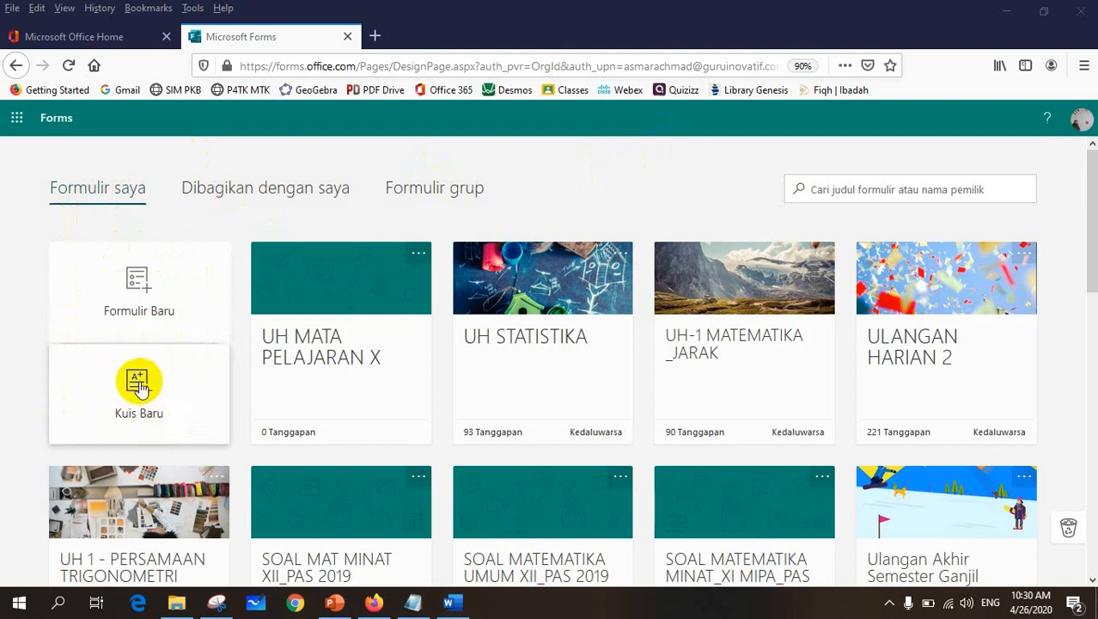
# Step: Create a new quiz and title it ULANGAN HARIAN MATEMATIKA
pyautogui.click(137, 382)
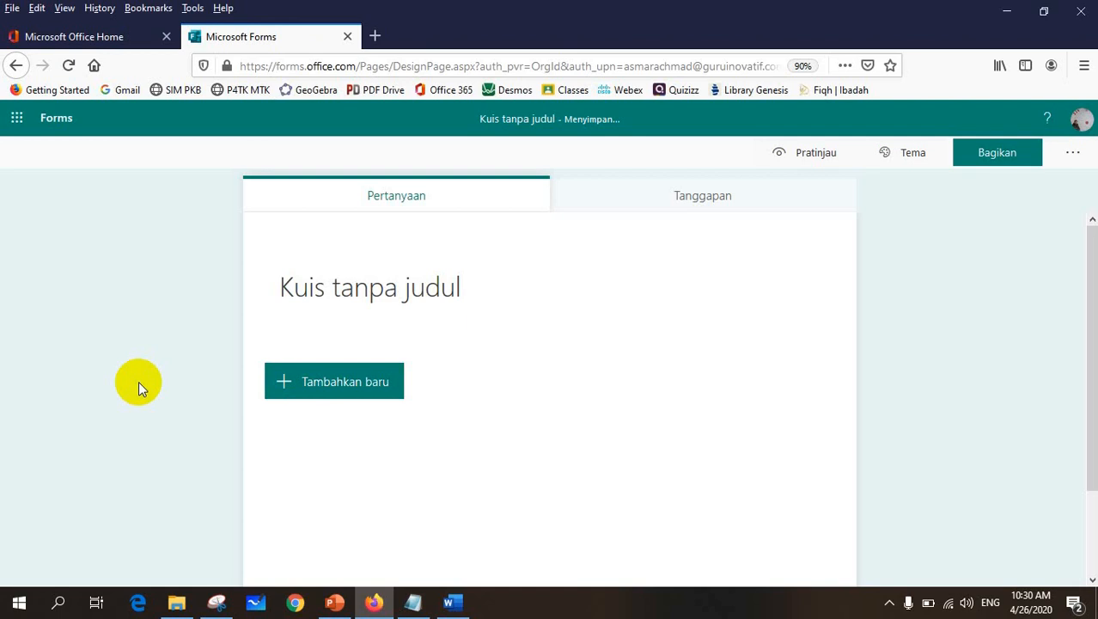
pyautogui.click(454, 296)
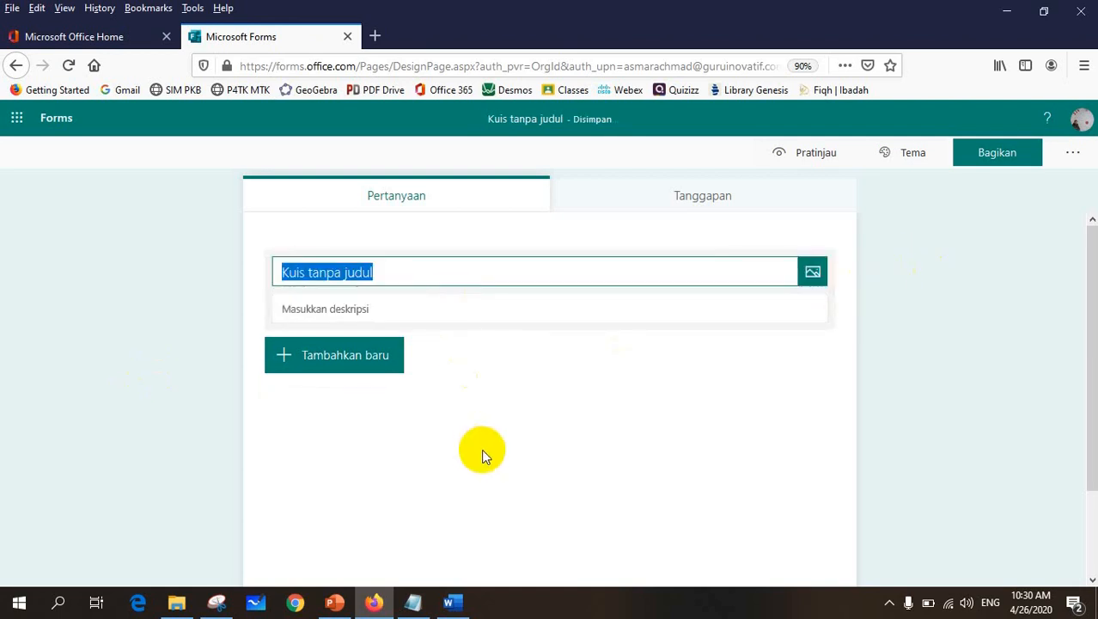
pyautogui.write('ULAN')
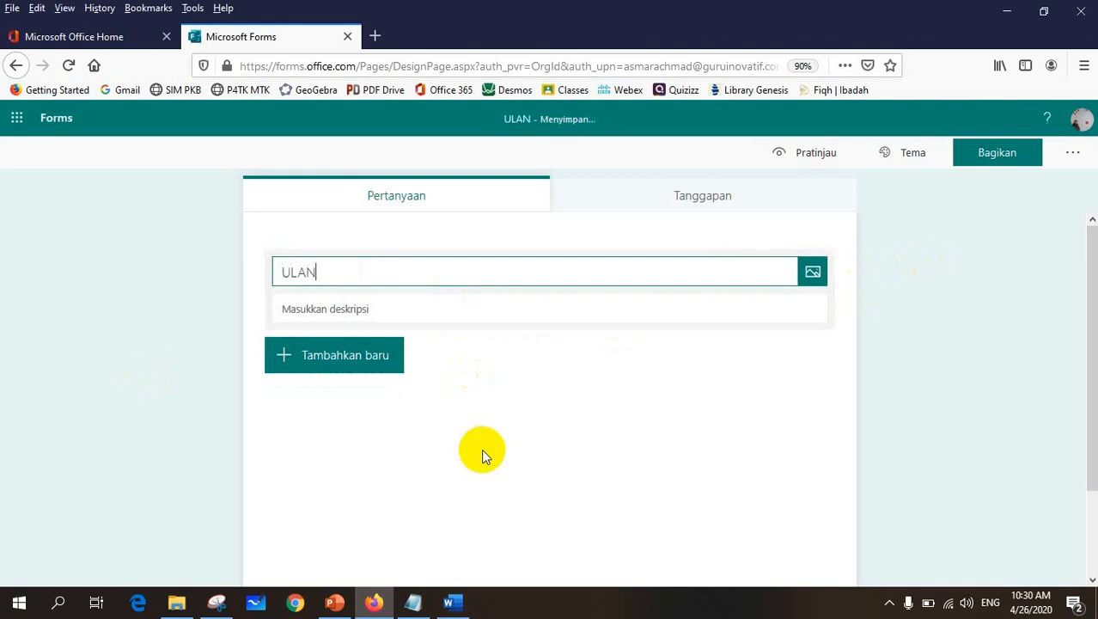
pyautogui.write('GAN H')
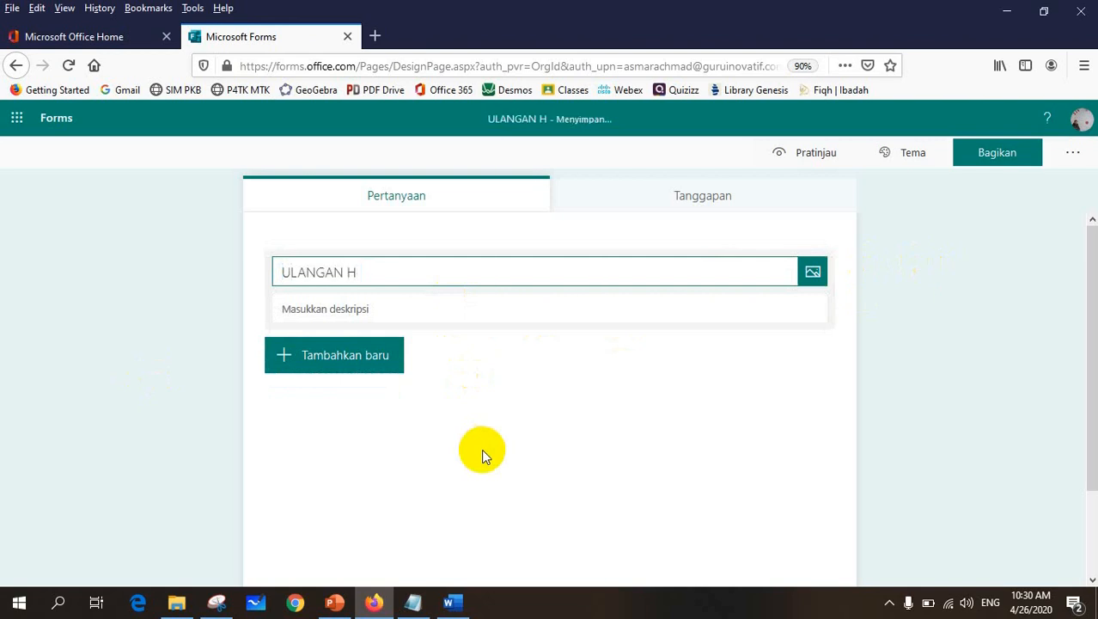
pyautogui.write('ARIAN MATEMATIKA')
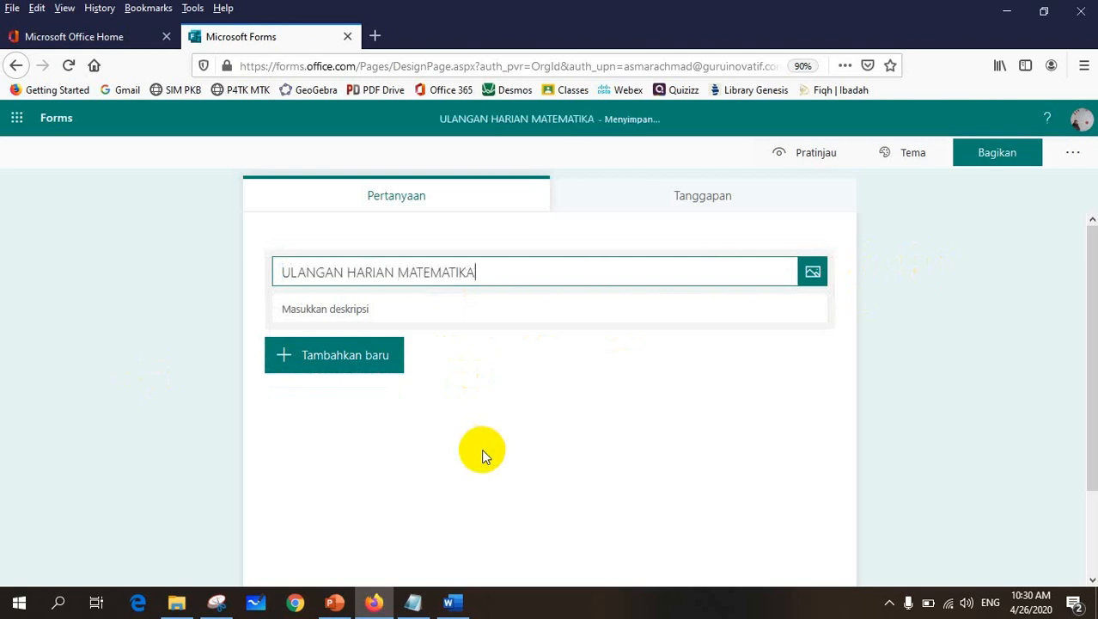
# Step: Start the quiz description with the line ULANGAN HARIAN 1
pyautogui.click(423, 312)
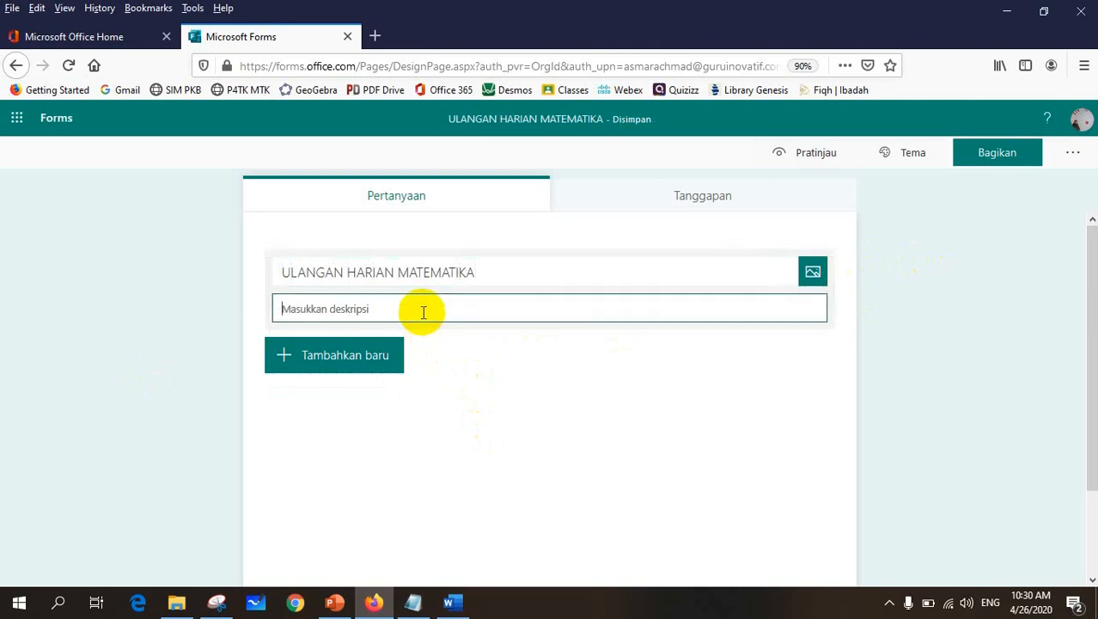
pyautogui.write('UL')
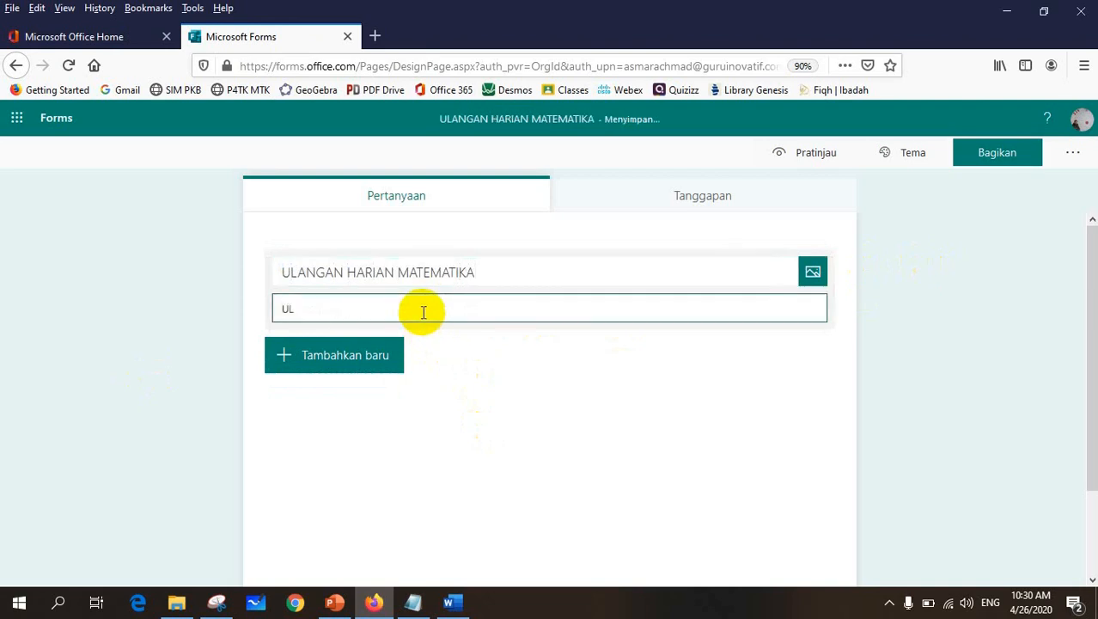
pyautogui.write('ANAGAN')
pyautogui.press('BackSpace')
pyautogui.press('BackSpace')
pyautogui.press('BackSpace')
pyautogui.write('GAN HARIAN 1')
pyautogui.press('Return')
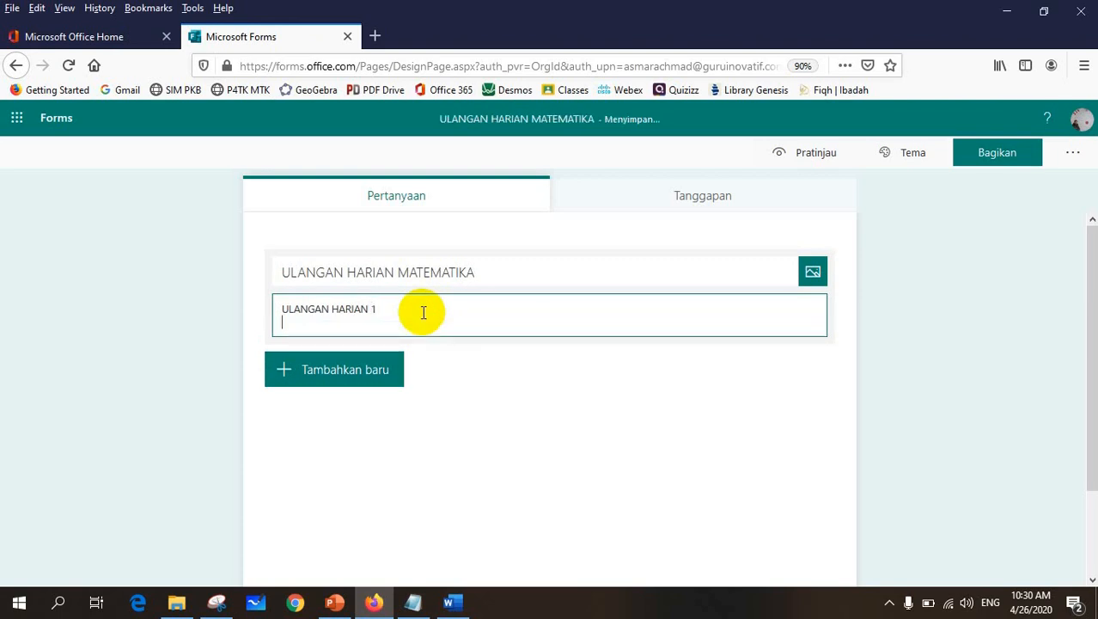
# Step: Add description lines MATA PELAJARAN : MATEMATIKA, KELAS : XI MIPA, HARI/TGL : SENIN/27 APRIL 2020 and WAKTU : 90 MENIT
pyautogui.write('MATA PELA')
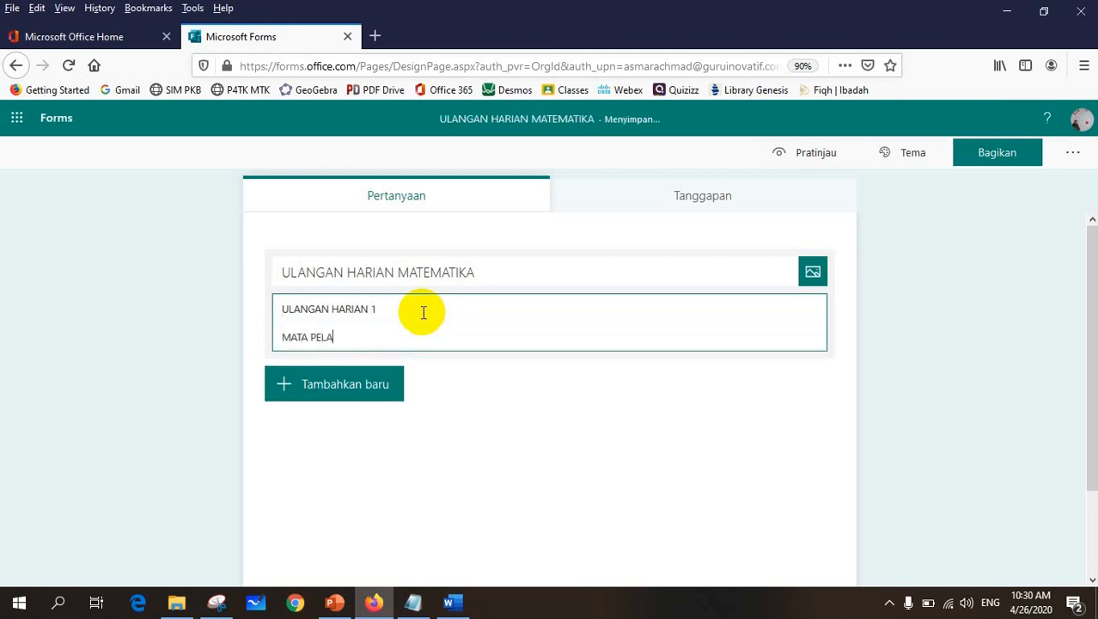
pyautogui.write('JARAN : MATEMATIKA')
pyautogui.press('Return')
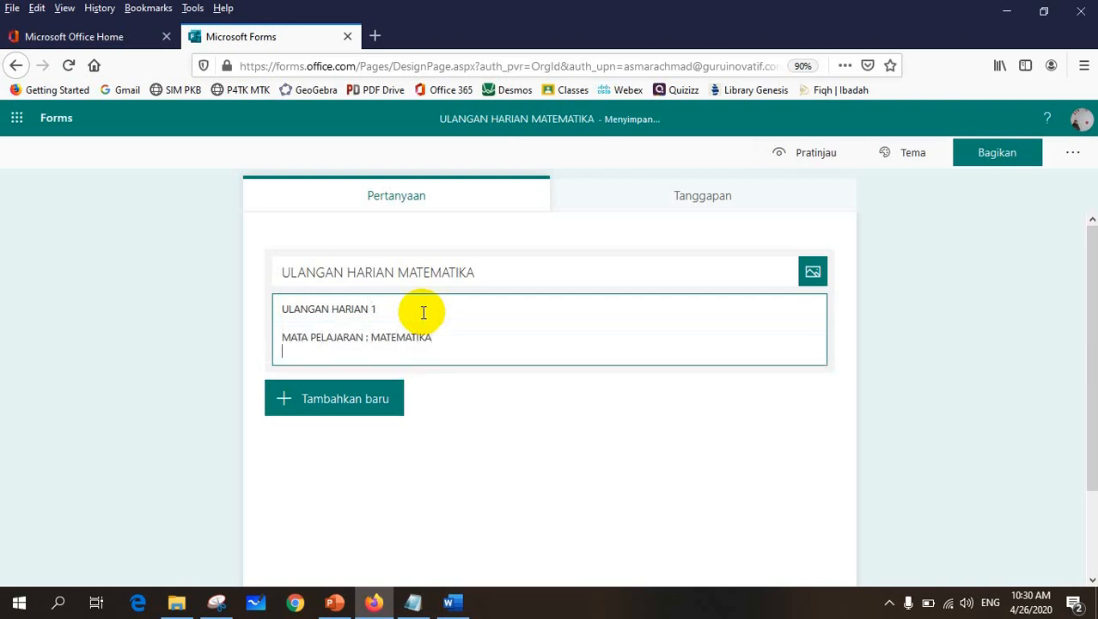
pyautogui.write('KELAS : XI MIPA')
pyautogui.press('Return')
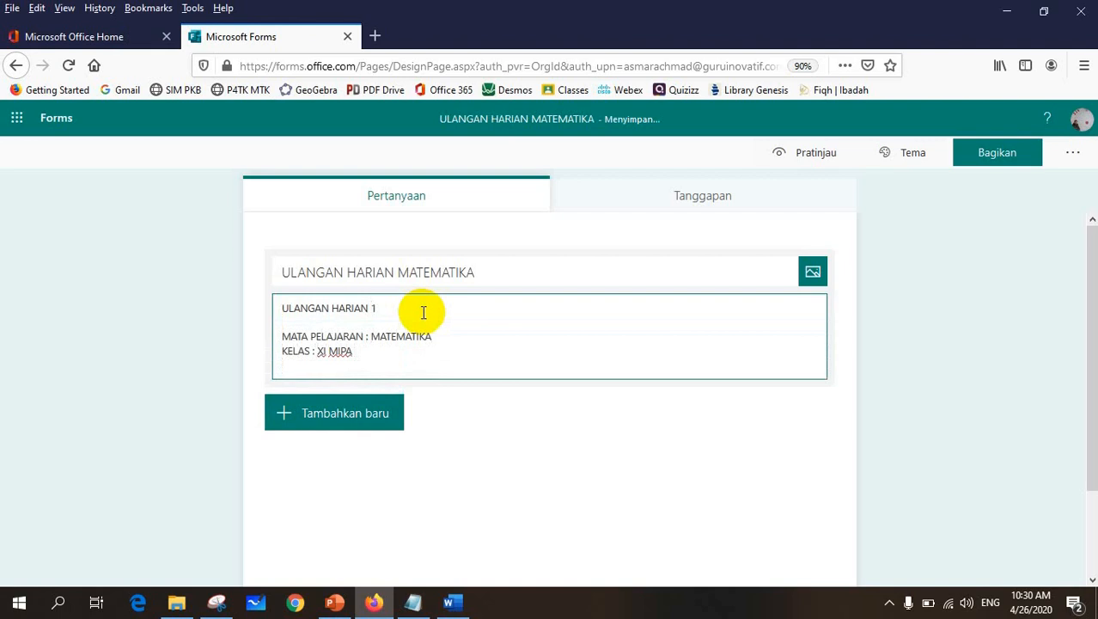
pyautogui.write('HARI/TGL : SENIN/2')
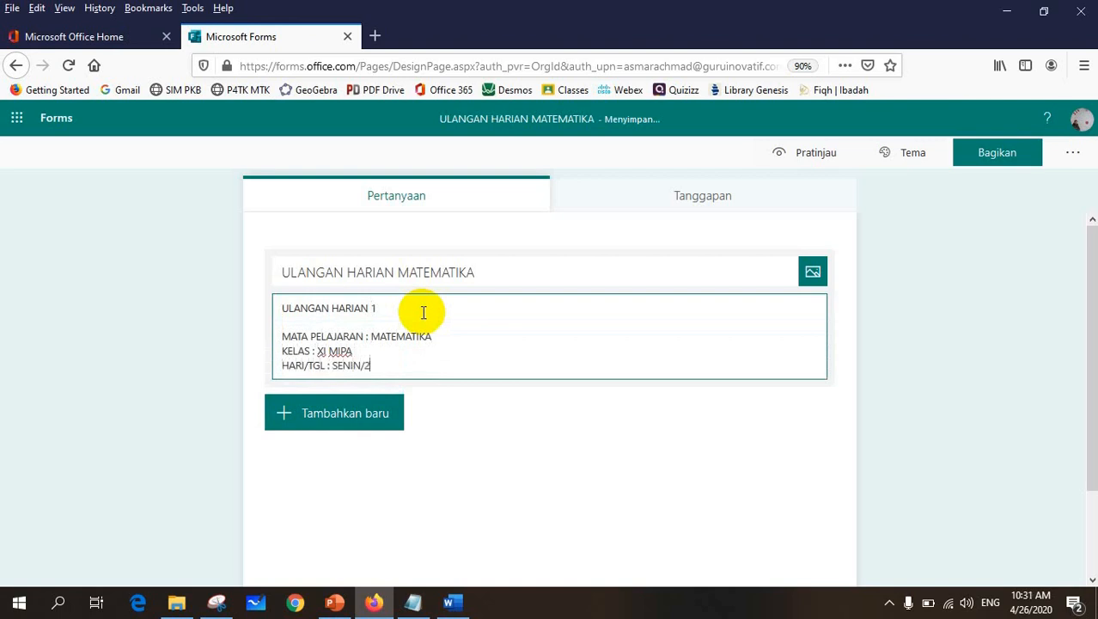
pyautogui.write('7 APRIL 2020')
pyautogui.press('Return')
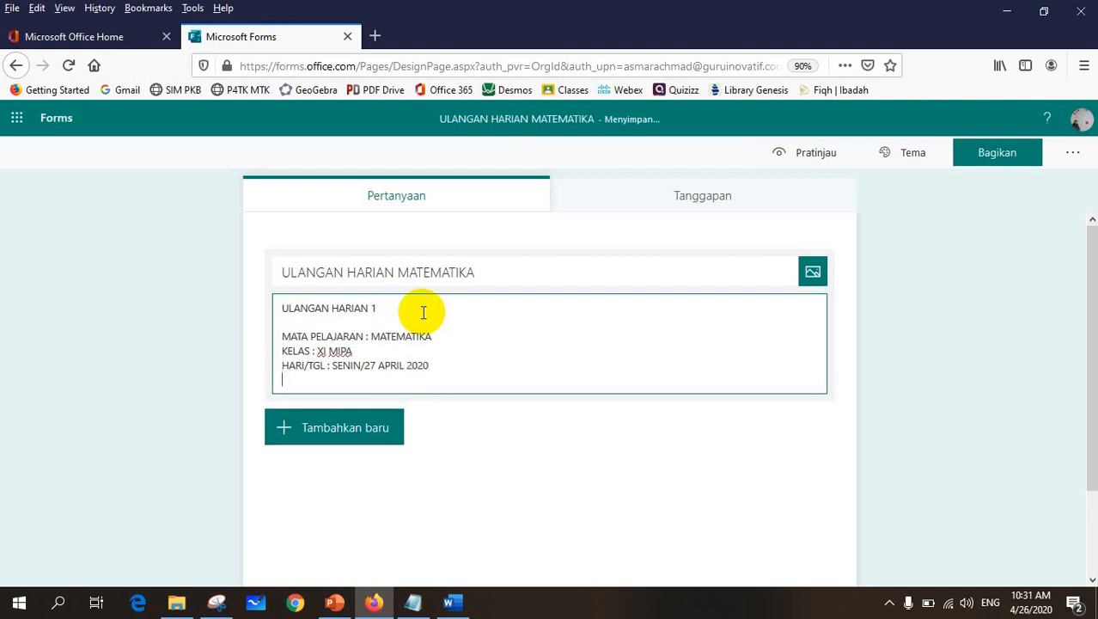
pyautogui.write('WAKTU : 90 MENIT')
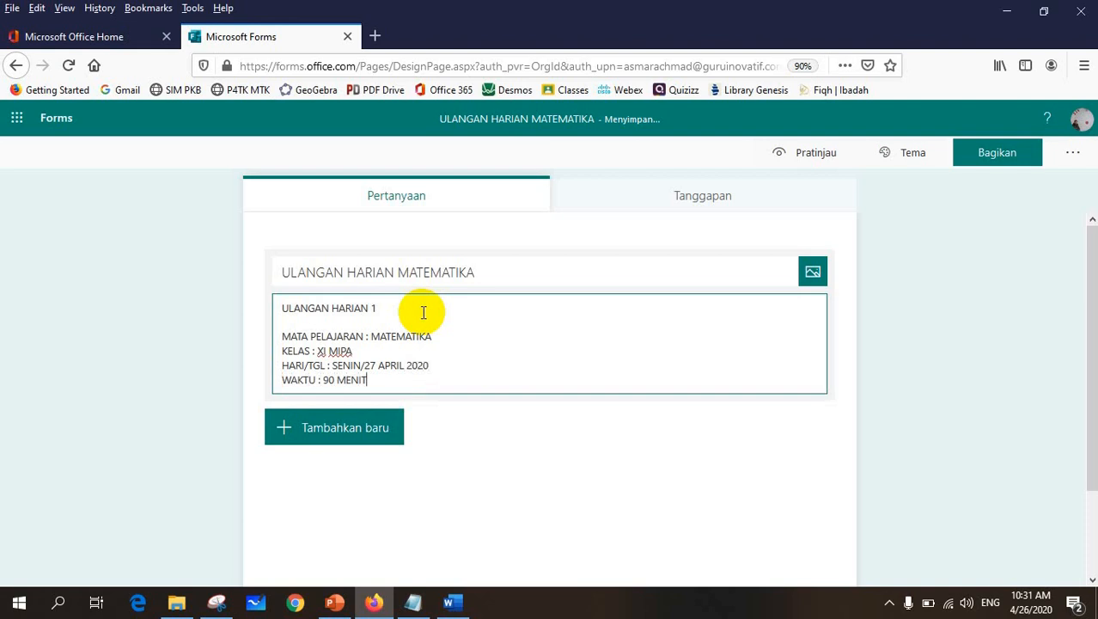
# Step: Add a text question reading NAMA SISWA : and make its answer required
pyautogui.click(282, 429)
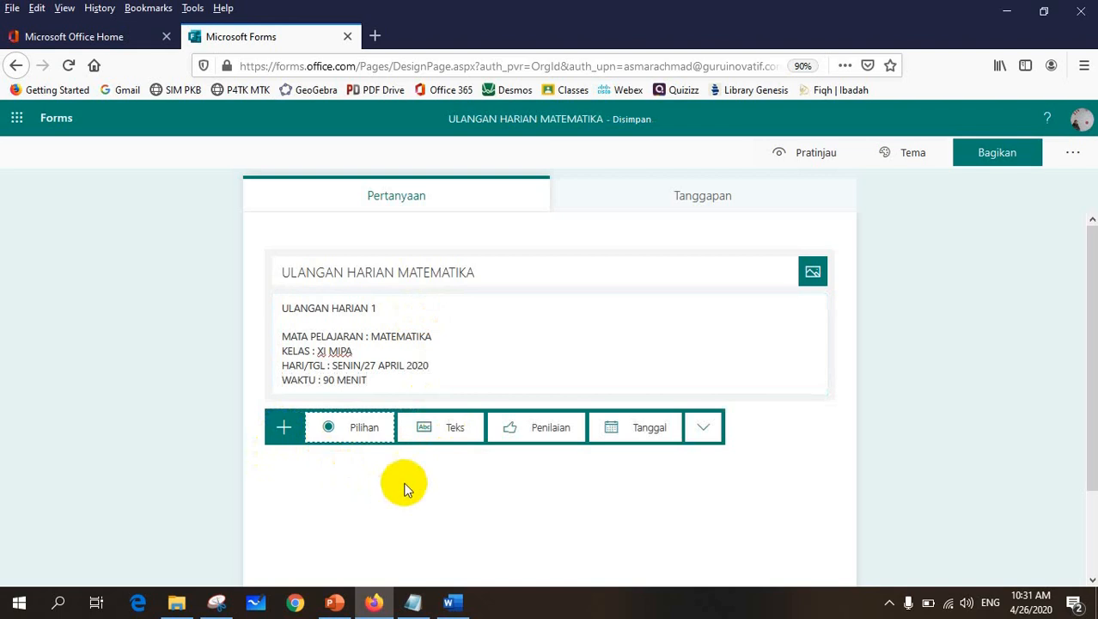
pyautogui.click(437, 426)
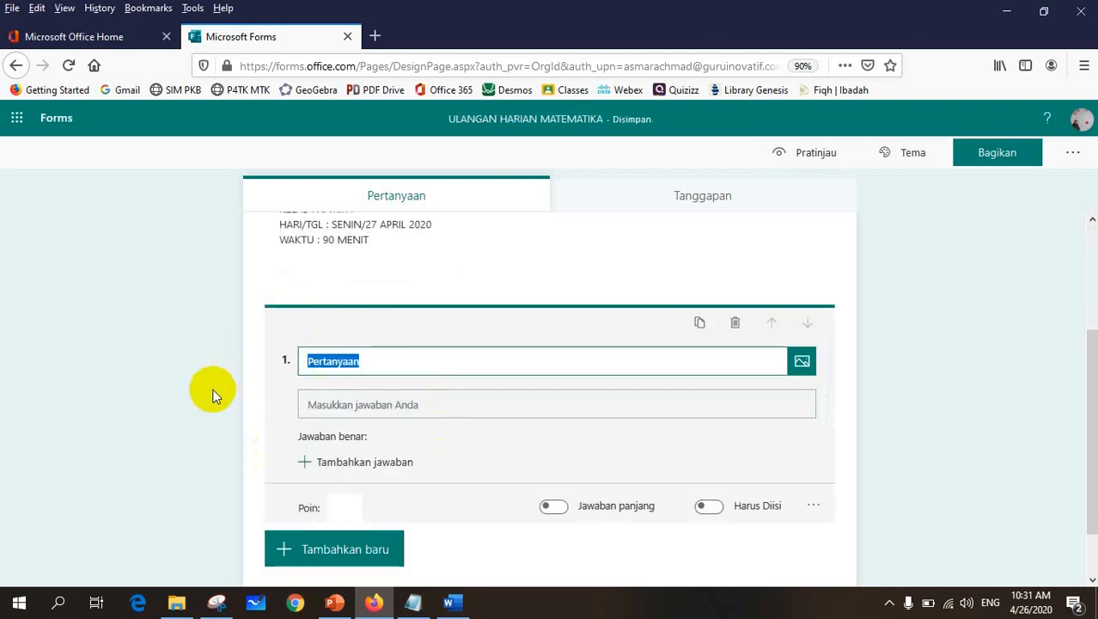
pyautogui.write('NAMA SISWA :')
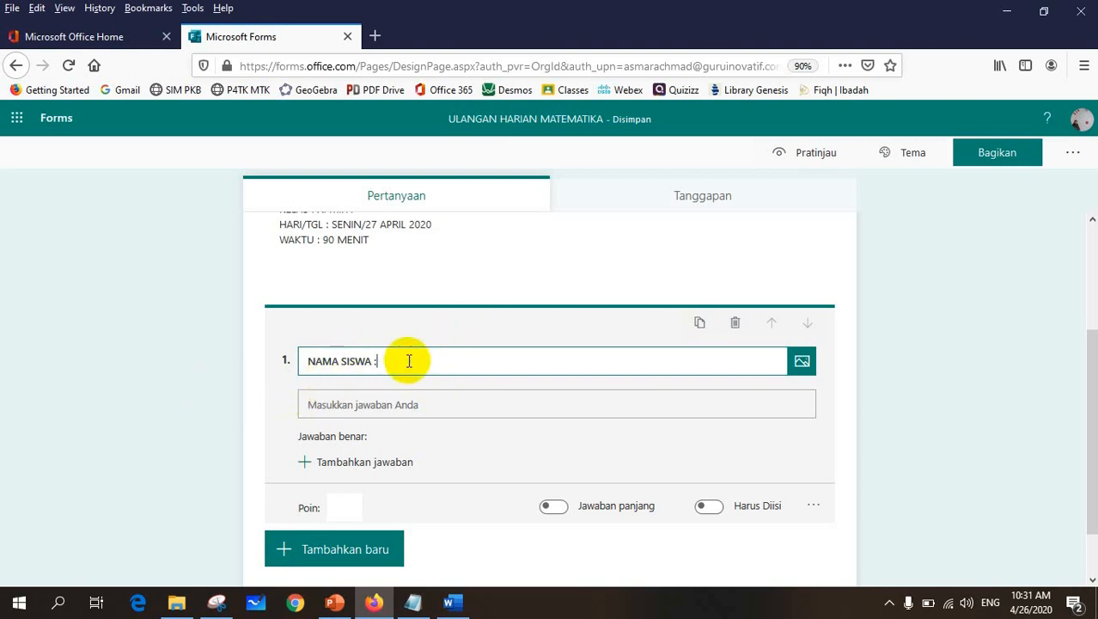
pyautogui.click(711, 509)
# Step: Add a multiple-choice question reading KELAS SISWA : below the student name question
pyautogui.scroll(-1, 435, 529)
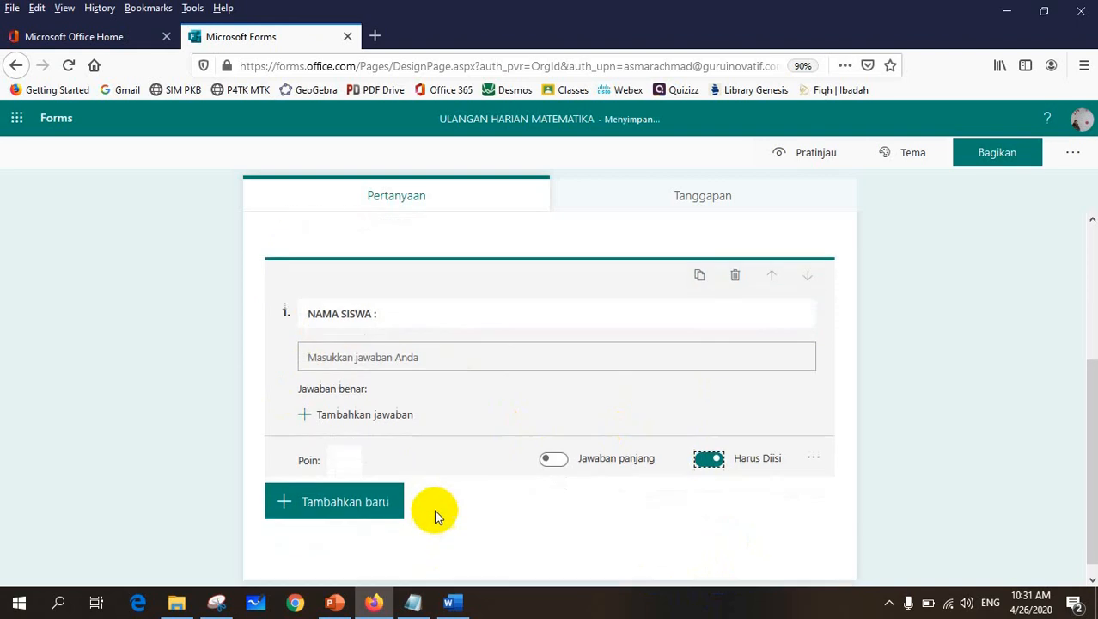
pyautogui.click(314, 491)
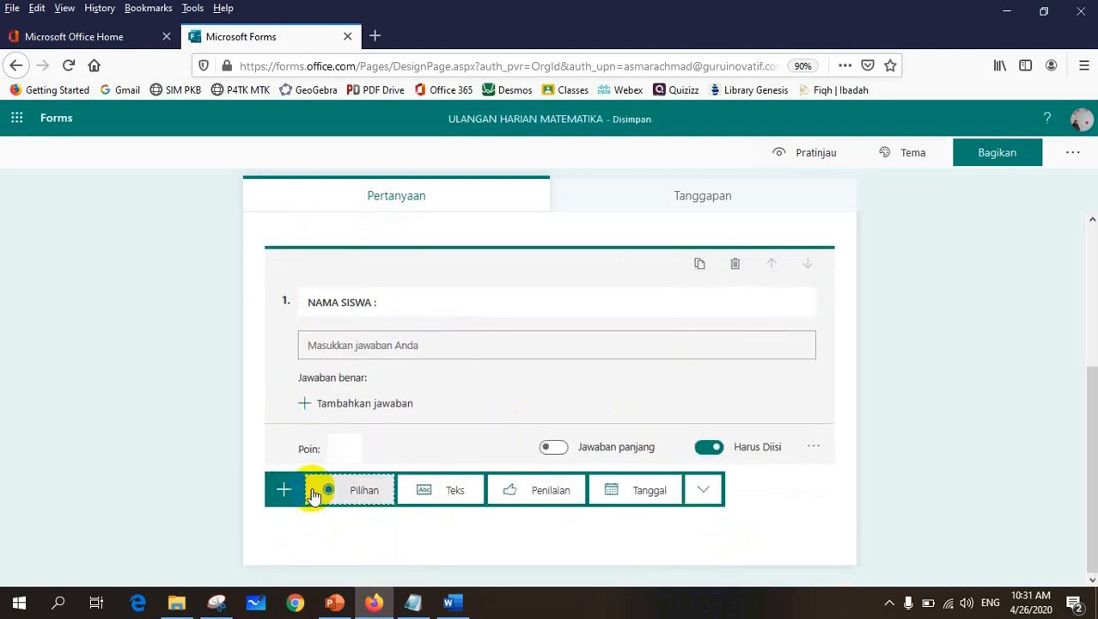
pyautogui.click(363, 498)
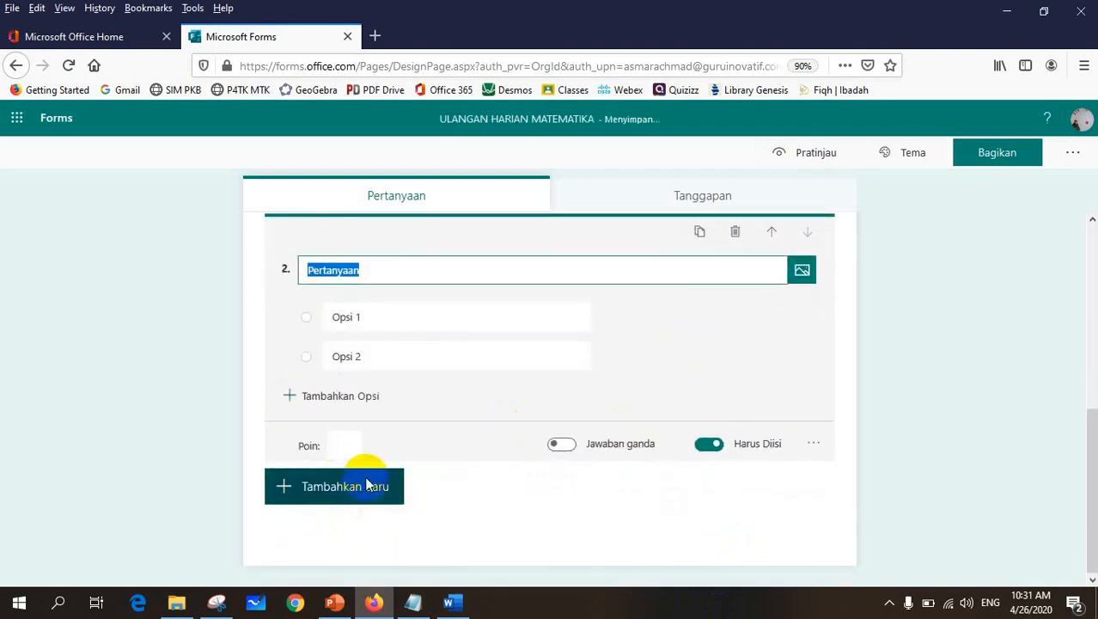
pyautogui.write('E')
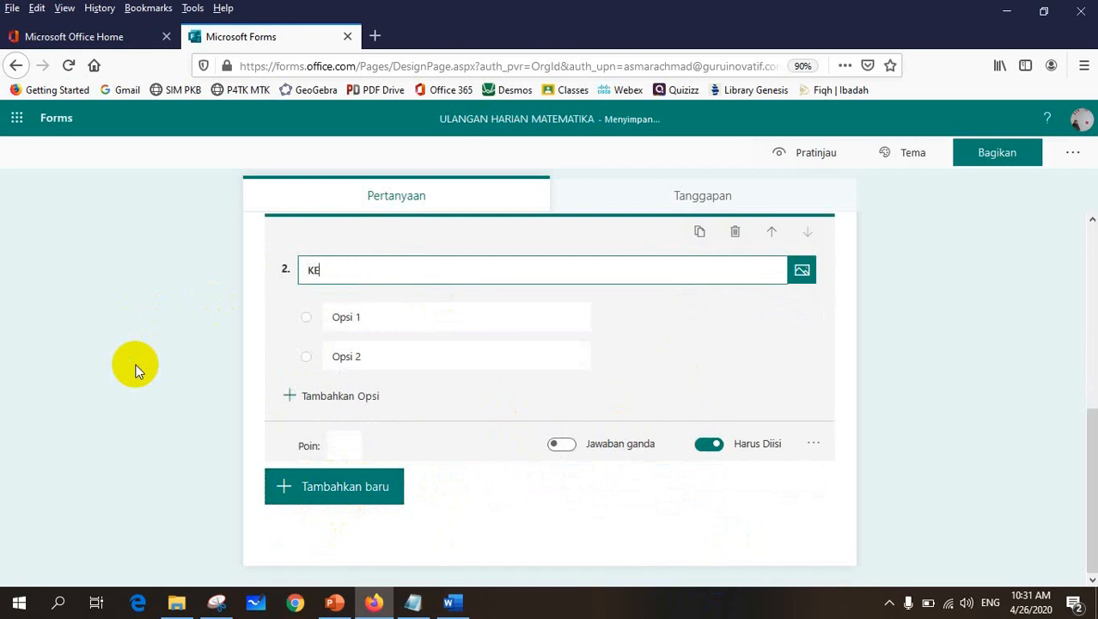
pyautogui.write('ELAS SISWA :')
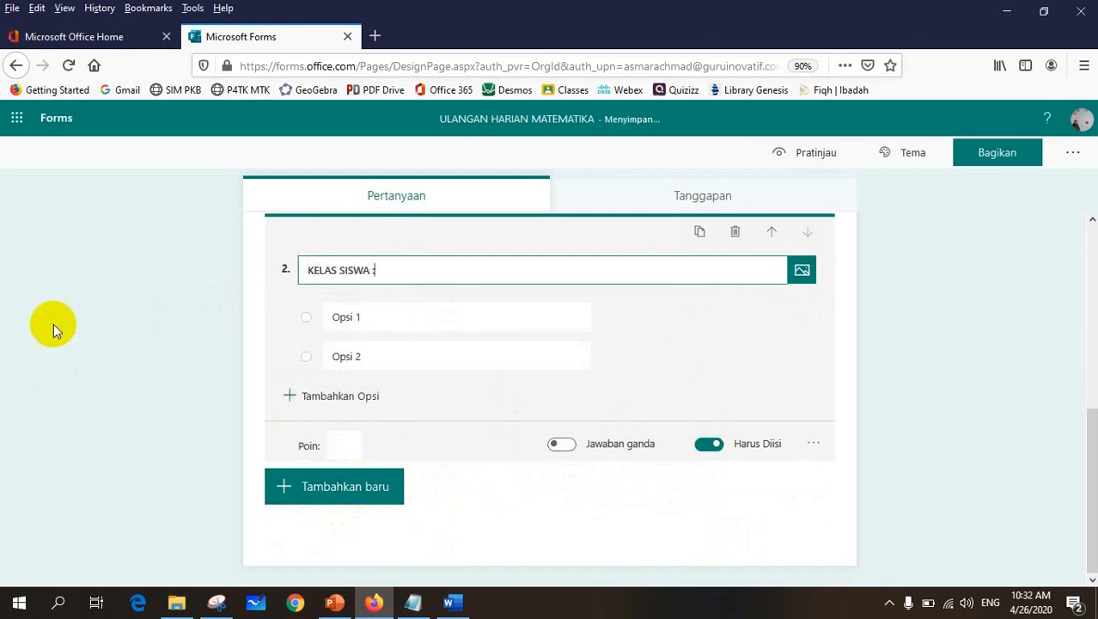
# Step: Give the class question the three answer options XI MIPA 1, XI MIPA 2 and XI MIPA 3
pyautogui.click(388, 318)
pyautogui.write('XI MIPA 1')
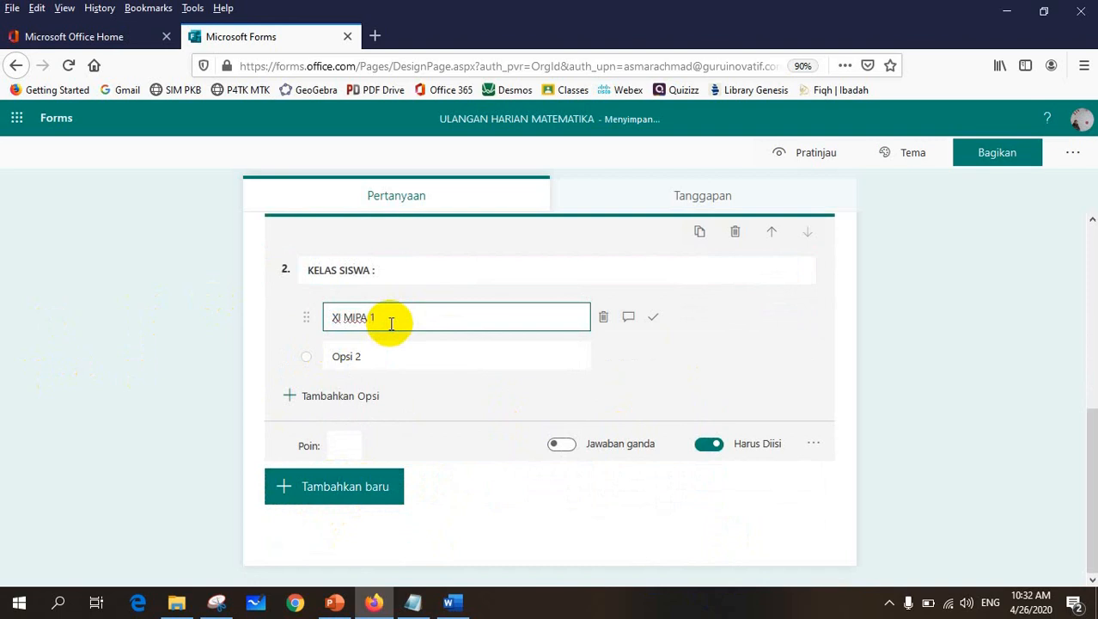
pyautogui.press('Tab')
pyautogui.write('X')
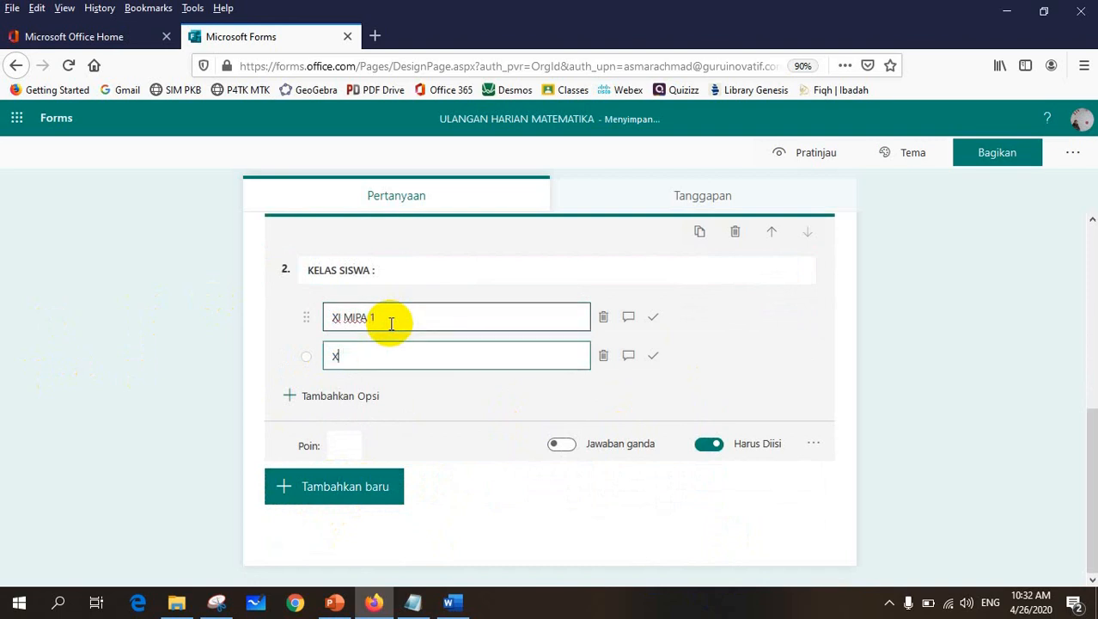
pyautogui.write('I MIPA 2')
pyautogui.press('Return')
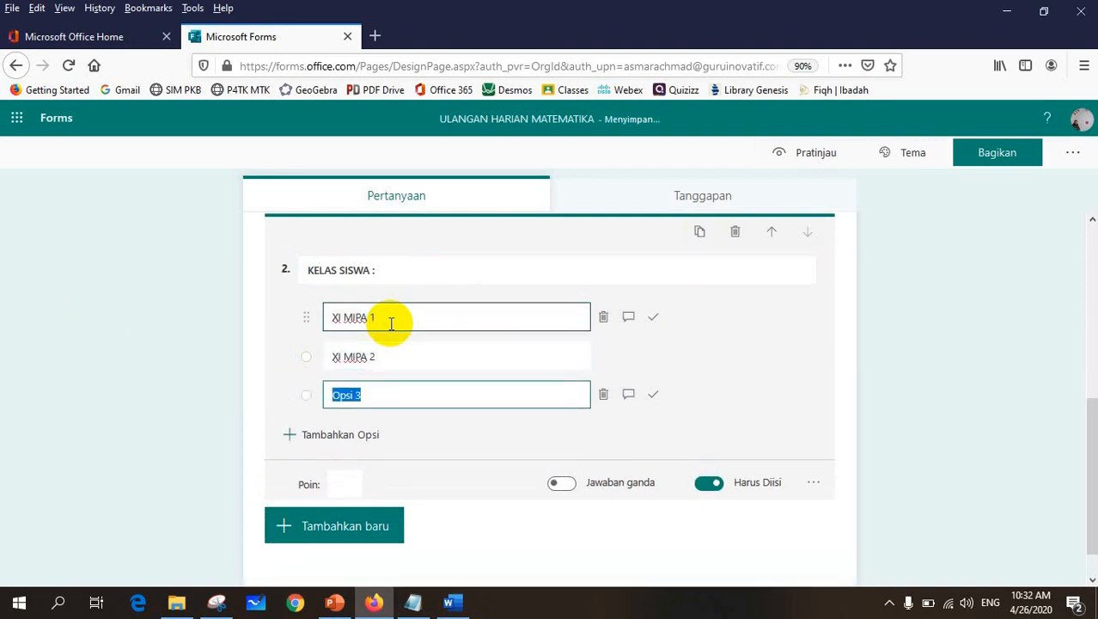
pyautogui.write('XI MIPA 3')
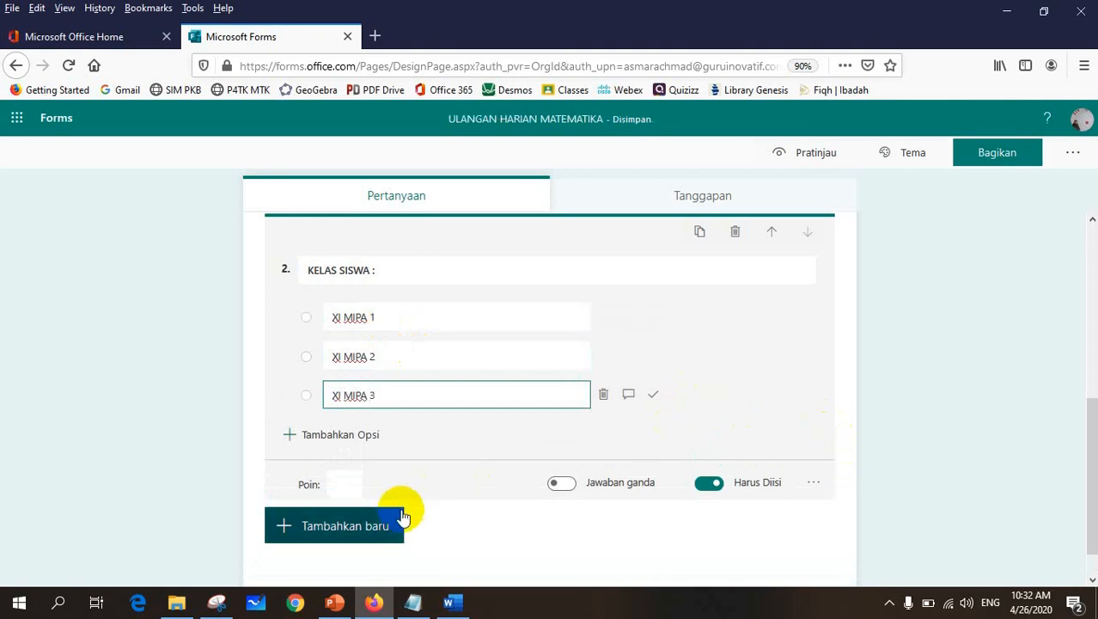
# Step: Add a third question of the multiple-choice type after the class question
pyautogui.click(283, 528)
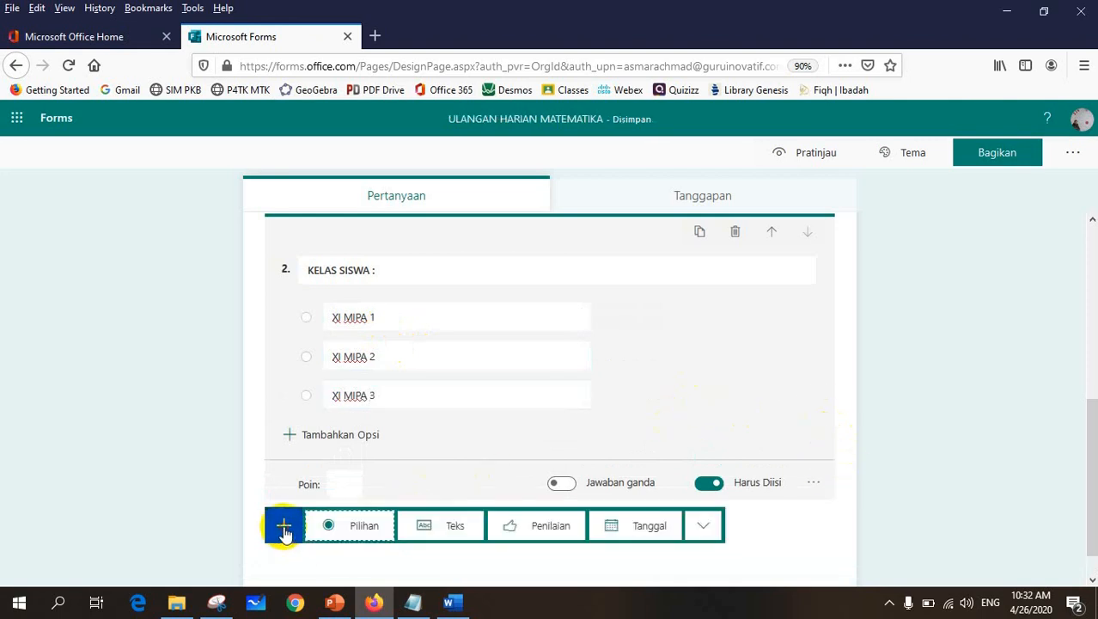
pyautogui.click(343, 530)
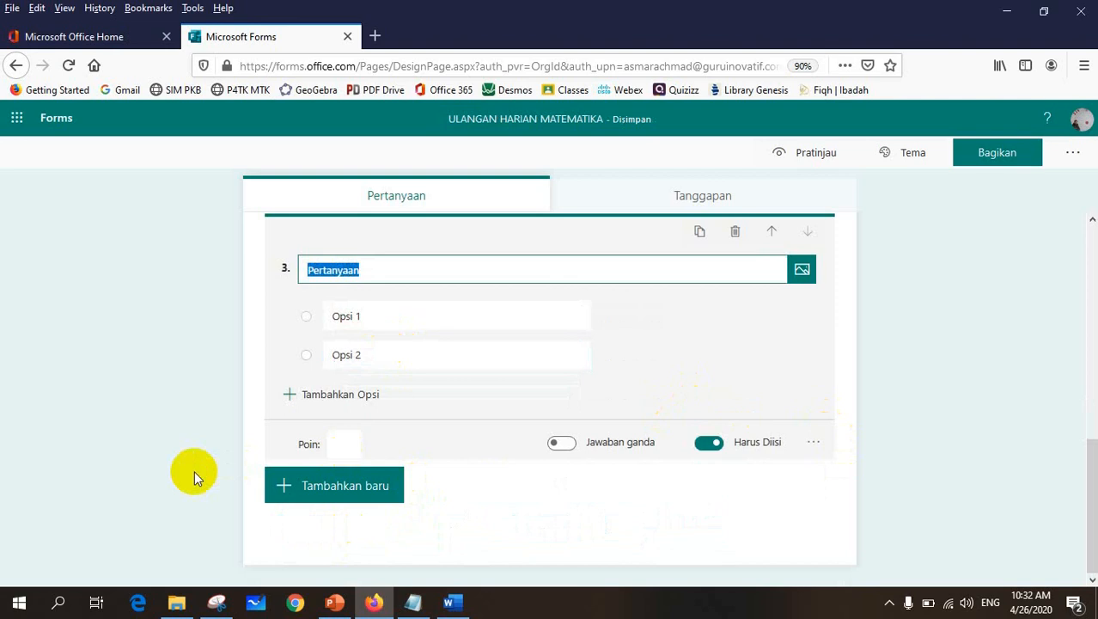
# Step: Switch to the Word document and review the PART2 maths questions with equations and their answer choices
pyautogui.click(449, 601)
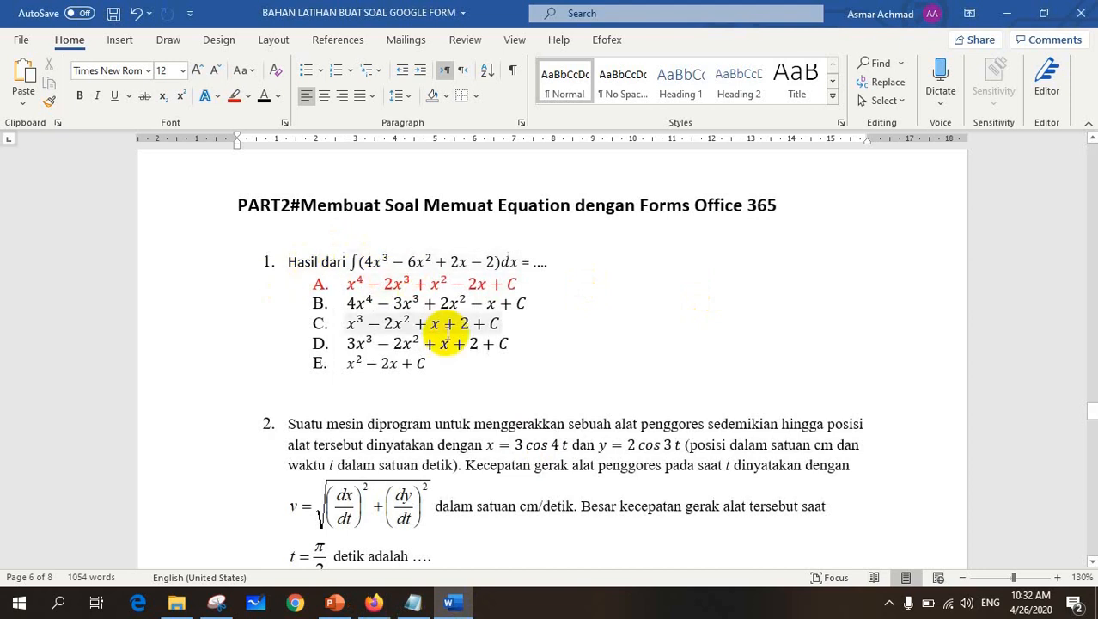
pyautogui.scroll(-1, 564, 349)
pyautogui.scroll(-4, 561, 347)
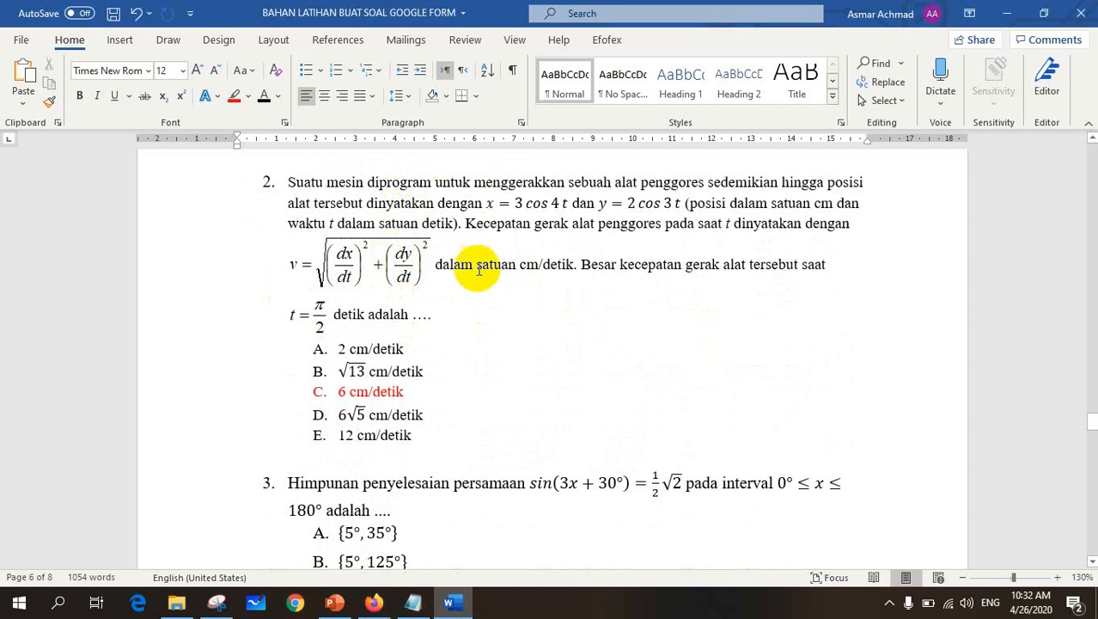
pyautogui.scroll(-6, 544, 266)
pyautogui.scroll(-13, 518, 288)
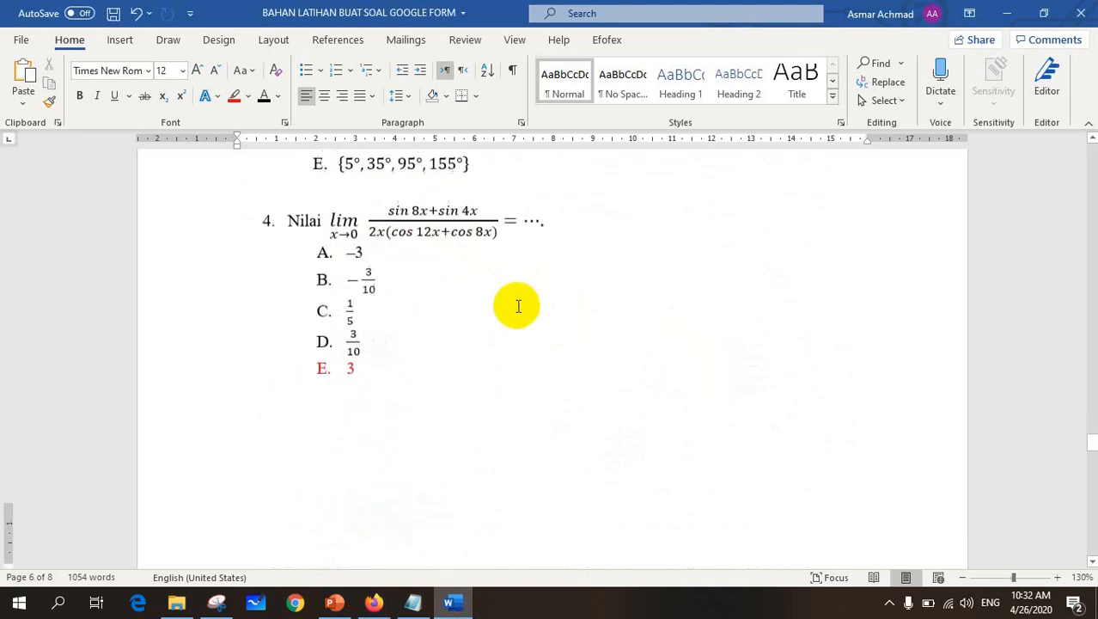
pyautogui.scroll(-4, 701, 303)
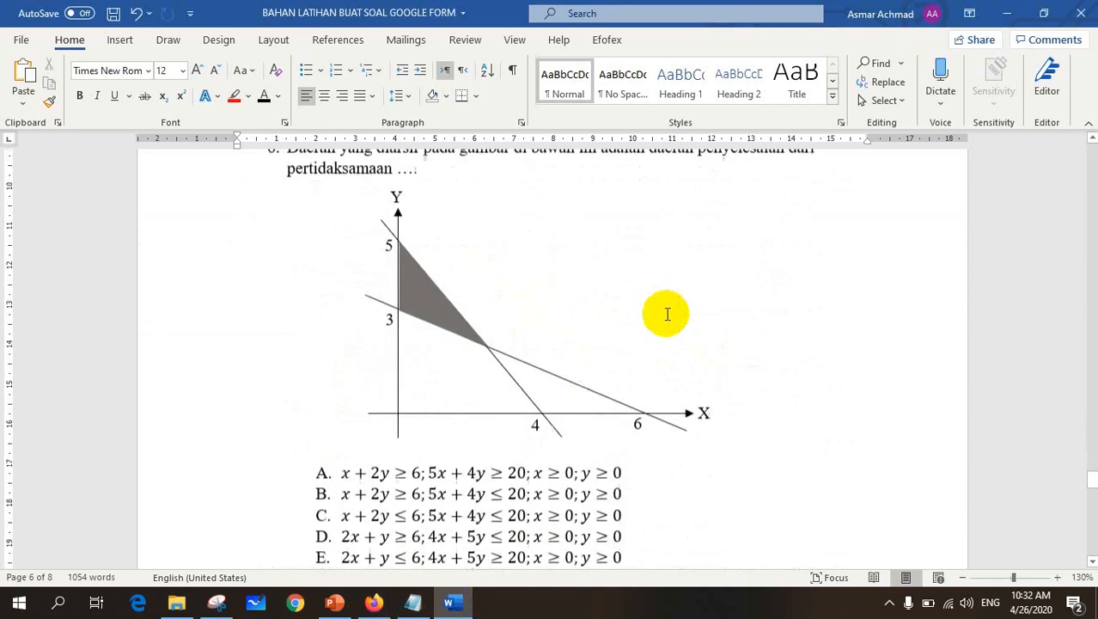
pyautogui.scroll(17, 666, 311)
pyautogui.scroll(1, 497, 375)
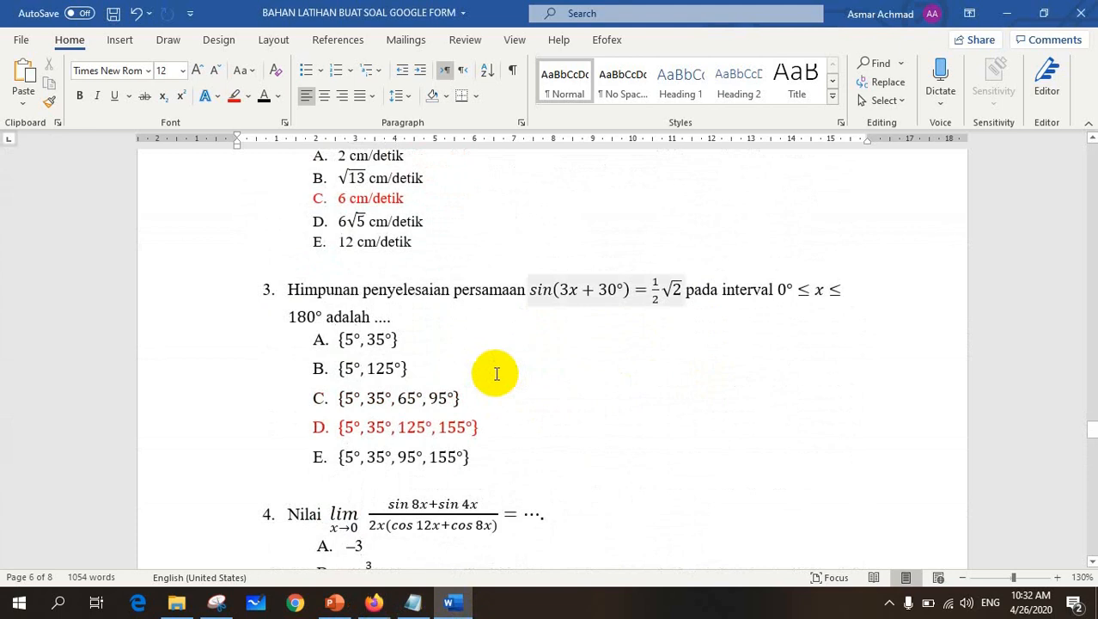
pyautogui.scroll(11, 497, 373)
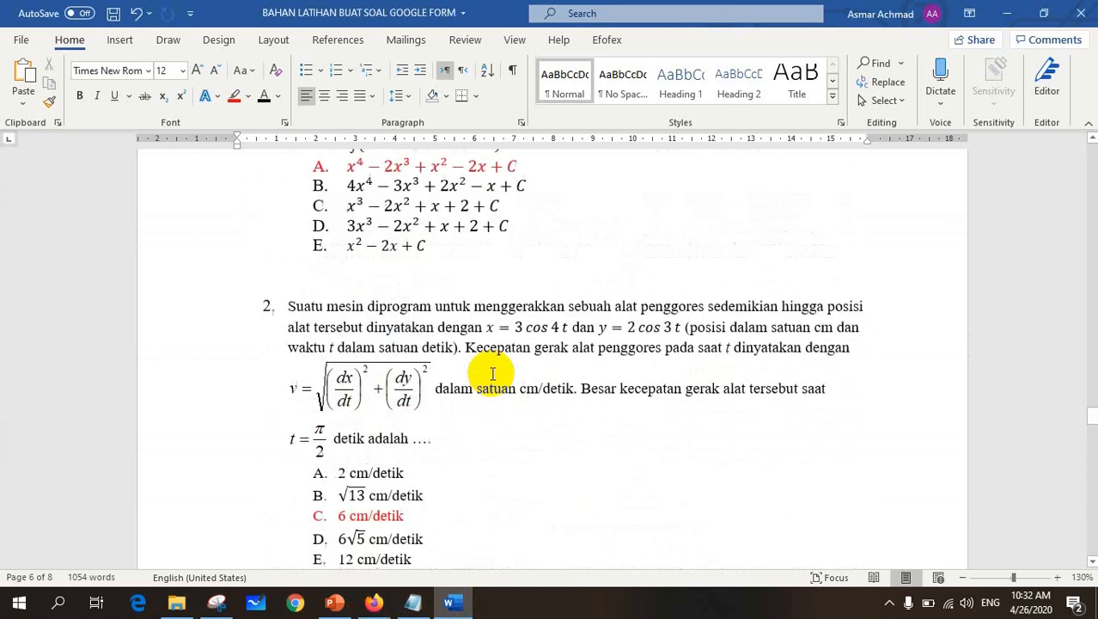
pyautogui.scroll(2, 492, 373)
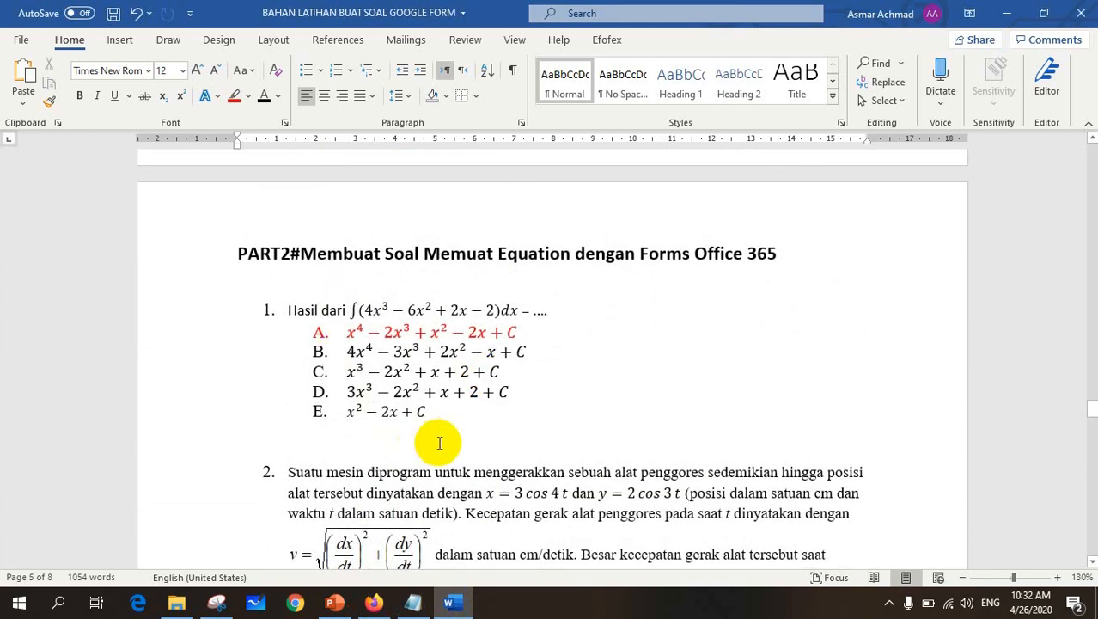
# Step: Copy the opening words "Hasil dari" of Word question 1 into the third Microsoft Forms question, without the list number
pyautogui.hotkey('alt', 'n')
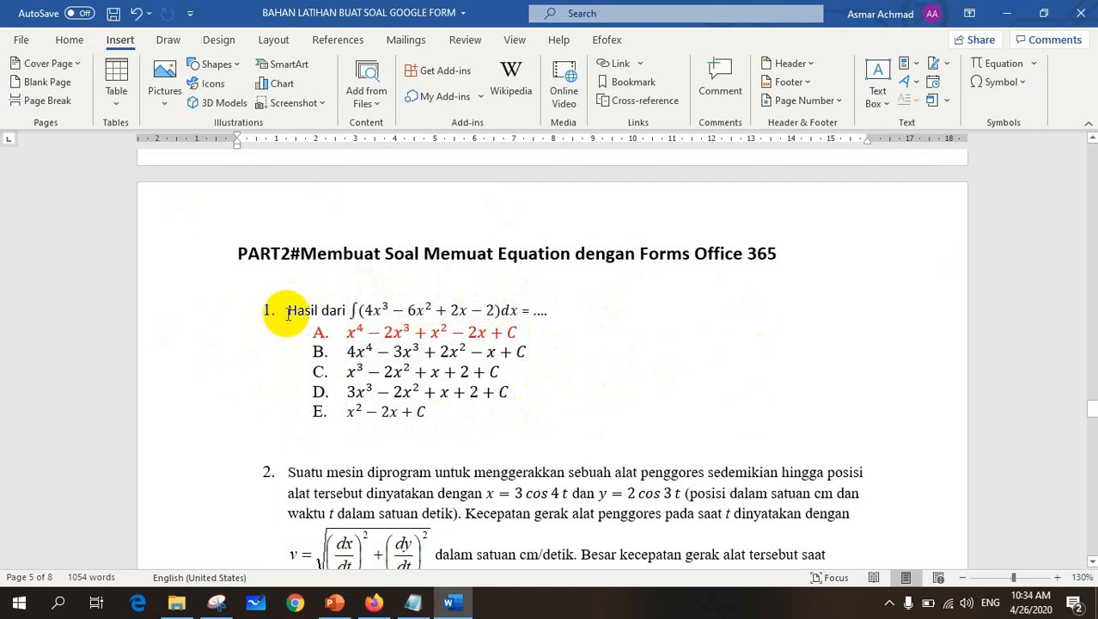
pyautogui.moveTo(289, 311); pyautogui.dragTo(340, 316)
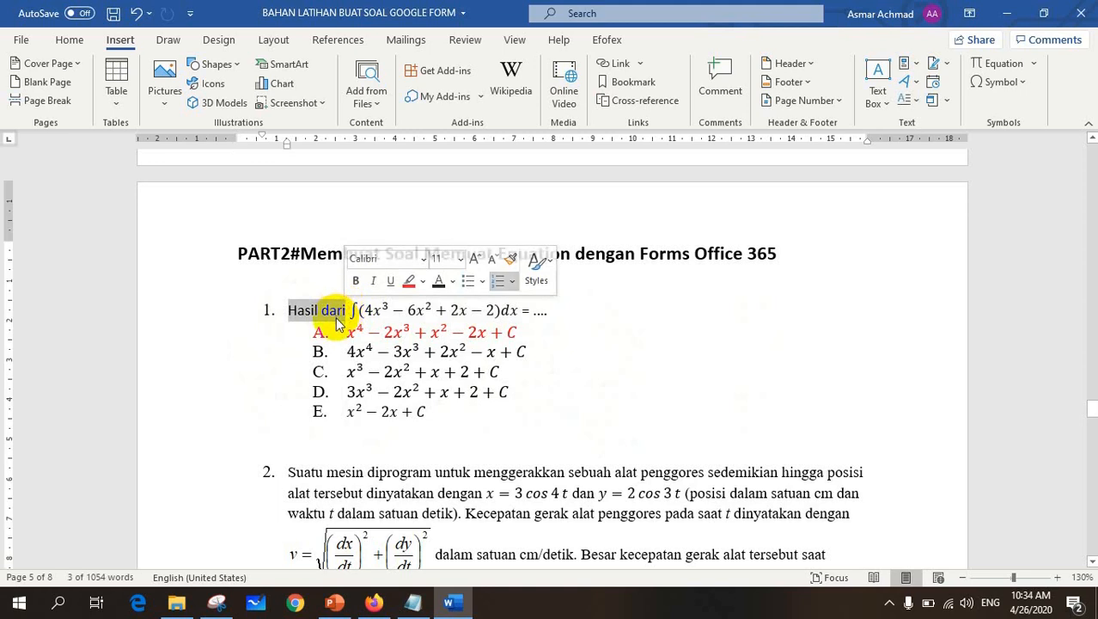
pyautogui.click(373, 601)
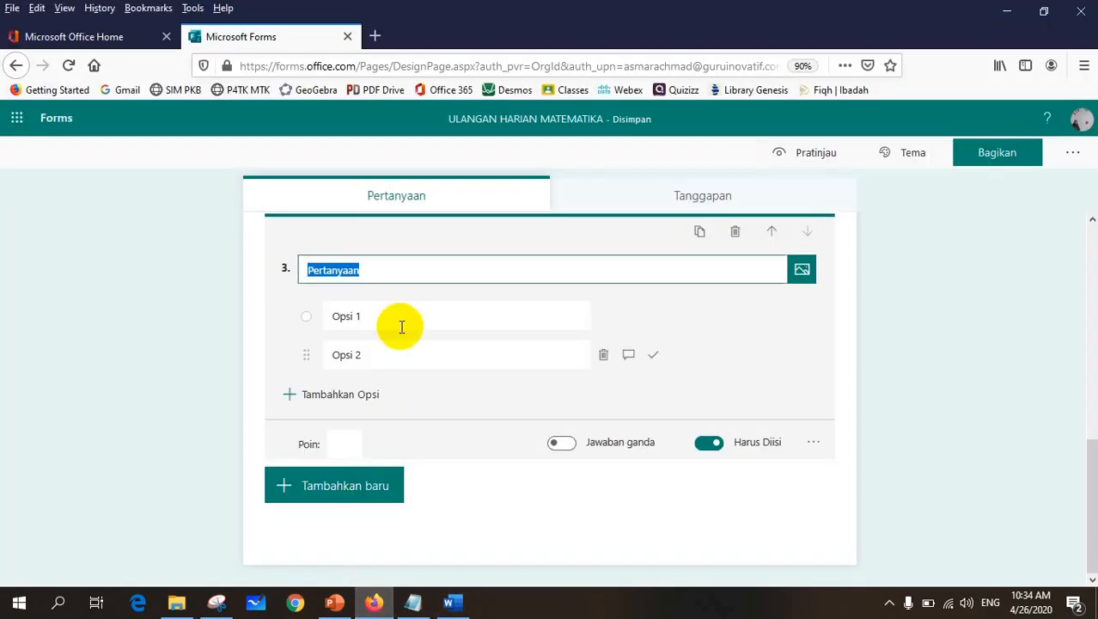
pyautogui.write('1. Hasil dari')
pyautogui.moveTo(331, 270); pyautogui.dragTo(261, 271)
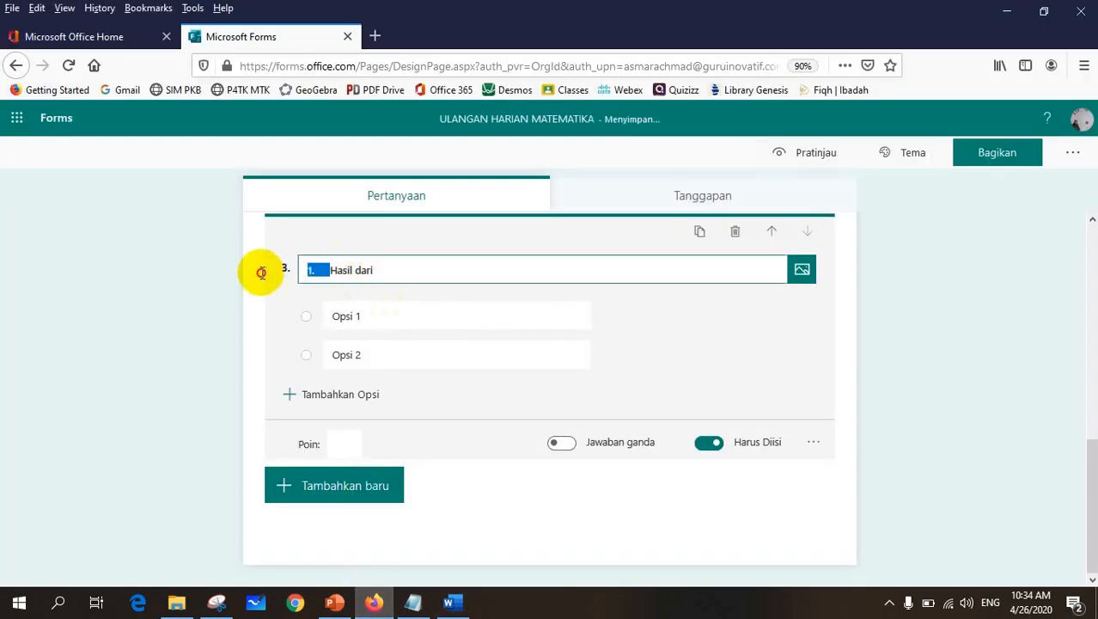
pyautogui.press('BackSpace')
# Step: Switch to the Word document and copy the integral equation of question 1, without the equals sign and dots
pyautogui.click(448, 602)
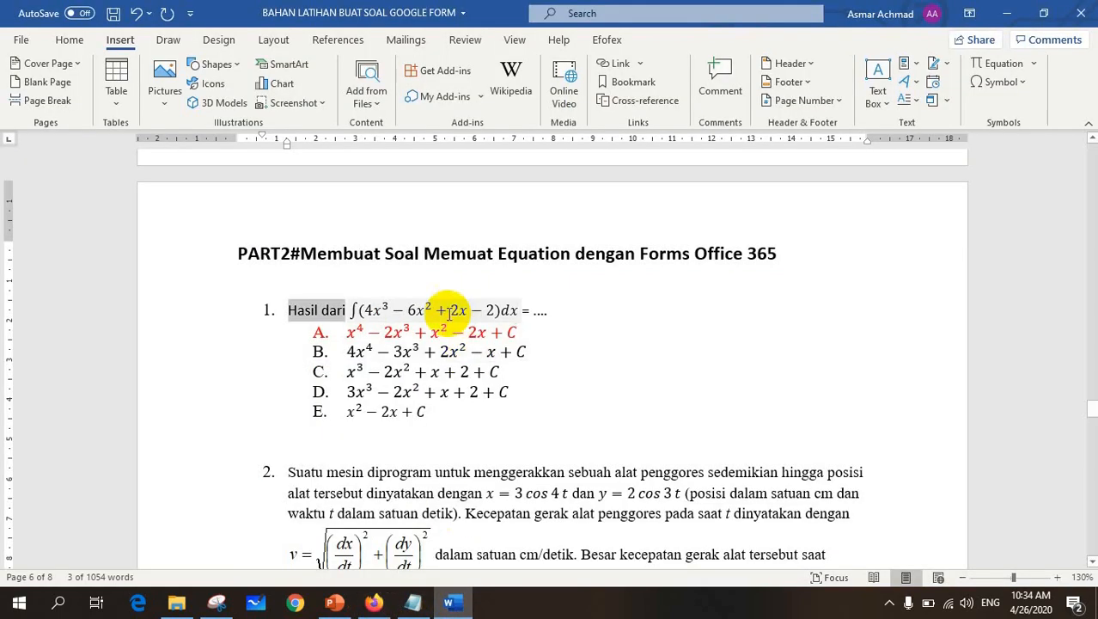
pyautogui.click(359, 310)
pyautogui.moveTo(371, 309); pyautogui.dragTo(513, 323)
pyautogui.hotkey('ctrl', 'c')
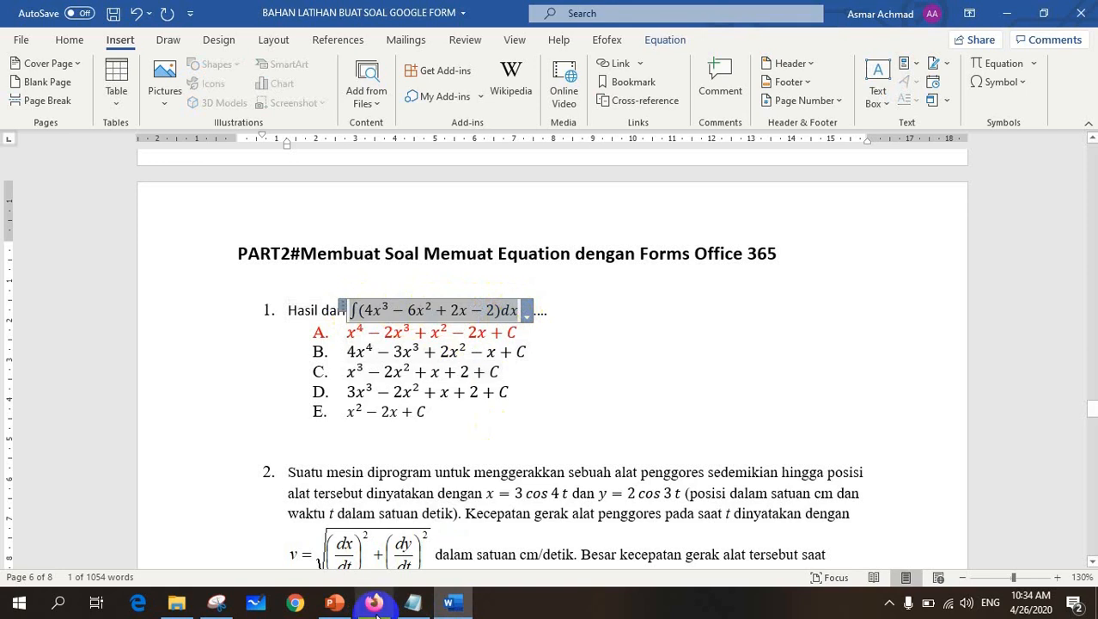
# Step: Return to Microsoft Forms and turn on the mathematics (Matematika) option for the third question
pyautogui.click(373, 601)
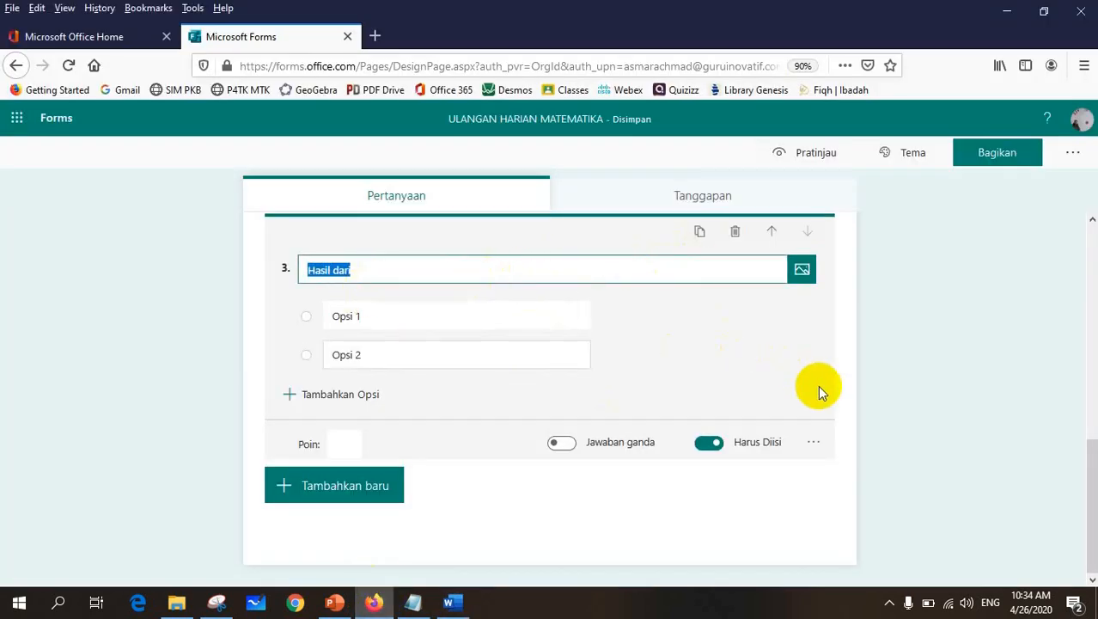
pyautogui.click(816, 447)
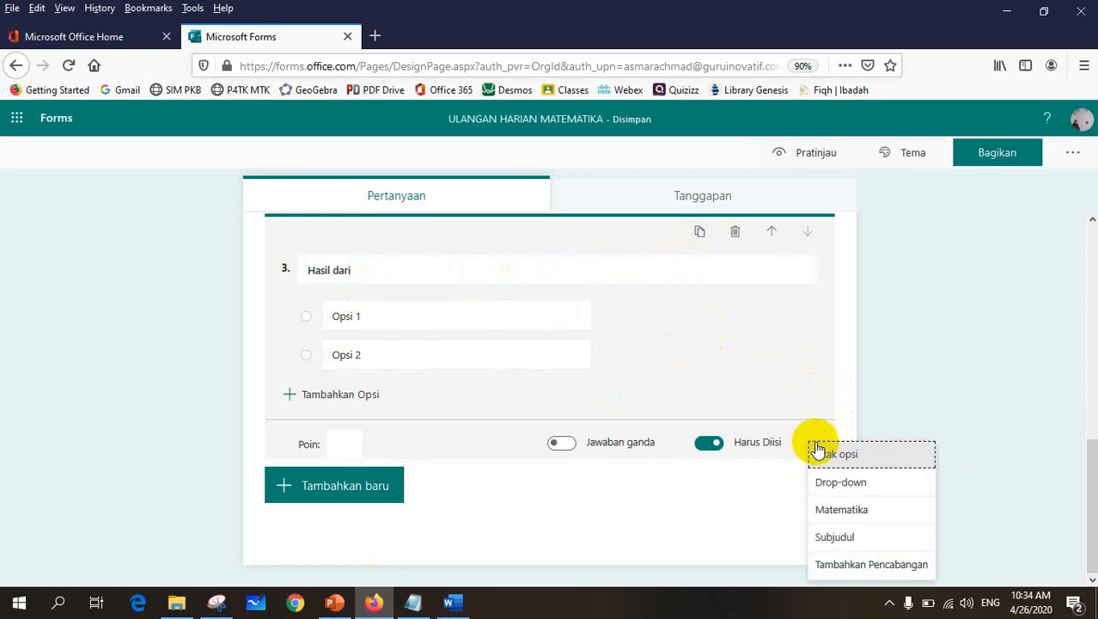
pyautogui.click(859, 512)
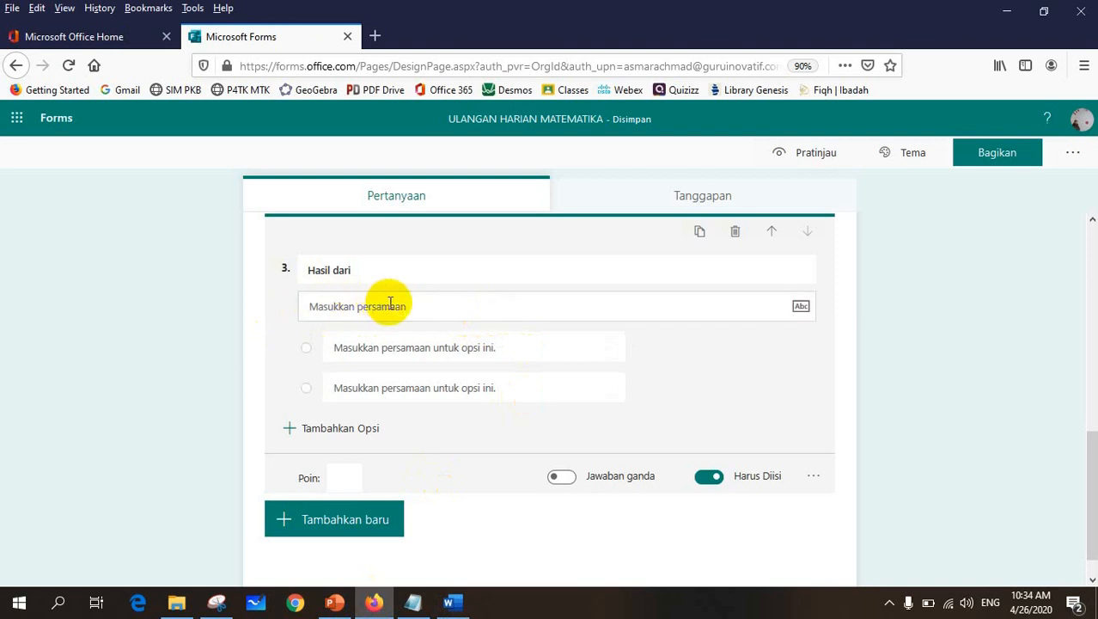
# Step: Enter the copied integral as the question's equation, remove its stray placeholders and square brackets, and end it with "= ...."
pyautogui.click(726, 309)
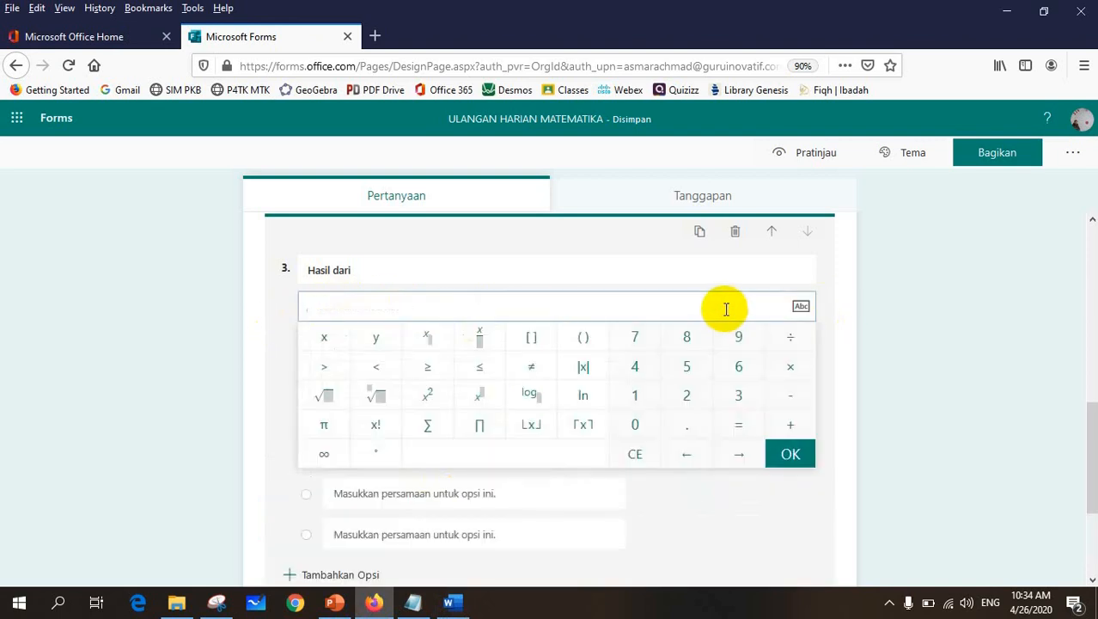
pyautogui.hotkey('ctrl', 'v')
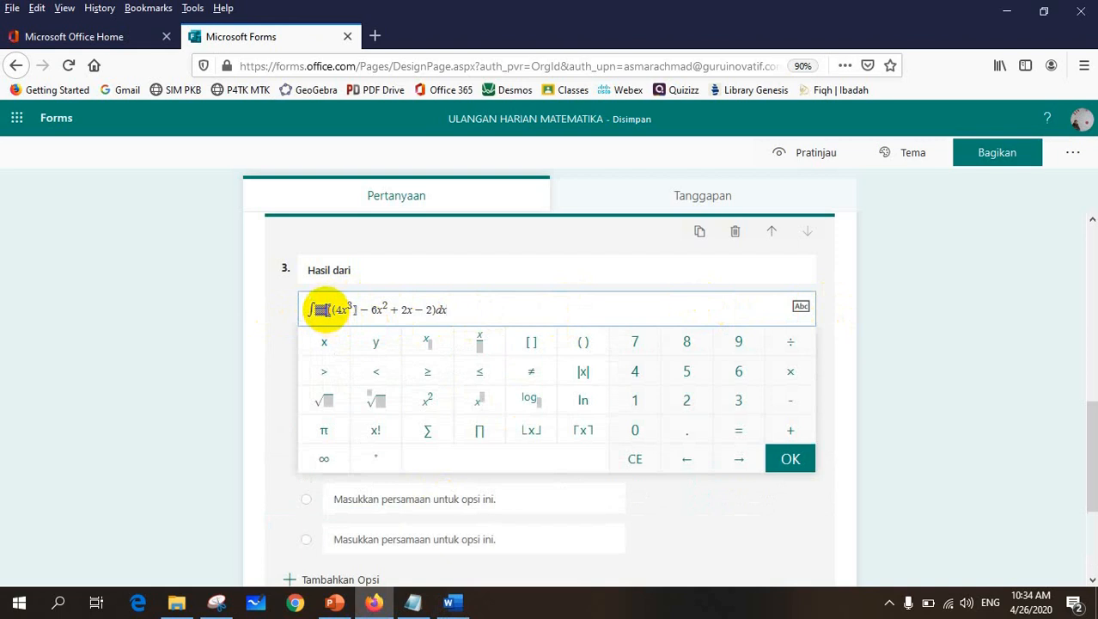
pyautogui.press('BackSpace')
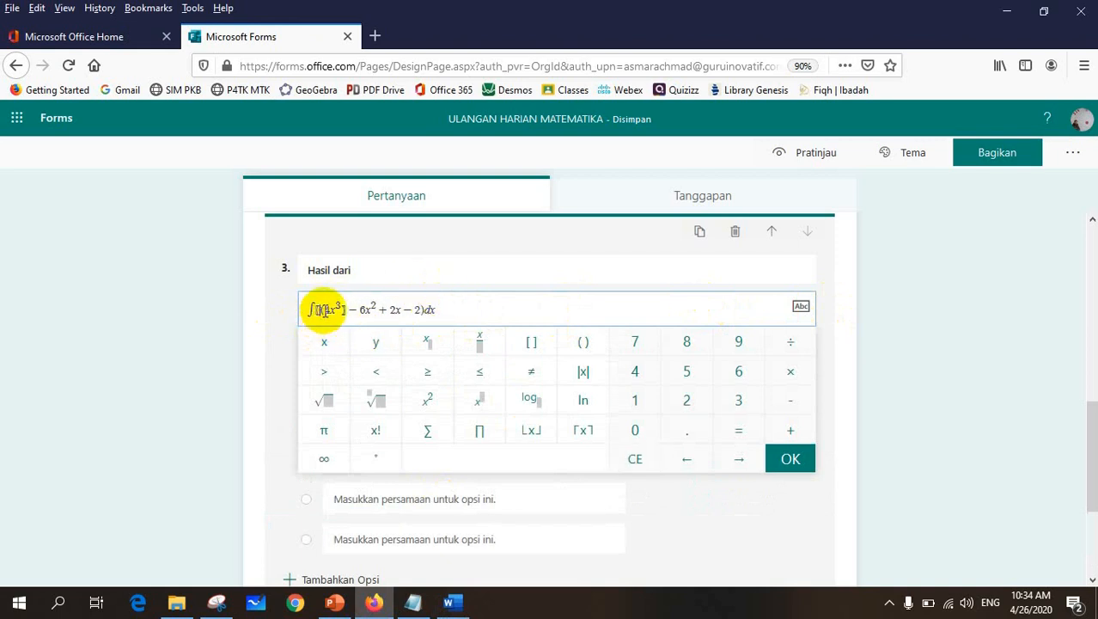
pyautogui.press('BackSpace')
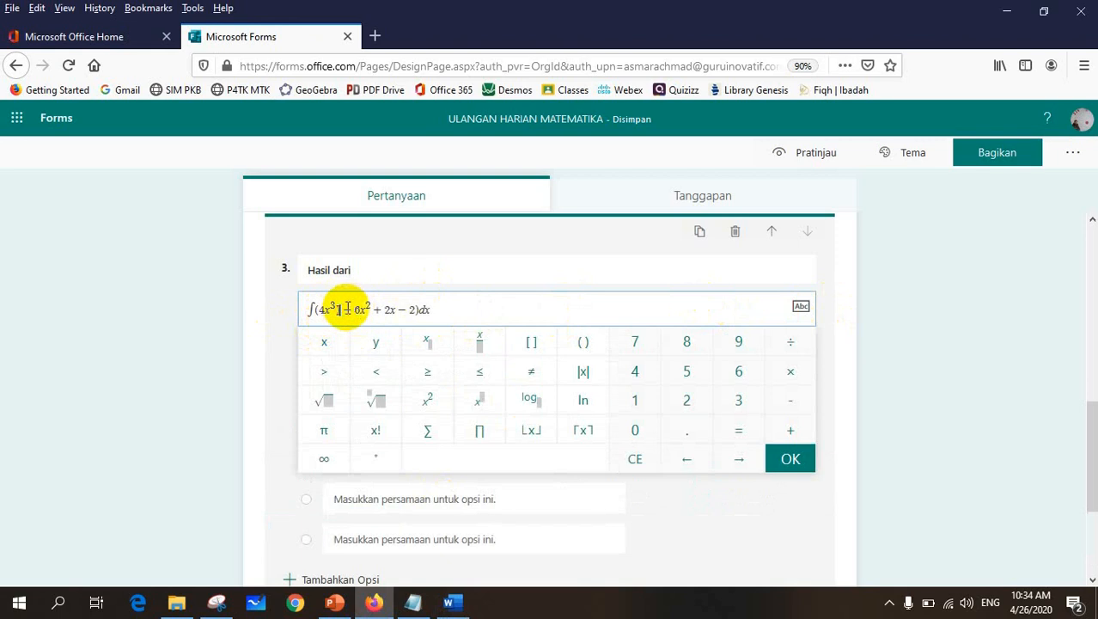
pyautogui.press('BackSpace')
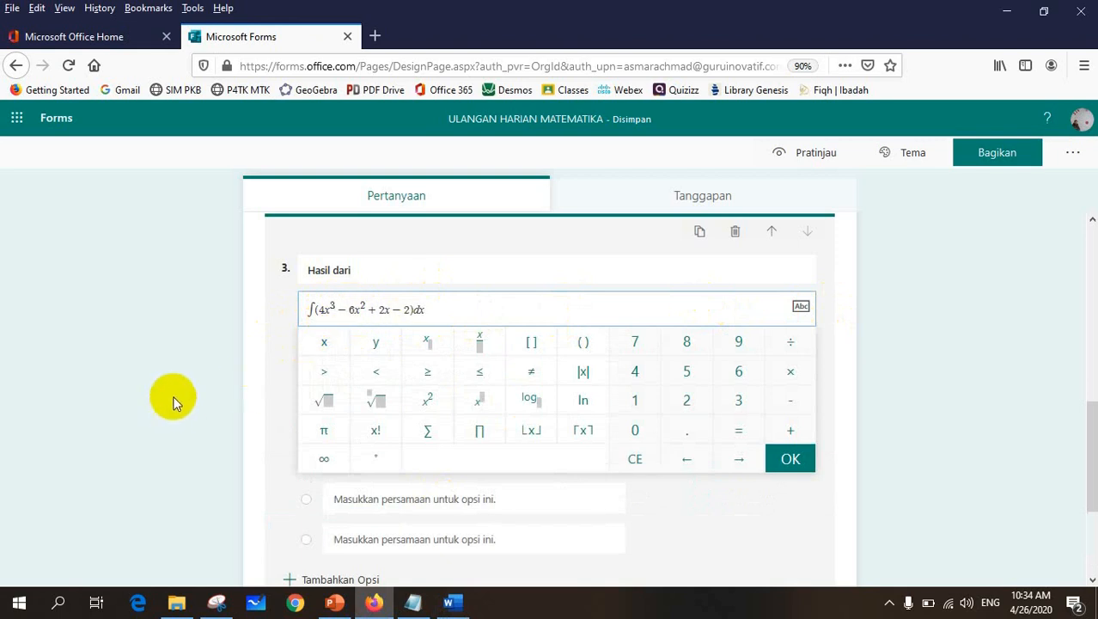
pyautogui.click(432, 311)
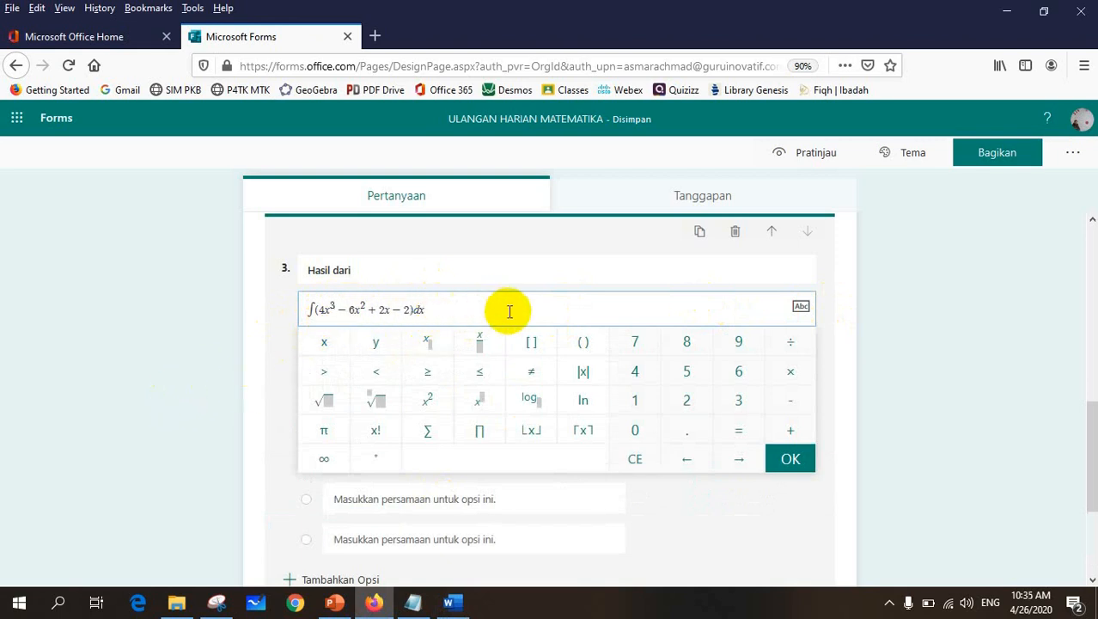
pyautogui.write('= ...')
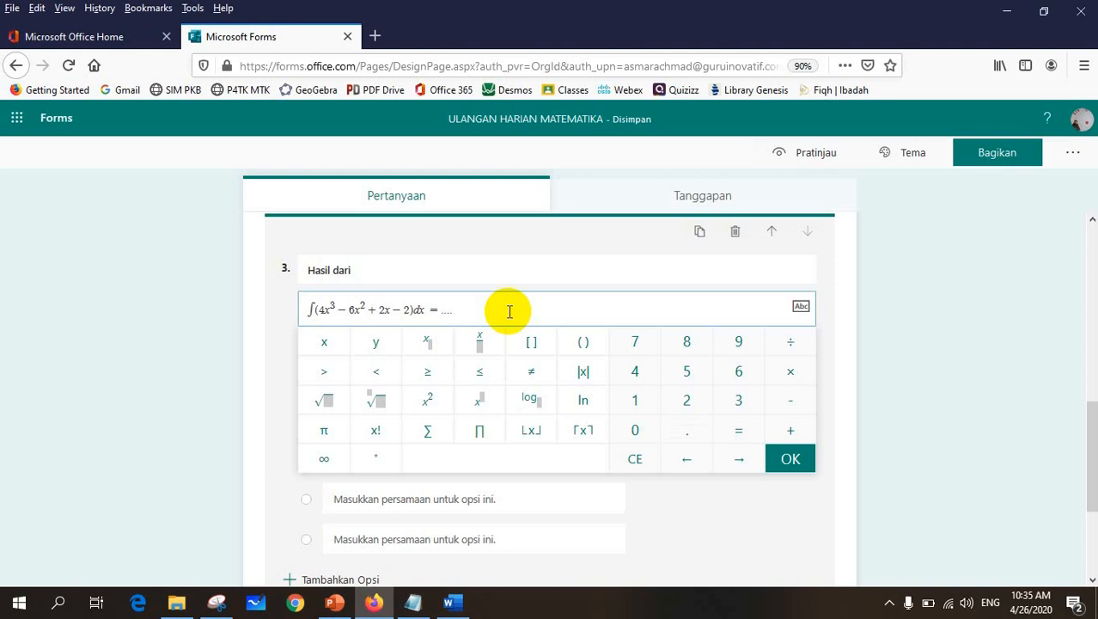
pyautogui.click(789, 458)
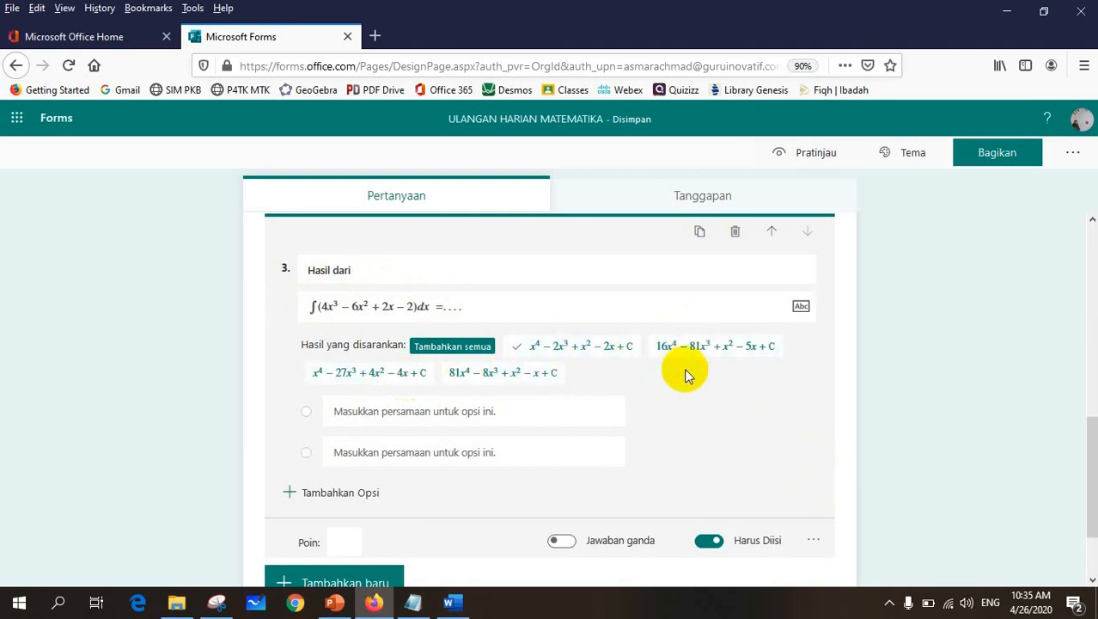
# Step: Compare the suggested answers with the choices in the Word document and add all suggested answers to the integral question
pyautogui.click(448, 603)
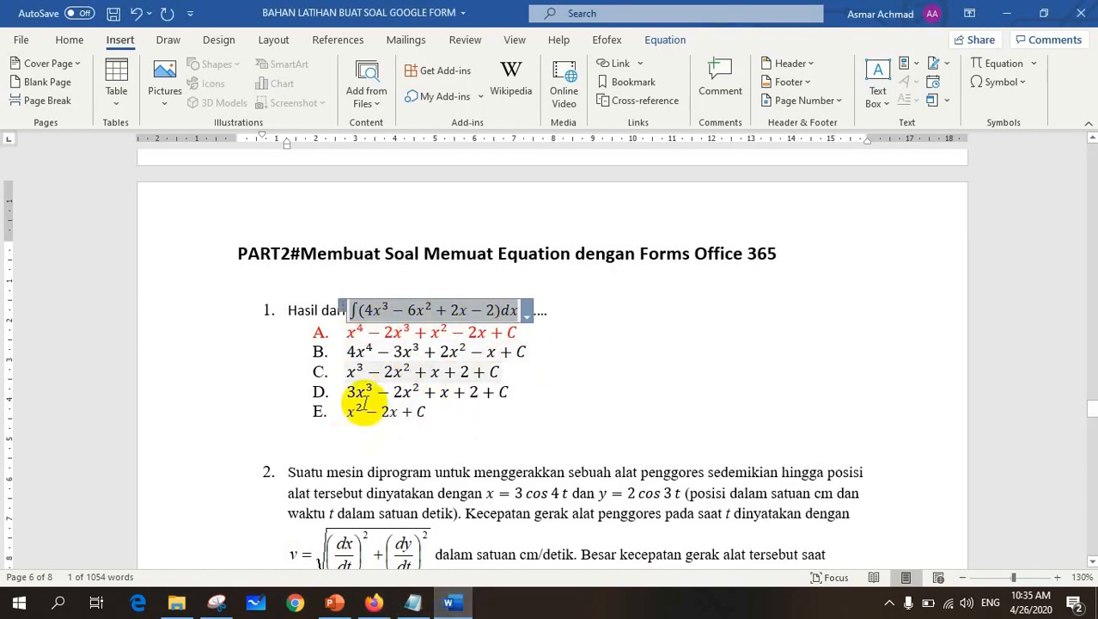
pyautogui.click(373, 603)
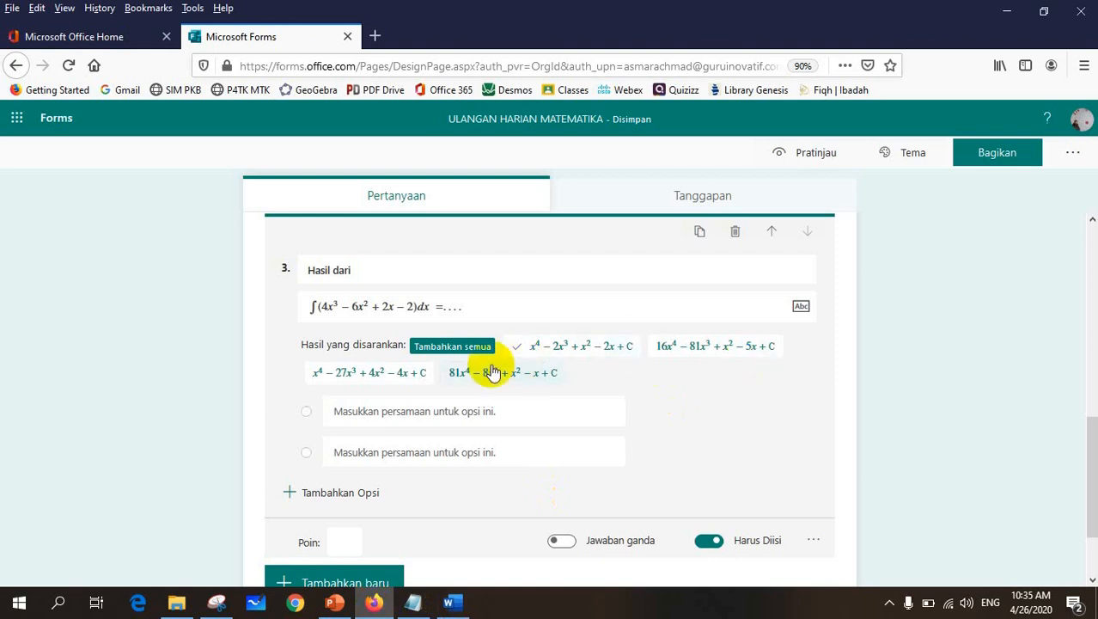
pyautogui.moveTo(718, 403)
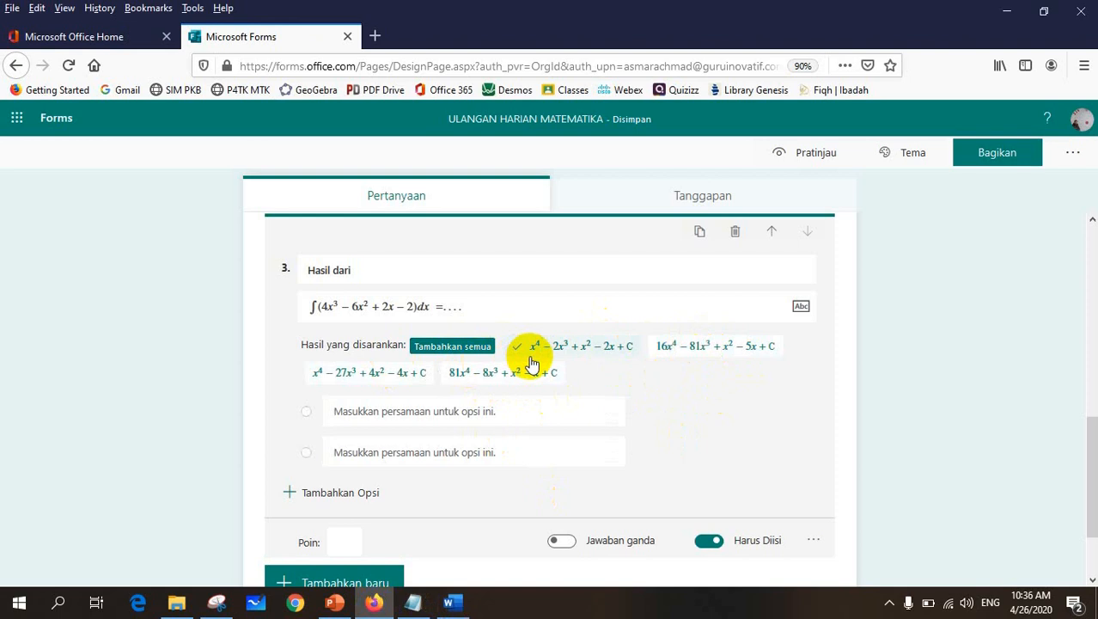
pyautogui.click(423, 350)
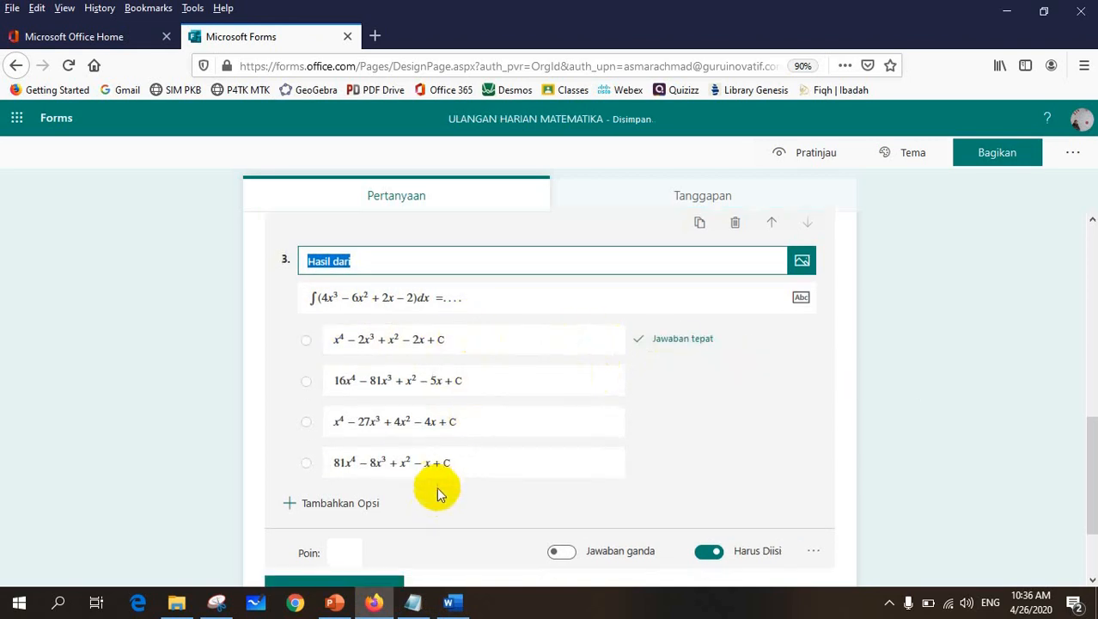
pyautogui.scroll(-2, 386, 492)
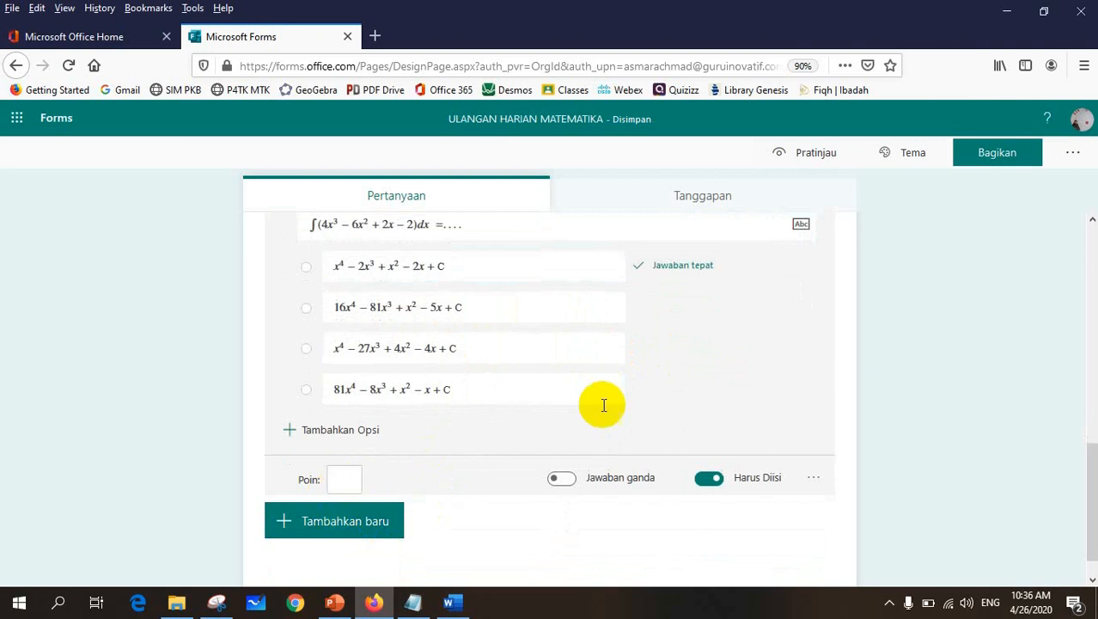
pyautogui.scroll(2, 640, 396)
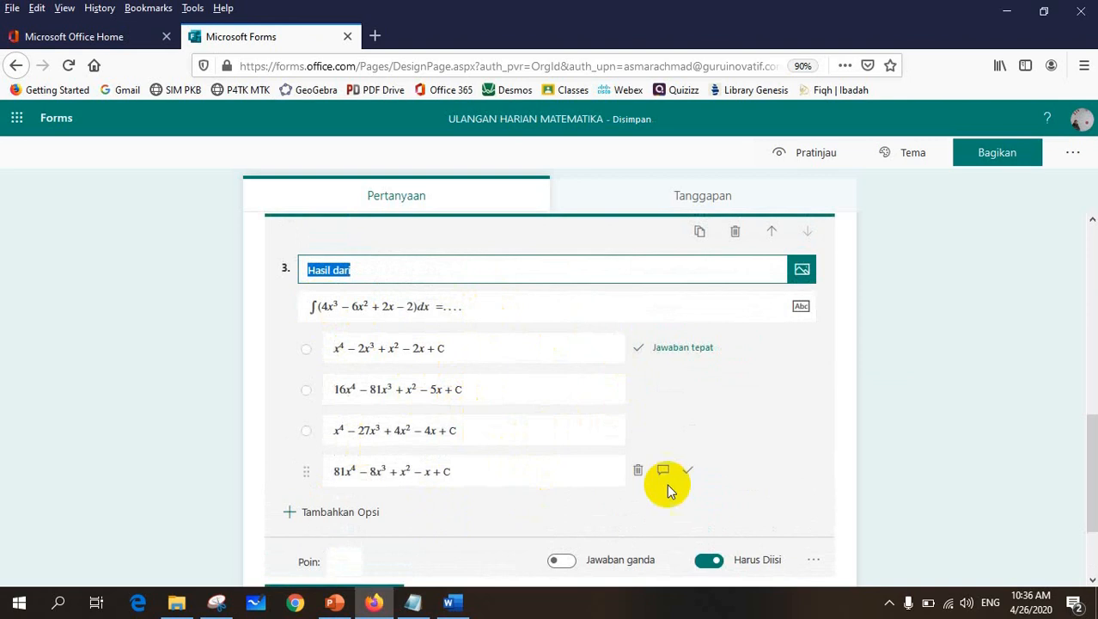
# Step: Delete all four suggested answer options from the integral question and add one empty option
pyautogui.click(638, 474)
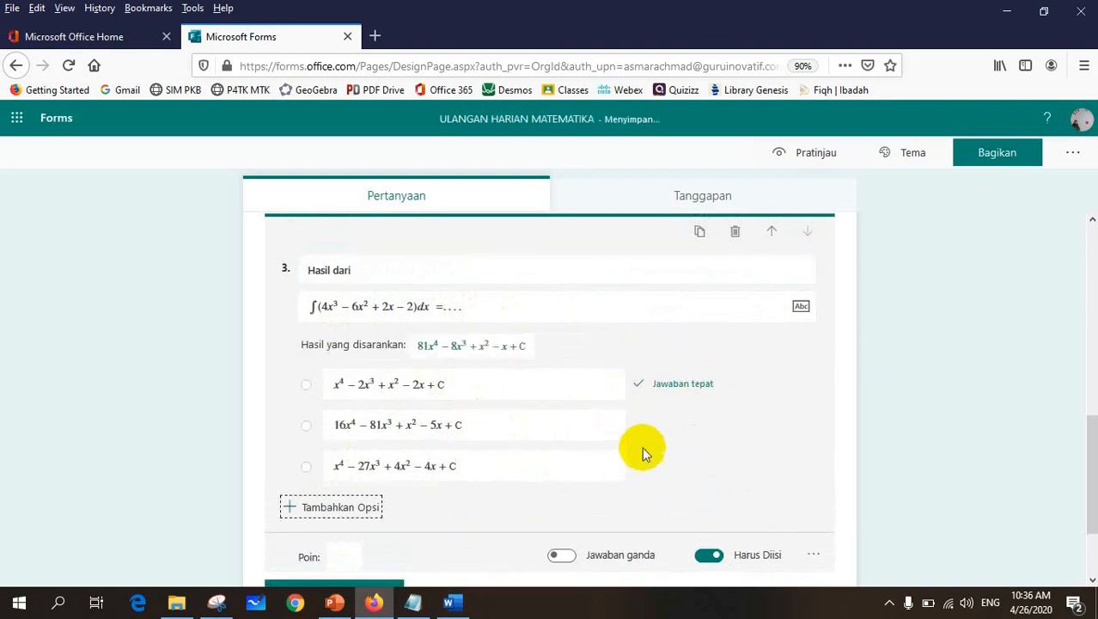
pyautogui.click(636, 464)
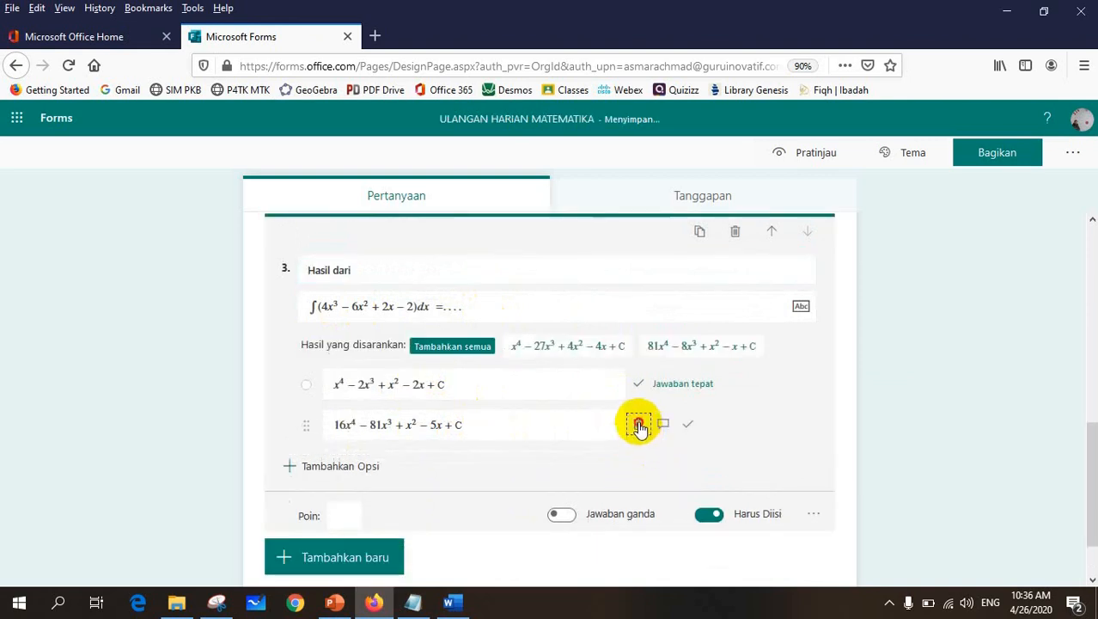
pyautogui.click(634, 422)
pyautogui.click(636, 408)
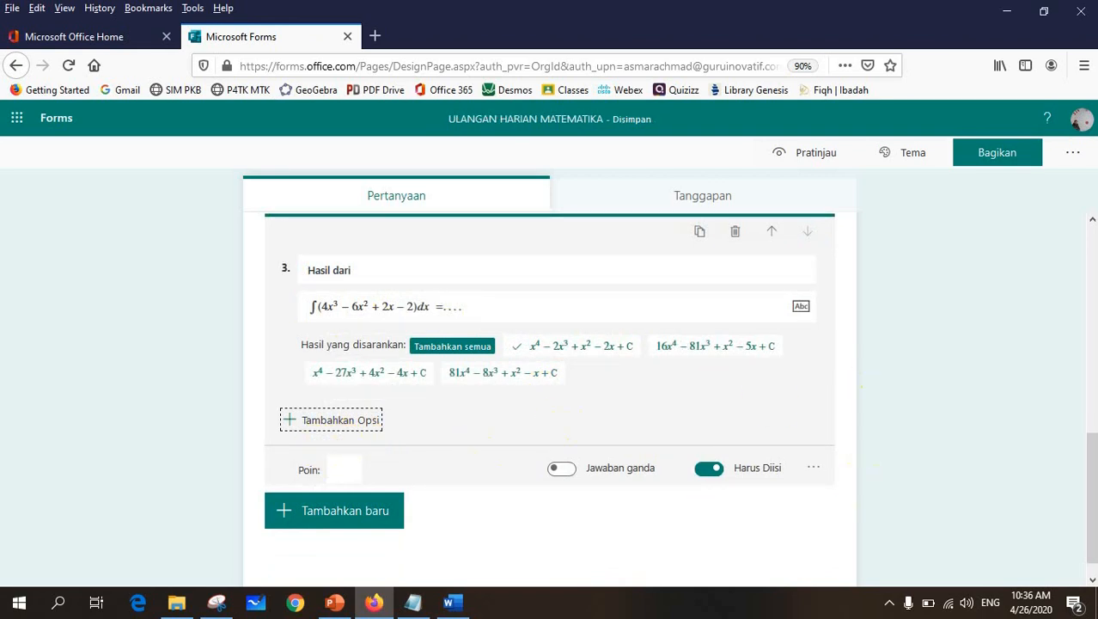
pyautogui.click(294, 421)
# Step: Copy answer choices A to E of question 1 from the Word document with their list lettering temporarily removed
pyautogui.click(452, 603)
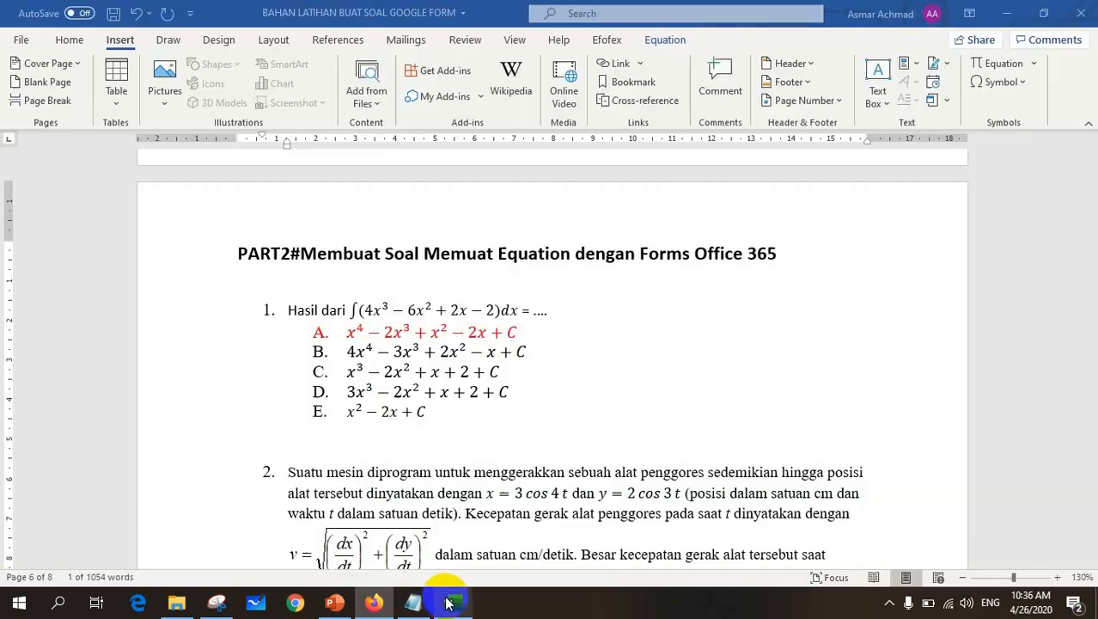
pyautogui.click(603, 359)
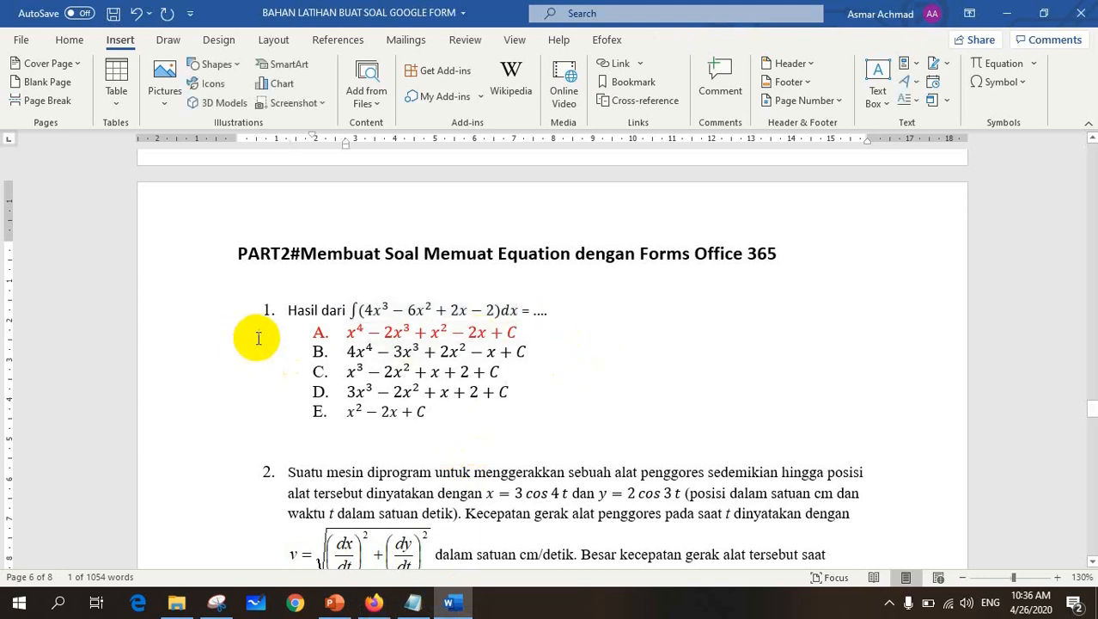
pyautogui.moveTo(344, 334)
pyautogui.mouseDown()
pyautogui.moveTo(350, 372)
pyautogui.moveTo(434, 411)
pyautogui.mouseUp()
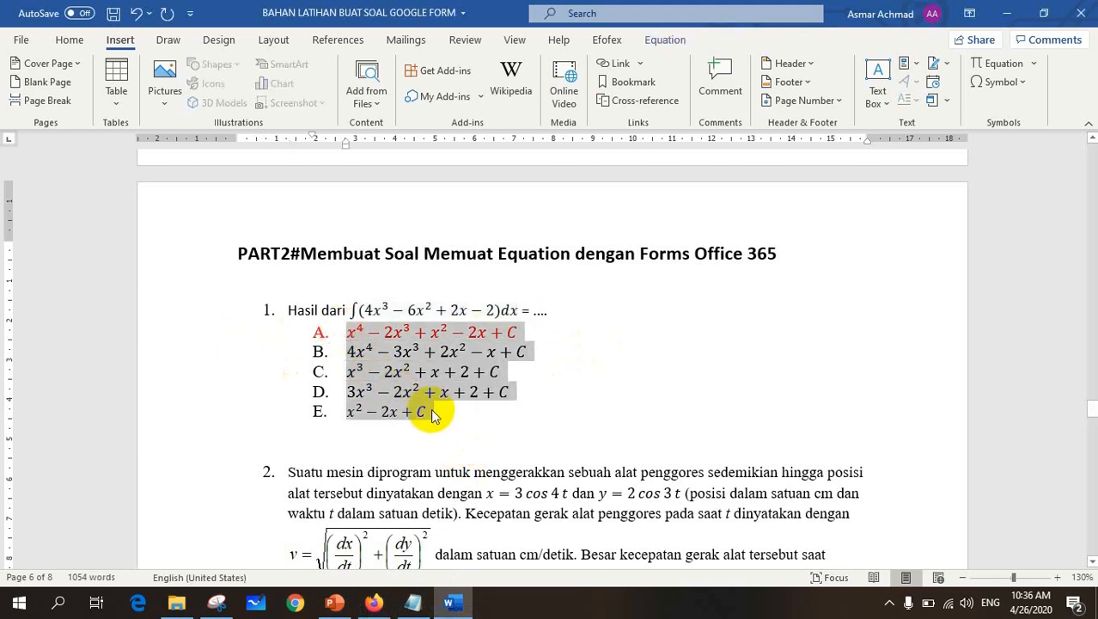
pyautogui.click(65, 40)
pyautogui.click(339, 72)
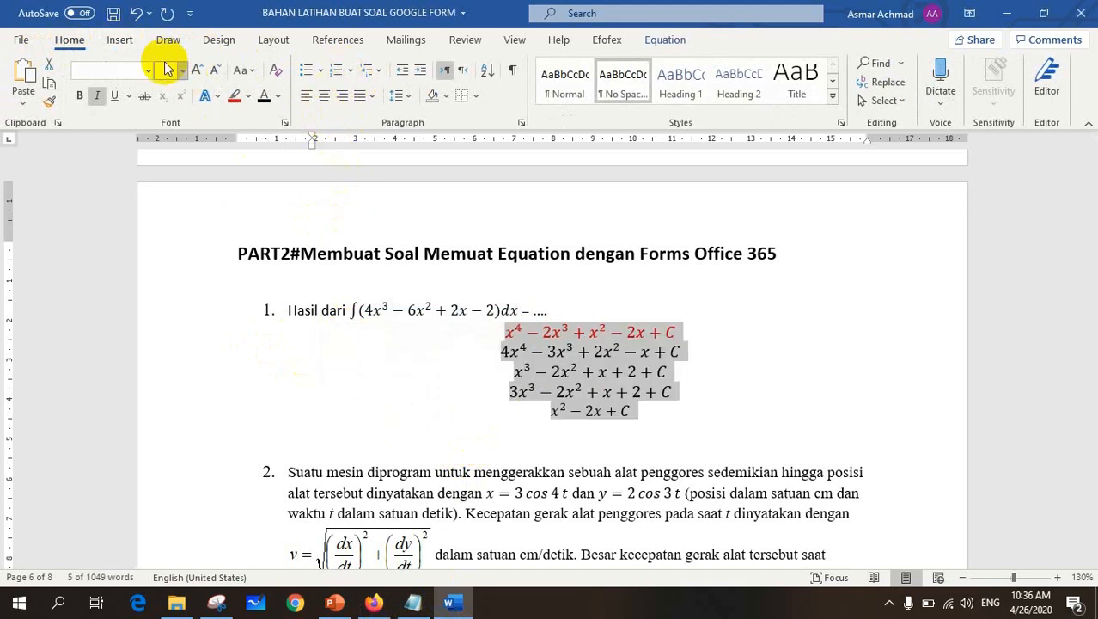
pyautogui.click(137, 13)
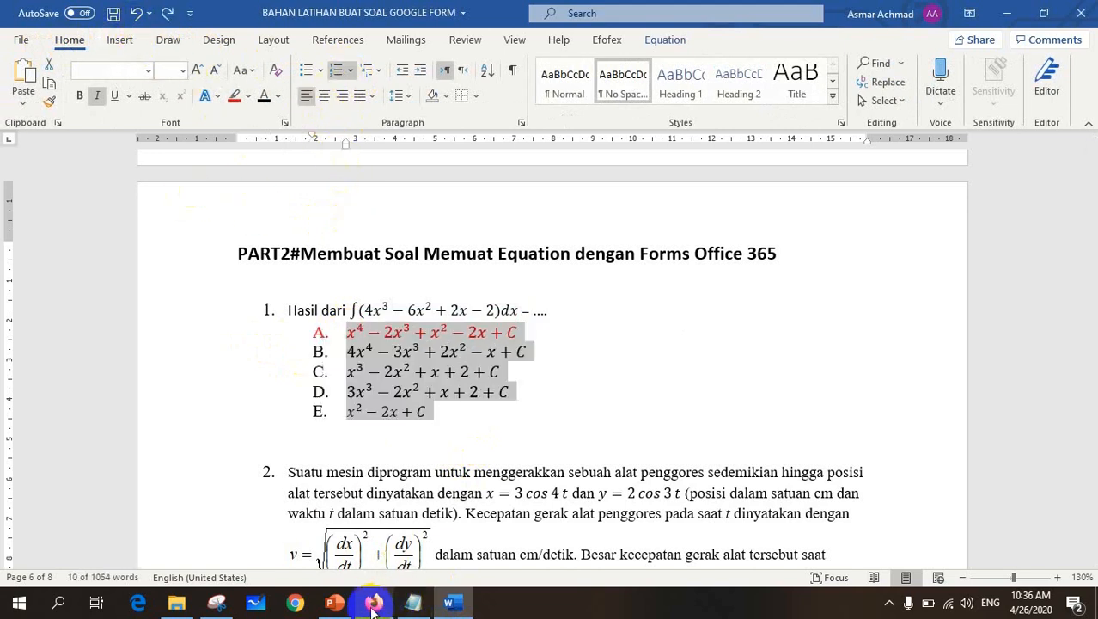
# Step: In Microsoft Forms, switch the empty option to plain text and enter x^4-2x^3+x^2-2x+C, 4x^4-3x^3+2x^2-x+C, x^3-2x^2+x+2+C, 3x^3-2x^2+x+2+C and x^2-2x+C as options
pyautogui.click(373, 602)
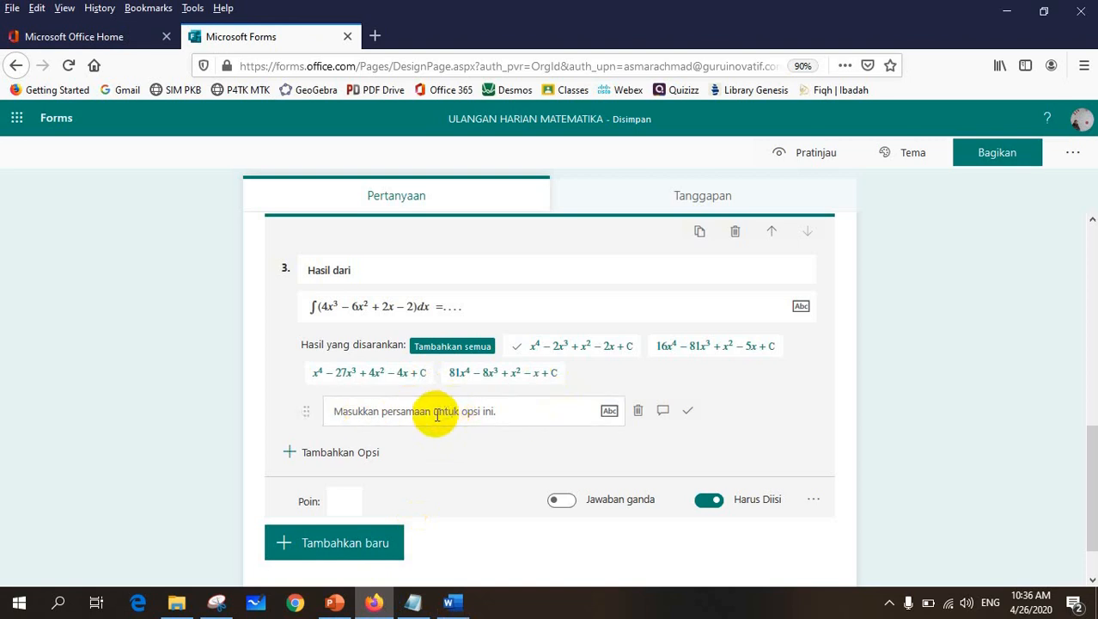
pyautogui.click(609, 413)
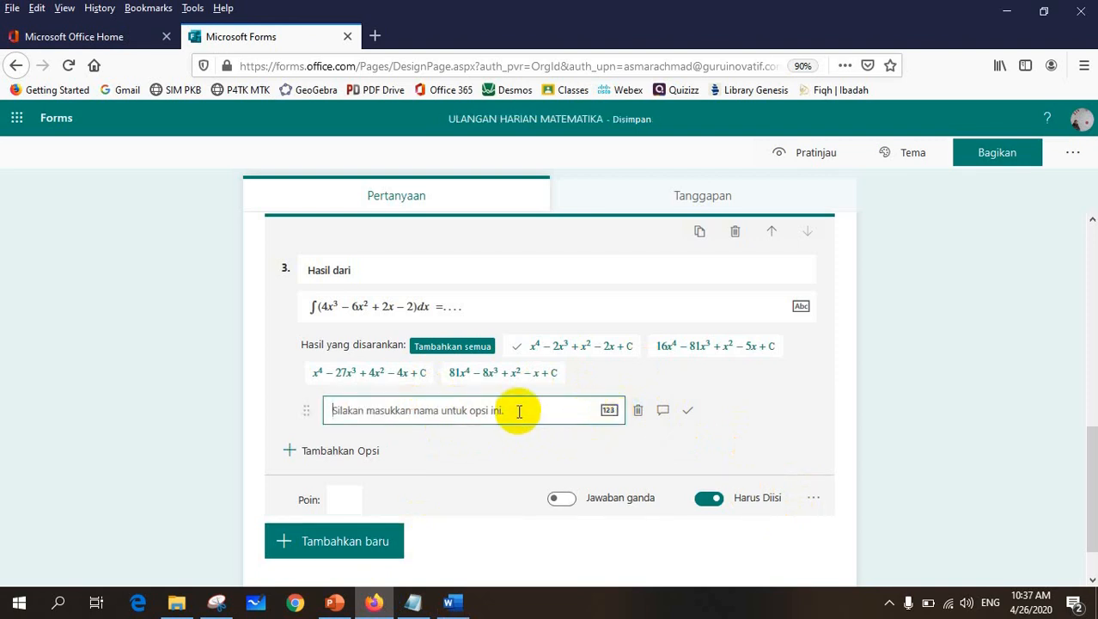
pyautogui.write('x^4-2x^3+x^2-2x+C 4x^4-3x^3+2x^2-x+C x^3-2x^2+x+2+C 3x^3-2x^2+x+2+C x^2-2x+C')
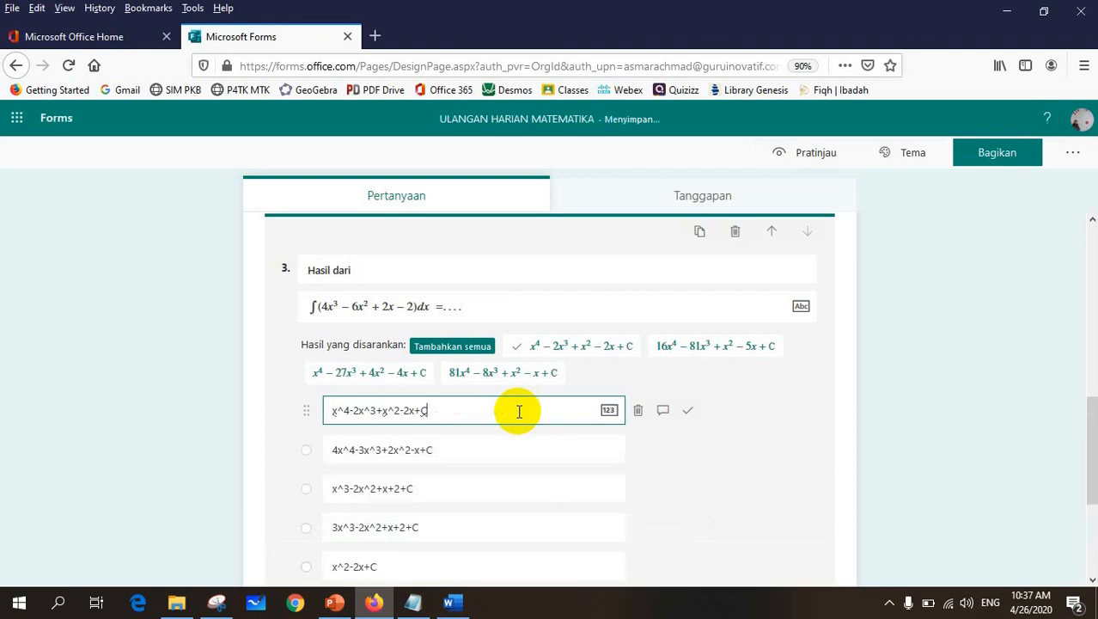
pyautogui.scroll(-4, 522, 535)
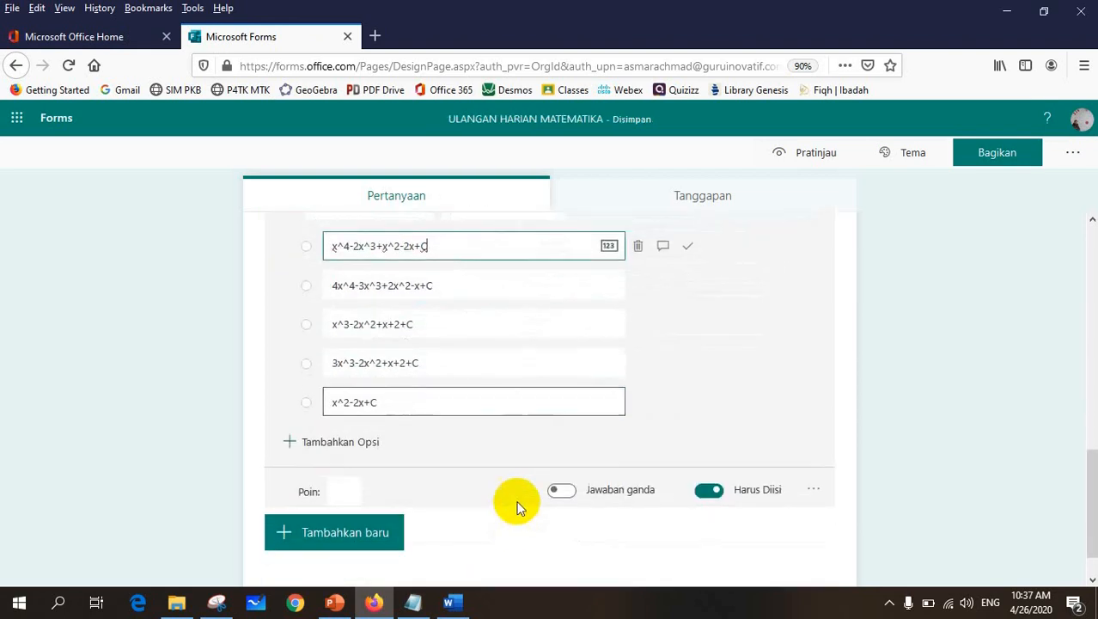
# Step: Convert all five answer options of the integral question to maths notation and mark x^4-2x^3+x^2-2x+C as the correct answer
pyautogui.scroll(4, 529, 406)
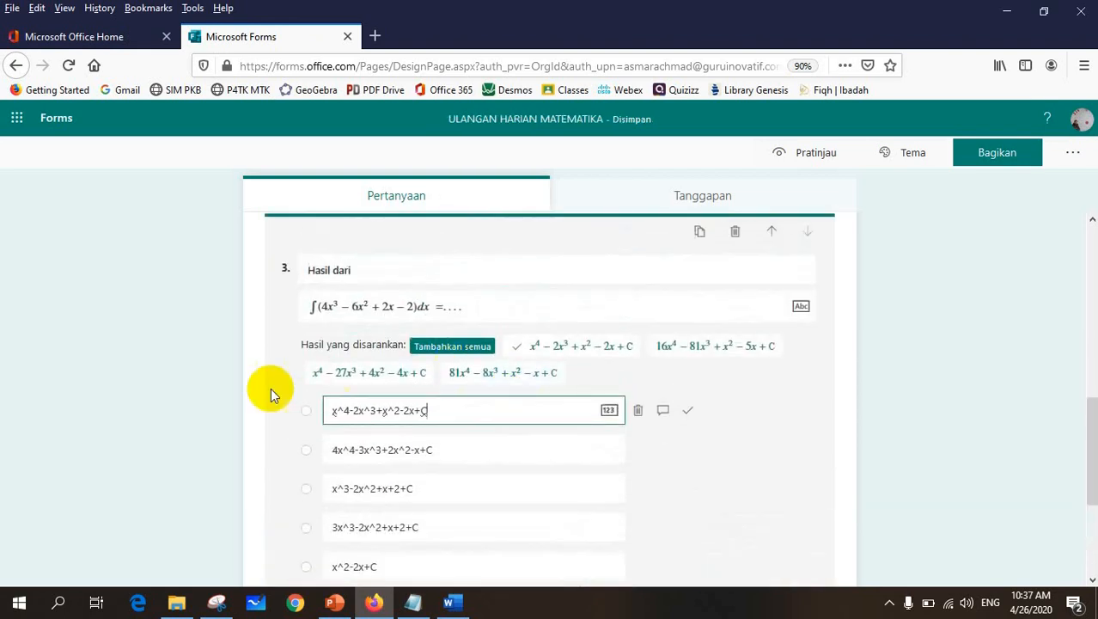
pyautogui.scroll(-2, 496, 396)
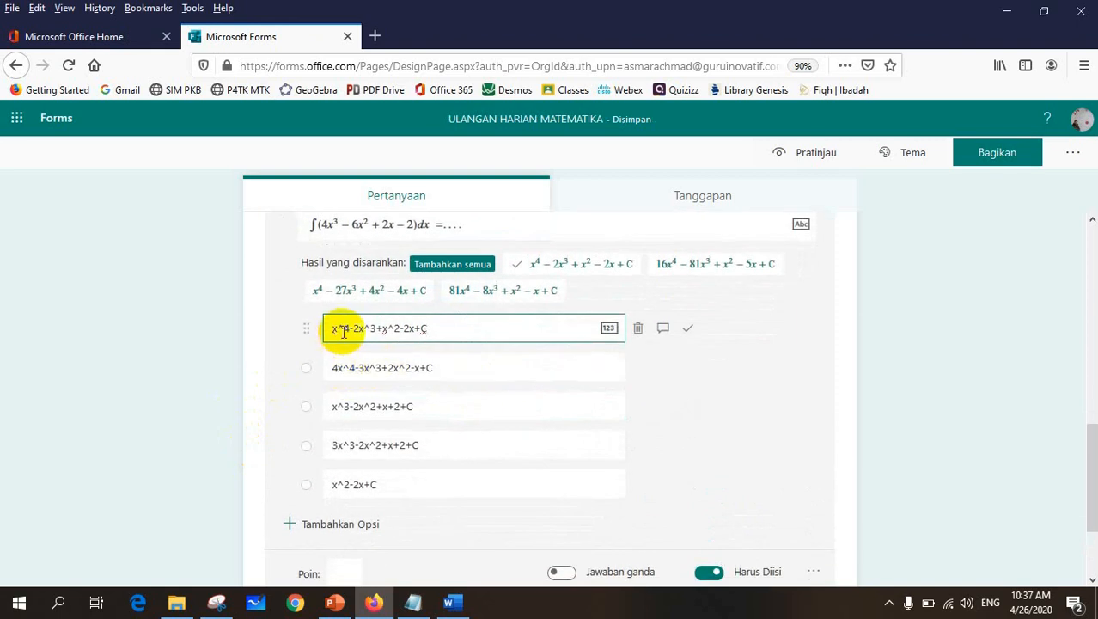
pyautogui.click(608, 331)
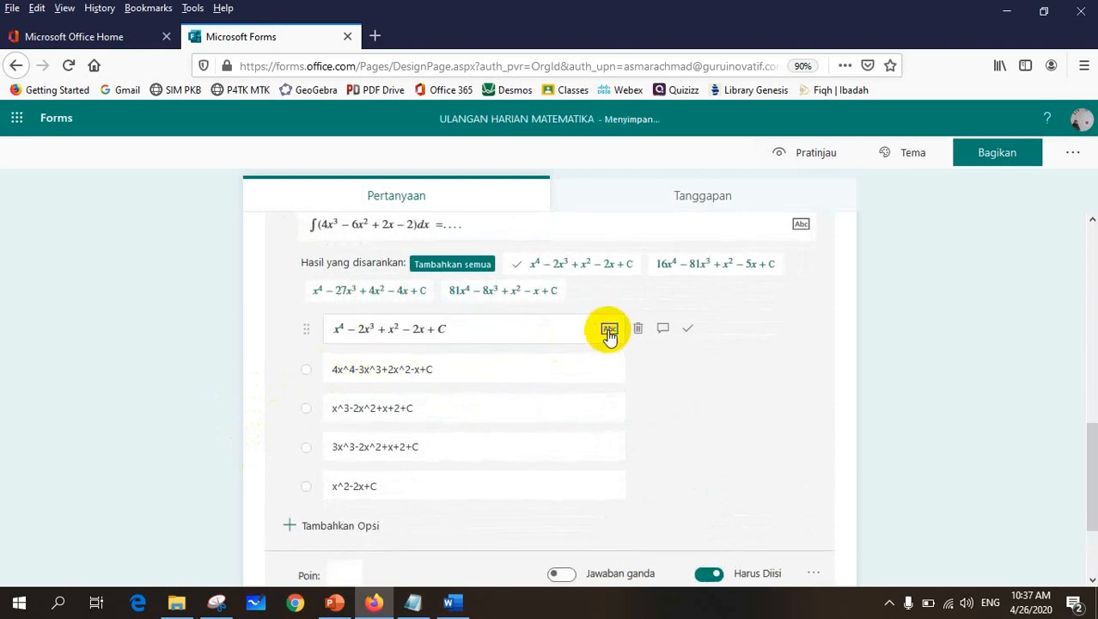
pyautogui.click(608, 368)
pyautogui.click(609, 410)
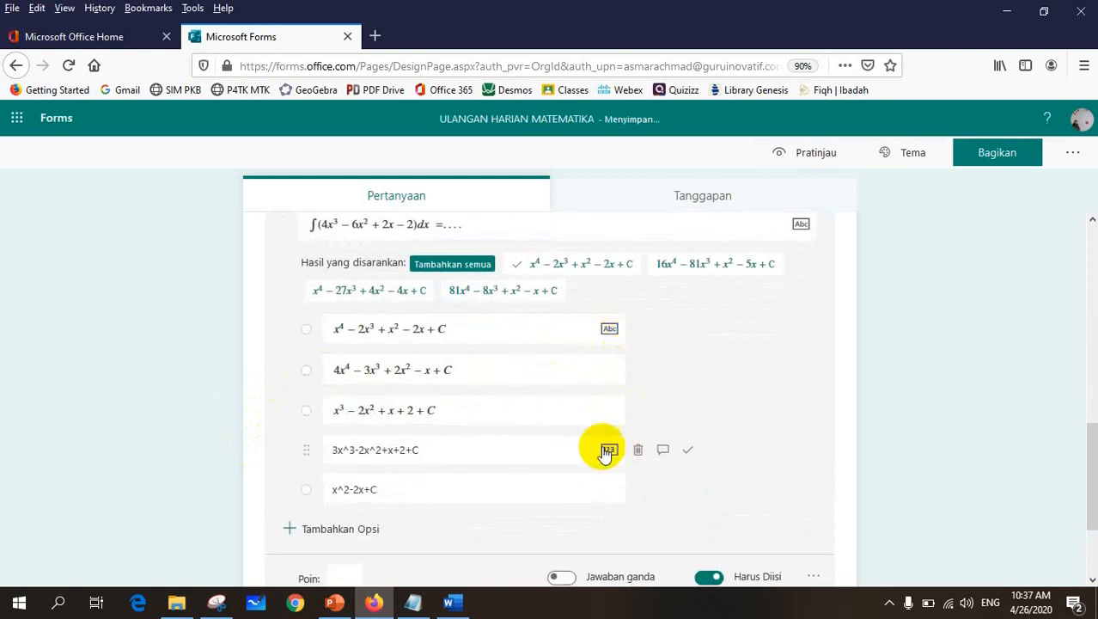
pyautogui.click(608, 450)
pyautogui.click(608, 489)
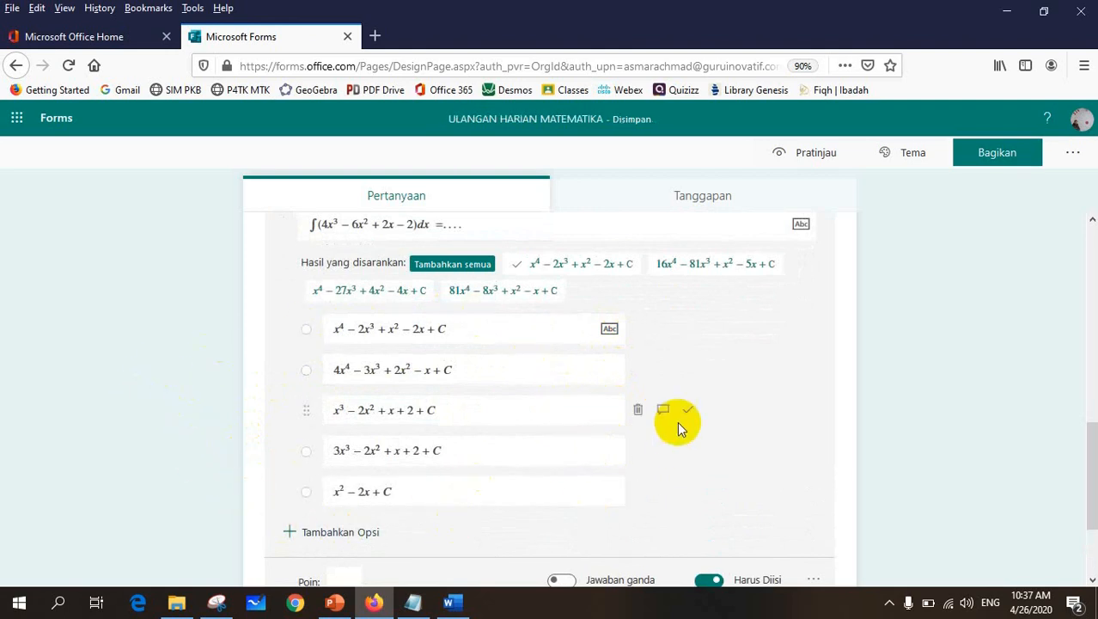
pyautogui.click(687, 332)
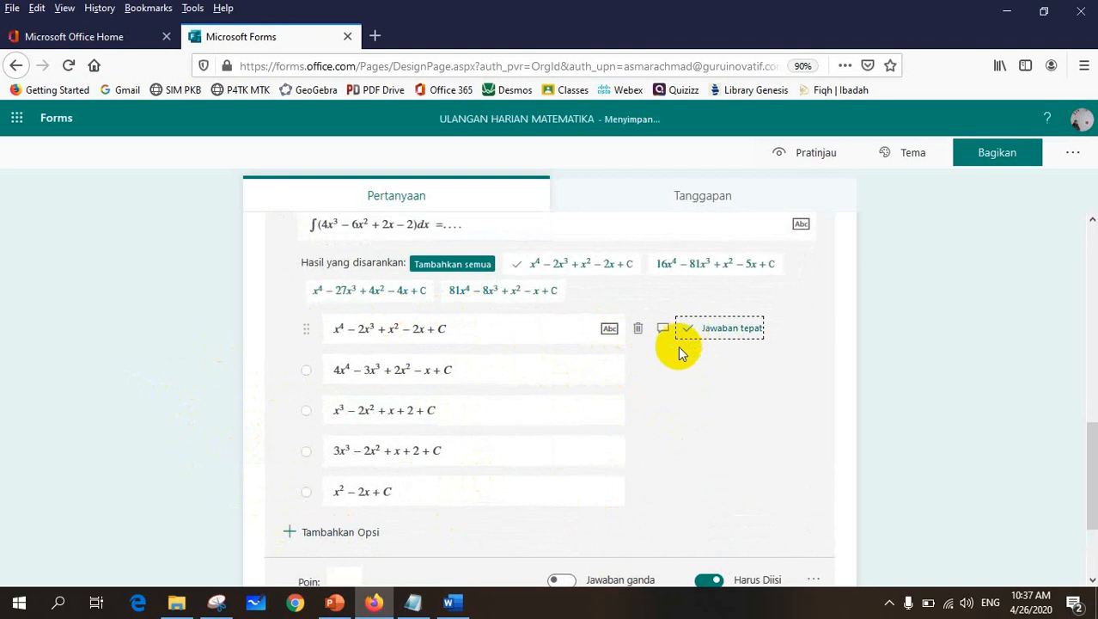
# Step: Set the integral question to 1 point and not required, with its answer options shuffled
pyautogui.scroll(-2, 635, 395)
pyautogui.click(345, 502)
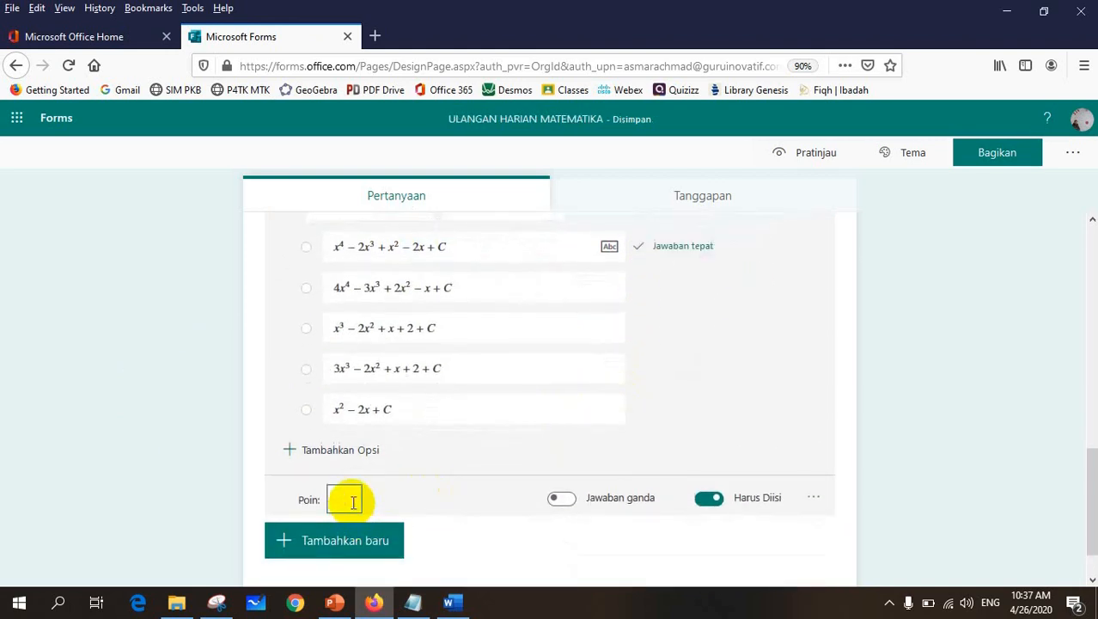
pyautogui.write('1')
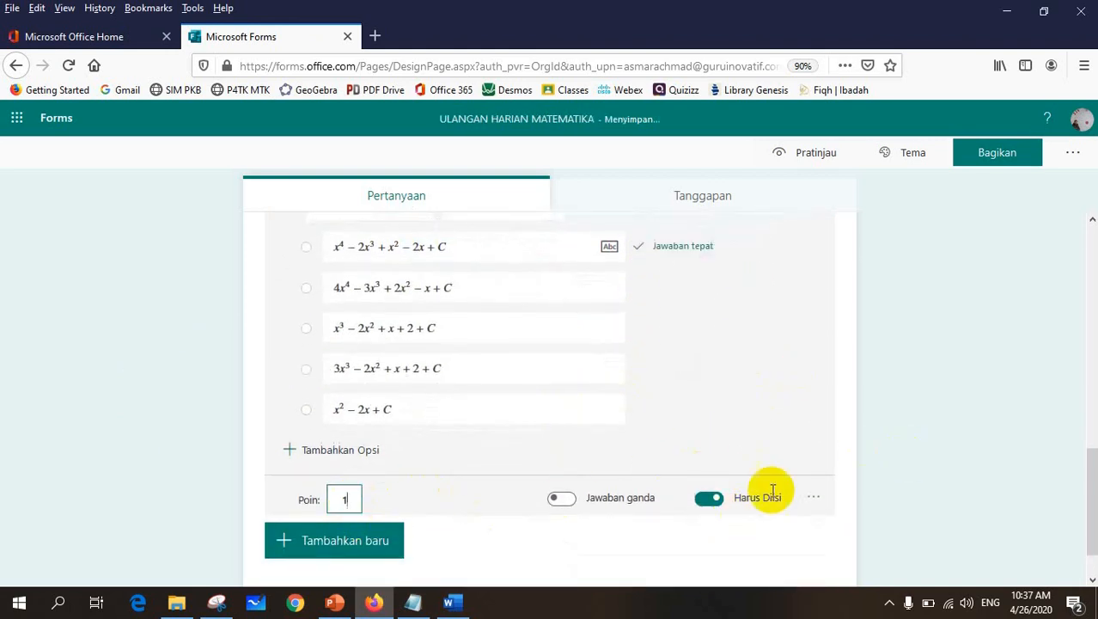
pyautogui.click(706, 502)
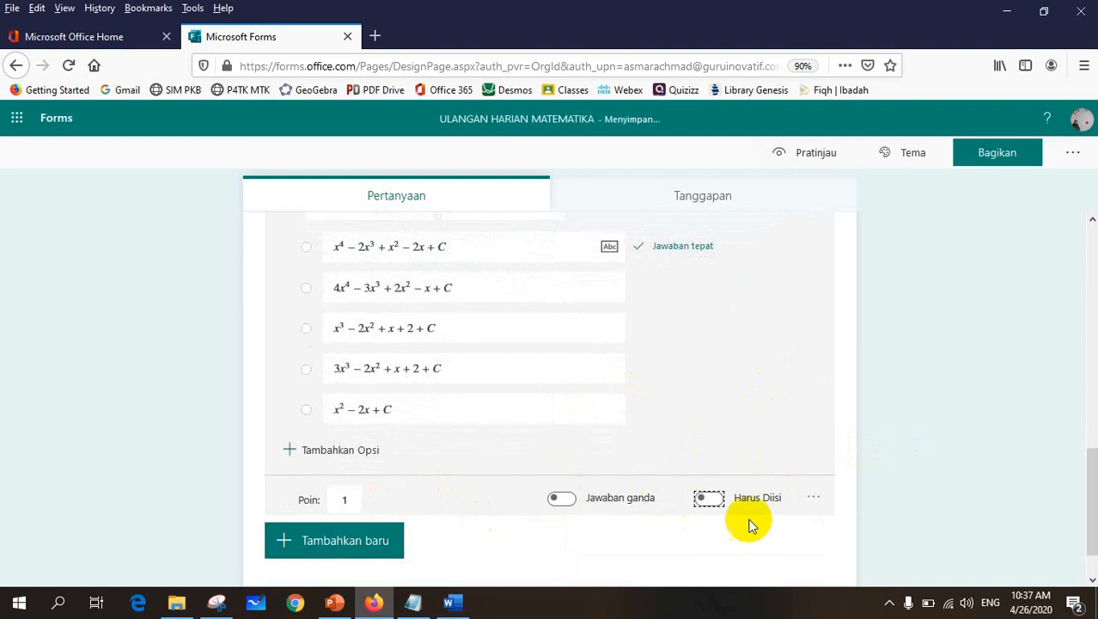
pyautogui.click(813, 499)
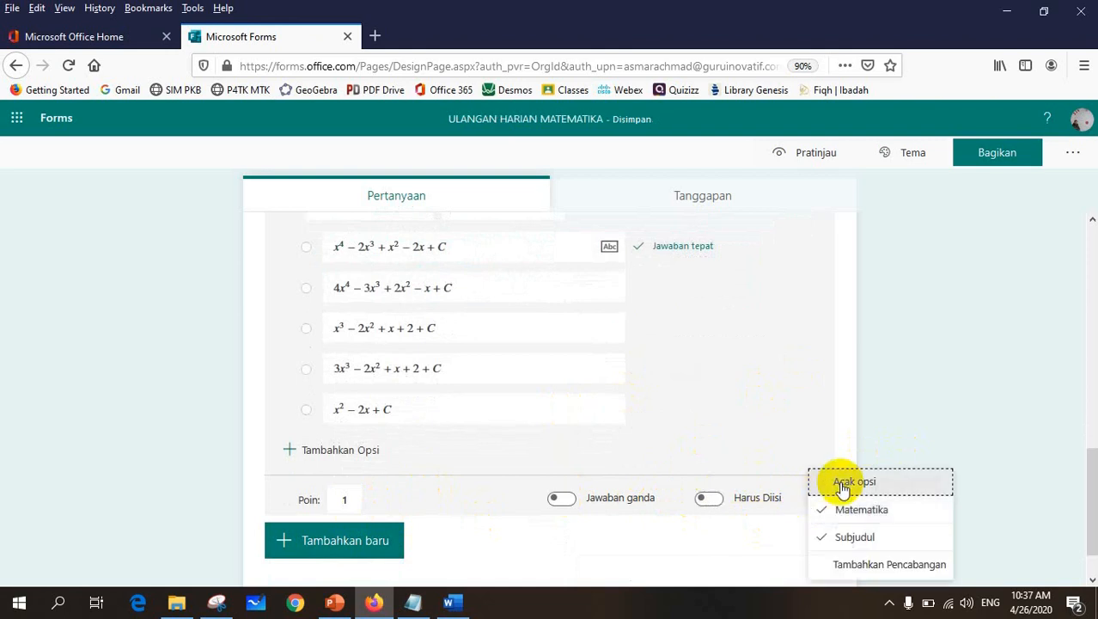
pyautogui.click(844, 483)
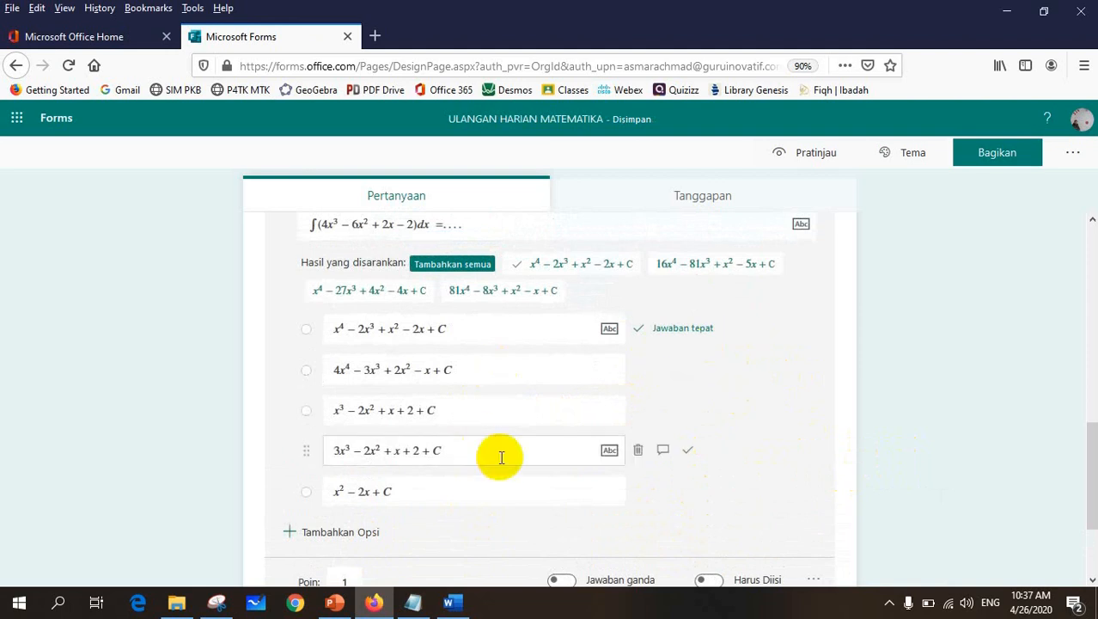
# Step: Review the finished integral question and add a new multiple-choice question after it
pyautogui.scroll(2, 772, 397)
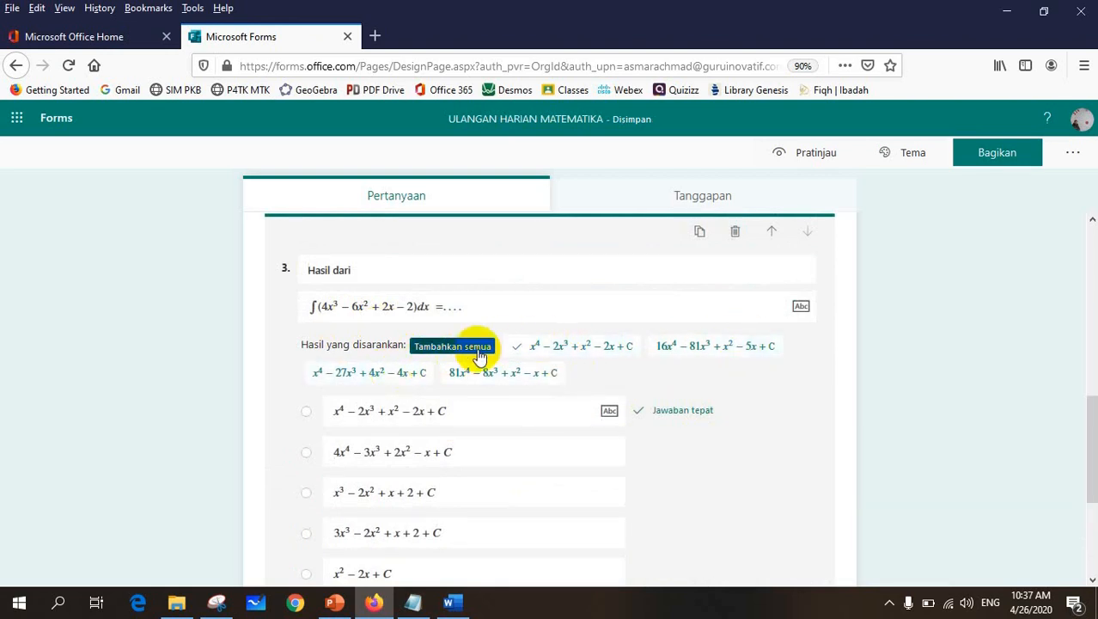
pyautogui.scroll(-1, 665, 421)
pyautogui.scroll(-1, 665, 421)
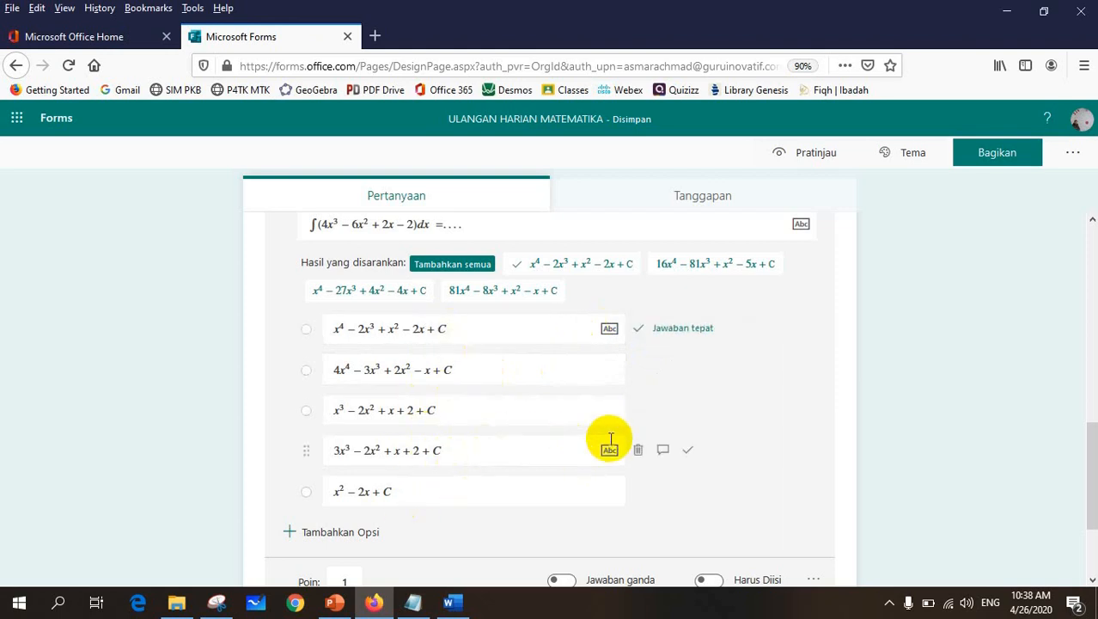
pyautogui.scroll(2, 610, 442)
pyautogui.scroll(-5, 612, 440)
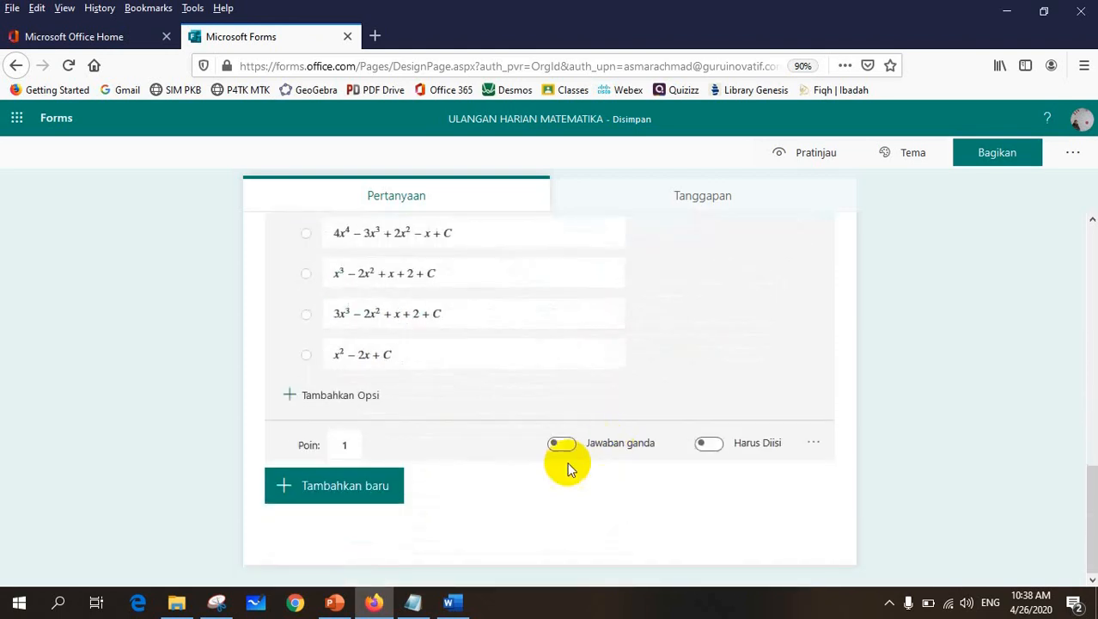
pyautogui.click(286, 494)
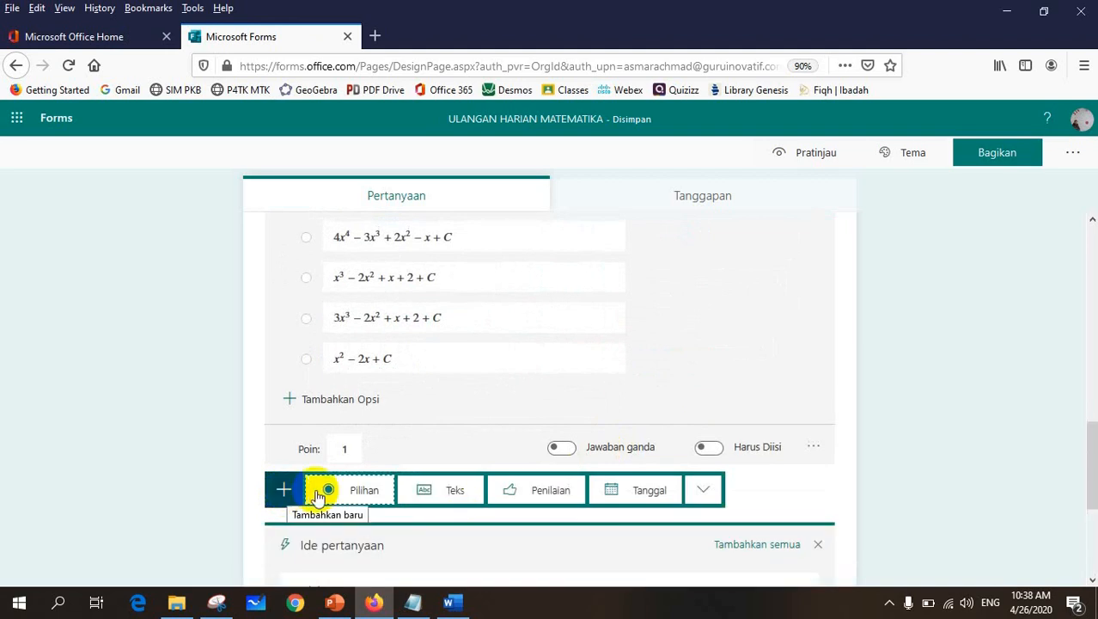
pyautogui.click(356, 491)
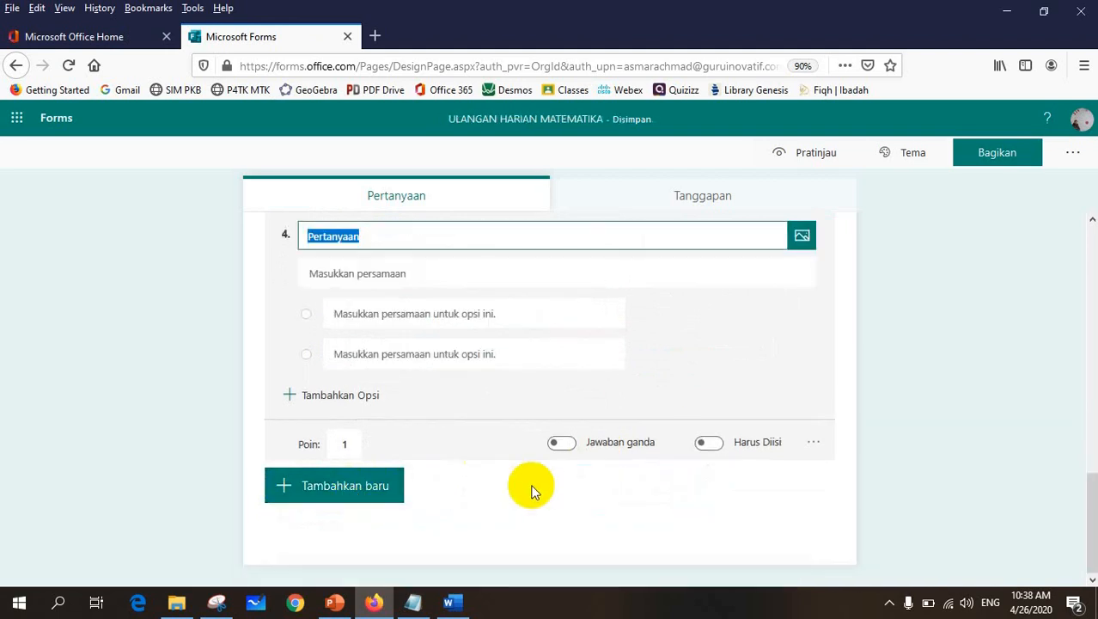
# Step: Switch to the Word document and capture the full text of question 2, without number or answer choices, with Snipping Tool
pyautogui.click(449, 601)
pyautogui.moveTo(347, 334); pyautogui.dragTo(505, 425)
pyautogui.scroll(-3, 509, 404)
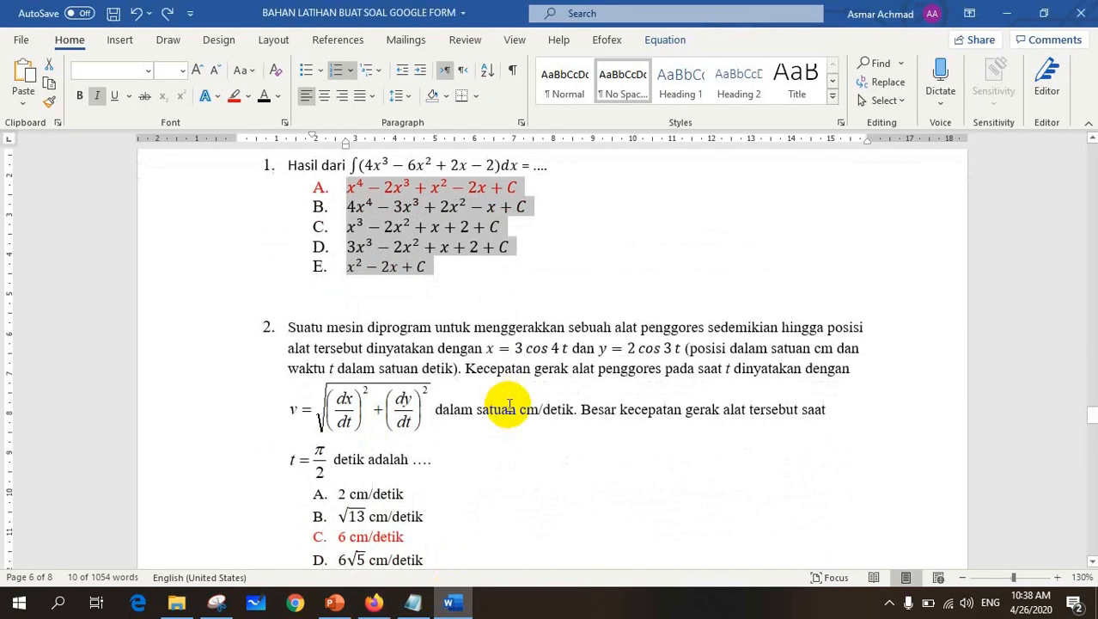
pyautogui.scroll(-2, 508, 404)
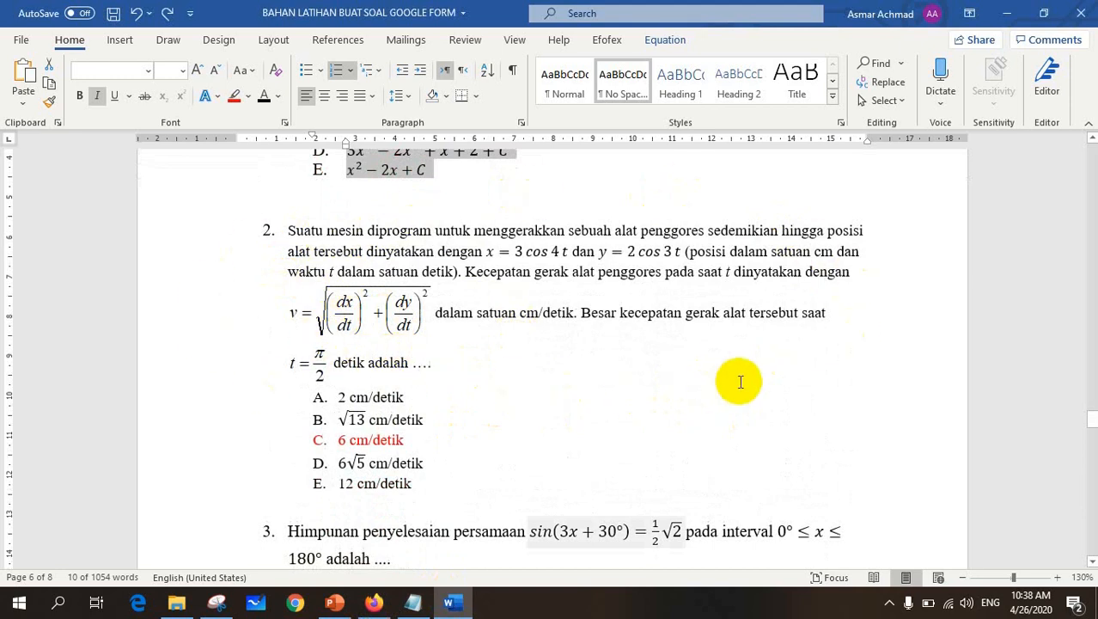
pyautogui.click(214, 608)
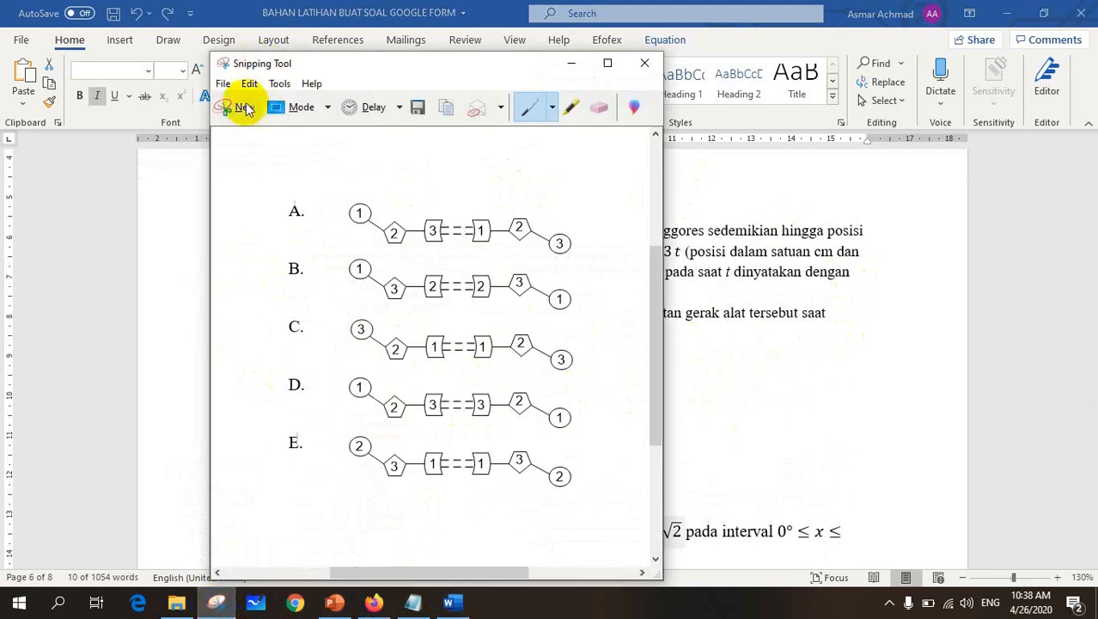
pyautogui.click(245, 112)
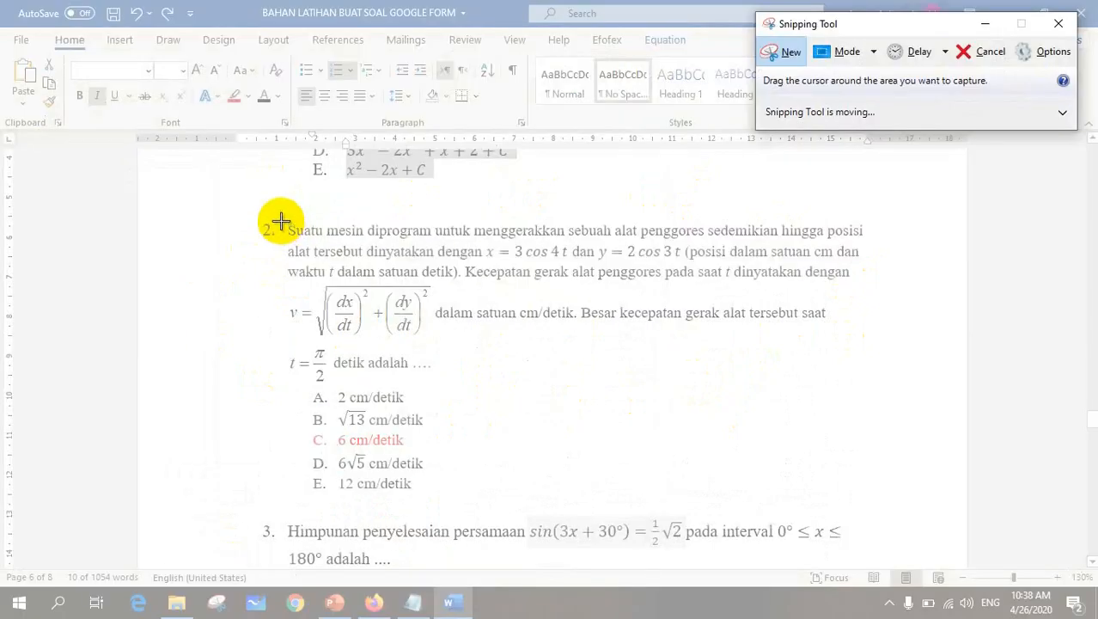
pyautogui.moveTo(281, 221); pyautogui.dragTo(866, 383)
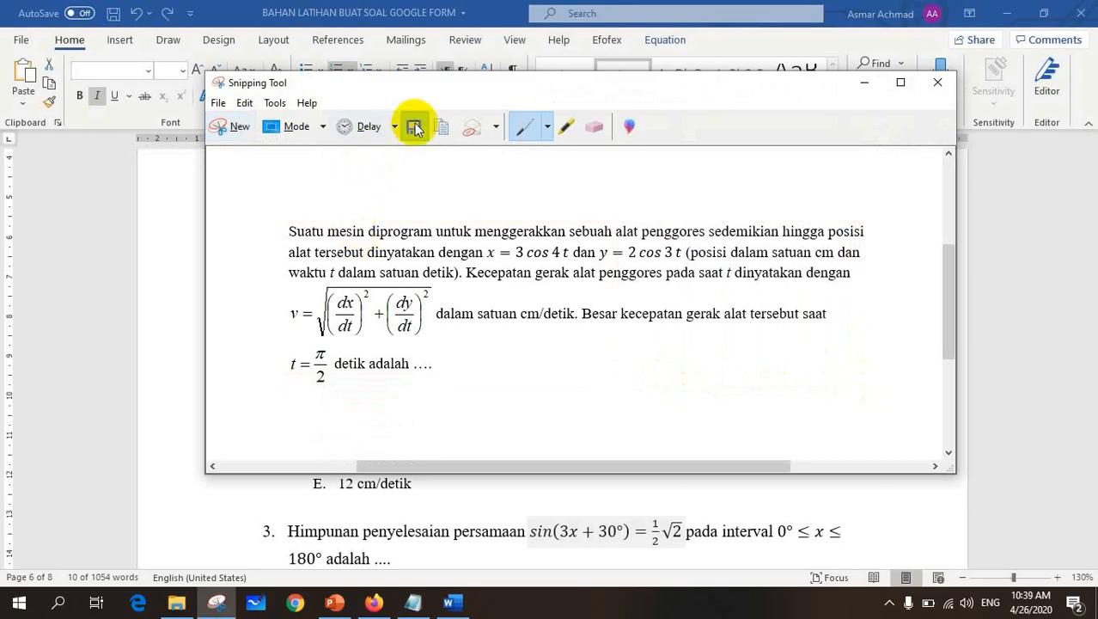
# Step: Save the snip as the PNG file S2 in the GBR_SOAL pictures folder and return to the Word document
pyautogui.click(414, 126)
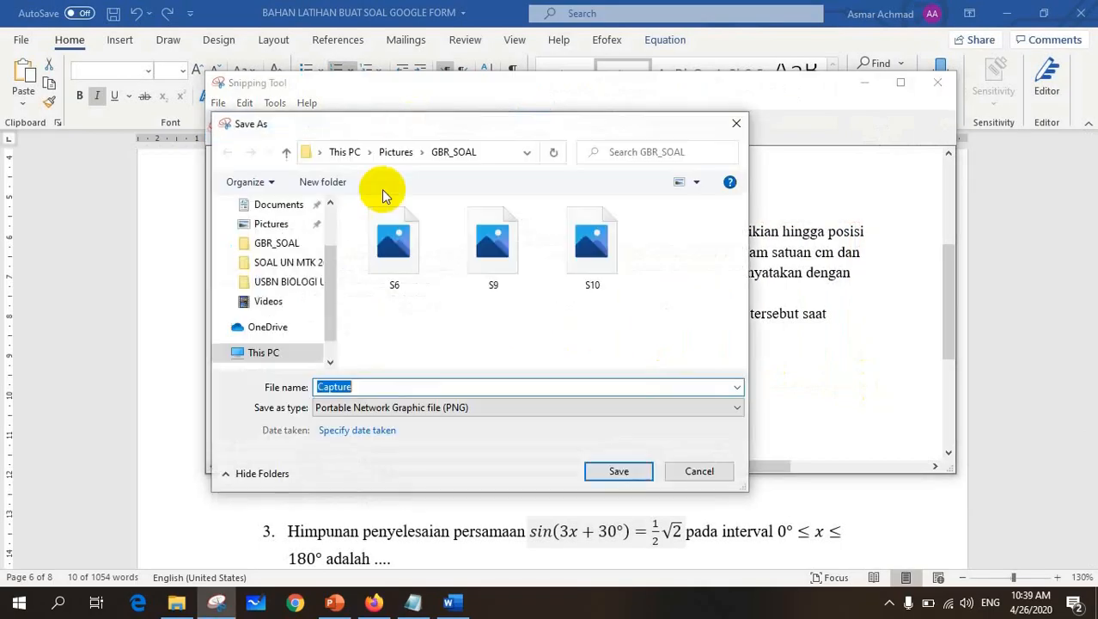
pyautogui.write('S2')
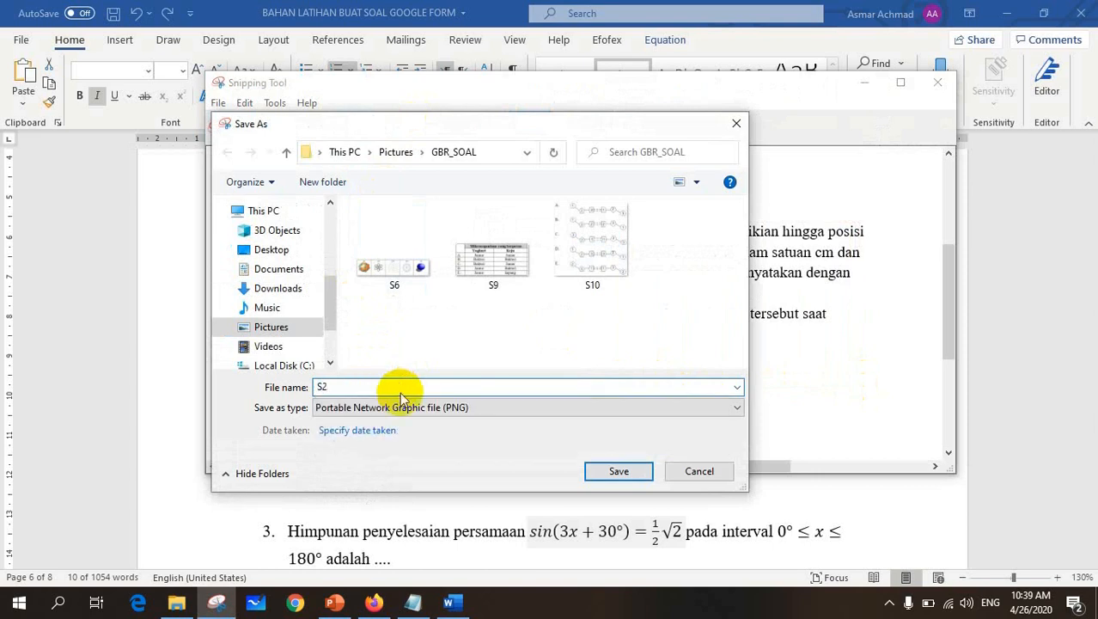
pyautogui.click(639, 472)
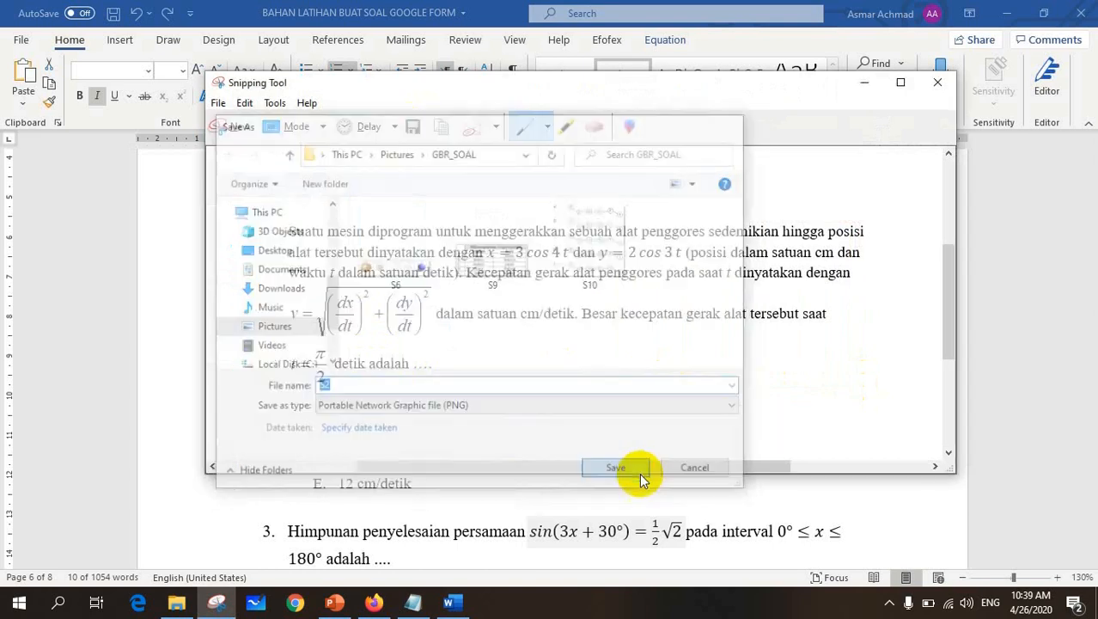
pyautogui.click(195, 499)
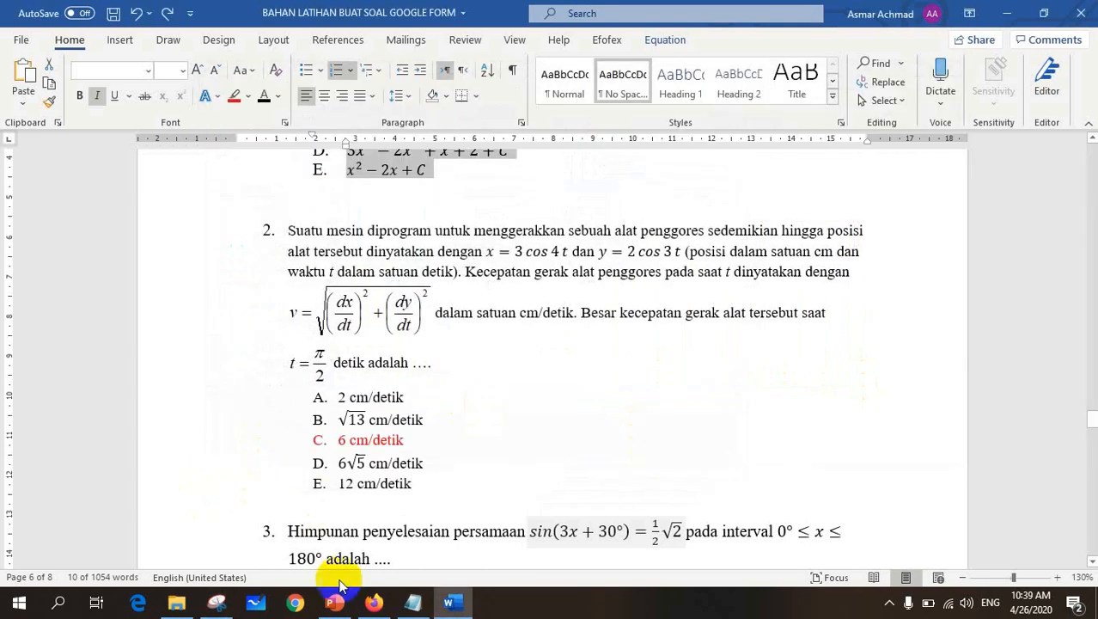
# Step: Switch to Microsoft Forms and turn off the maths format and the subtitle for question 4
pyautogui.click(373, 602)
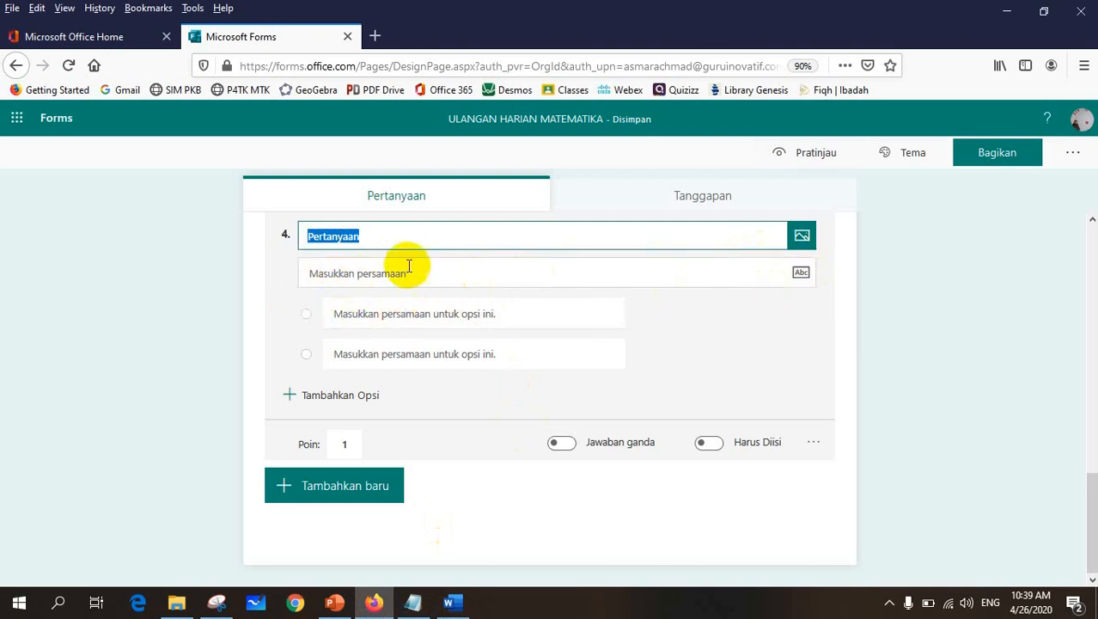
pyautogui.click(814, 443)
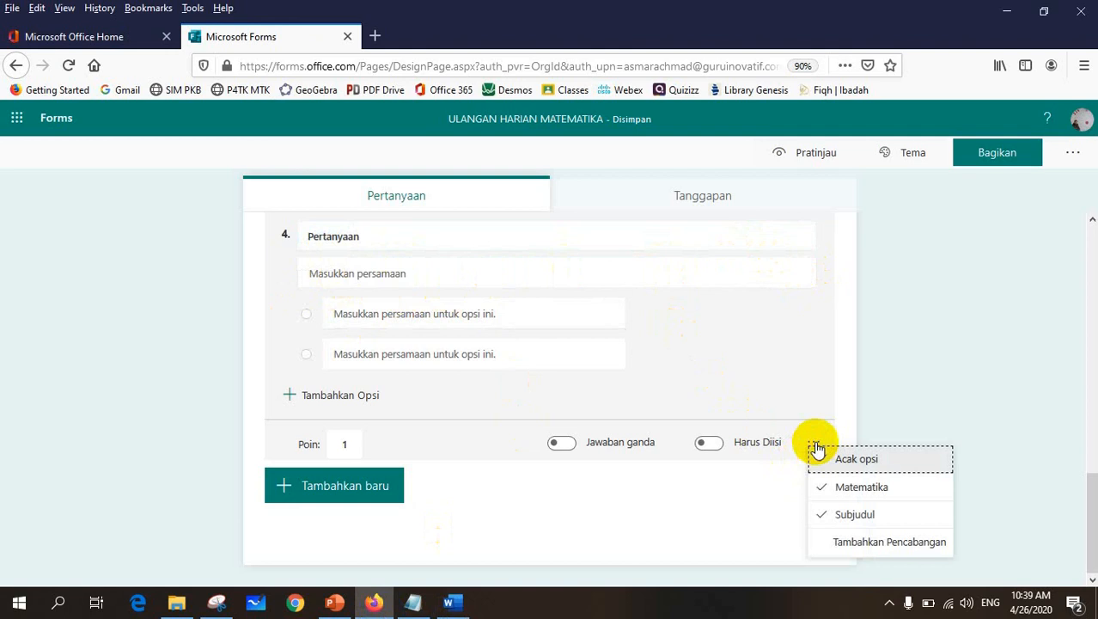
pyautogui.click(823, 488)
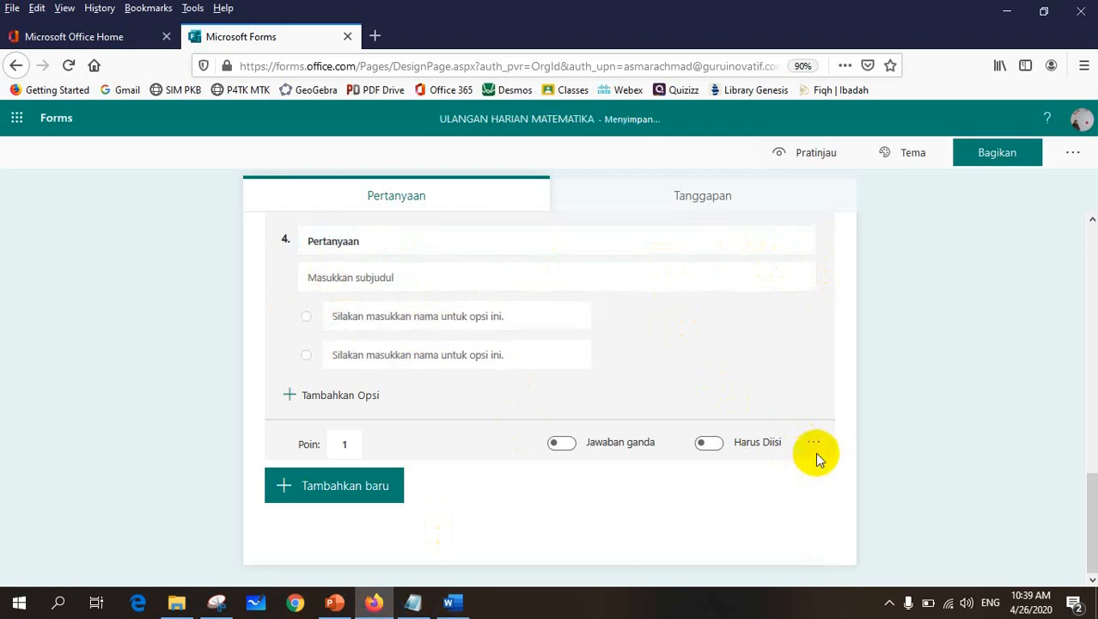
pyautogui.click(815, 452)
pyautogui.click(817, 534)
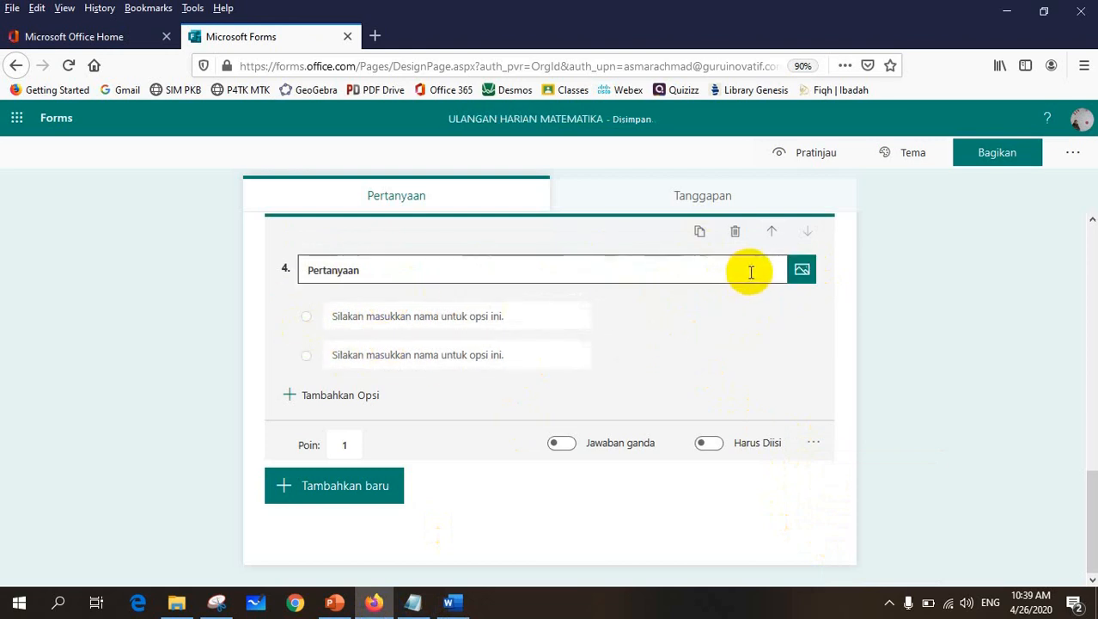
# Step: Upload the image S2 from the GBR_SOAL folder into question 4
pyautogui.click(800, 273)
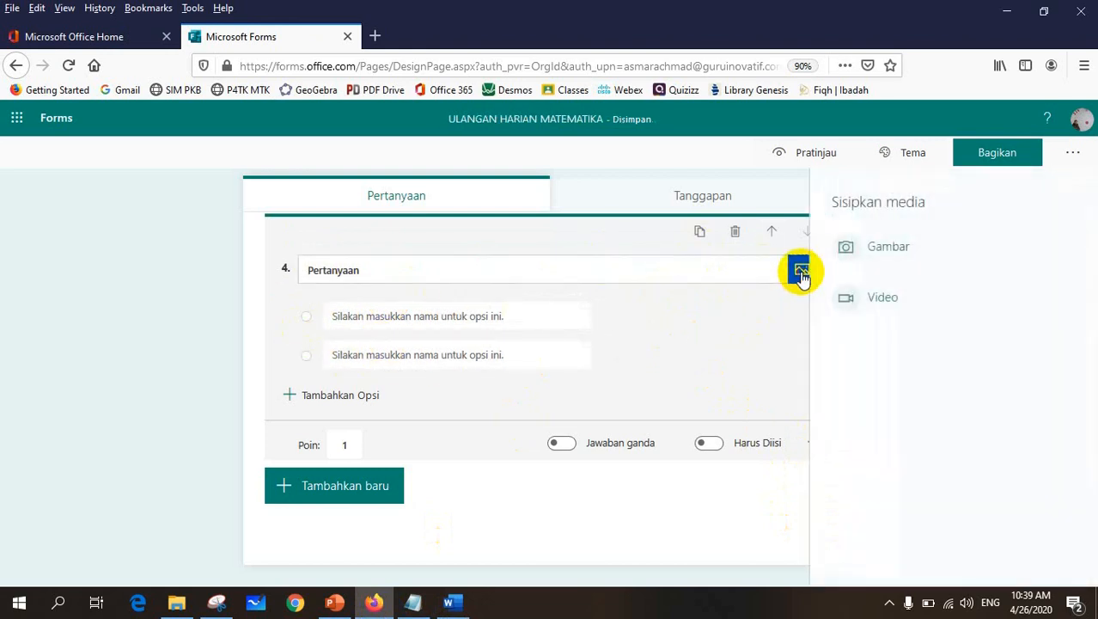
pyautogui.click(866, 247)
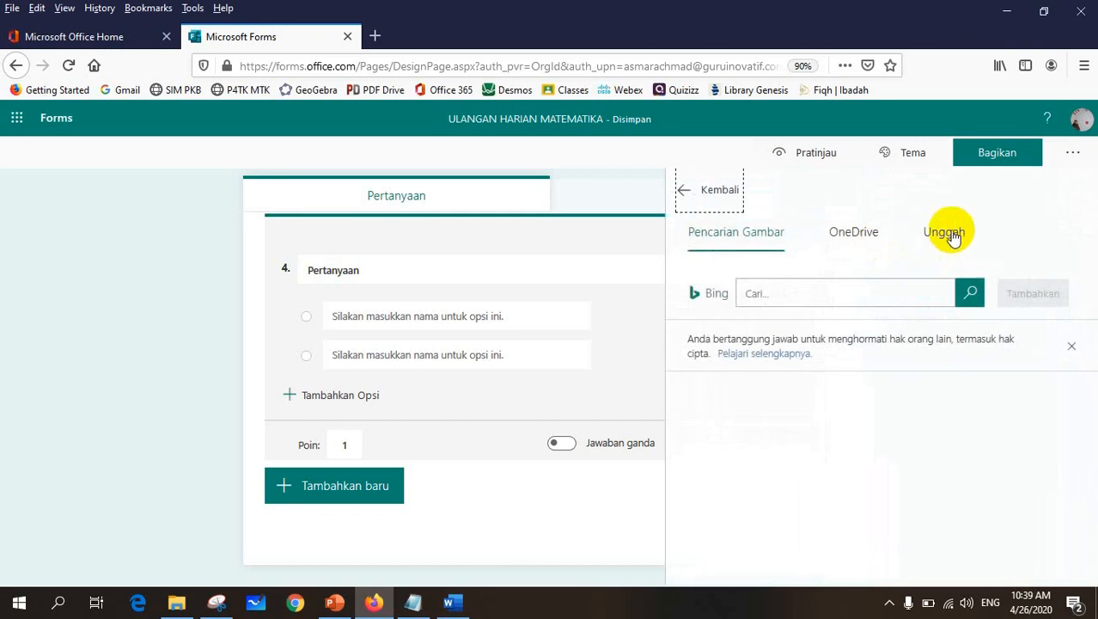
pyautogui.click(952, 237)
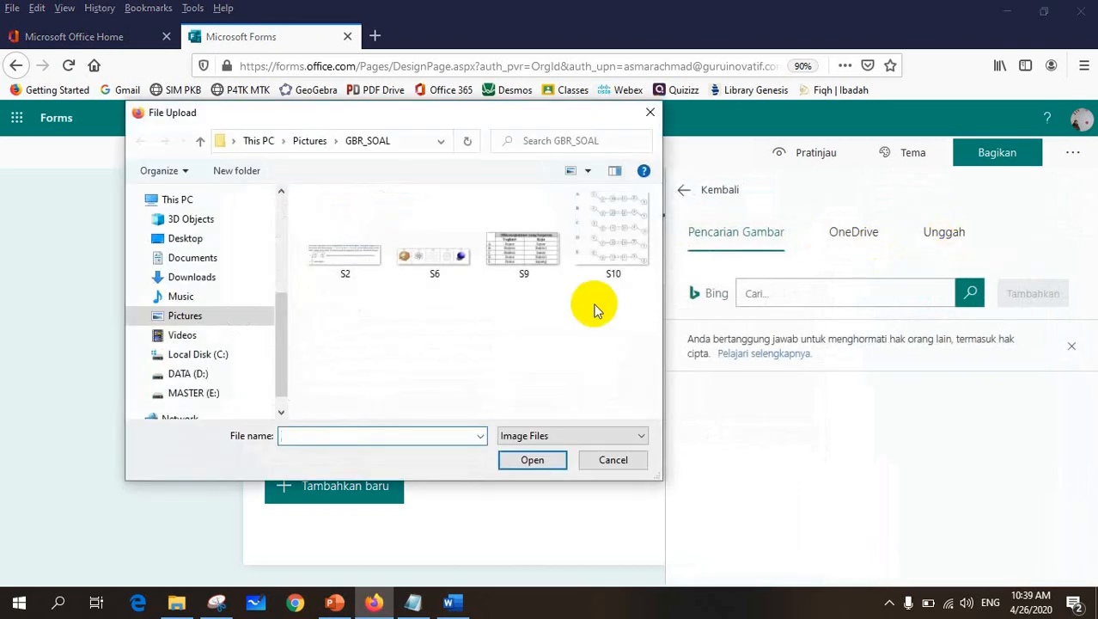
pyautogui.click(362, 256)
pyautogui.click(520, 459)
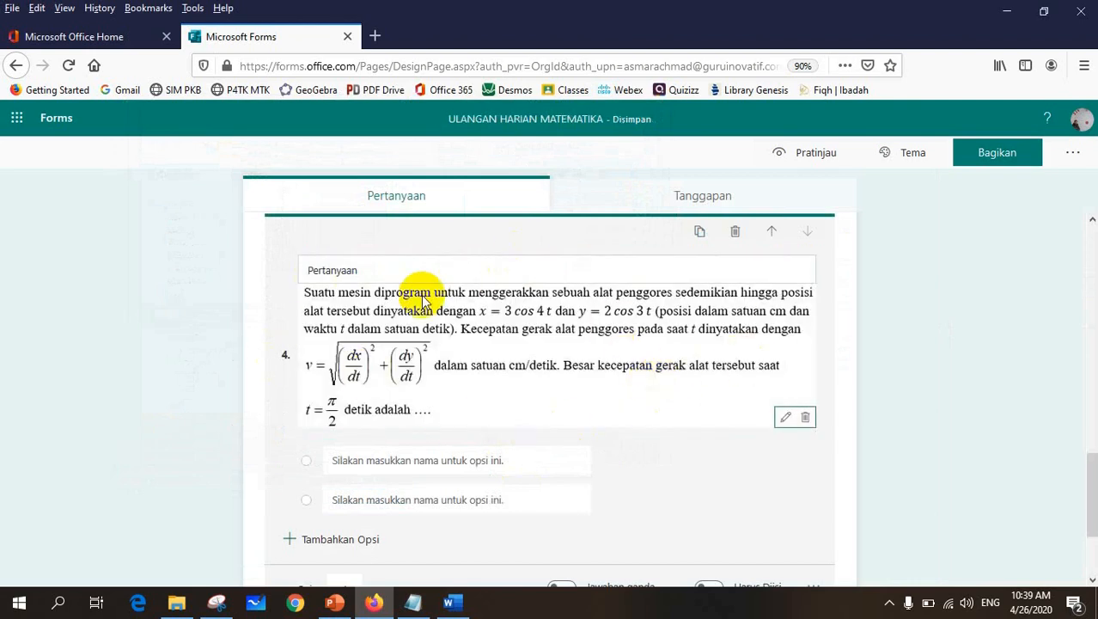
# Step: Switch to the Word document and copy answer choices A to E of question 2
pyautogui.click(449, 612)
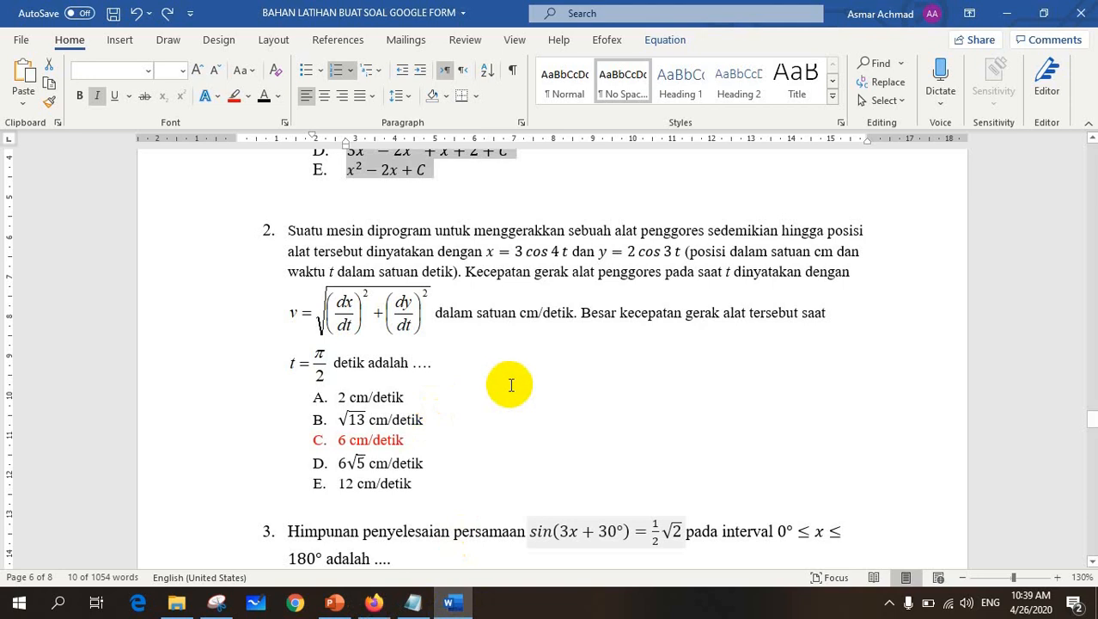
pyautogui.moveTo(337, 397); pyautogui.dragTo(408, 483)
pyautogui.hotkey('ctrl', 'c')
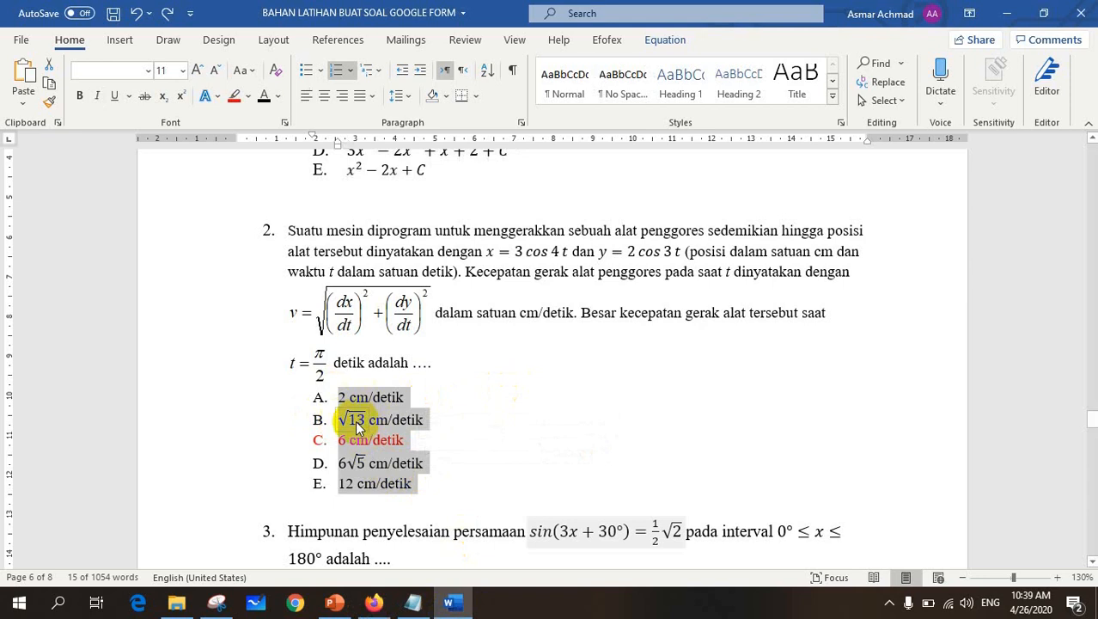
# Step: Copy question 2's choices without their lettering, restore the lettering, and paste them as the options of question 4 in Microsoft Forms, deleting its spare option
pyautogui.click(336, 72)
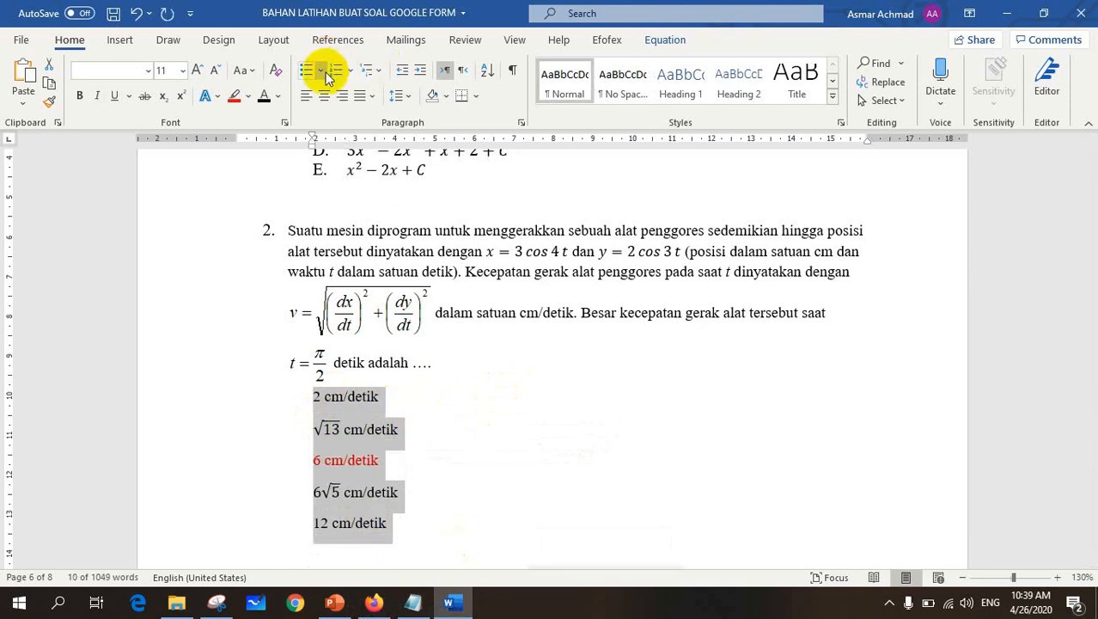
pyautogui.click(137, 12)
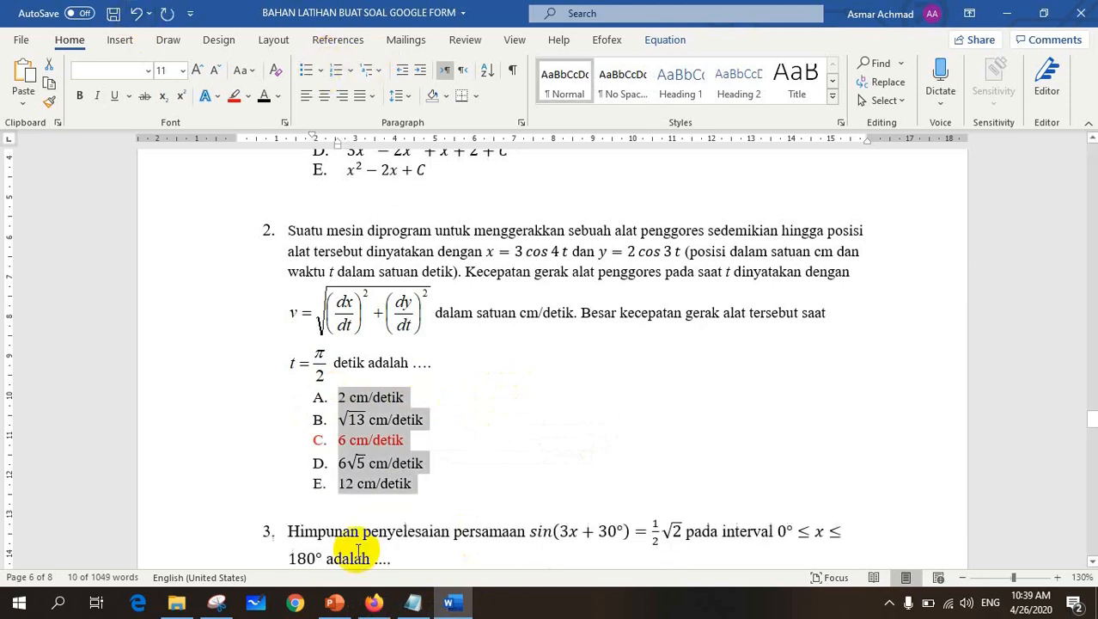
pyautogui.click(372, 602)
pyautogui.click(603, 499)
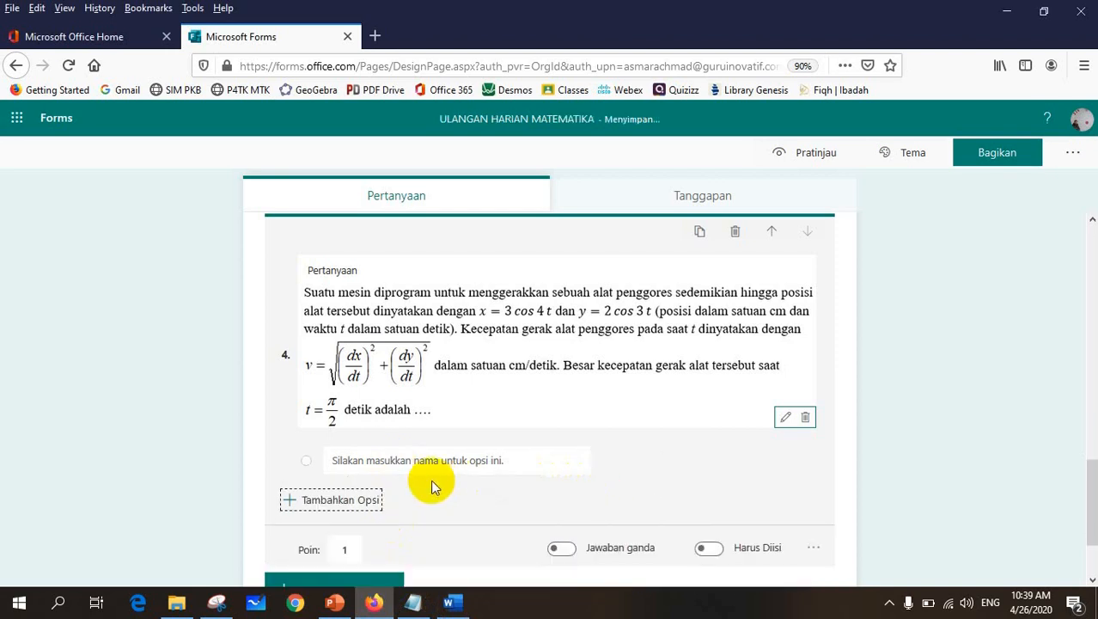
pyautogui.click(423, 464)
pyautogui.hotkey('ctrl', 'v')
# Step: Mark 6 cm/detik as the correct answer of question 4 and add a new choice question below it
pyautogui.scroll(-2, 442, 458)
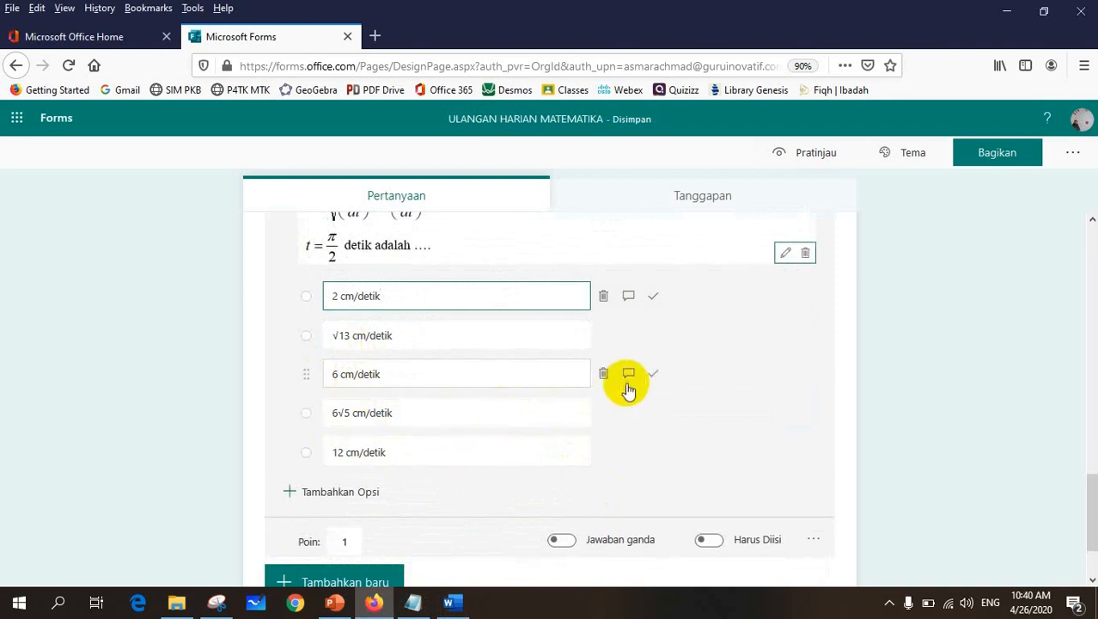
pyautogui.click(651, 374)
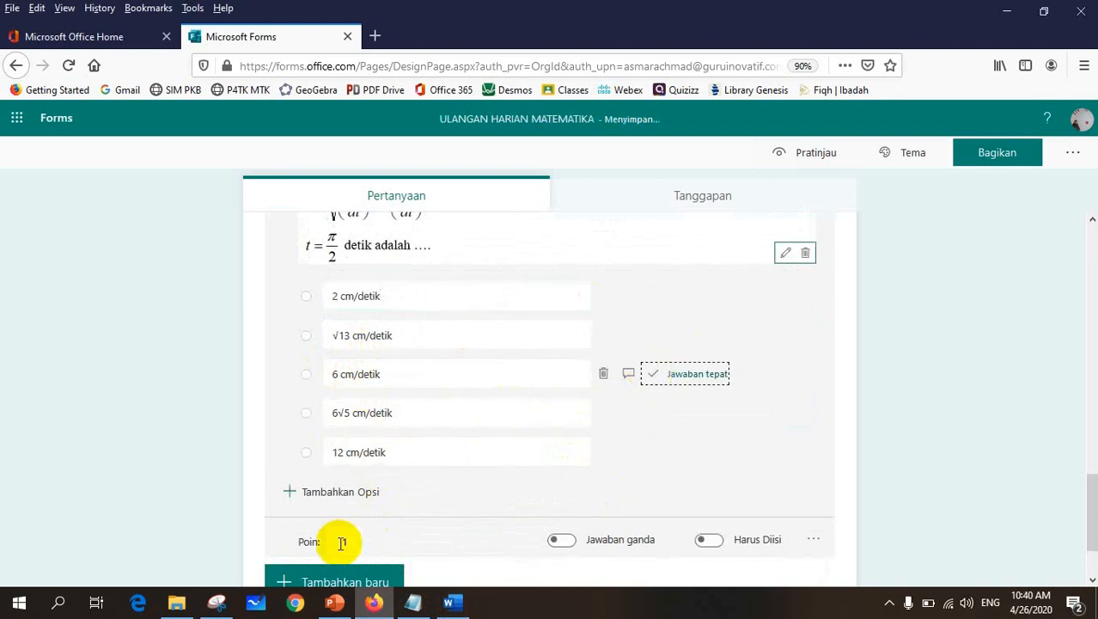
pyautogui.scroll(2, 490, 342)
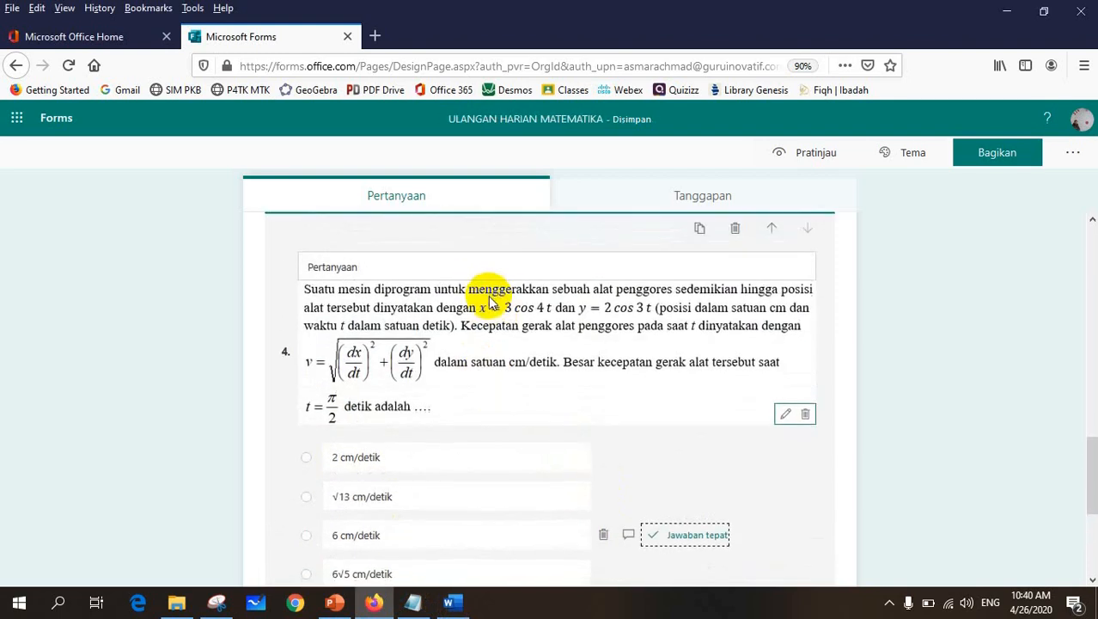
pyautogui.scroll(-3, 483, 290)
pyautogui.click(290, 485)
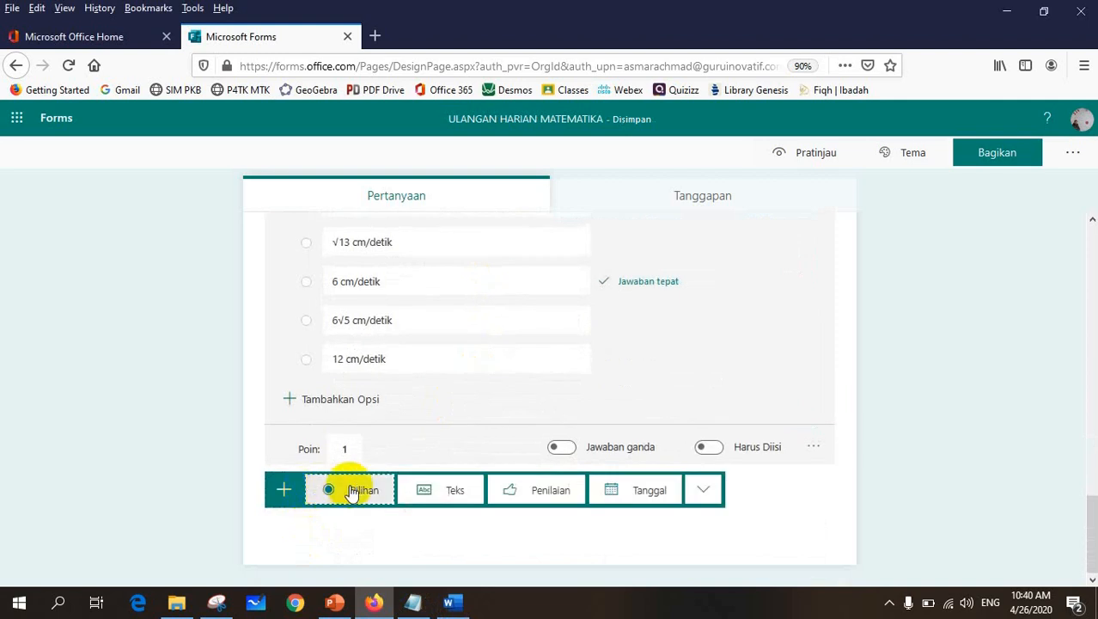
pyautogui.click(355, 485)
# Step: Switch to the Word document and copy the full text of question 3, including its equation and interval
pyautogui.click(451, 602)
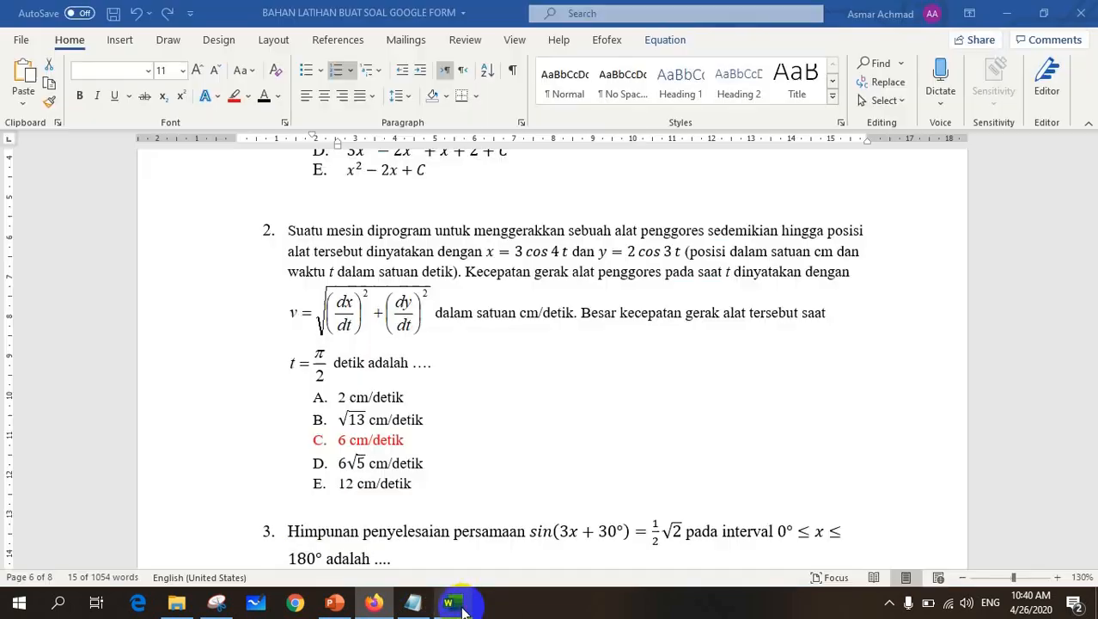
pyautogui.scroll(-5, 490, 398)
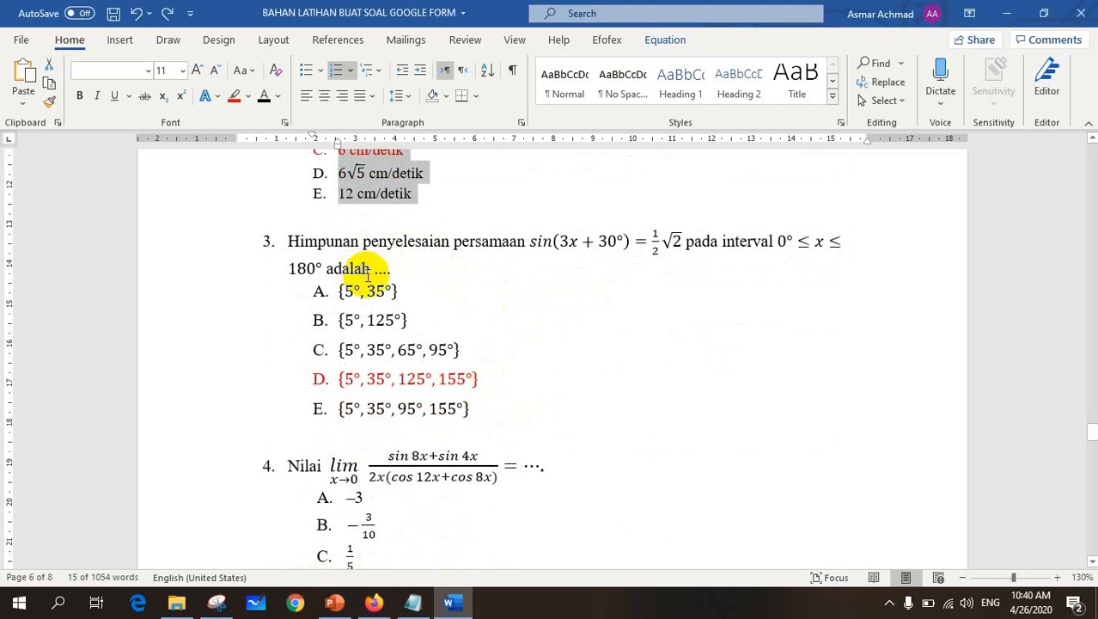
pyautogui.click(620, 242)
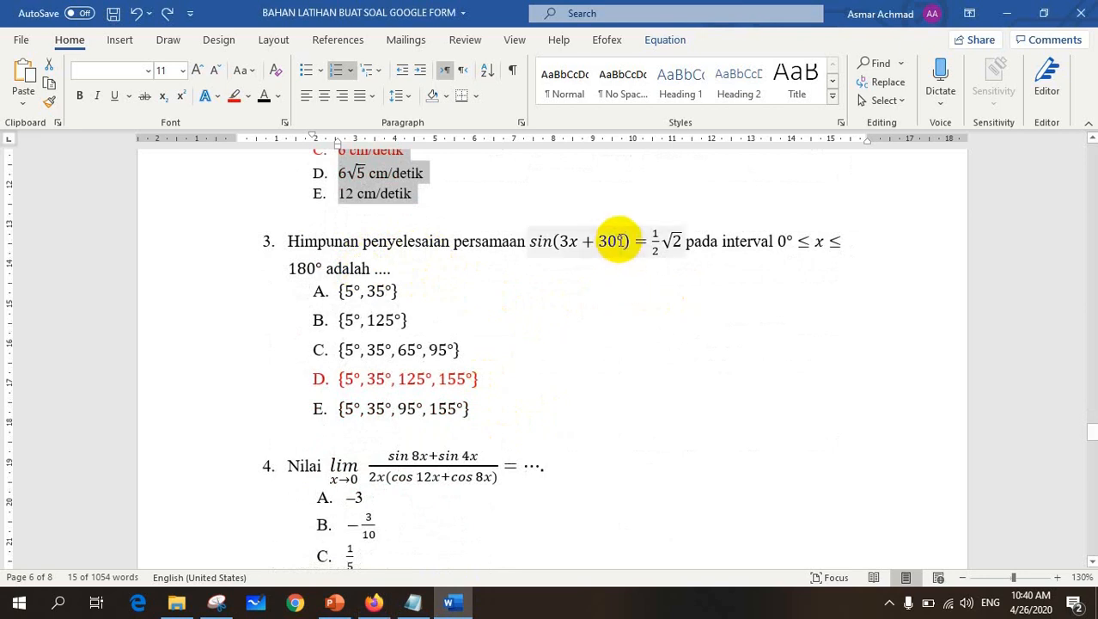
pyautogui.click(803, 241)
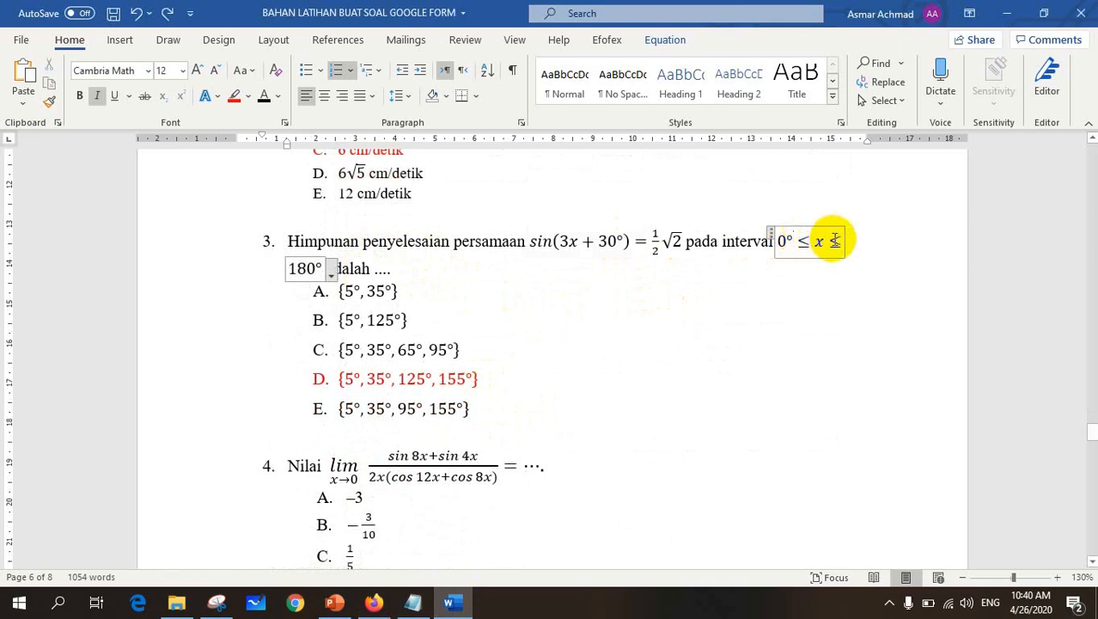
pyautogui.click(536, 317)
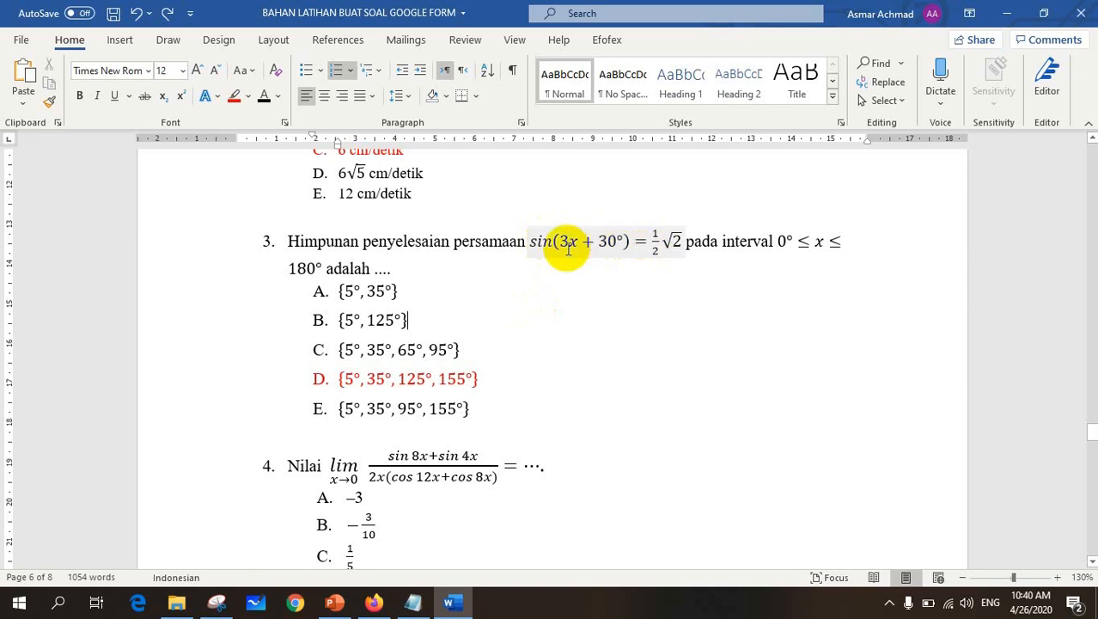
pyautogui.click(646, 346)
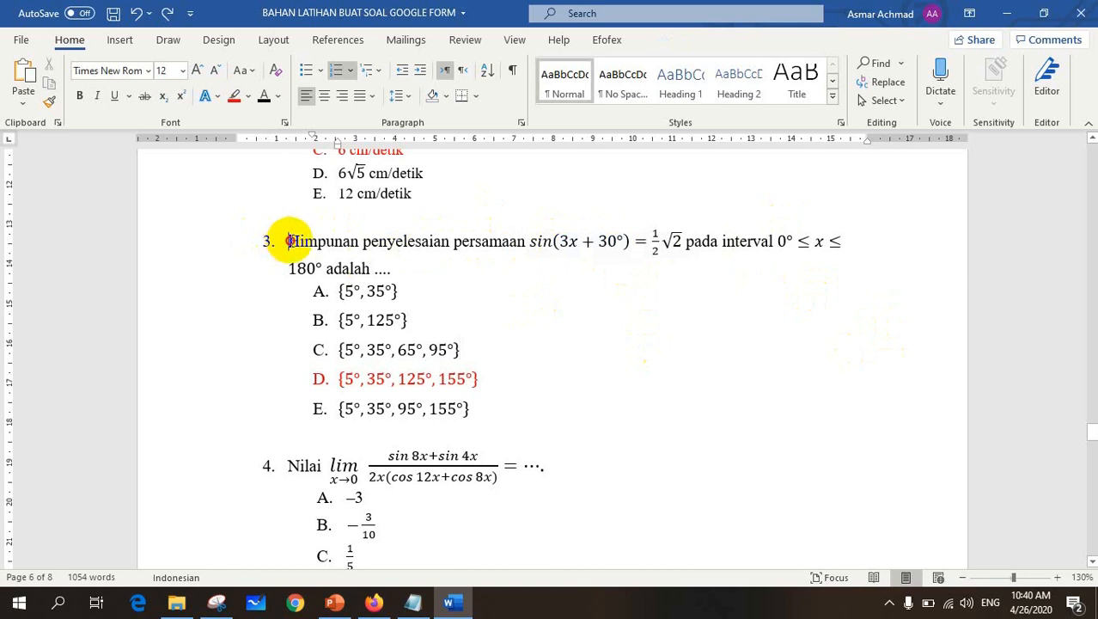
pyautogui.moveTo(289, 240); pyautogui.dragTo(400, 275)
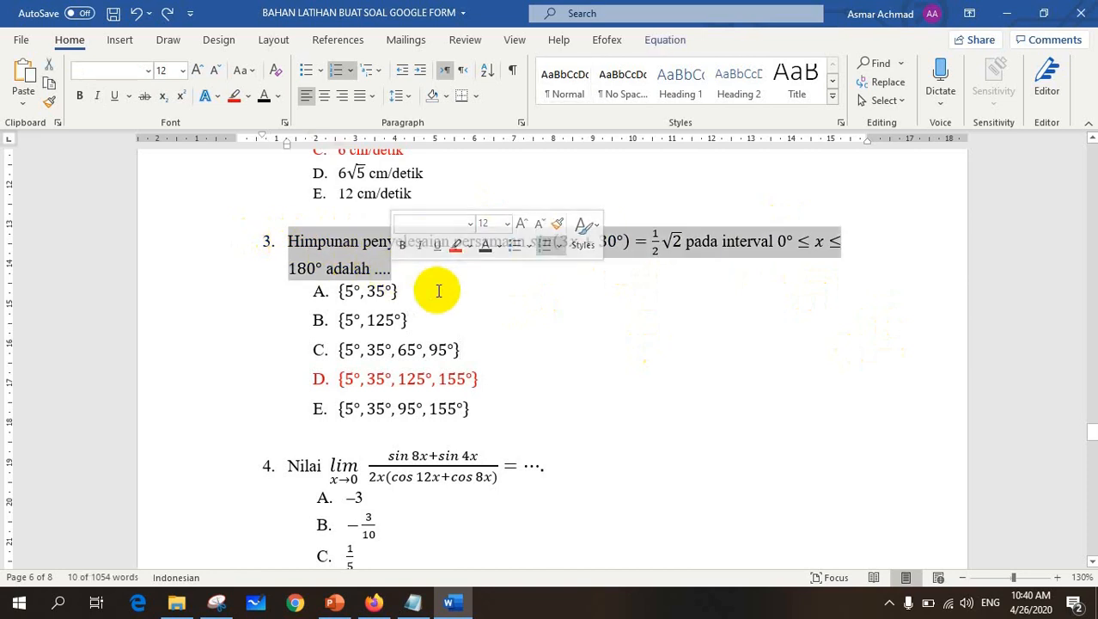
# Step: Switch to Microsoft Forms, paste the text as question 5's title, and rewrite 1/2 √2 as (√2)/2
pyautogui.click(374, 602)
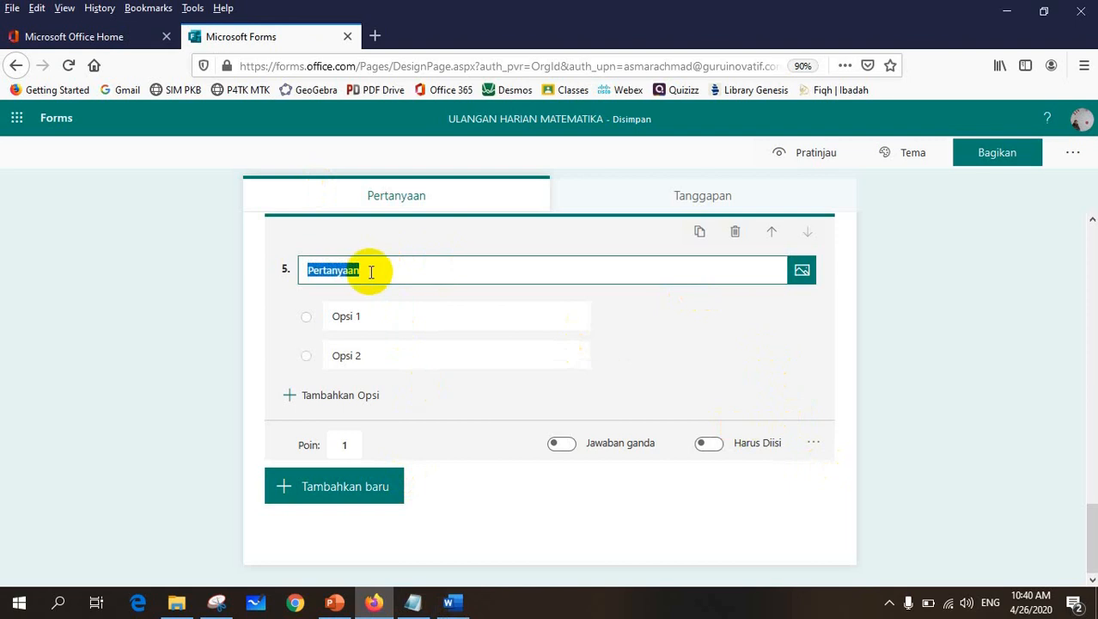
pyautogui.write('Himpunan penyelesaian persamaan sin(3x+30°)=1/2 √2 pada interval 0°≤x≤180° adalah ....')
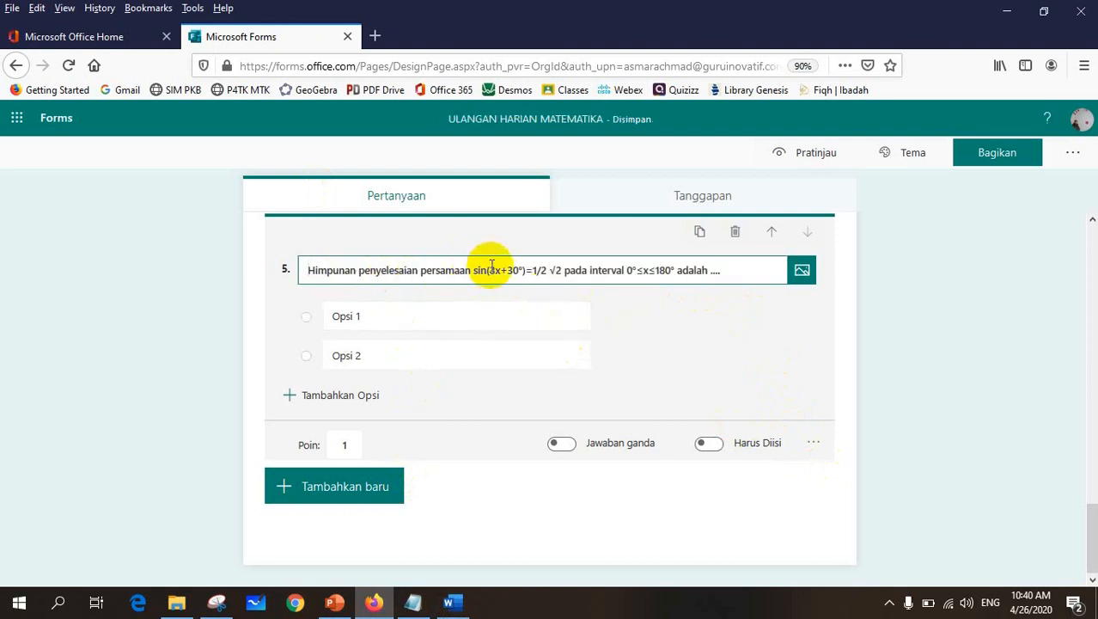
pyautogui.click(548, 270)
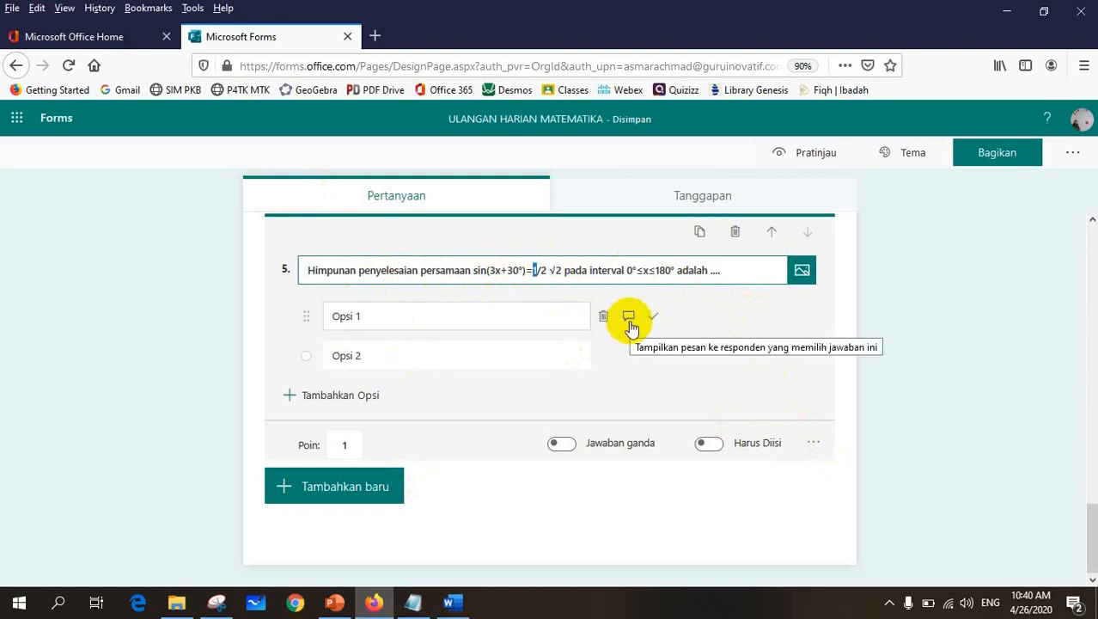
pyautogui.press('BackSpace')
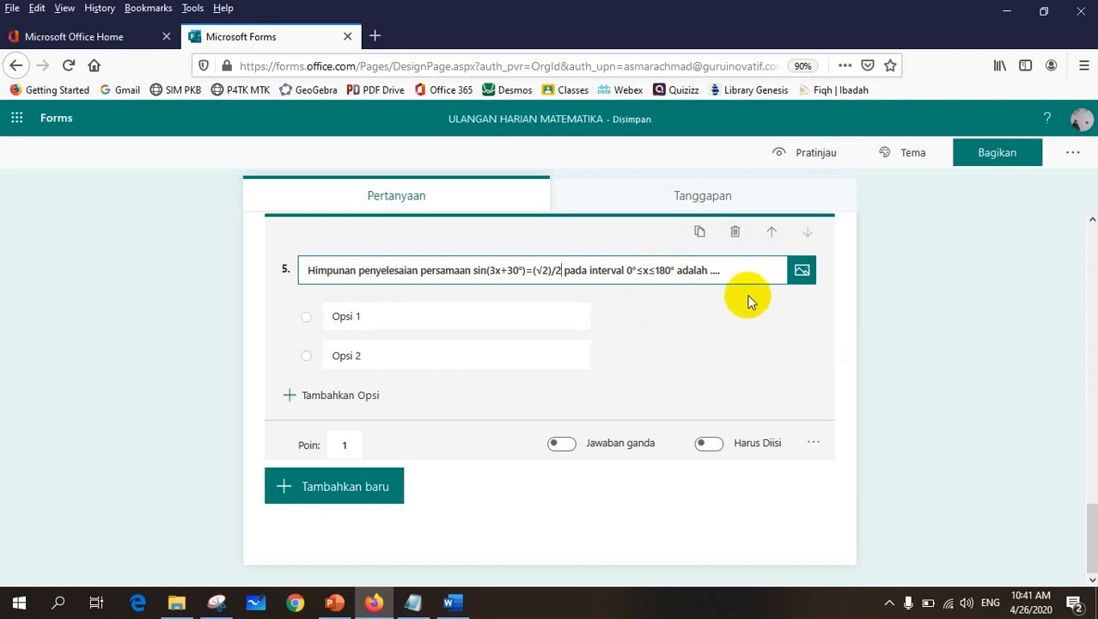
# Step: Switch to the Word document, copy question 3's five answer choices without their list lettering, and restore the lettering
pyautogui.click(449, 601)
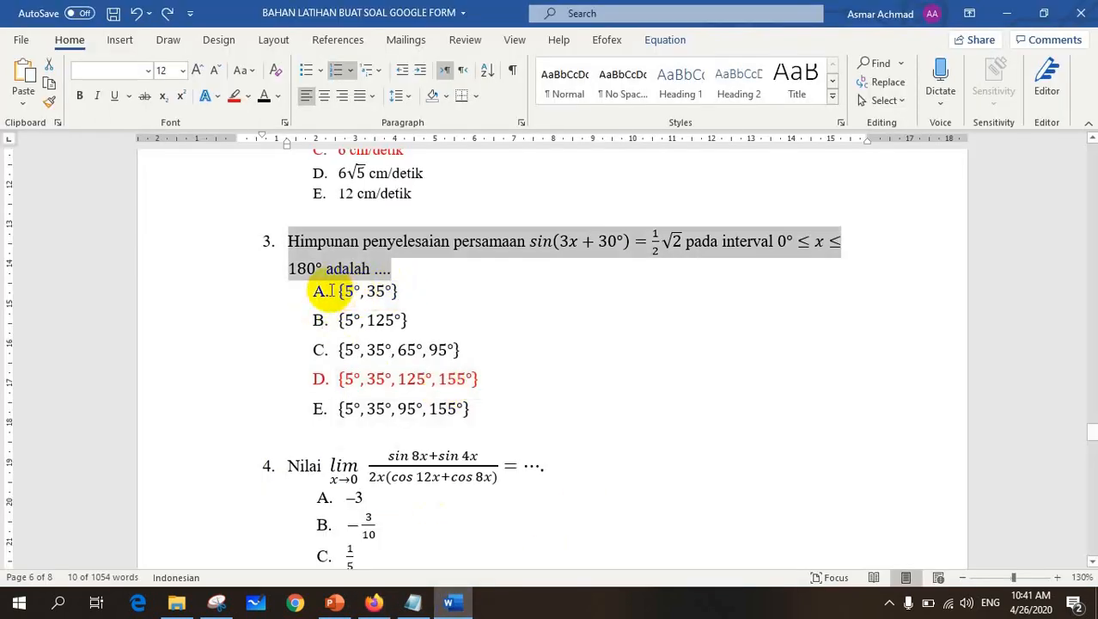
pyautogui.moveTo(337, 291); pyautogui.dragTo(478, 423)
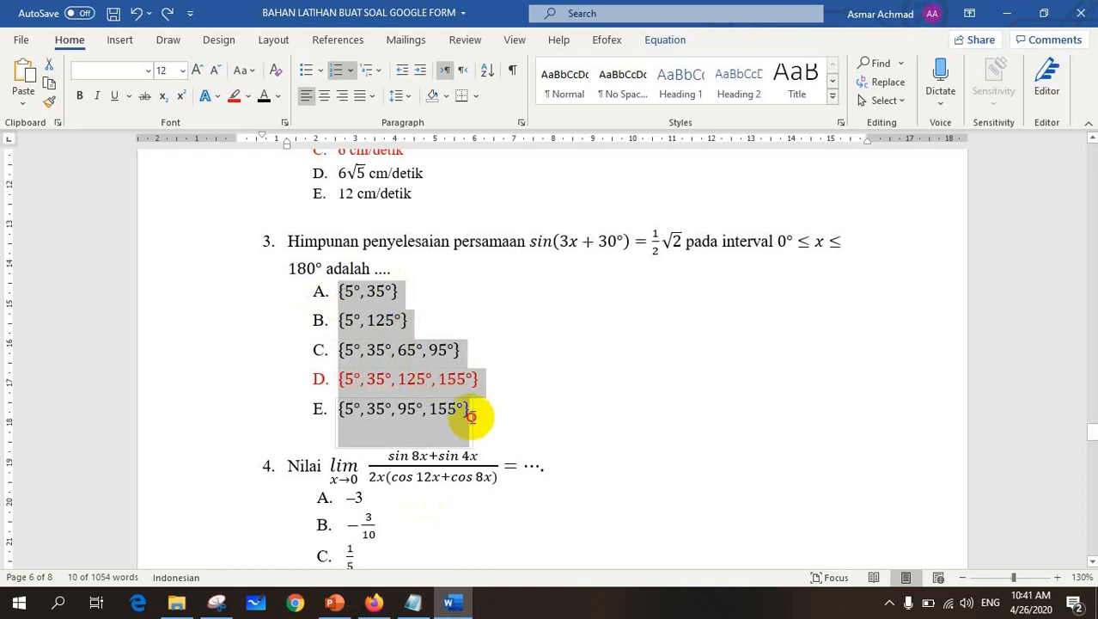
pyautogui.click(338, 72)
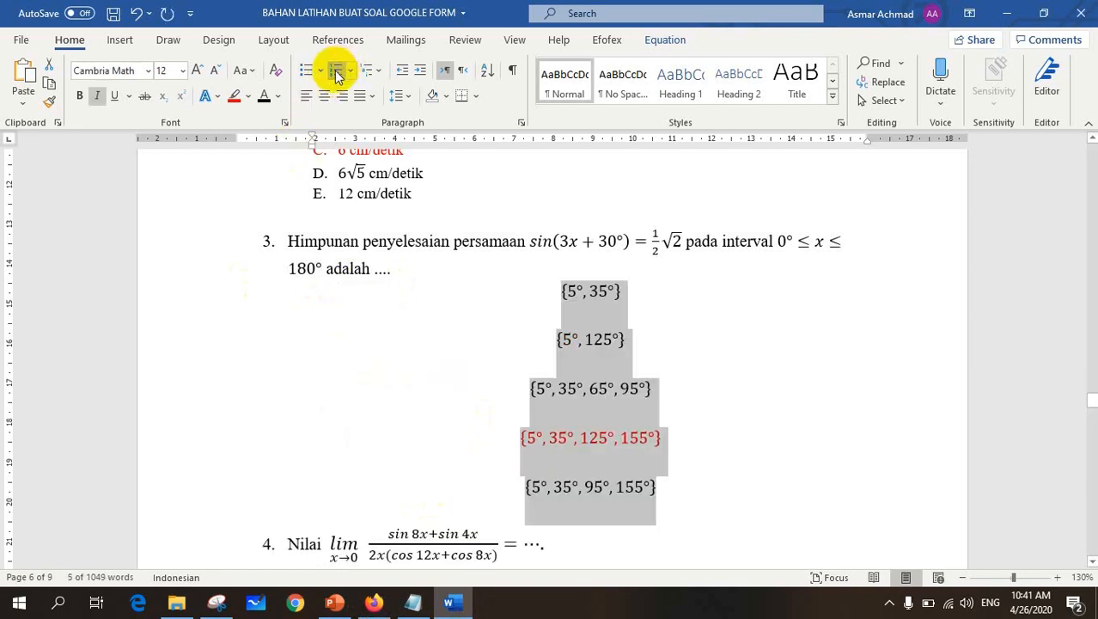
pyautogui.click(137, 12)
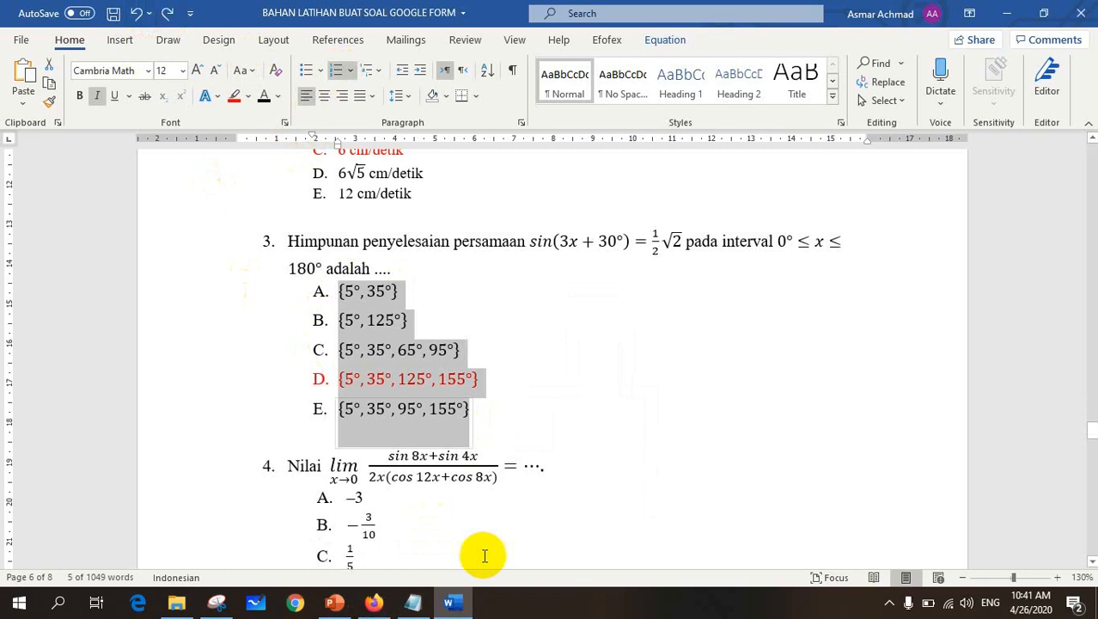
# Step: Switch to Microsoft Forms, delete the second option of question 5, and paste the five copied solution sets as its options
pyautogui.click(374, 603)
pyautogui.click(602, 357)
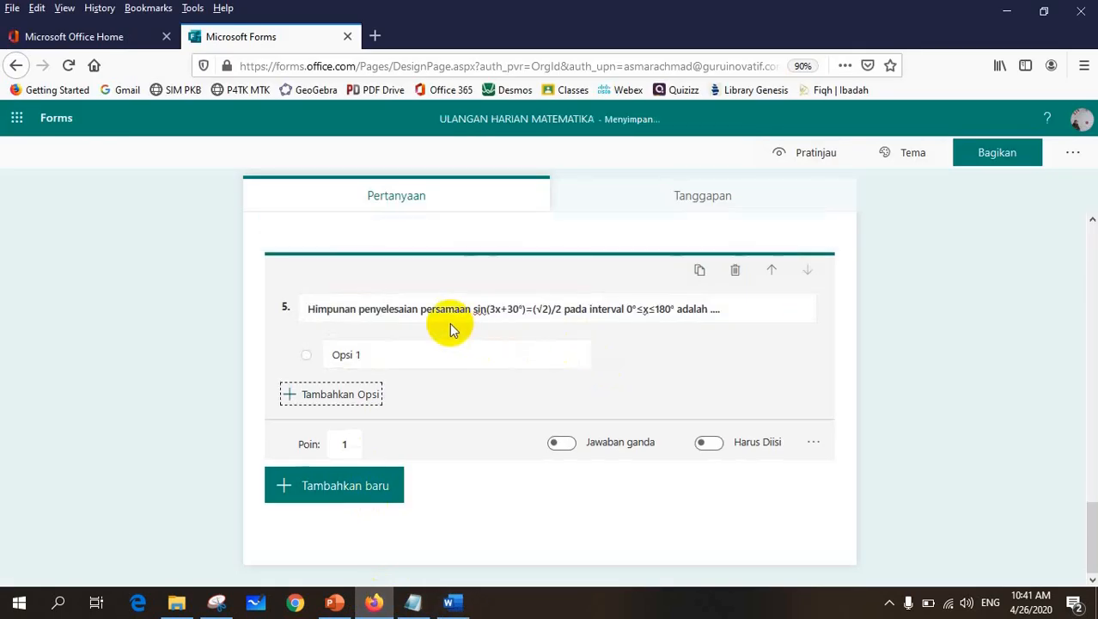
pyautogui.click(438, 361)
pyautogui.write('{5°,35°} {5°,125°} {5°,35°,65°,95°} {5°,35°,125°,155°} {5°,35°,95°,155°}')
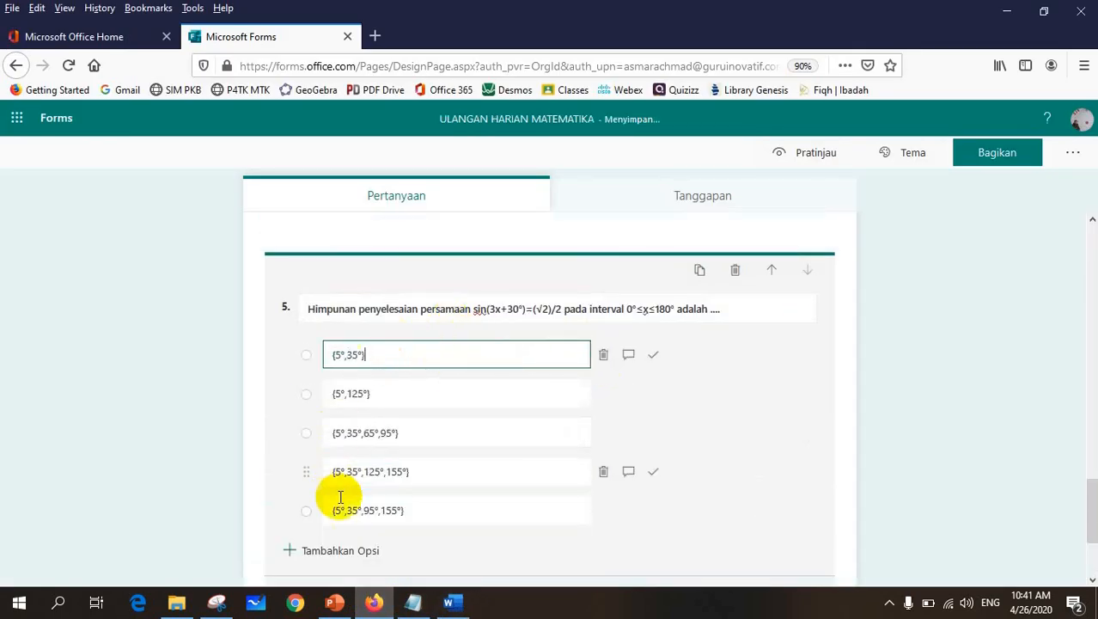
# Step: Check the answer key in Word, mark {5°,35°,125°,155°} as the correct answer of question 5, and add another choice question
pyautogui.click(449, 603)
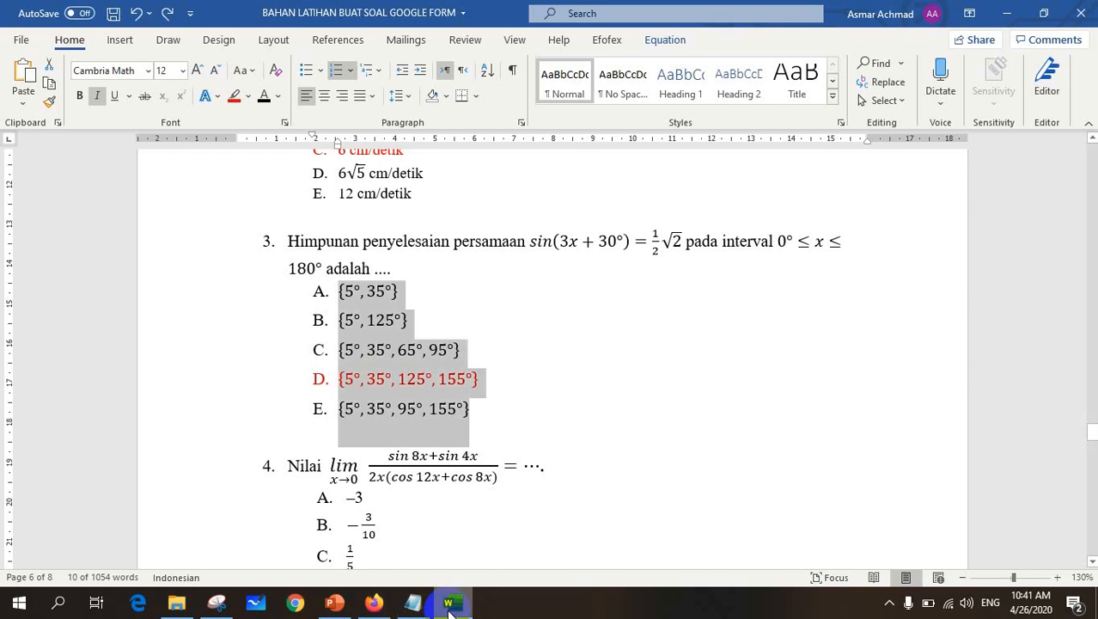
pyautogui.click(373, 603)
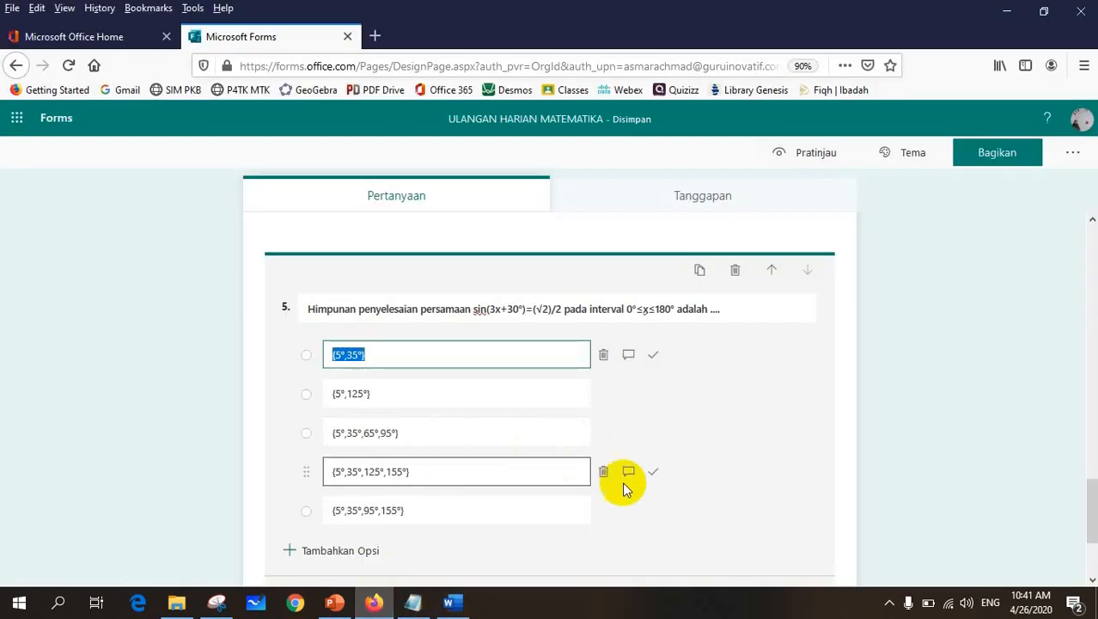
pyautogui.click(651, 472)
pyautogui.scroll(-3, 568, 375)
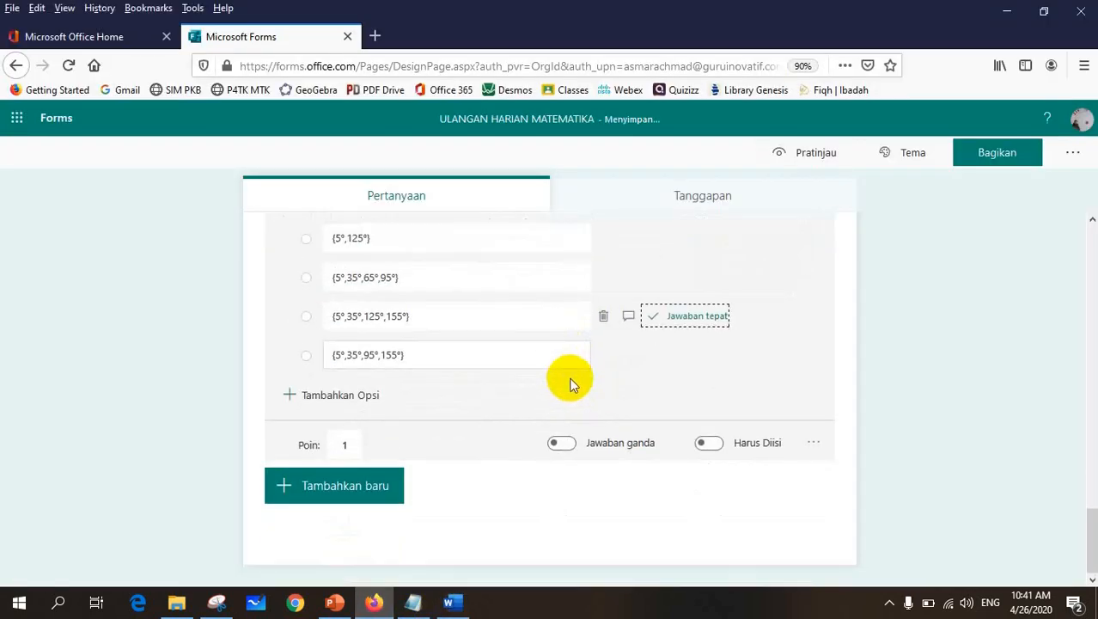
pyautogui.click(319, 490)
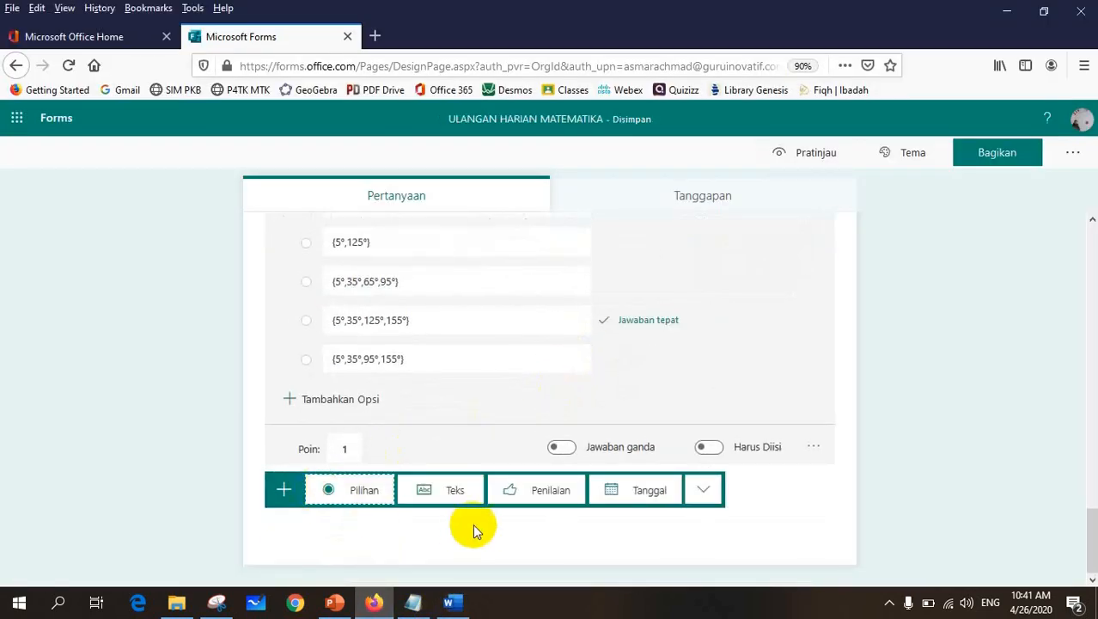
# Step: Copy the word "Nilai" from question 4 in Word into the title of Forms question 6 and turn on its maths format
pyautogui.click(453, 603)
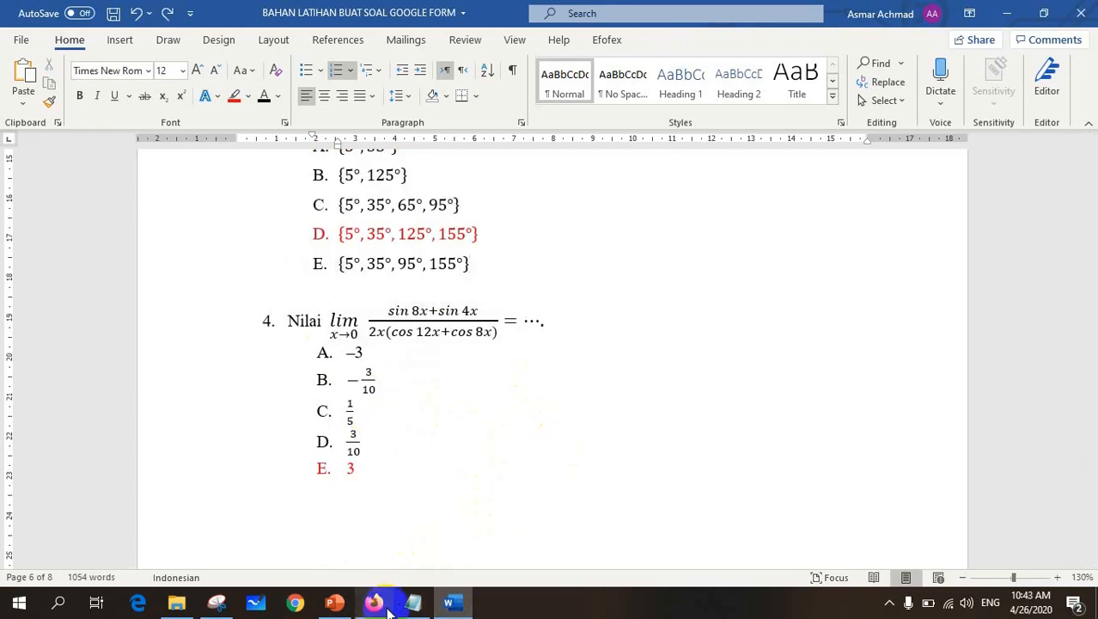
pyautogui.click(291, 319)
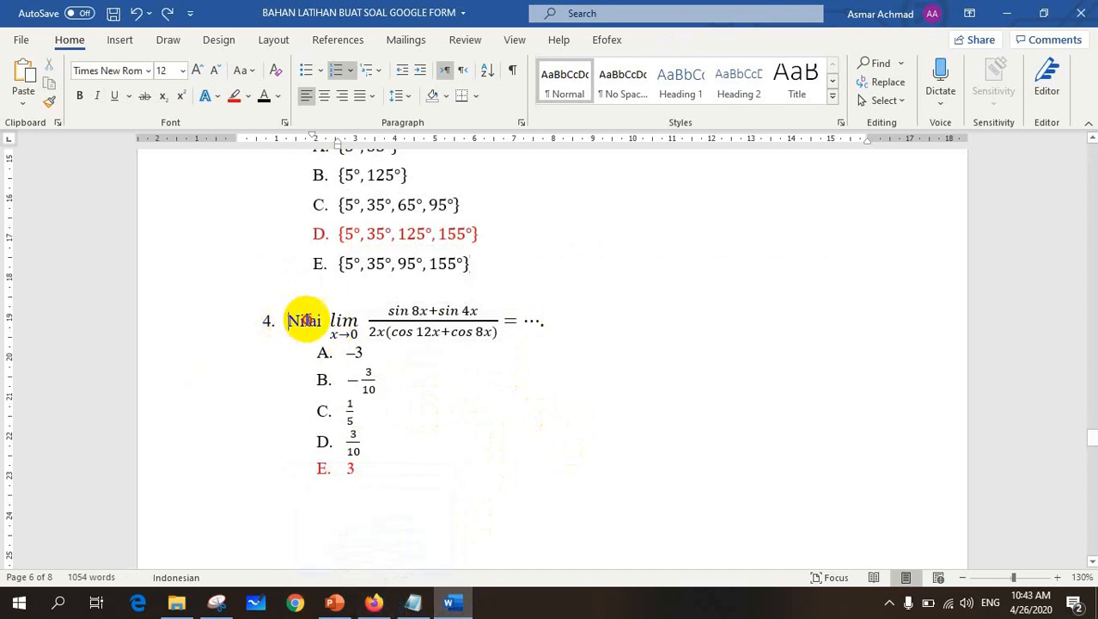
pyautogui.click(373, 601)
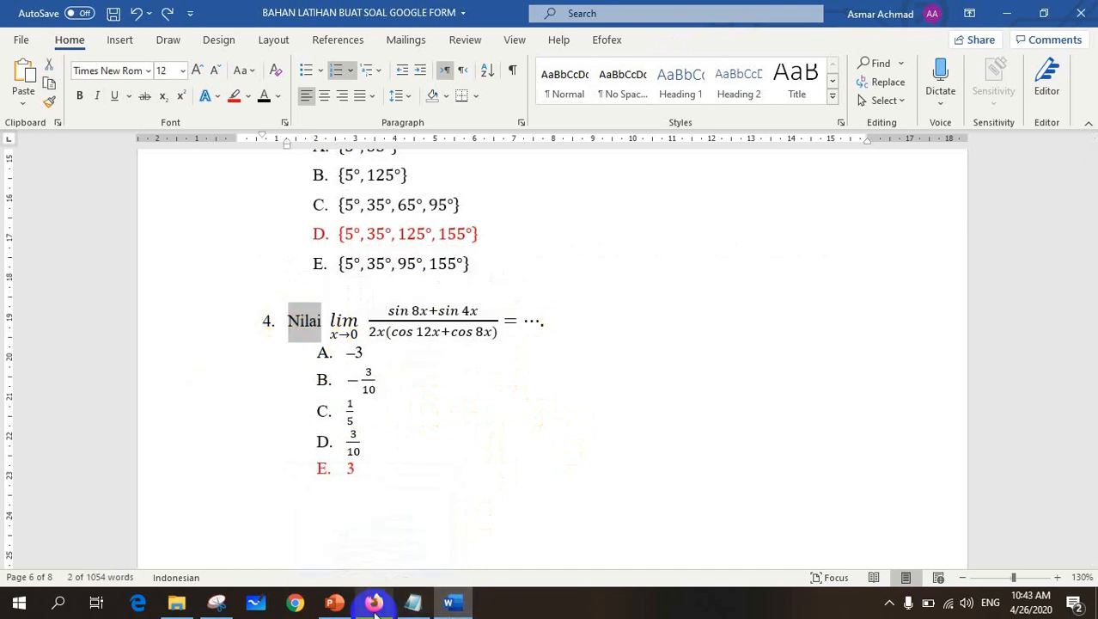
pyautogui.write('Nilai')
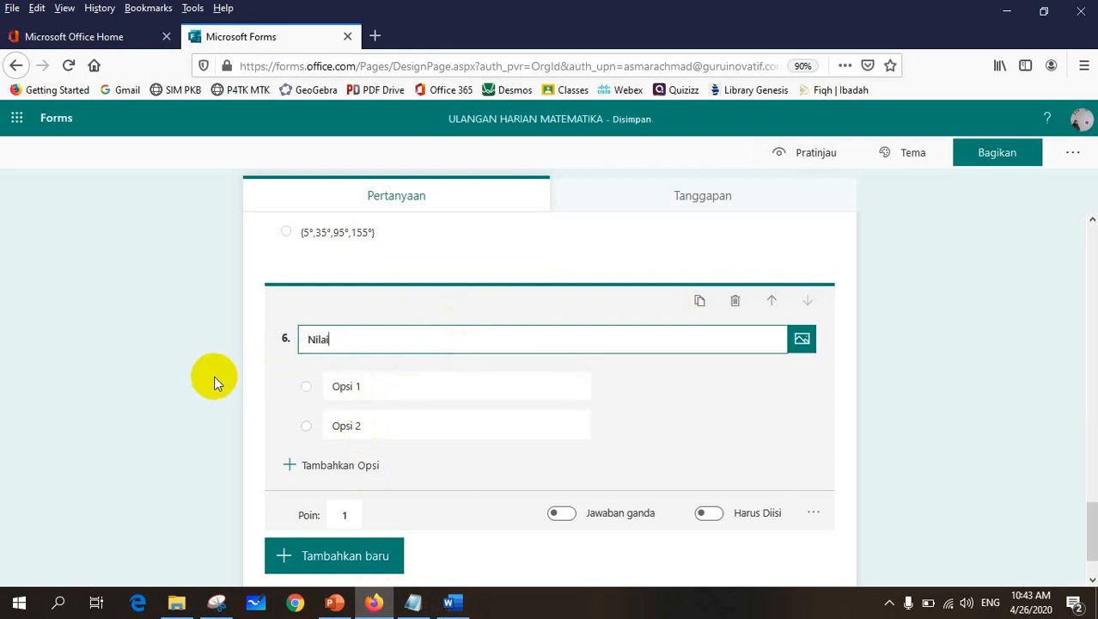
pyautogui.click(812, 513)
pyautogui.click(846, 510)
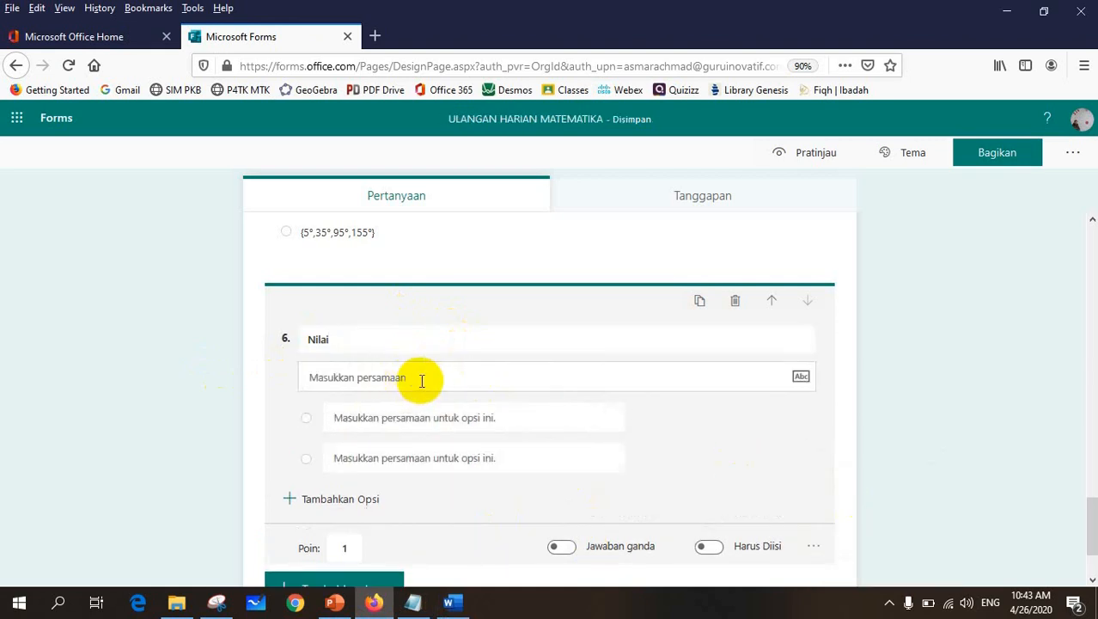
# Step: Try copying question 4's limit equation from the Word document into the equation field of question 6 in Microsoft Forms
pyautogui.click(450, 601)
pyautogui.click(389, 337)
pyautogui.click(335, 321)
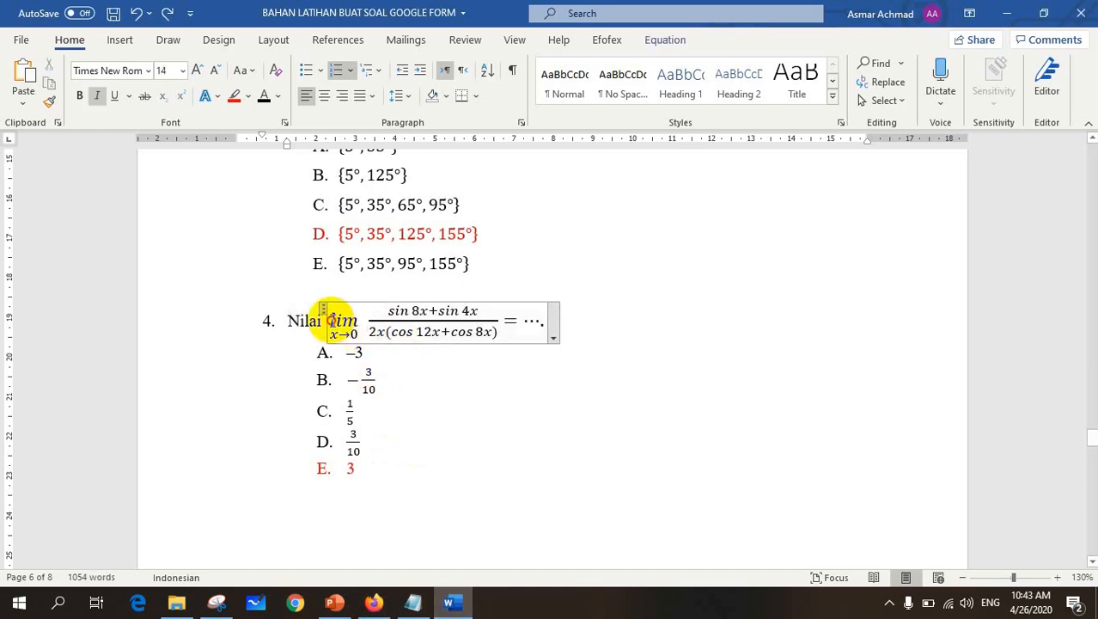
pyautogui.moveTo(329, 321); pyautogui.dragTo(547, 329)
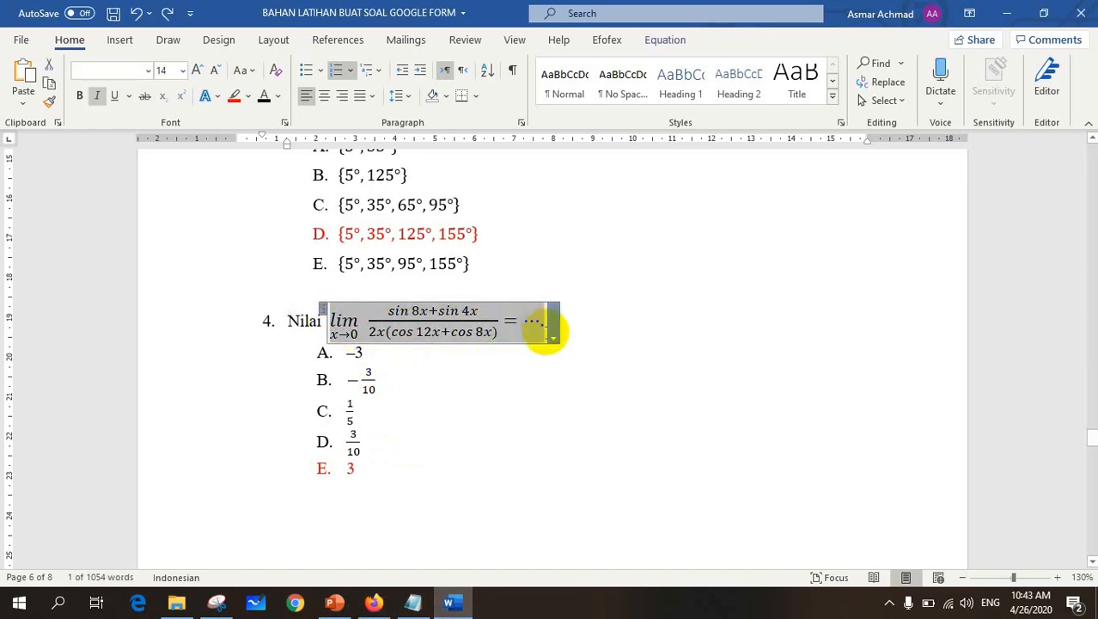
pyautogui.click(373, 601)
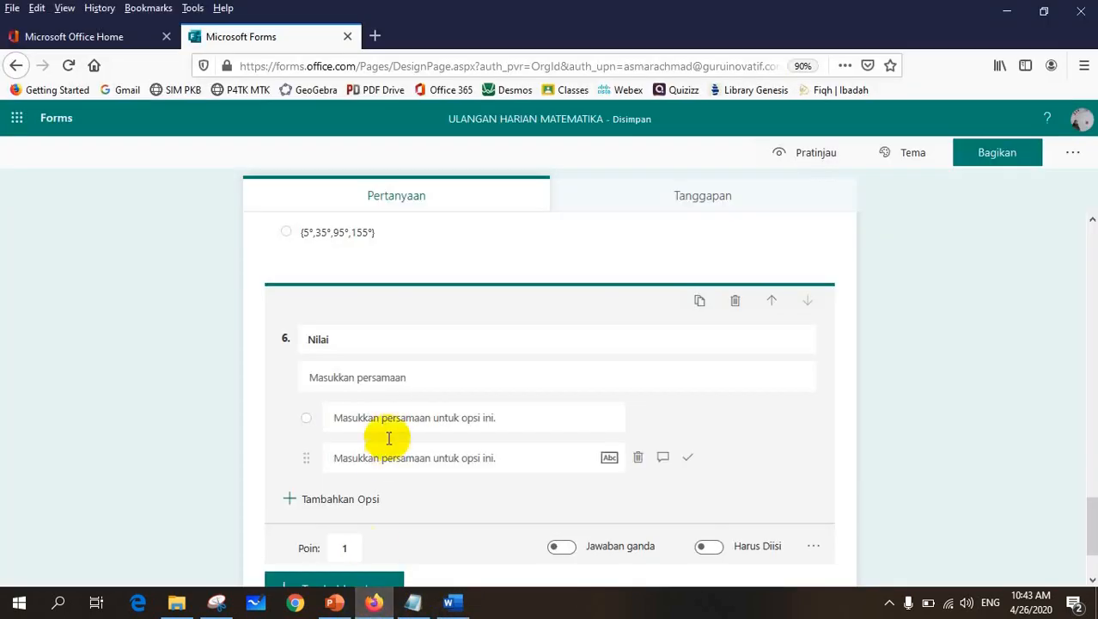
pyautogui.click(517, 377)
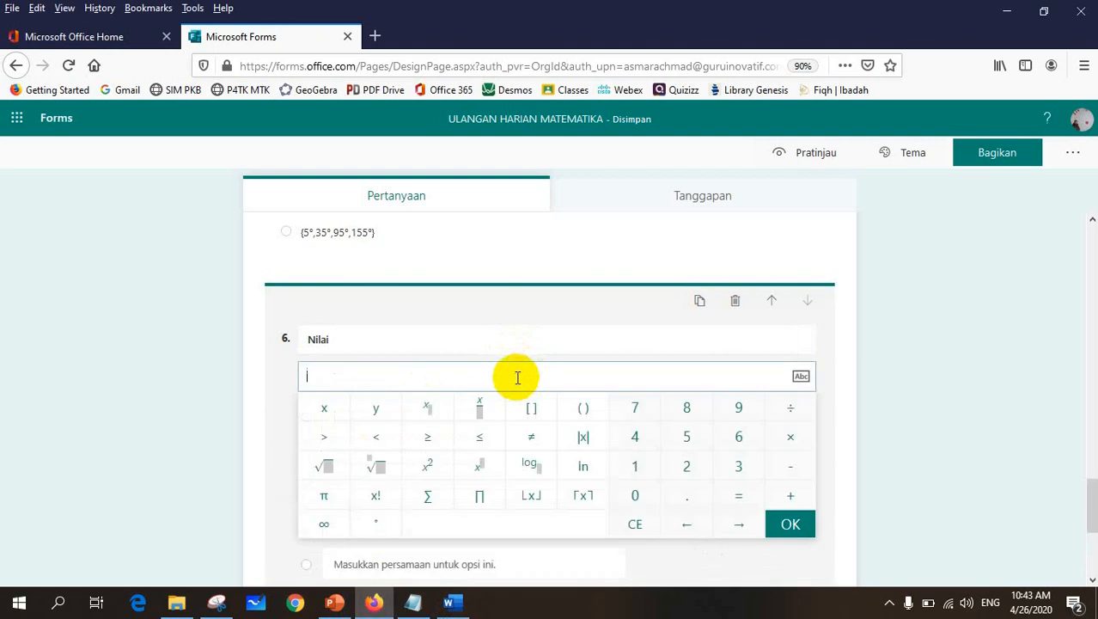
pyautogui.write('( lim )┬(x→0)( sin 8x + sin 4x)/(2x( cos 12x + cos 8x)) = ⋯')
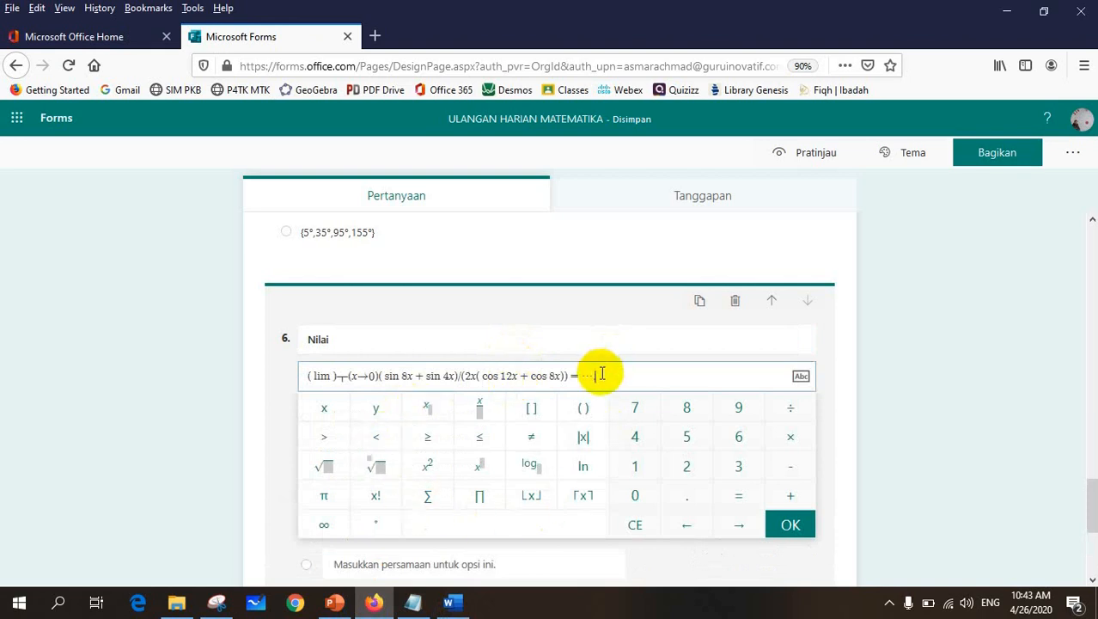
# Step: Delete the pasted equation from question 6's equation field and close the field's math keypad
pyautogui.moveTo(600, 375); pyautogui.dragTo(301, 378)
pyautogui.press('BackSpace')
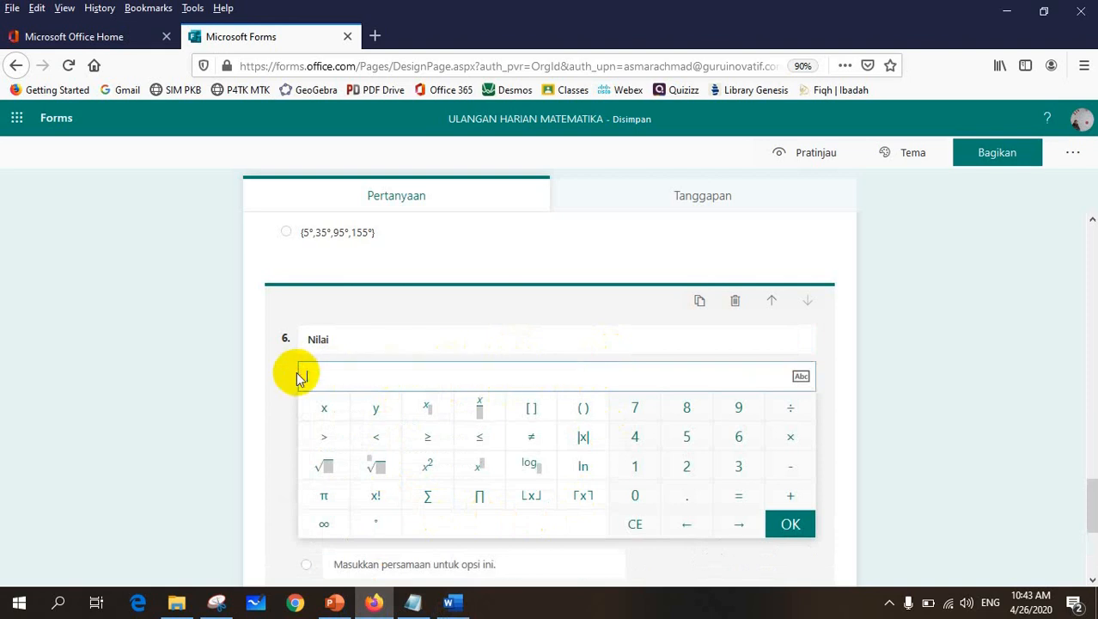
pyautogui.click(273, 436)
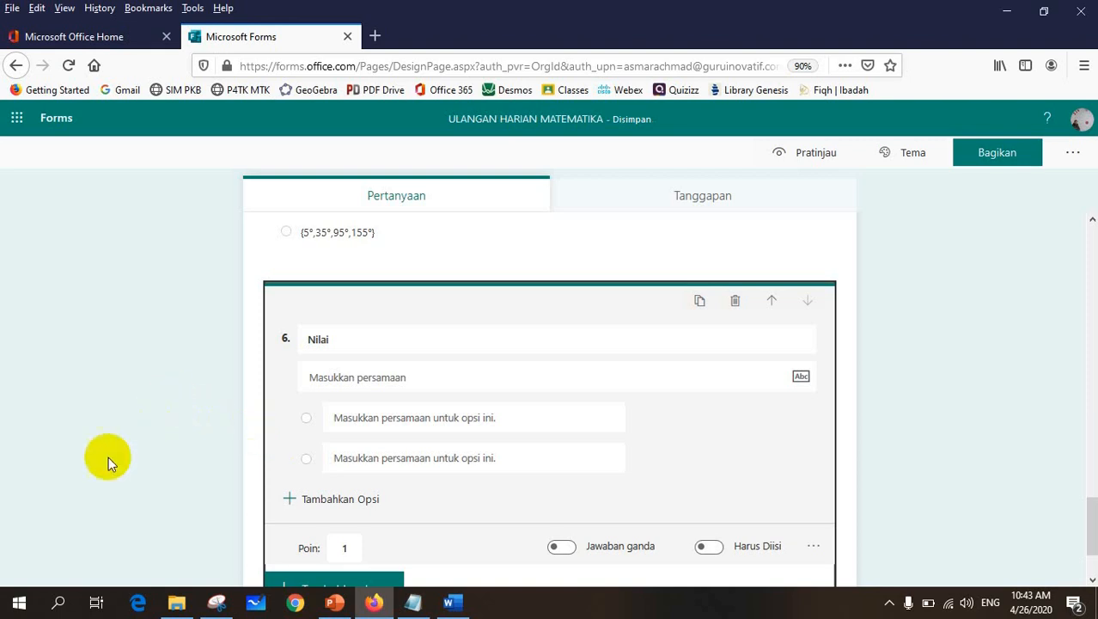
# Step: Search the web for codecogs in a new browser tab and open the CodeCogs Equation Editor
pyautogui.click(378, 37)
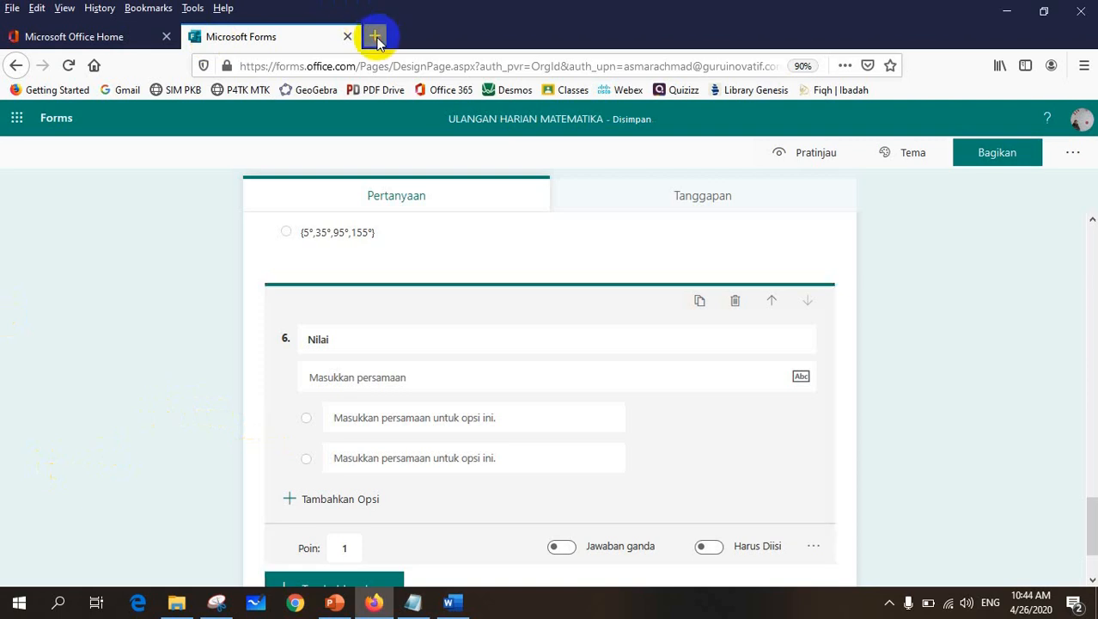
pyautogui.click(336, 215)
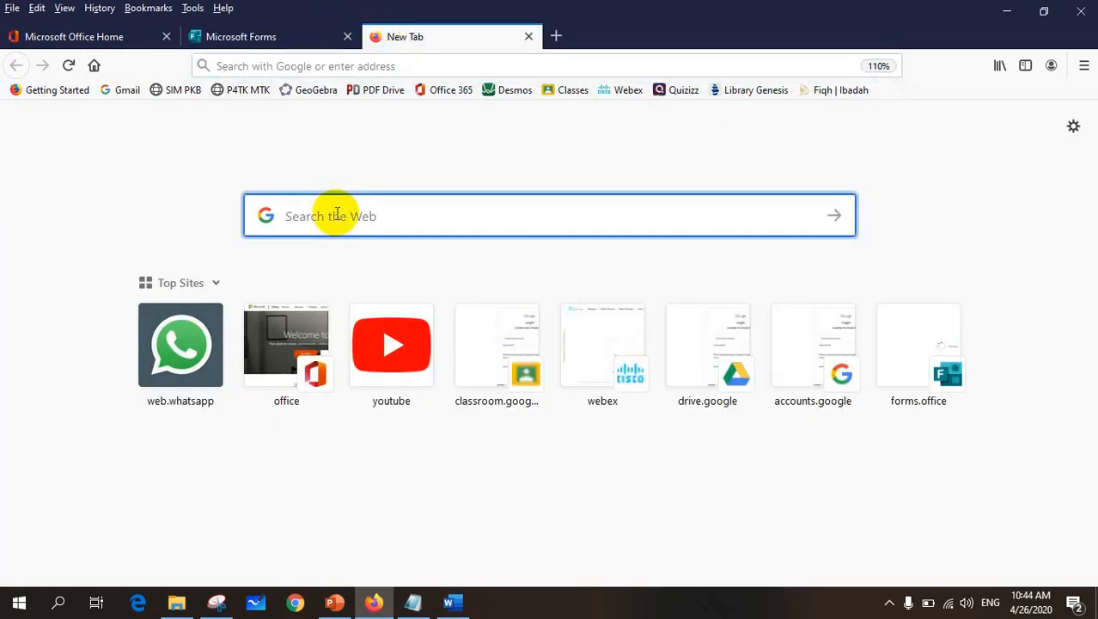
pyautogui.write('codec')
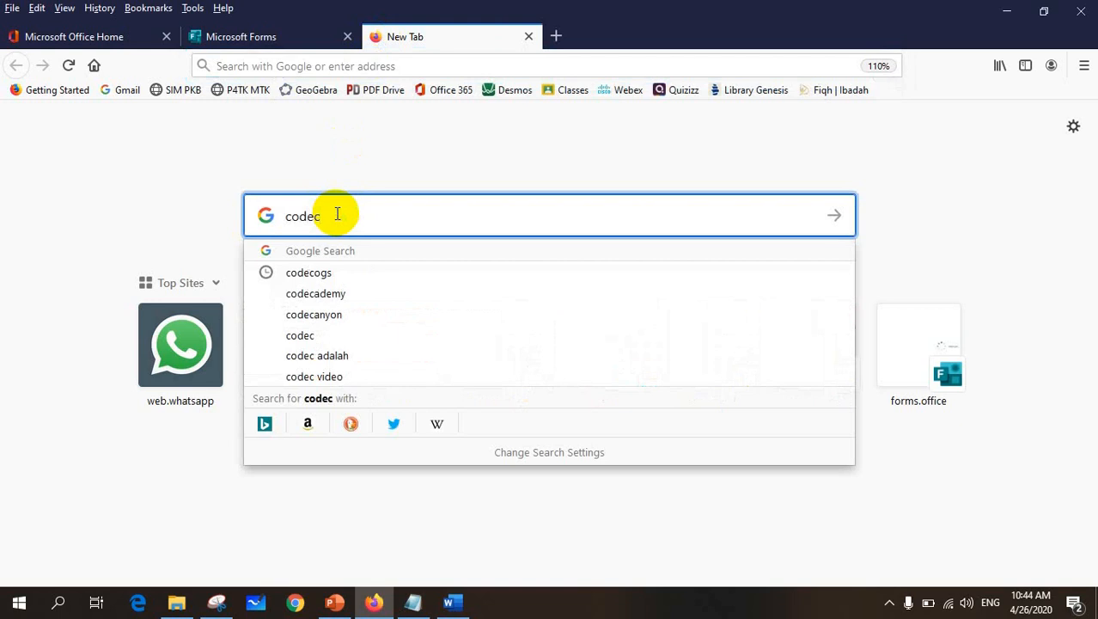
pyautogui.click(330, 270)
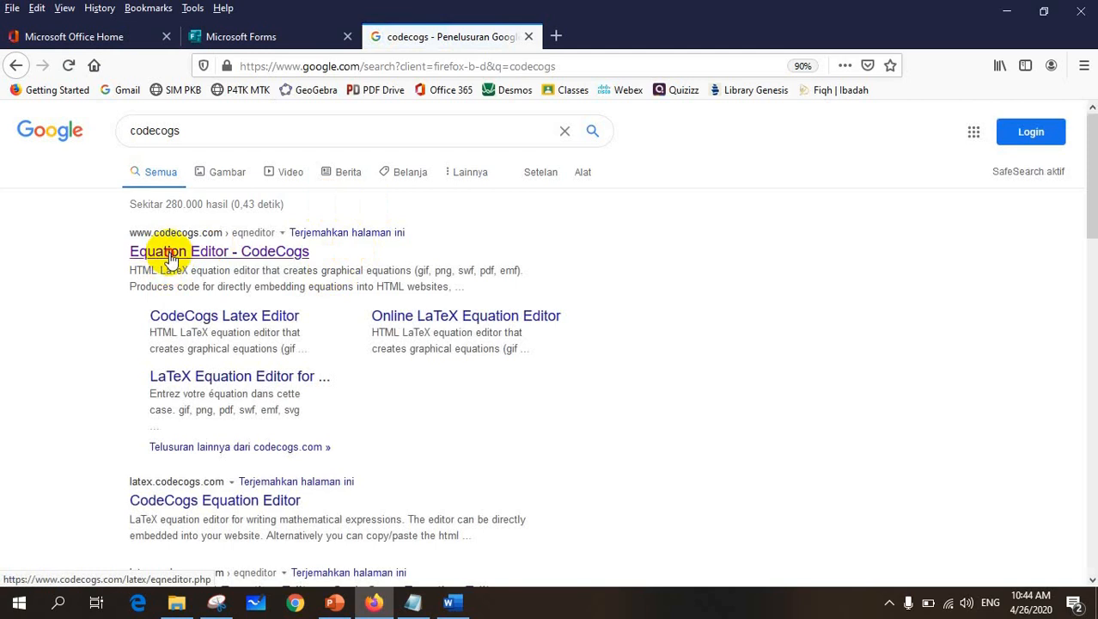
pyautogui.click(171, 260)
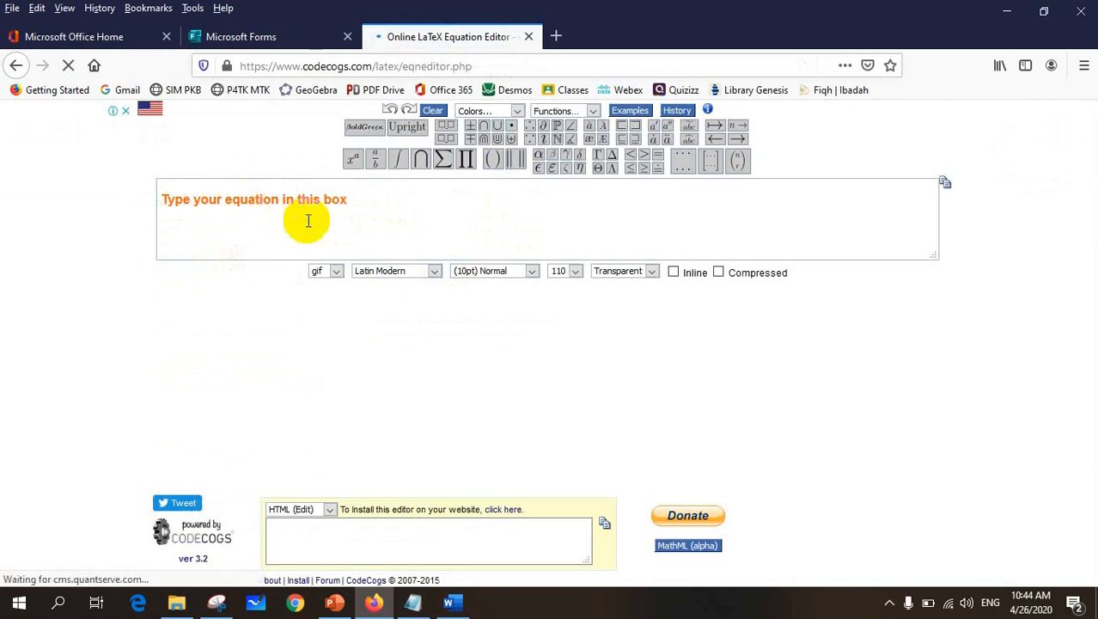
# Step: Check question 4's equation in Word, and start the LaTeX equation in CodeCogs with the limit \lim_{x\rightarrow 0}
pyautogui.click(449, 602)
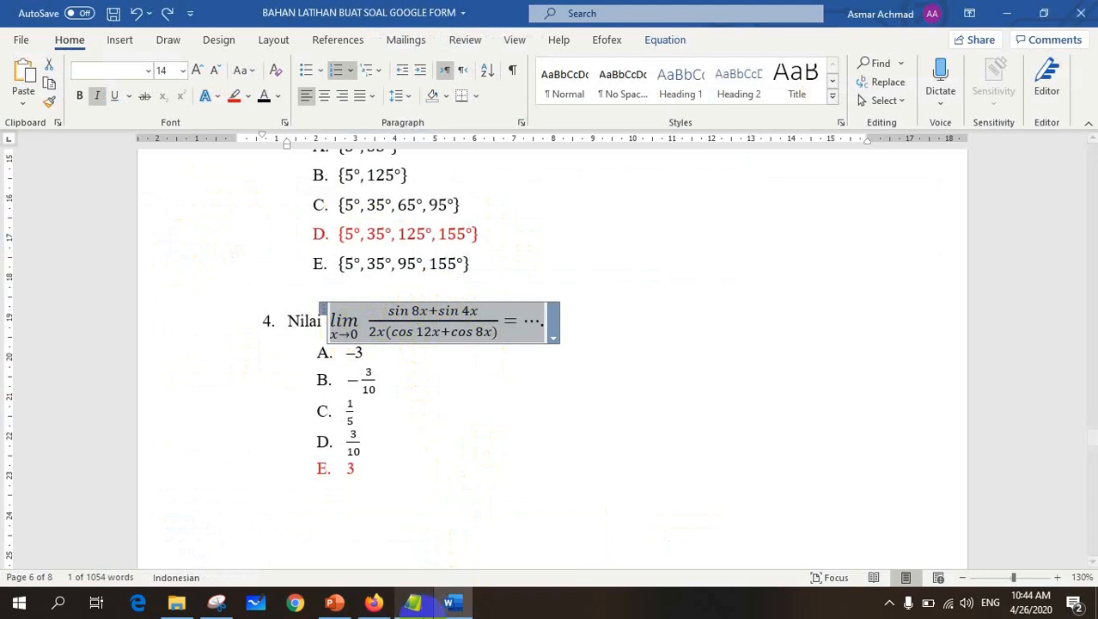
pyautogui.moveTo(373, 602)
pyautogui.click(375, 528)
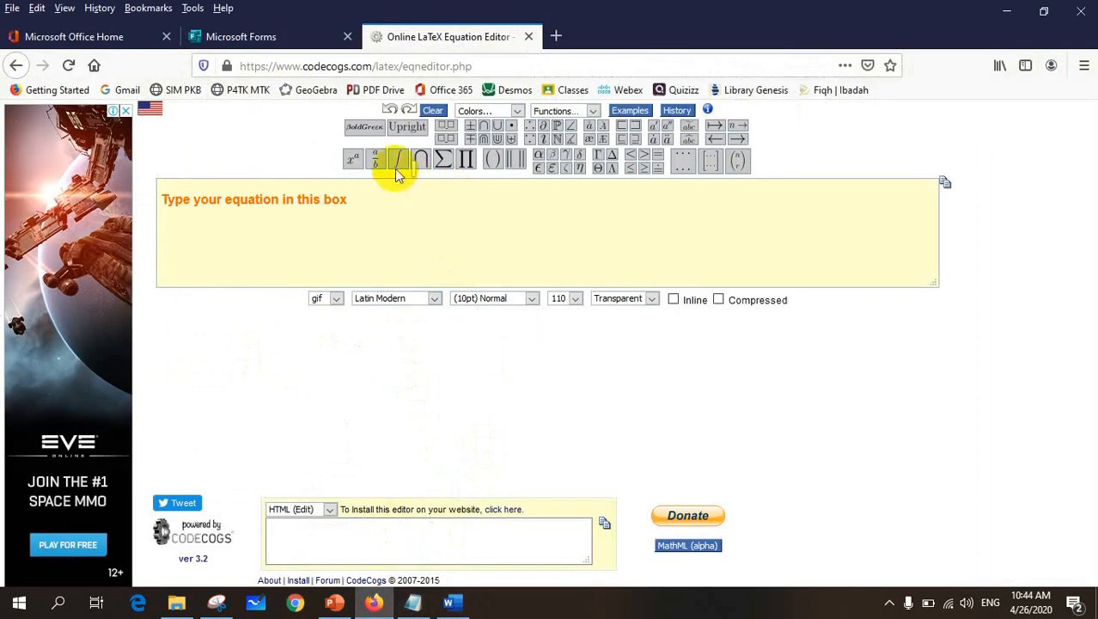
pyautogui.moveTo(395, 168)
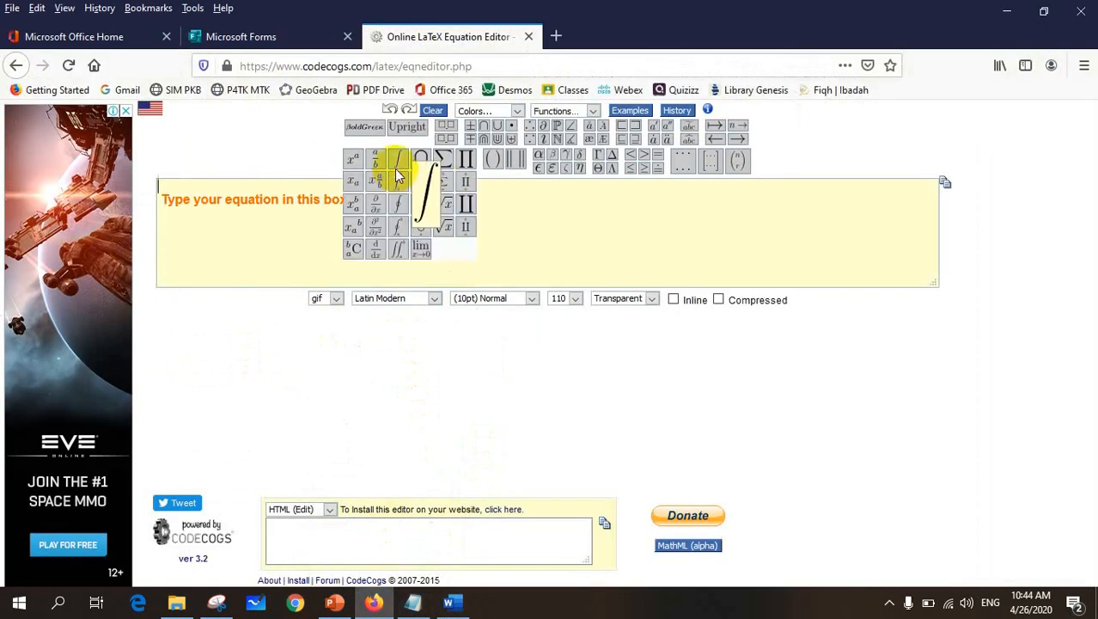
pyautogui.click(420, 250)
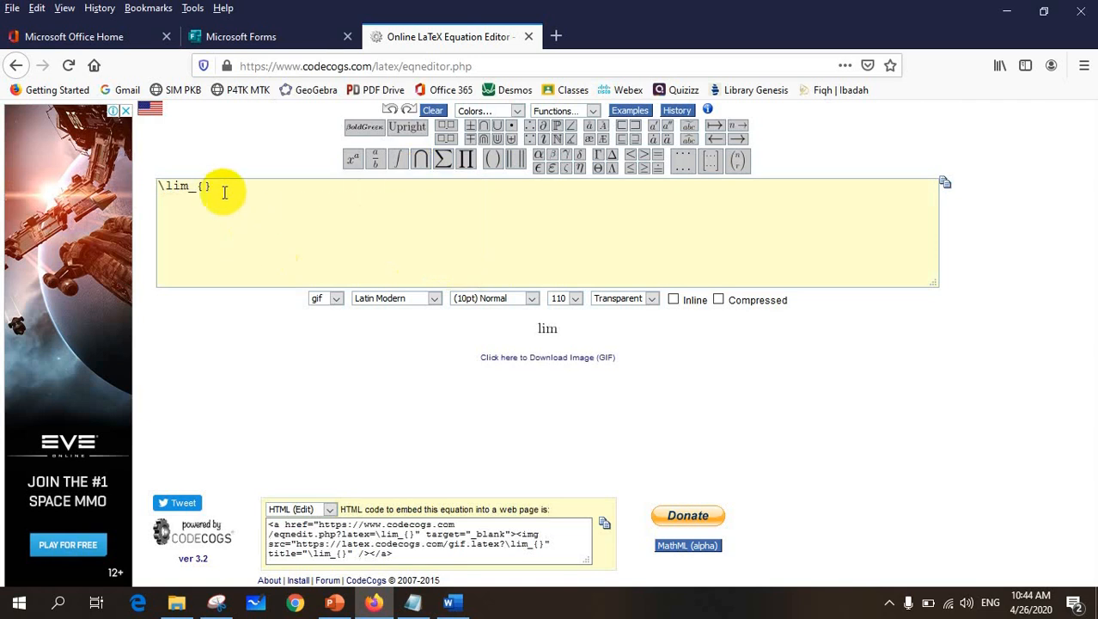
pyautogui.write('x')
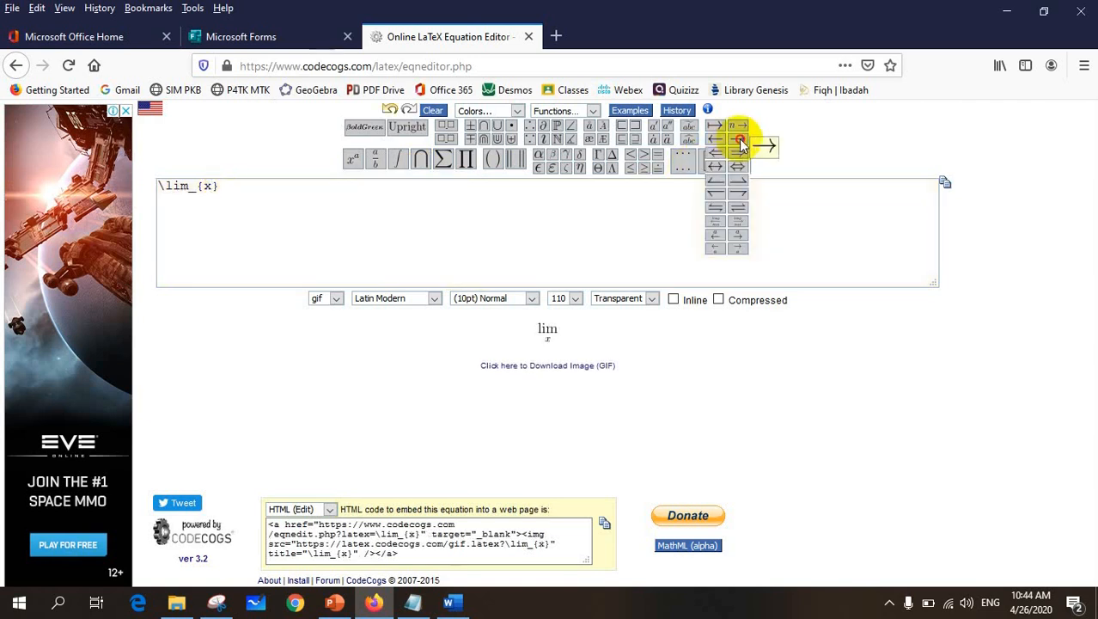
pyautogui.click(741, 146)
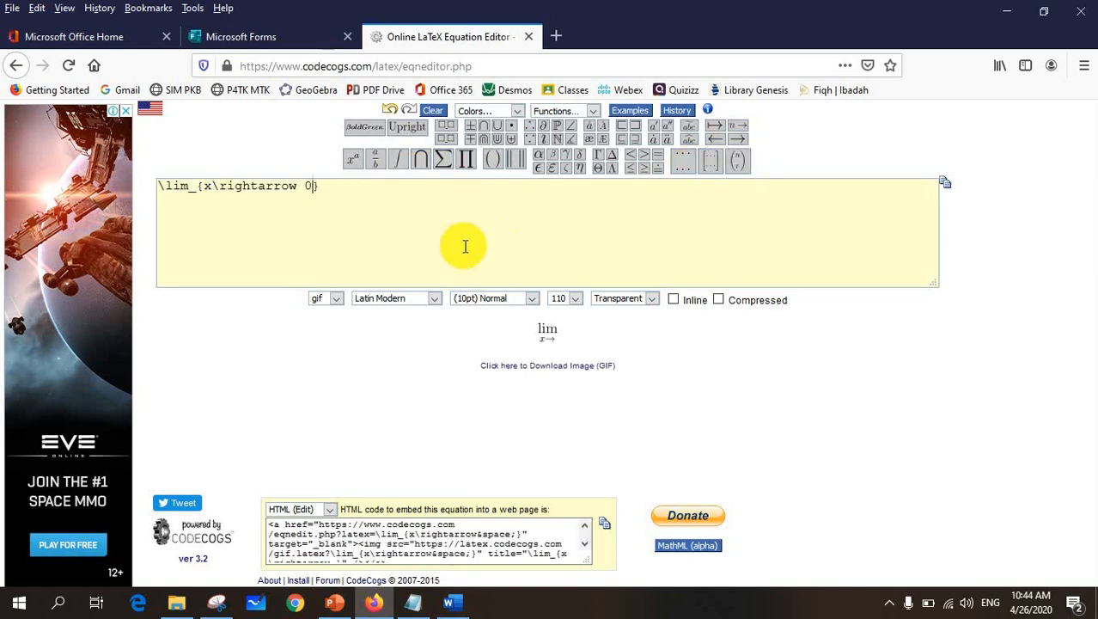
pyautogui.press('Right')
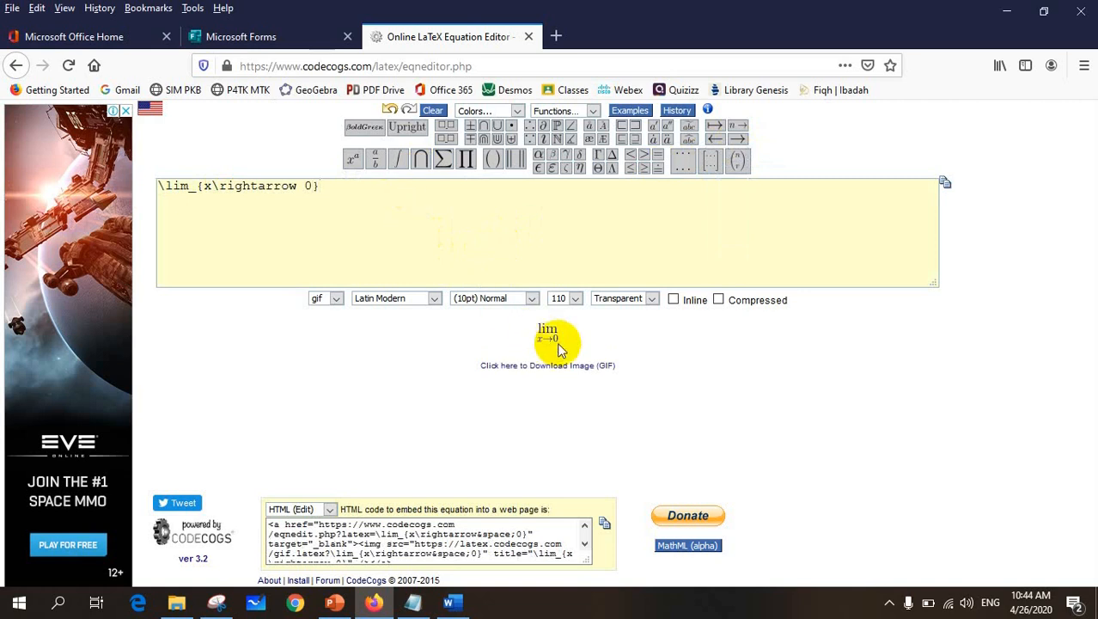
# Step: Add a fraction after the limit and, following the equation in Word, enter sin8x+sin4x as its numerator
pyautogui.click(378, 166)
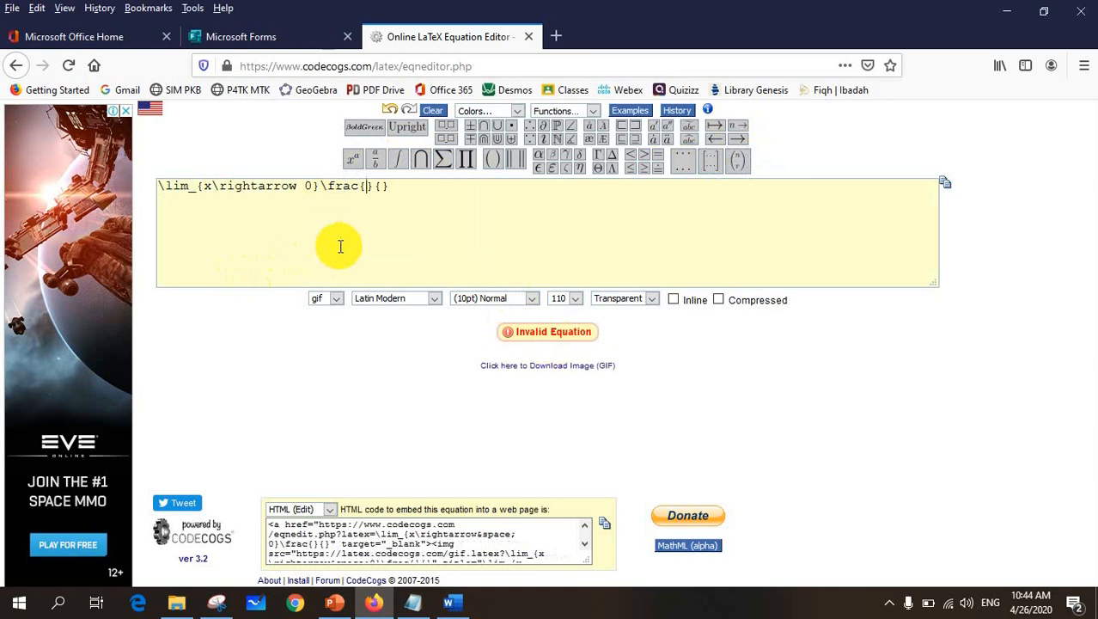
pyautogui.click(450, 604)
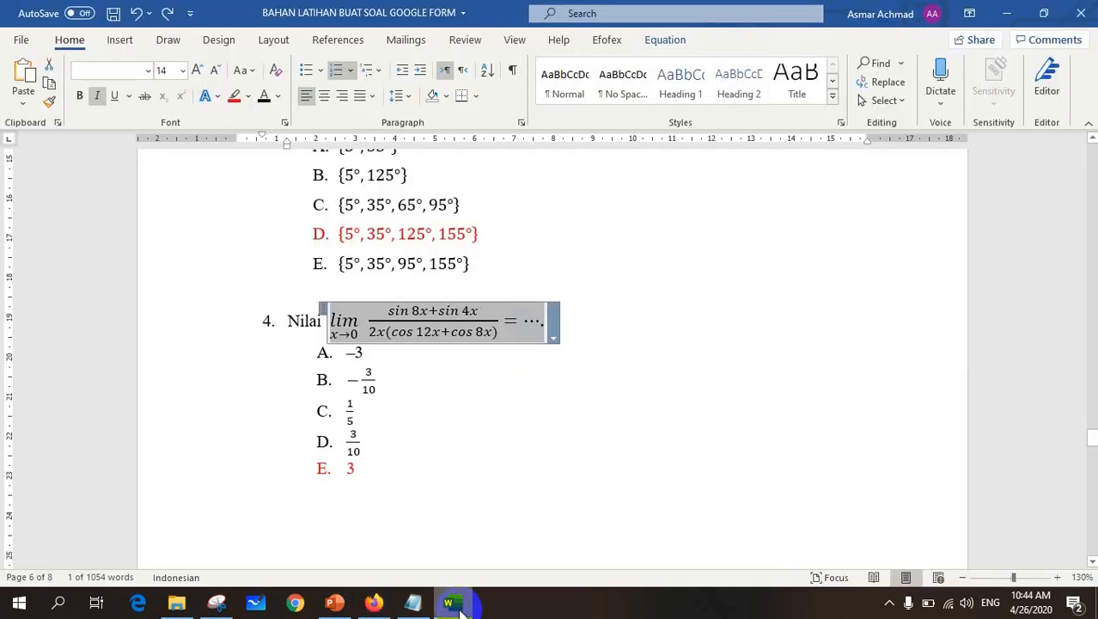
pyautogui.click(373, 603)
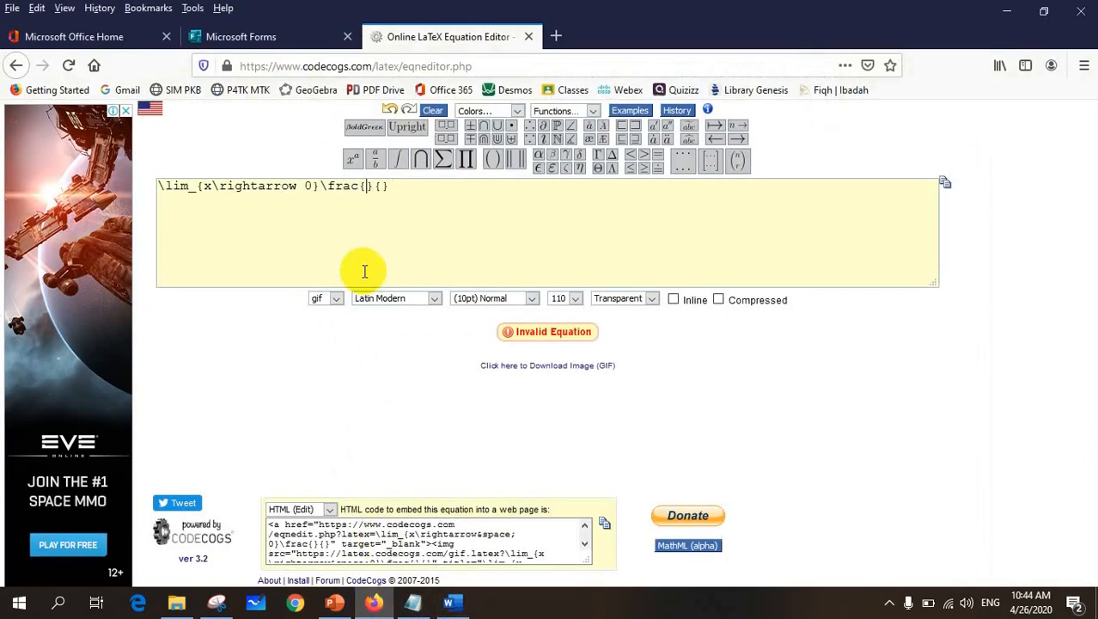
pyautogui.write('sin')
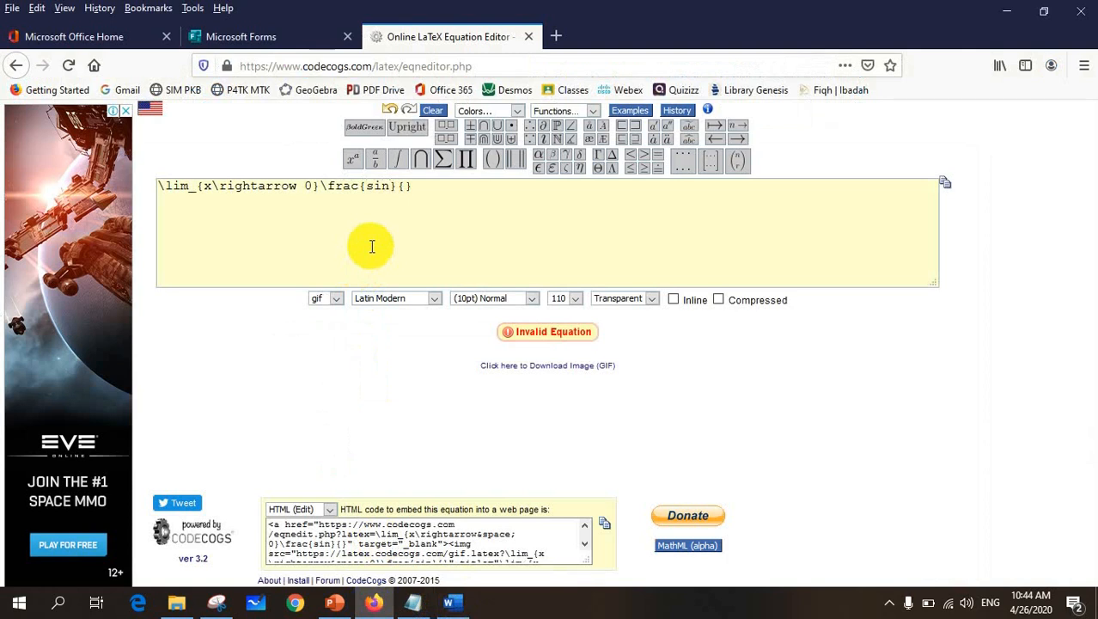
pyautogui.write('8x+sin4x')
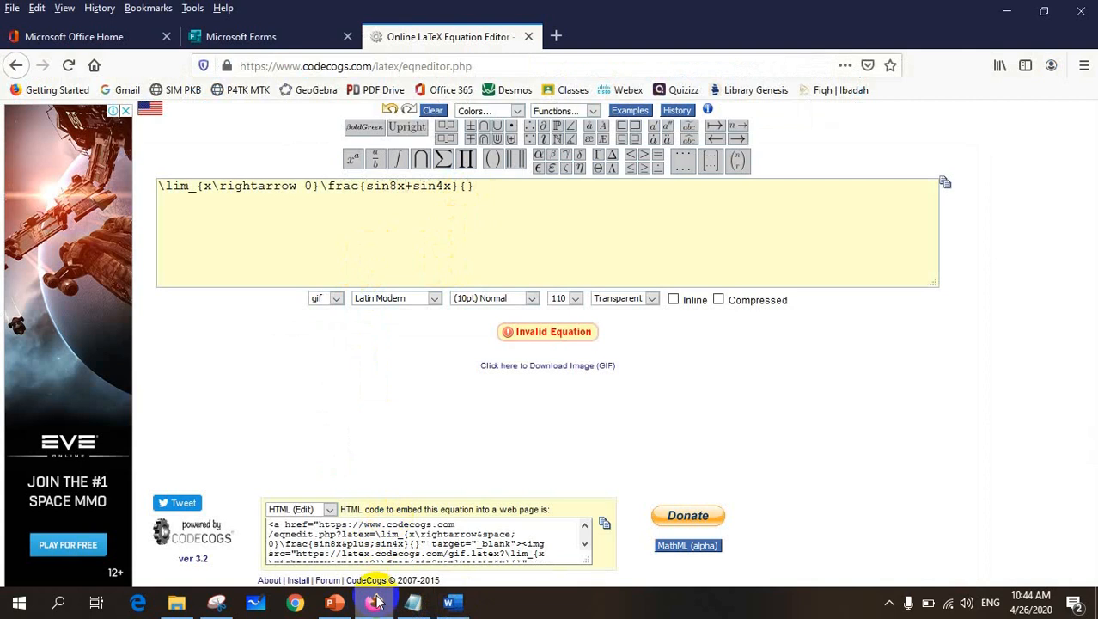
# Step: Check the denominator in Word, enter 2x(cos12x+cos8x) as the fraction's denominator, and end the LaTeX equation with "= ...."
pyautogui.click(448, 601)
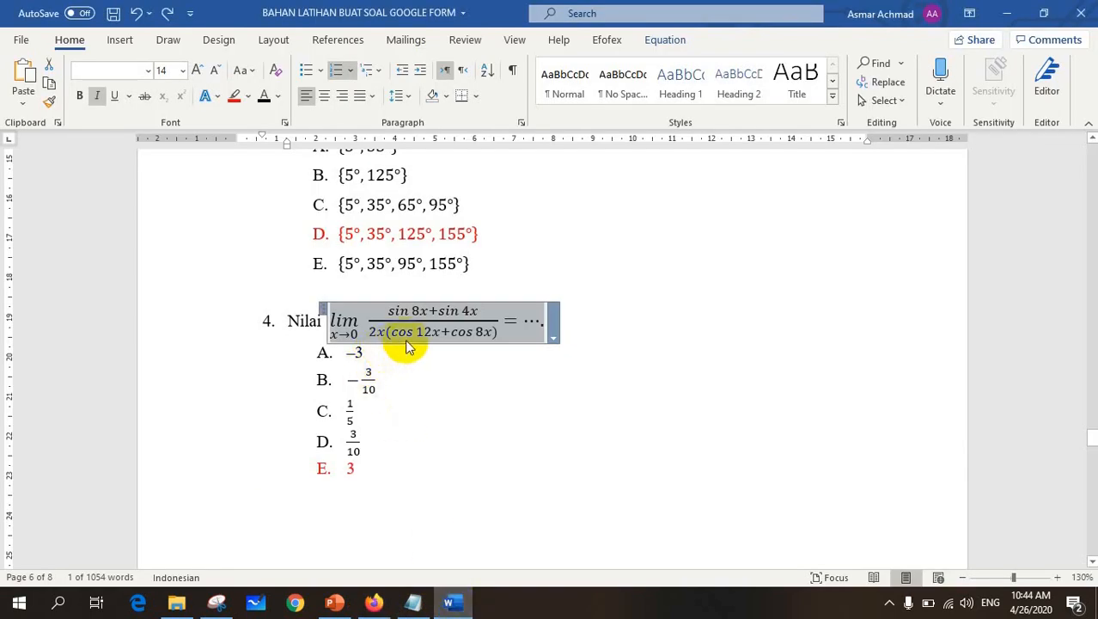
pyautogui.click(373, 602)
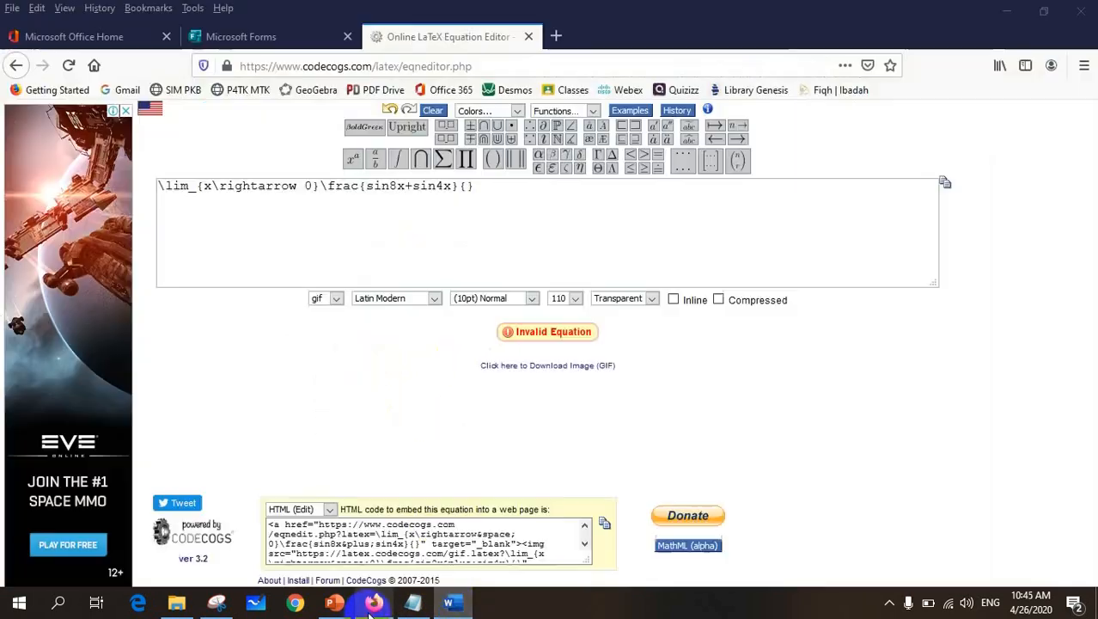
pyautogui.write('2')
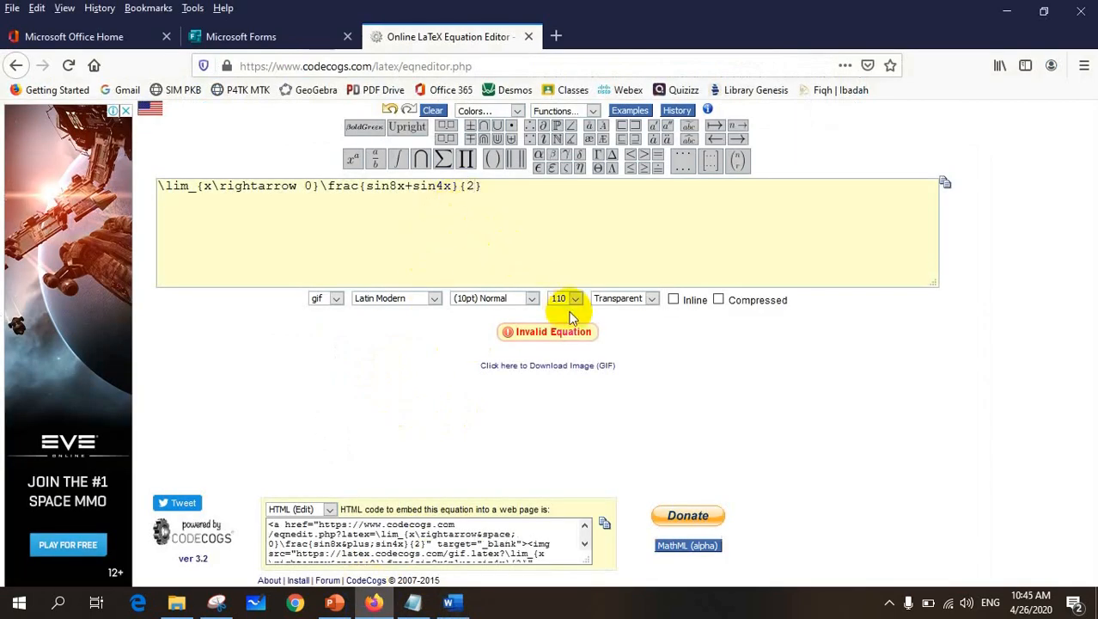
pyautogui.write('x()')
pyautogui.write('cos12x+cos8x)')
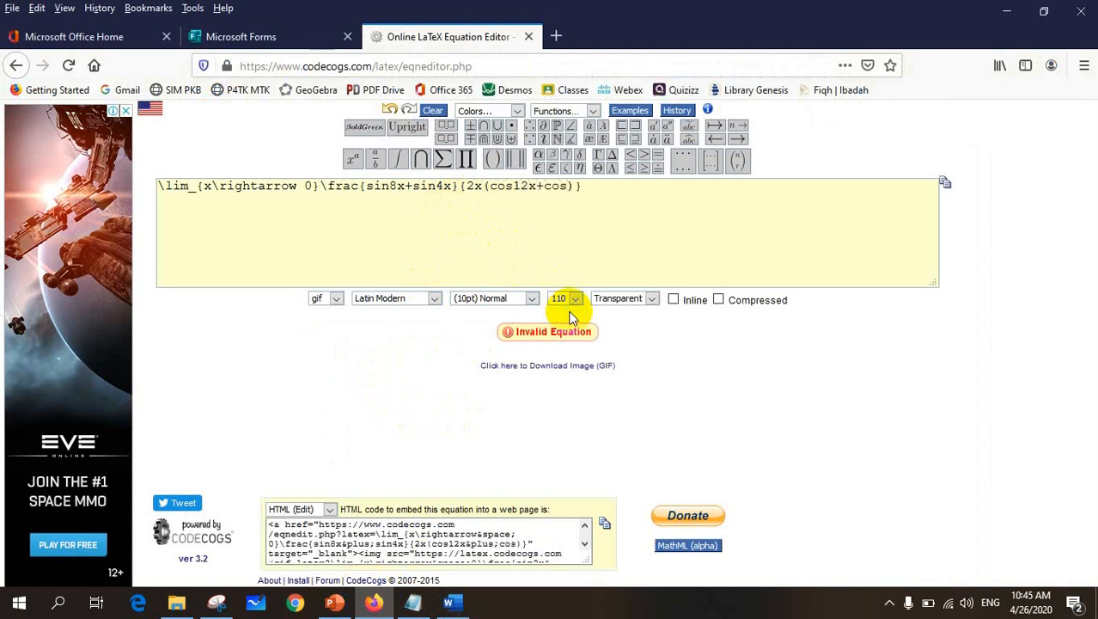
pyautogui.click(643, 197)
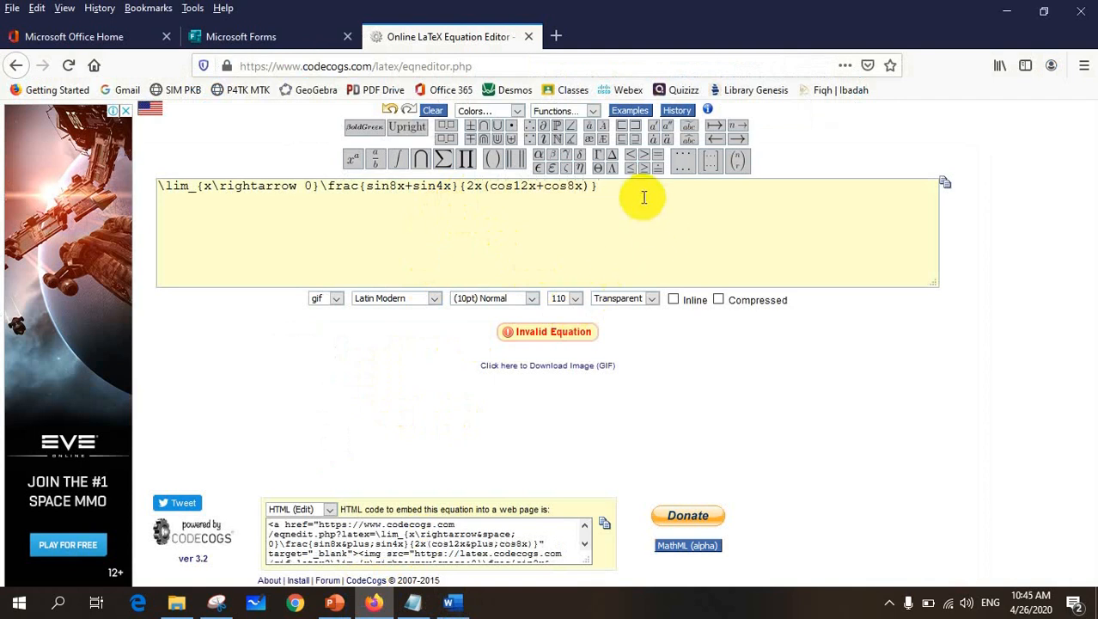
pyautogui.write('= ..')
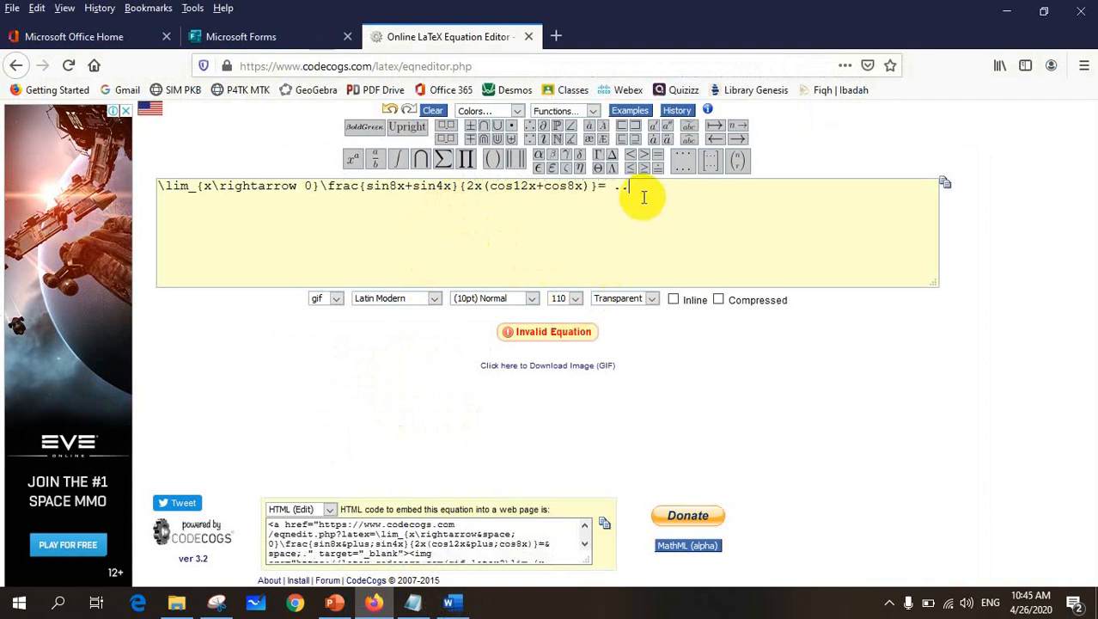
pyautogui.write('..')
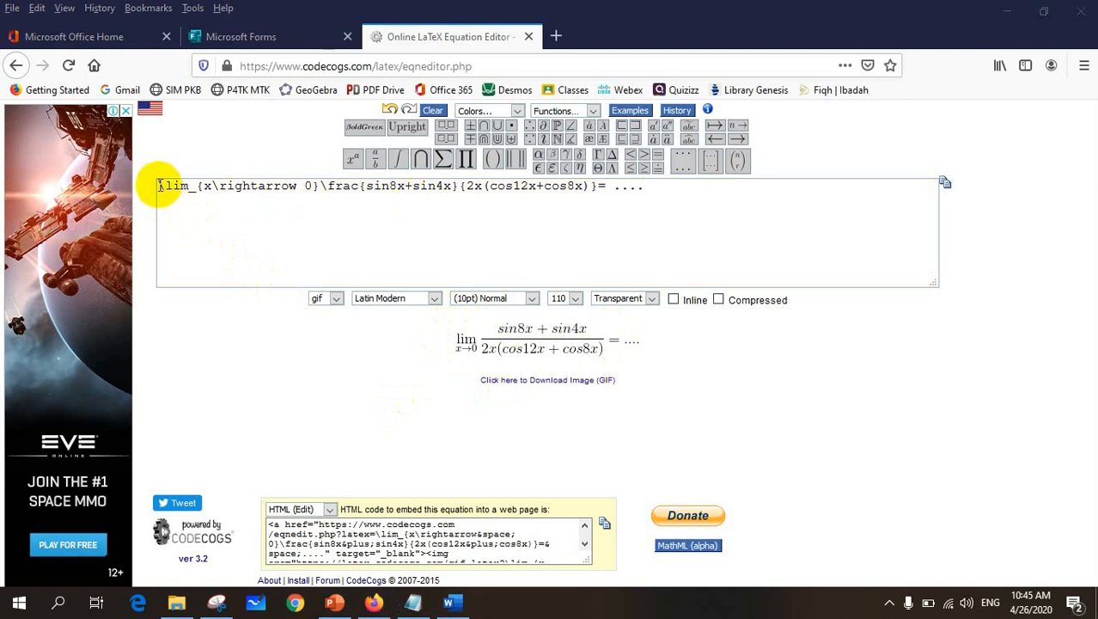
# Step: Copy the complete LaTeX code from CodeCogs and paste it into the equation field of question 6 in Microsoft Forms
pyautogui.moveTo(159, 186); pyautogui.dragTo(645, 200)
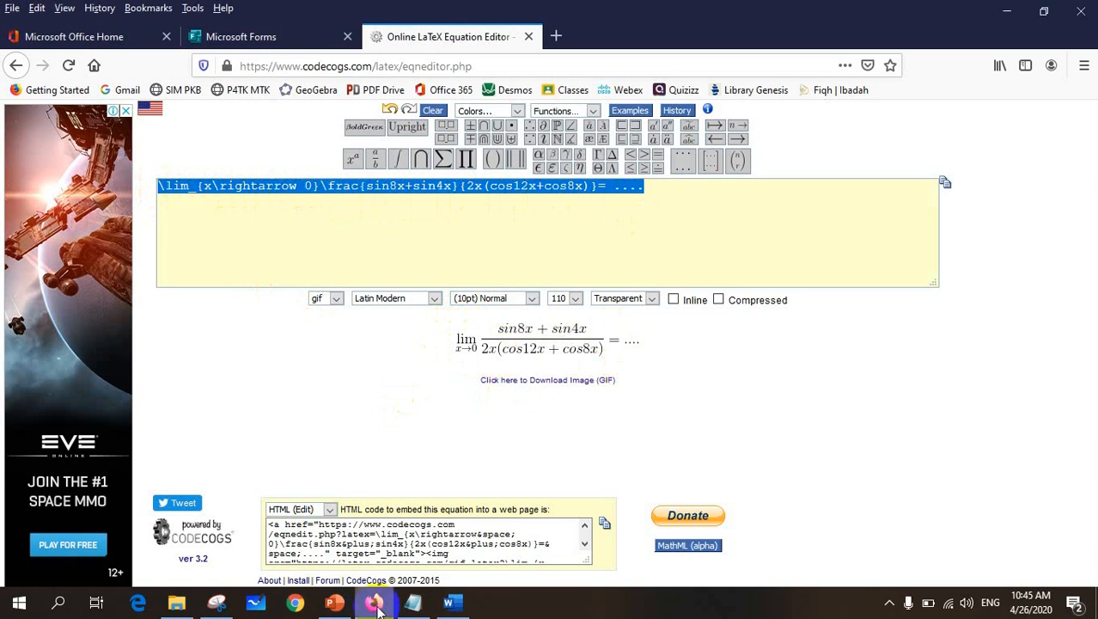
pyautogui.click(242, 36)
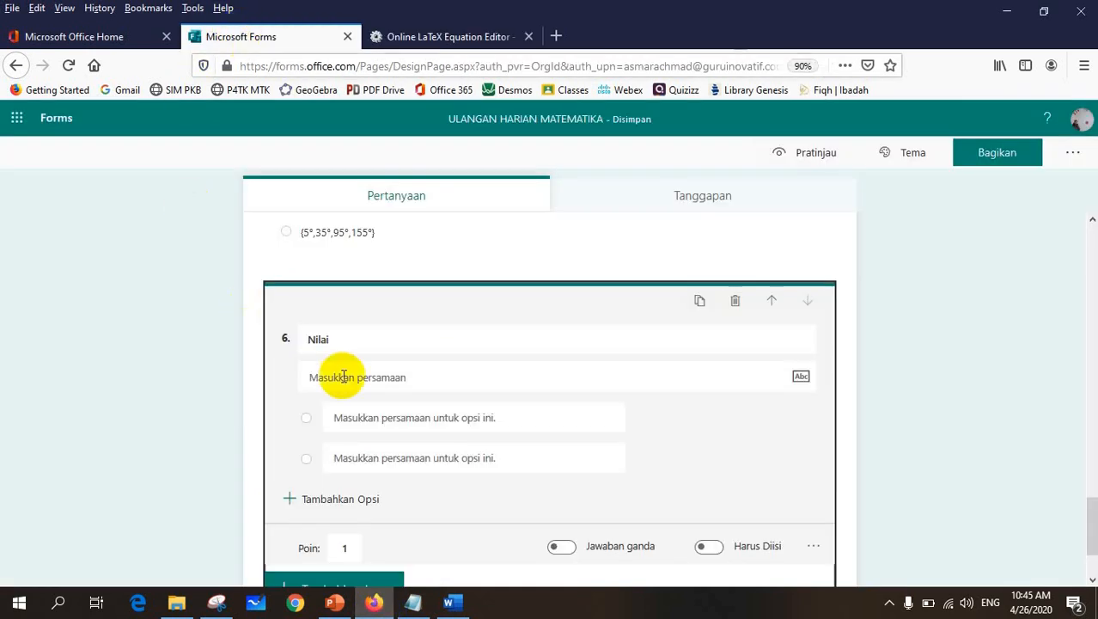
pyautogui.click(413, 379)
pyautogui.write('lim x→0 (sin 8x + sin 4x)/(2x(cos 12x + cos 8x)) = ...')
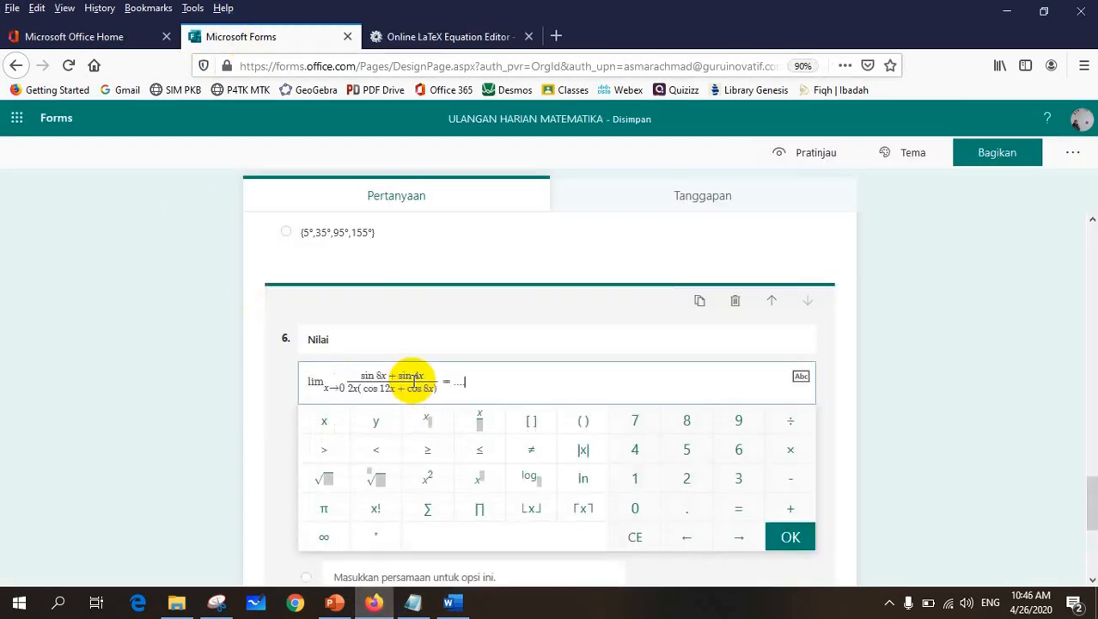
pyautogui.click(121, 441)
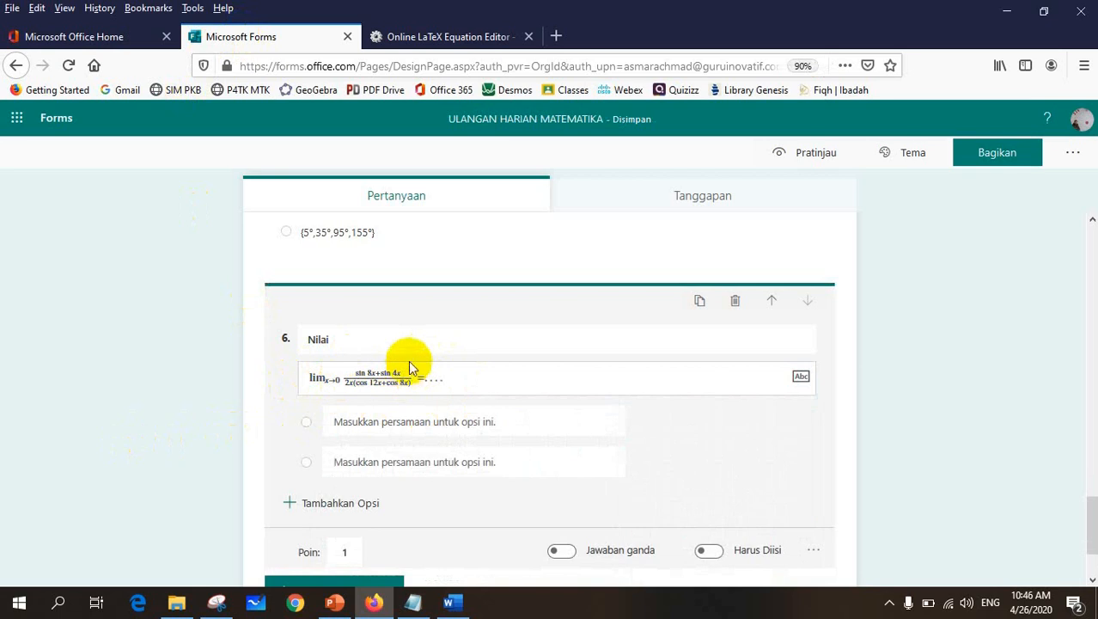
# Step: In Word, remove the list lettering from question 4's five answer options to copy them as plain lines, then undo the removal
pyautogui.click(453, 602)
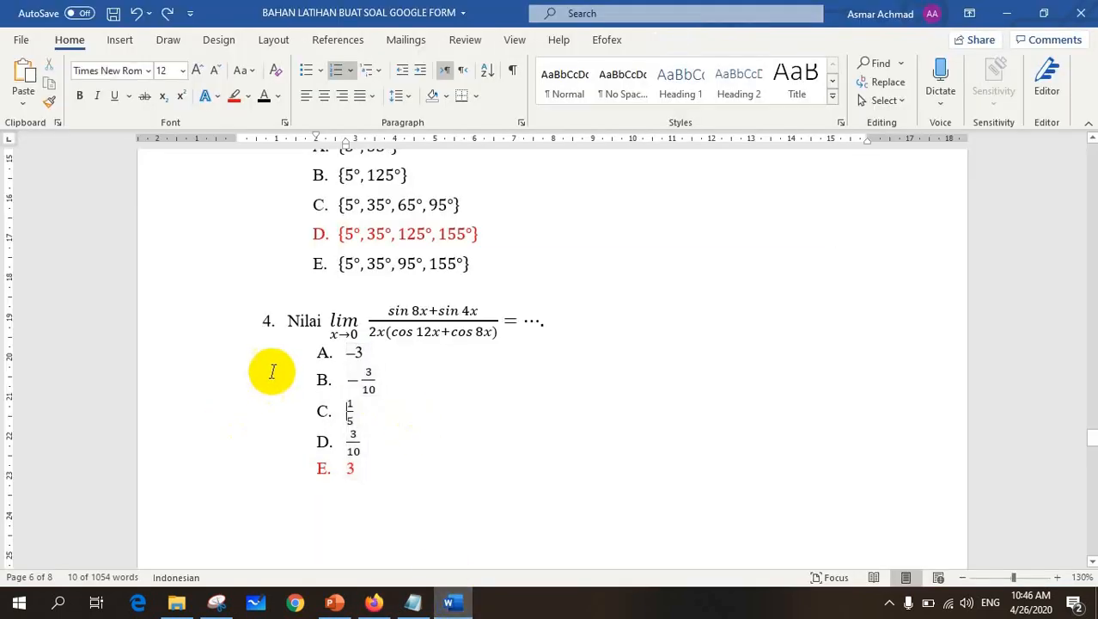
pyautogui.moveTo(270, 373); pyautogui.dragTo(314, 486)
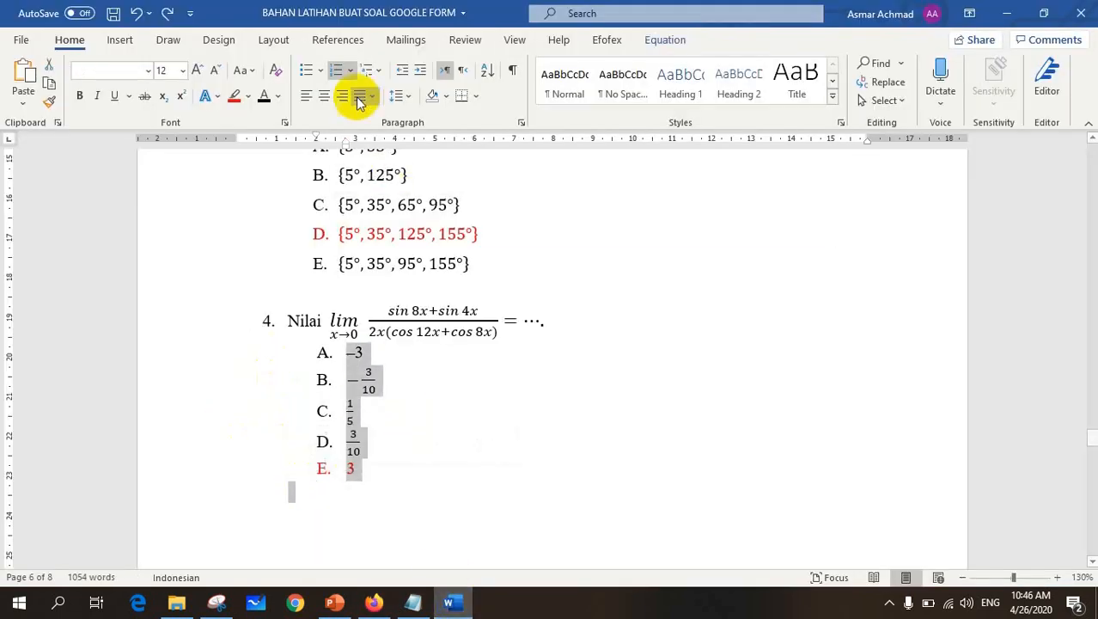
pyautogui.click(335, 73)
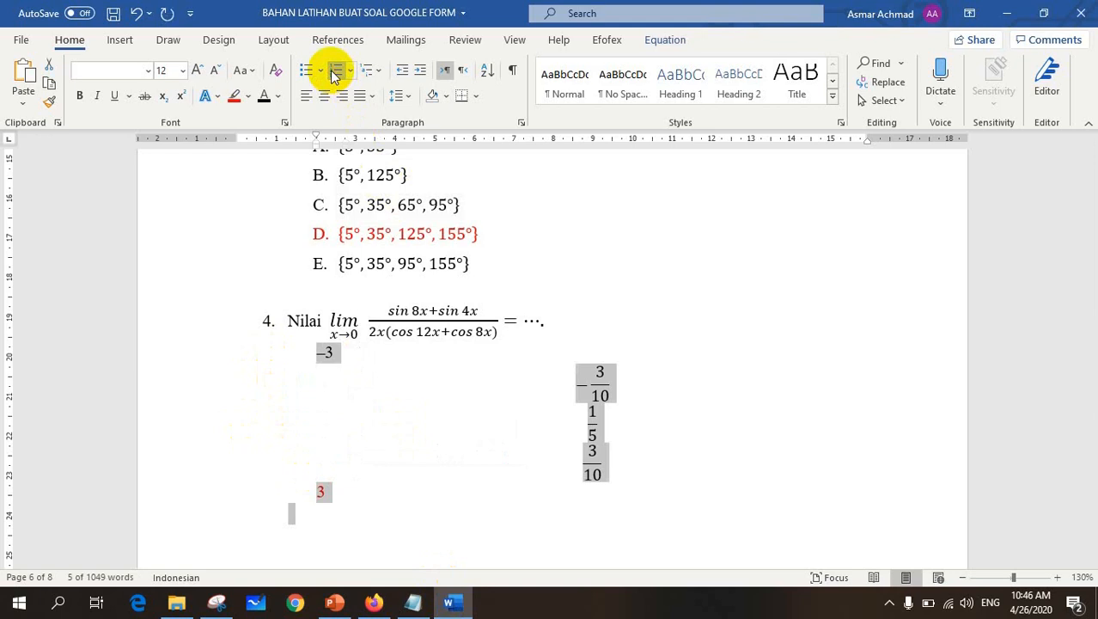
pyautogui.click(137, 14)
pyautogui.click(373, 601)
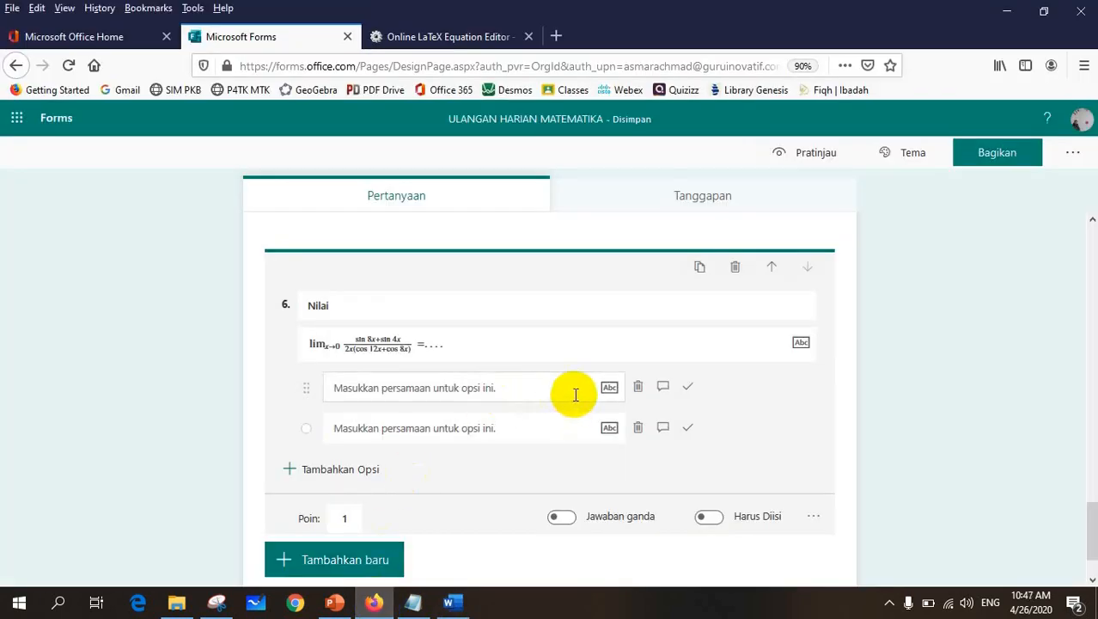
# Step: In Microsoft Forms, switch question 6's first option to text, paste –3, -3/10, 1/5, 3/10 and 3 as options, and delete the empty extra option
pyautogui.click(526, 386)
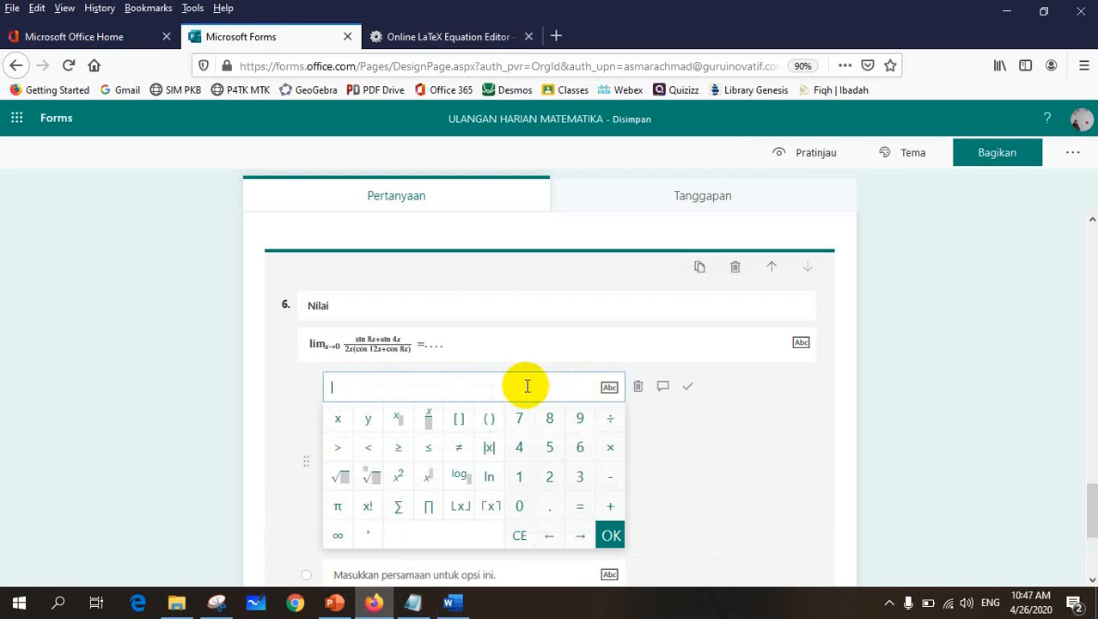
pyautogui.click(608, 389)
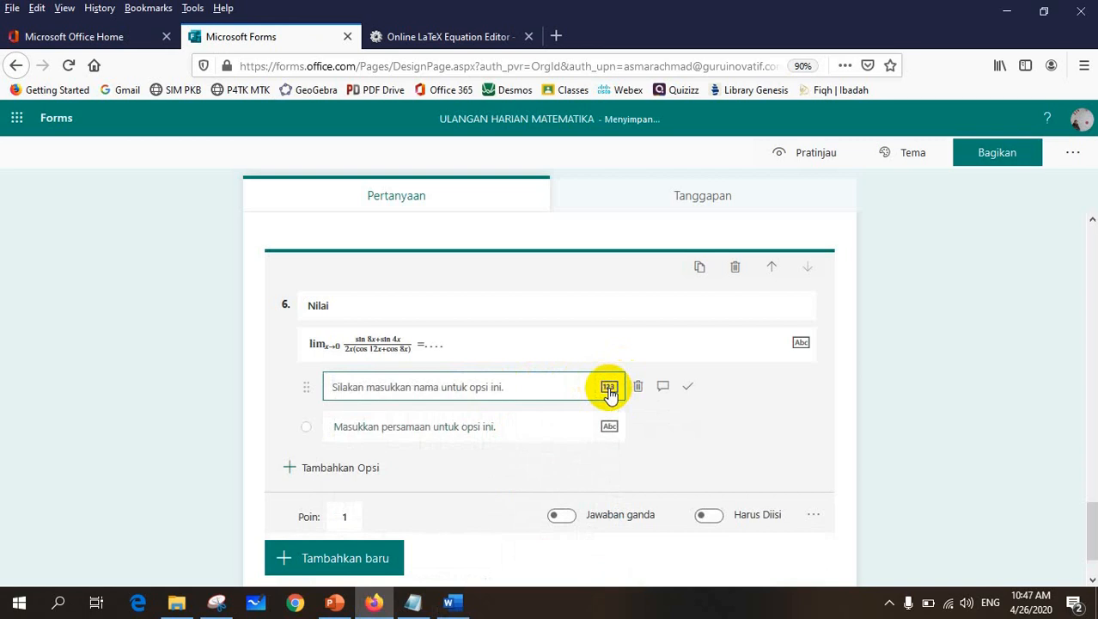
pyautogui.write('-3 -3/10 1/5 3/10 3')
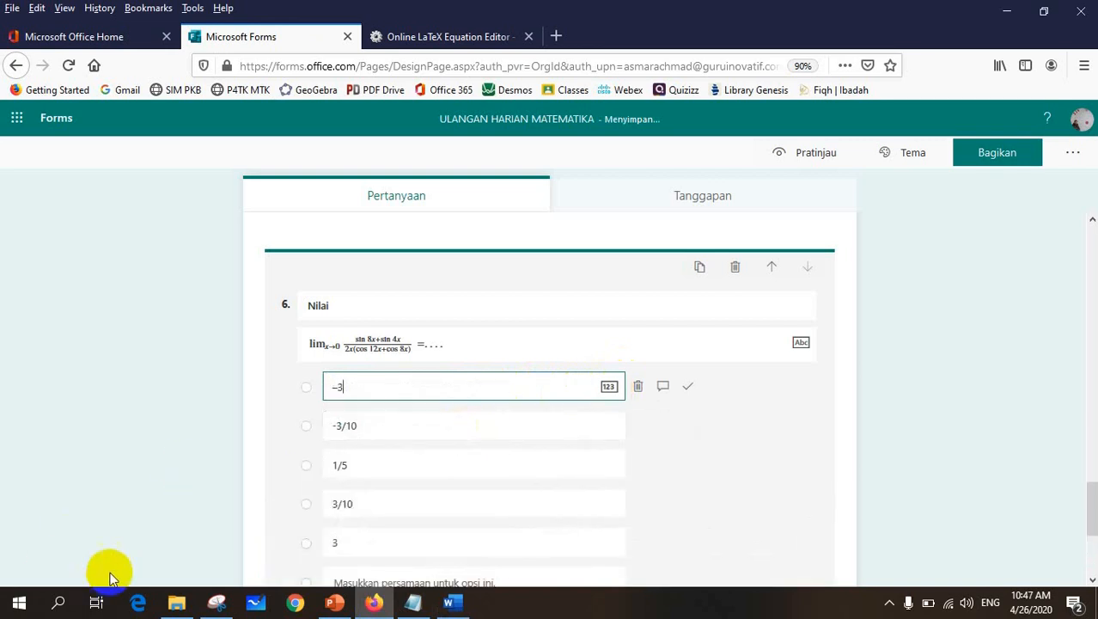
pyautogui.scroll(-3, 109, 577)
pyautogui.click(635, 417)
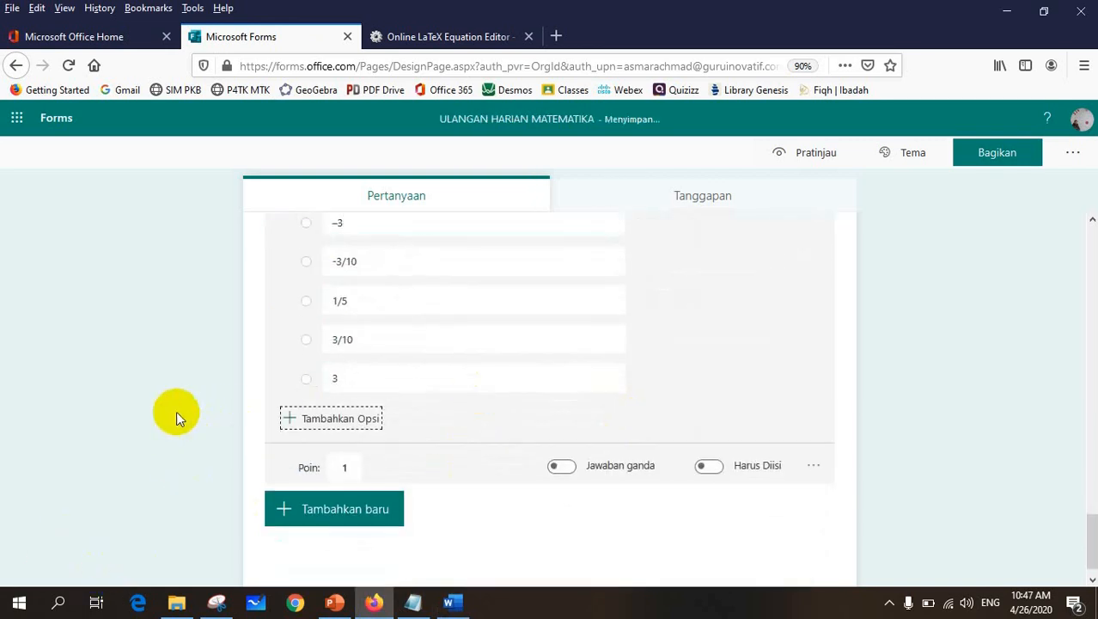
pyautogui.click(175, 413)
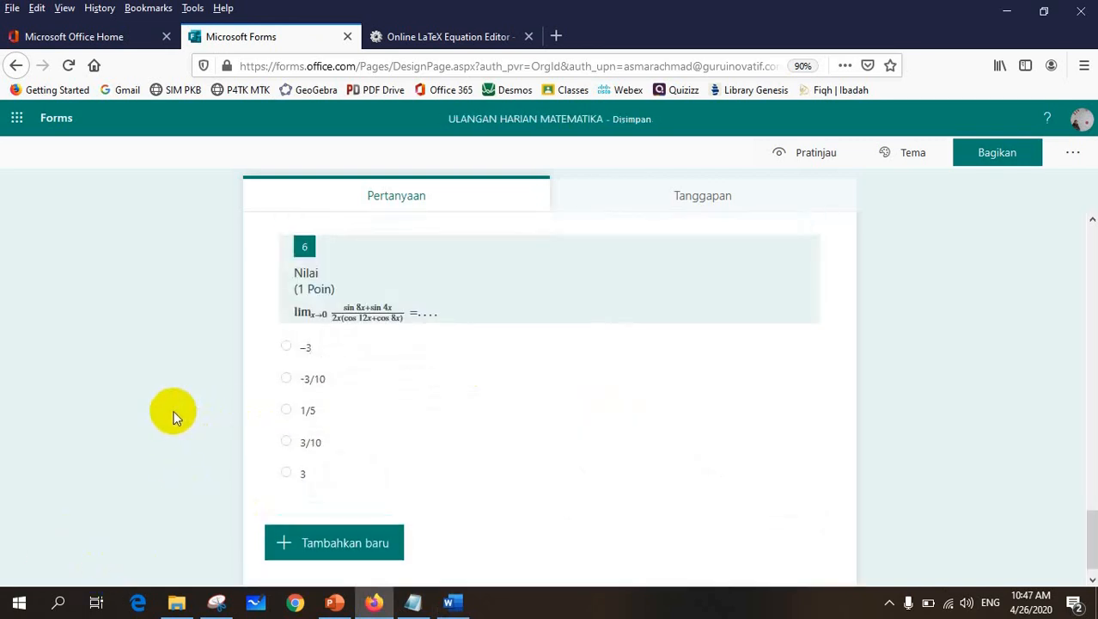
pyautogui.scroll(2, 478, 417)
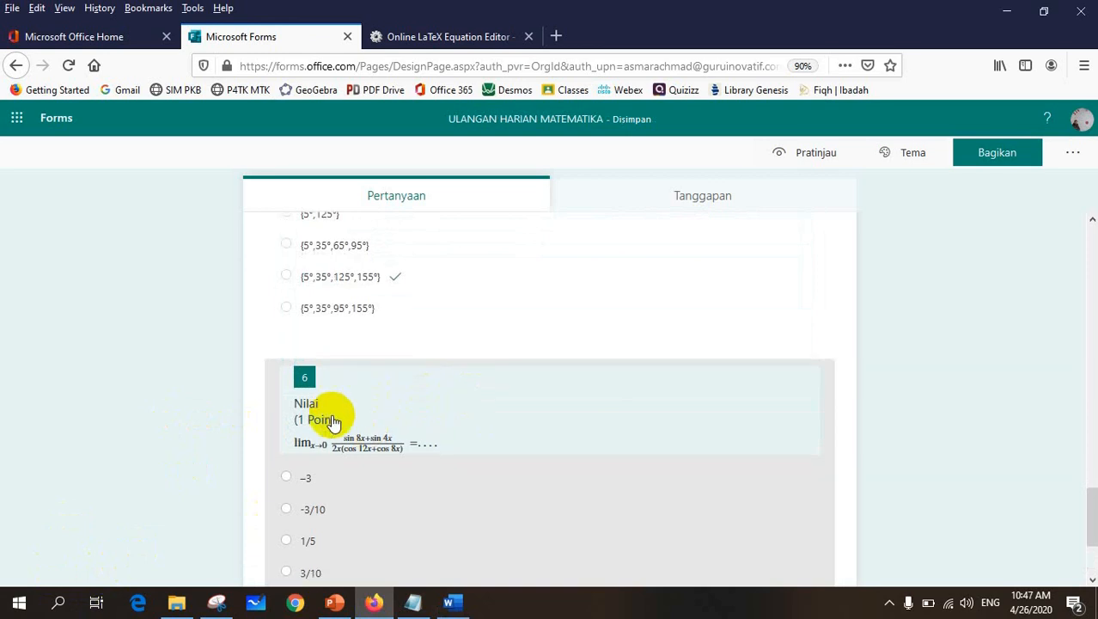
pyautogui.scroll(-2, 334, 421)
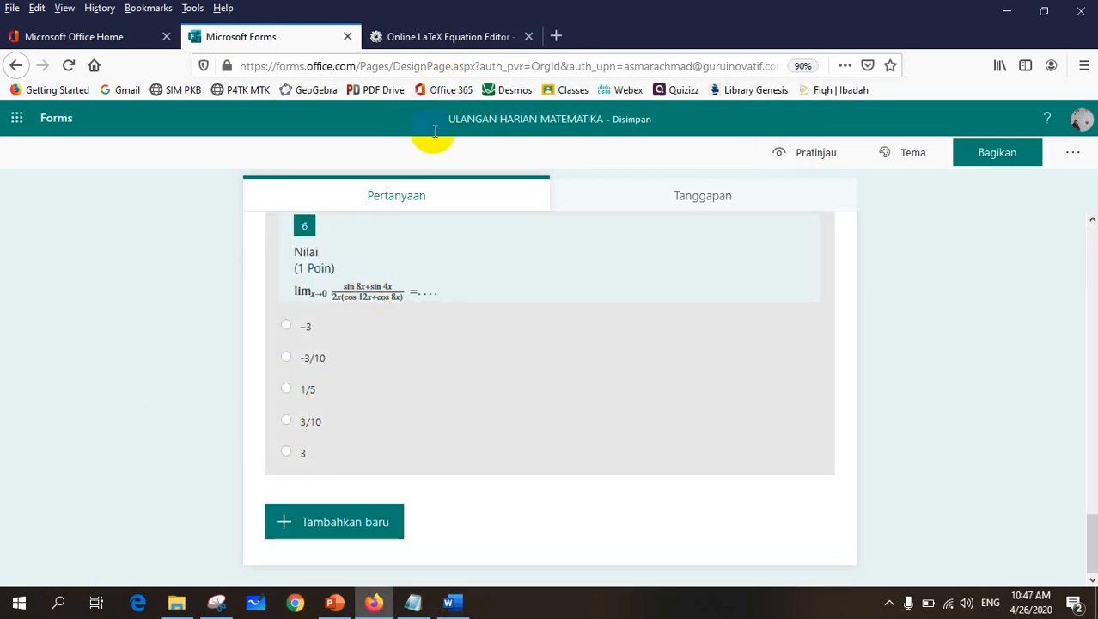
pyautogui.click(451, 38)
pyautogui.click(271, 38)
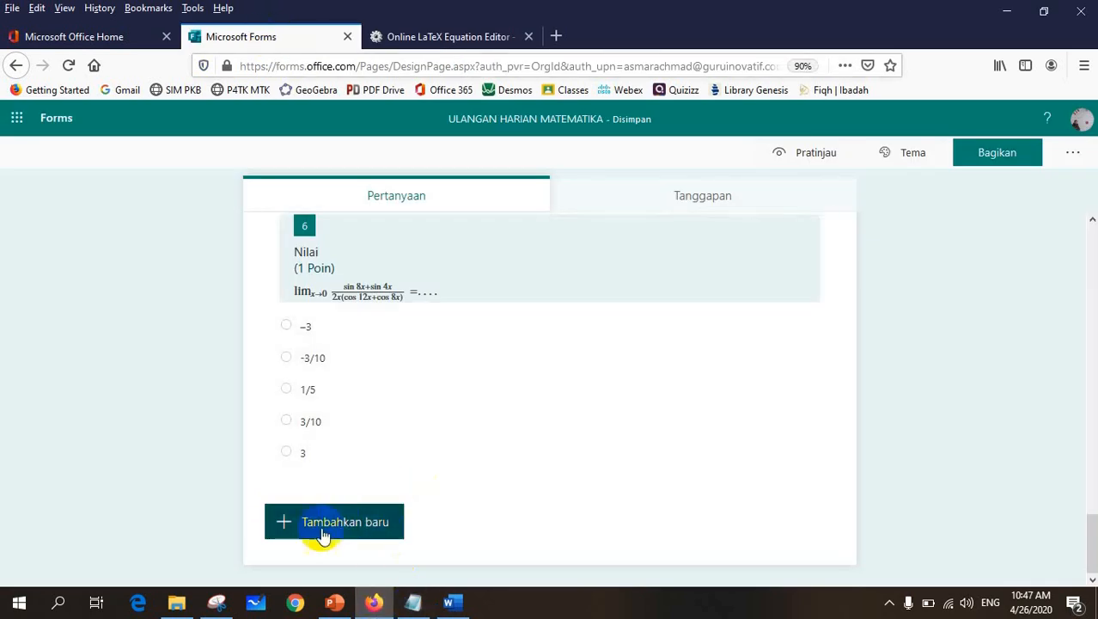
# Step: Add a new multiple-choice question below question 6
pyautogui.click(319, 532)
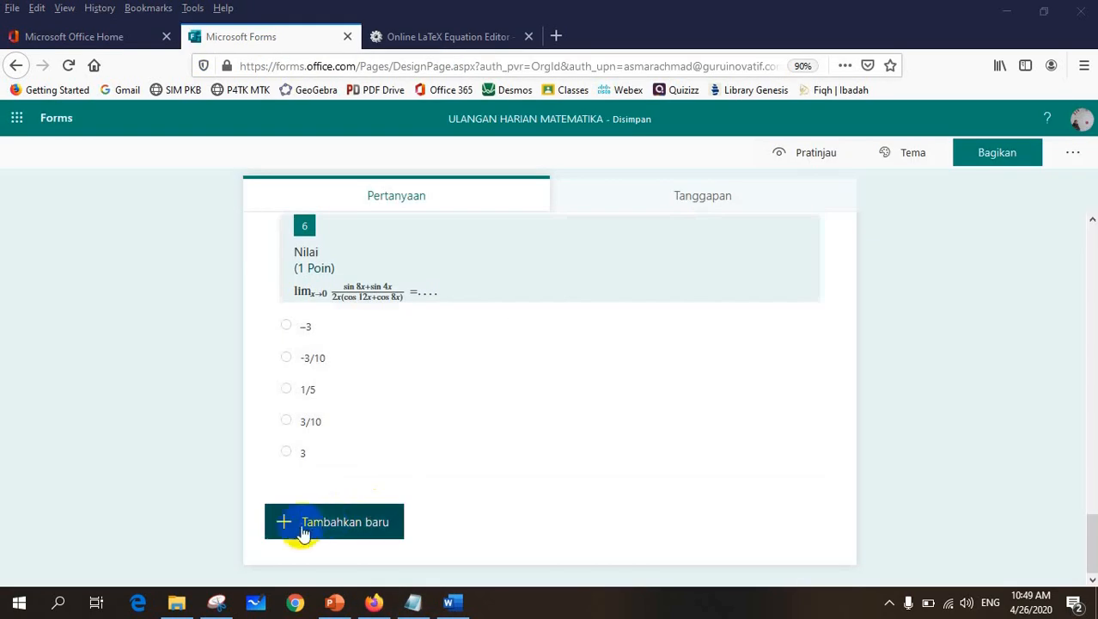
pyautogui.click(302, 533)
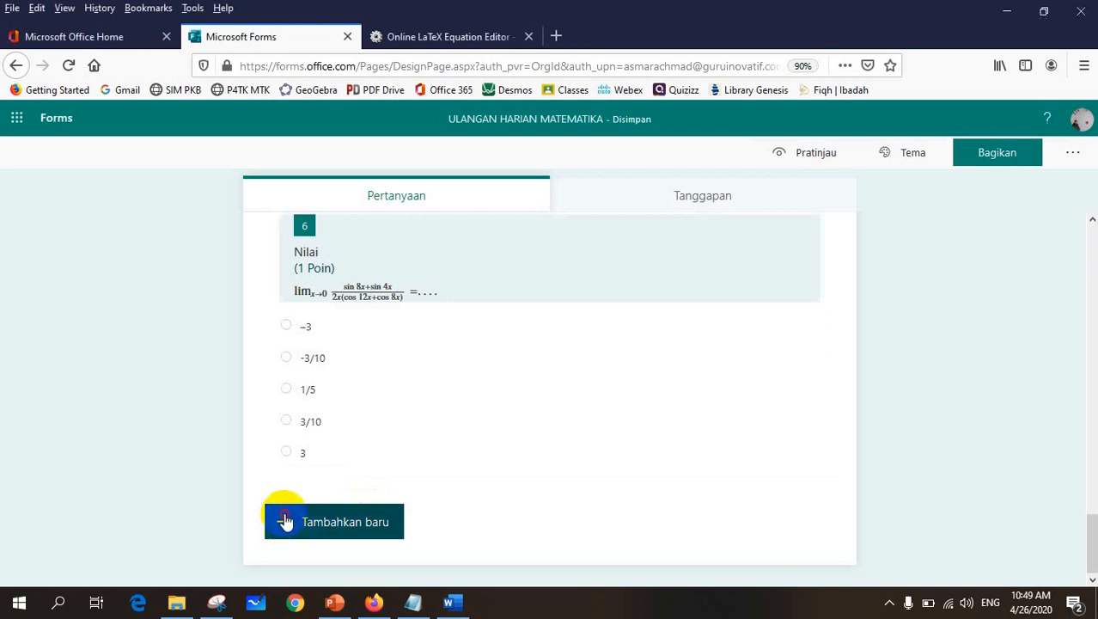
pyautogui.click(362, 532)
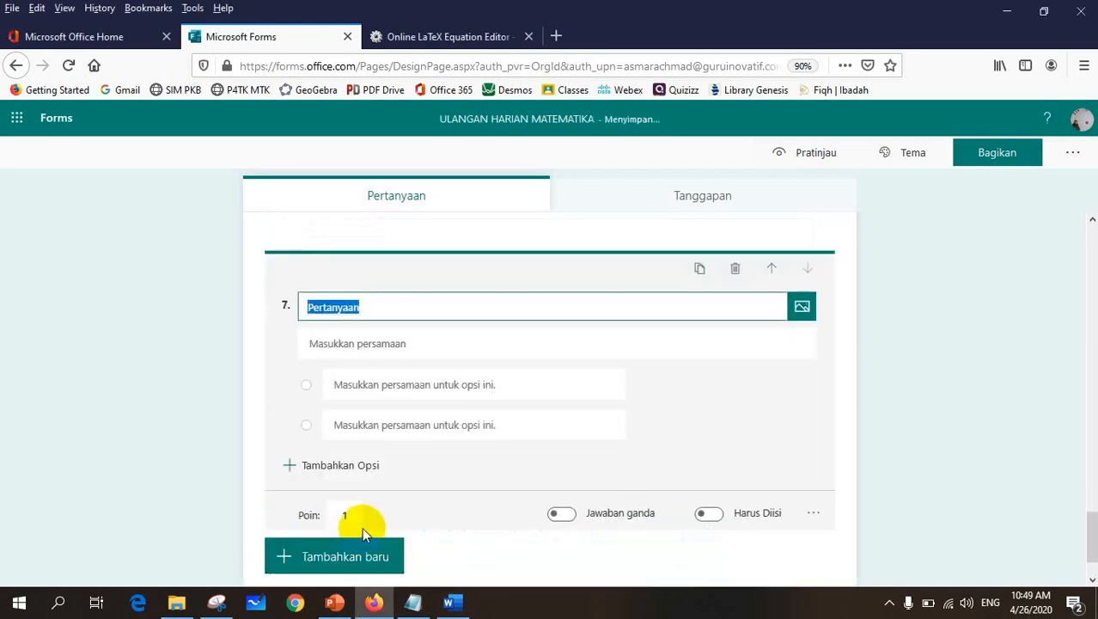
# Step: Copy the full text of question 5 from the Word document and return to Microsoft Forms
pyautogui.click(447, 602)
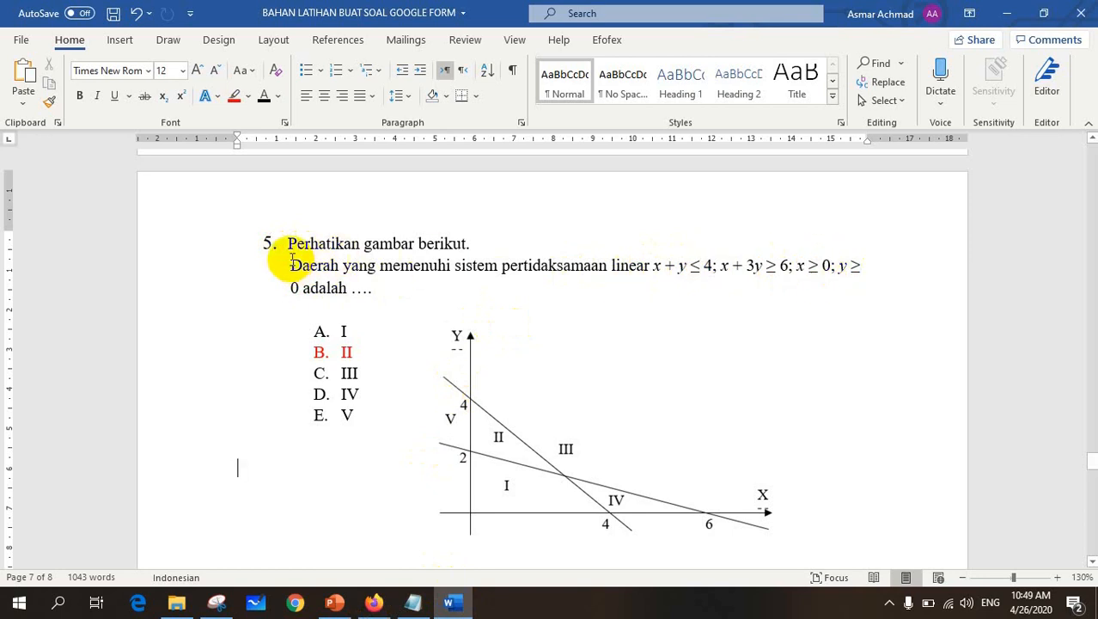
pyautogui.moveTo(291, 243); pyautogui.dragTo(379, 289)
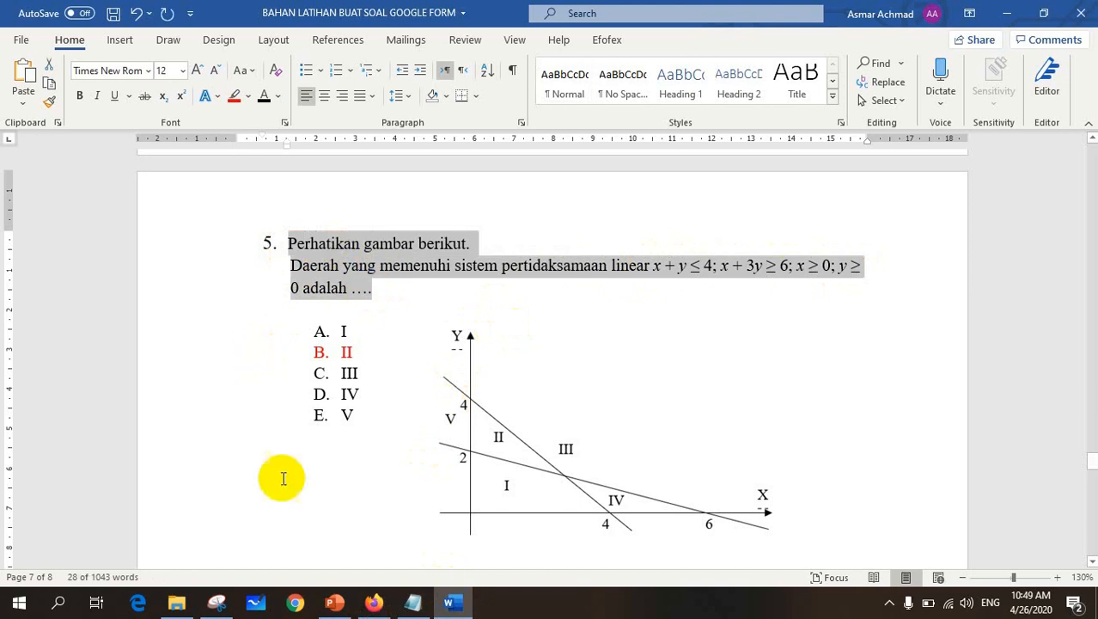
pyautogui.click(373, 602)
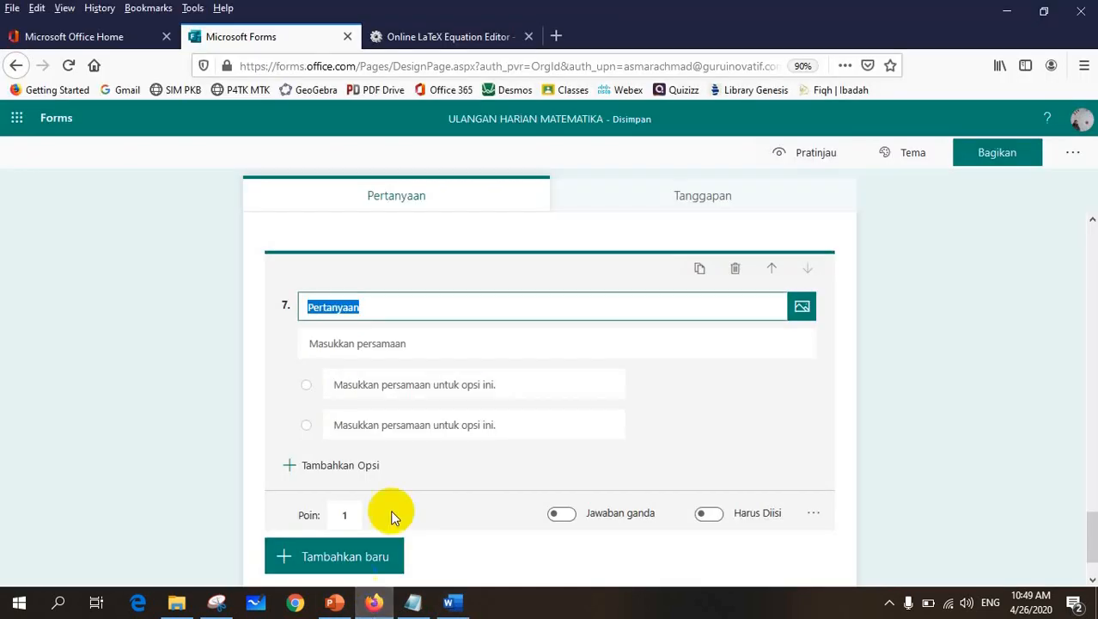
# Step: Turn off the math and subtitle options for question 7
pyautogui.click(812, 515)
pyautogui.click(831, 512)
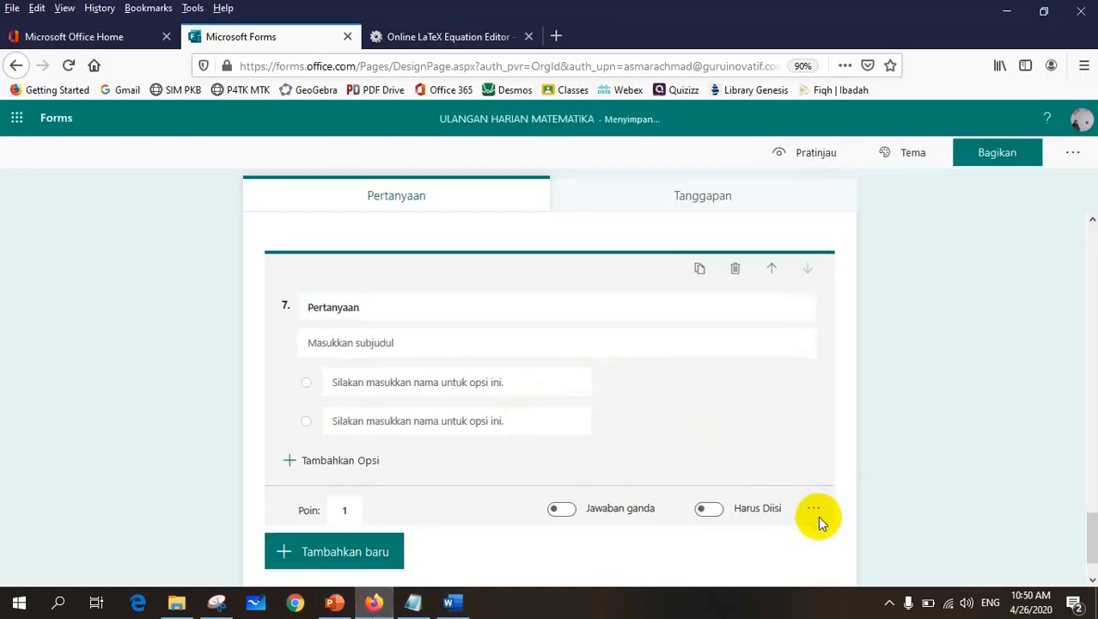
pyautogui.click(814, 508)
pyautogui.click(821, 533)
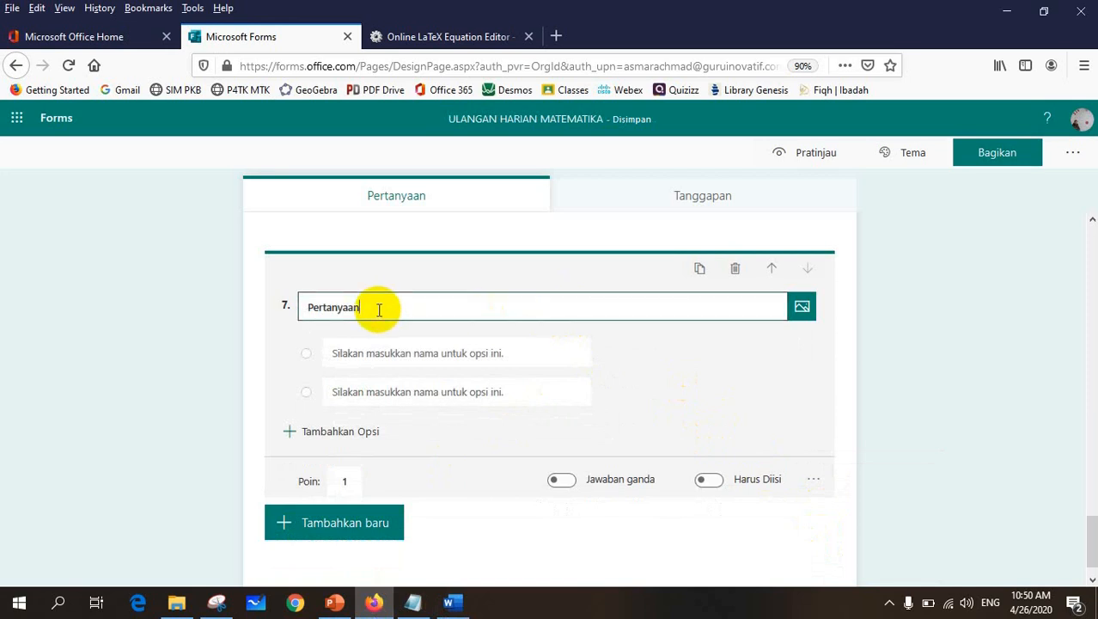
# Step: Replace question 7's placeholder title with the copied text starting "Perhatikan gambar berikut.", removing the leading number and the trailing empty lines
pyautogui.moveTo(375, 310); pyautogui.dragTo(292, 306)
pyautogui.write('5. Perhatikan gambar berikut. Daerah yang memenuhi sistem pertidaksamaan linear x + y ≤ 4; x + 3y ≥ 6; x ≥ 0; y ≥ 0 adalah ....')
pyautogui.press('BackSpace')
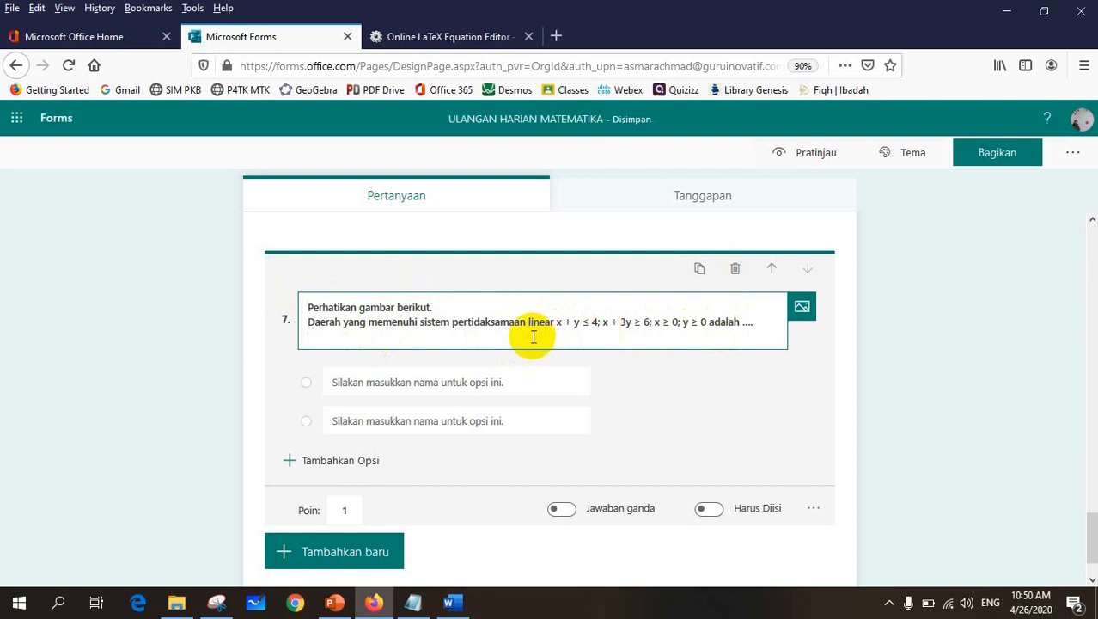
pyautogui.press('BackSpace')
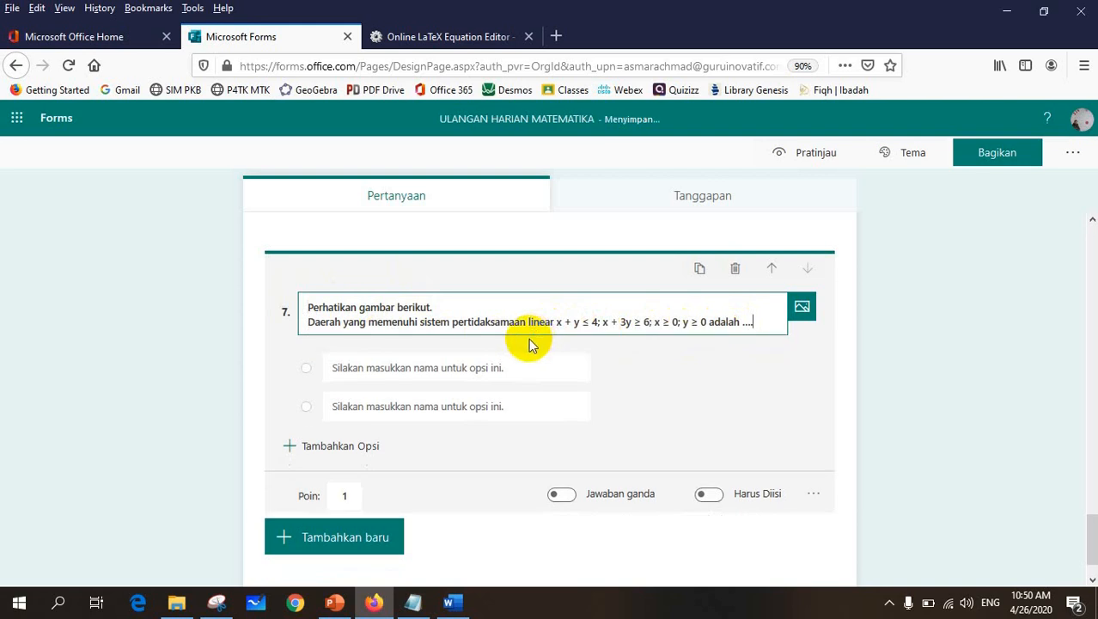
# Step: Capture question 5's graph from the Word document with Snipping Tool and save it as PNG file s5 in the GBR_SOAL folder
pyautogui.click(449, 601)
pyautogui.click(319, 451)
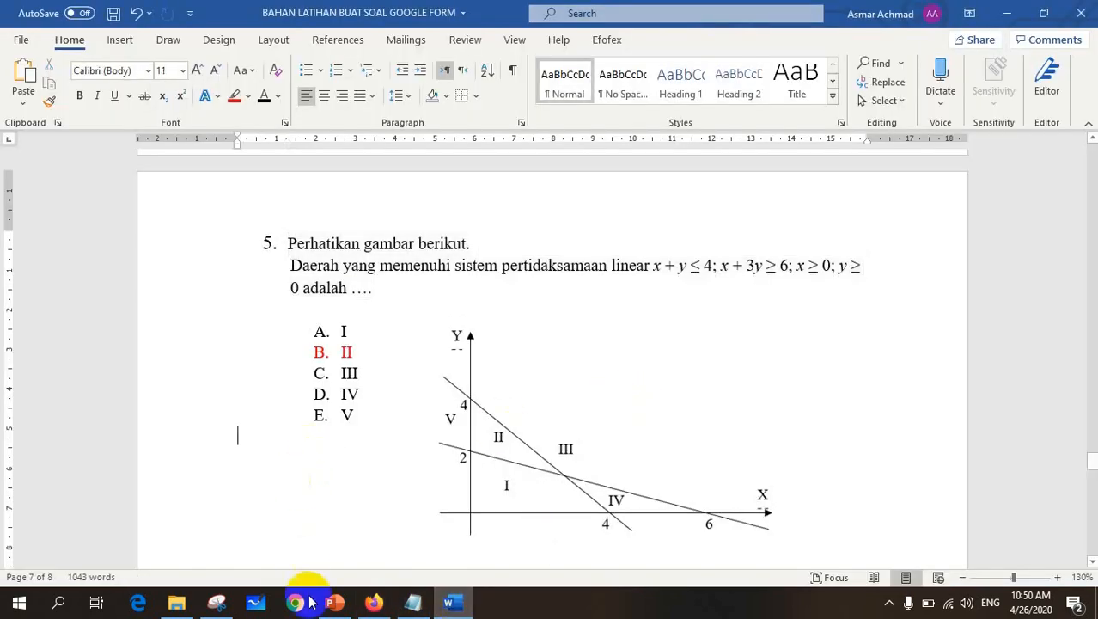
pyautogui.click(209, 610)
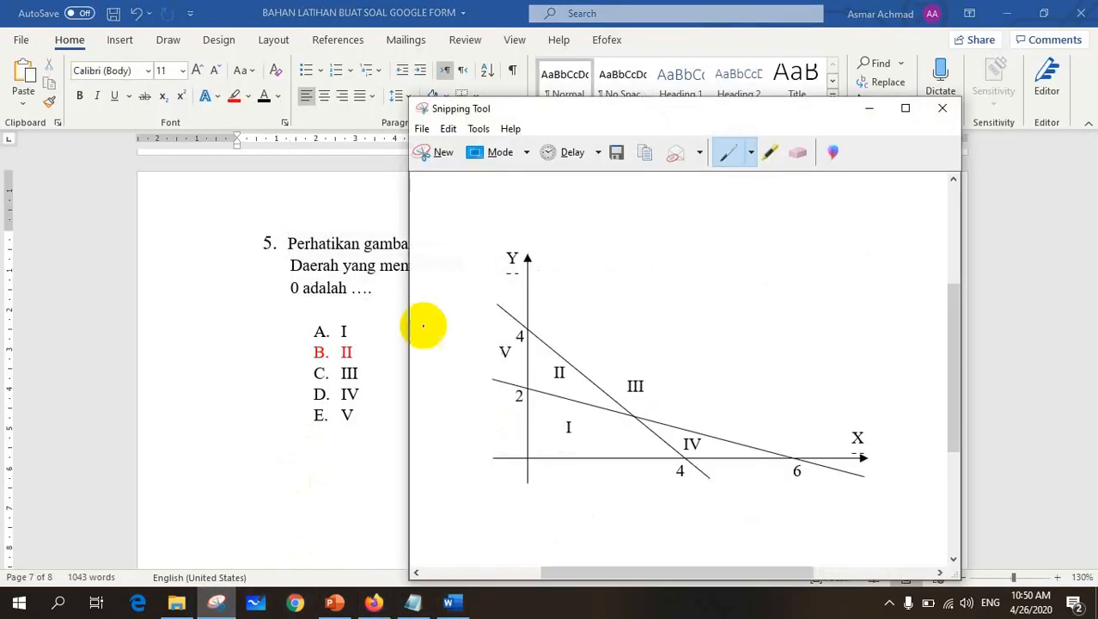
pyautogui.click(437, 151)
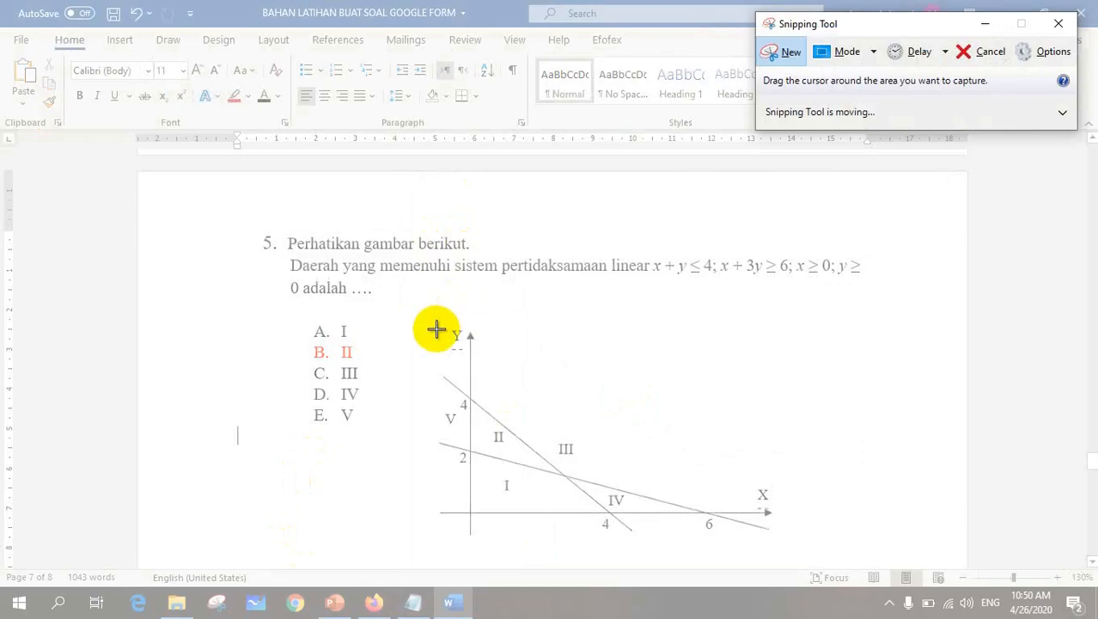
pyautogui.moveTo(436, 329); pyautogui.dragTo(770, 535)
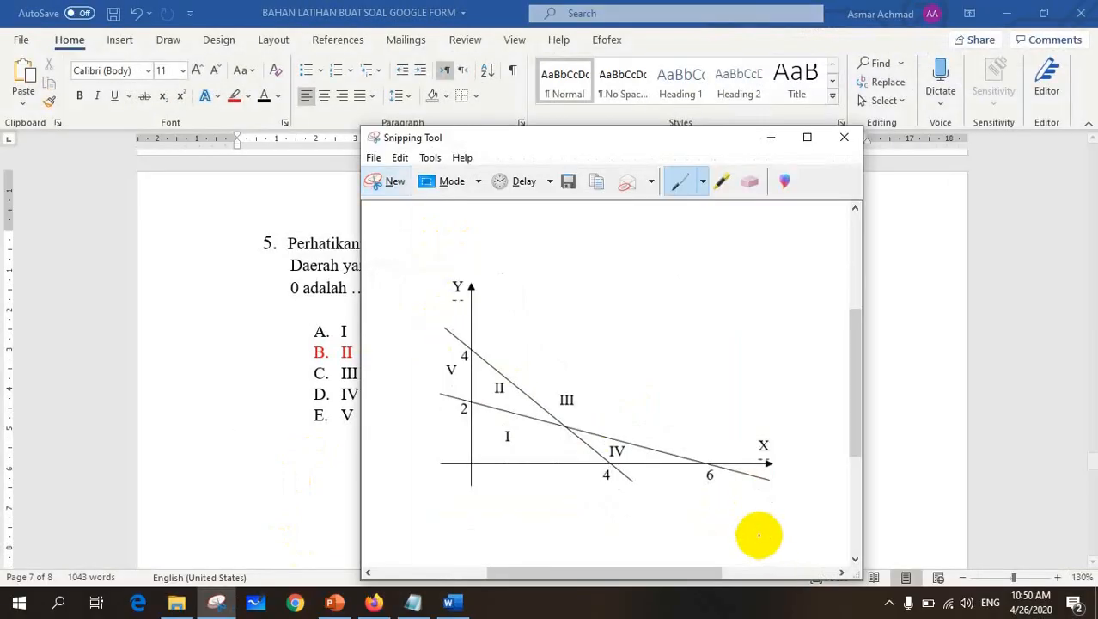
pyautogui.click(571, 184)
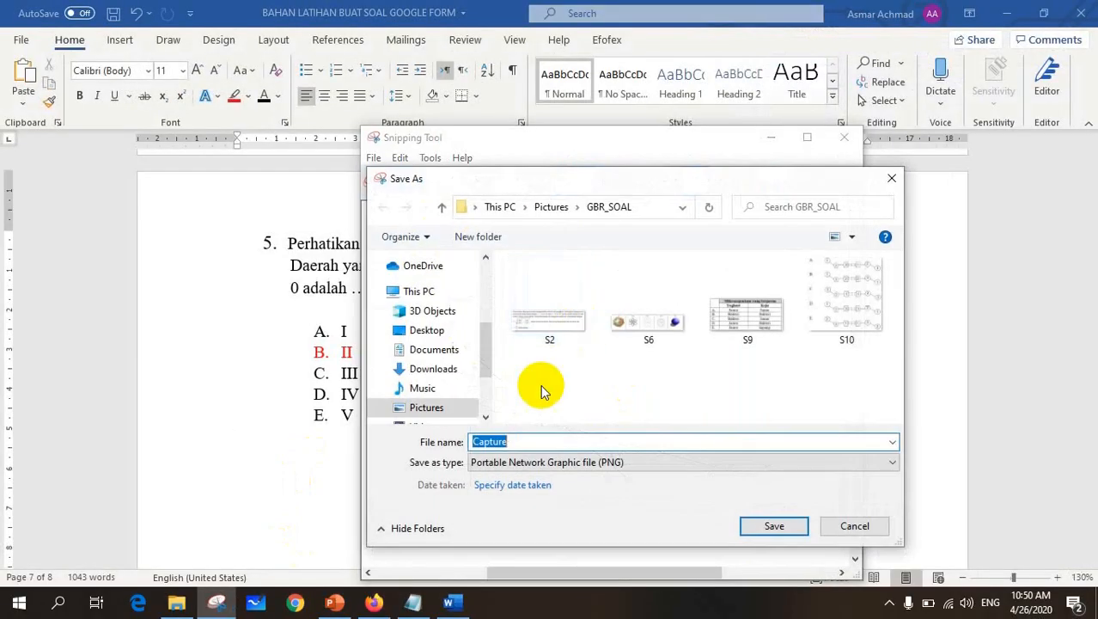
pyautogui.write('s5')
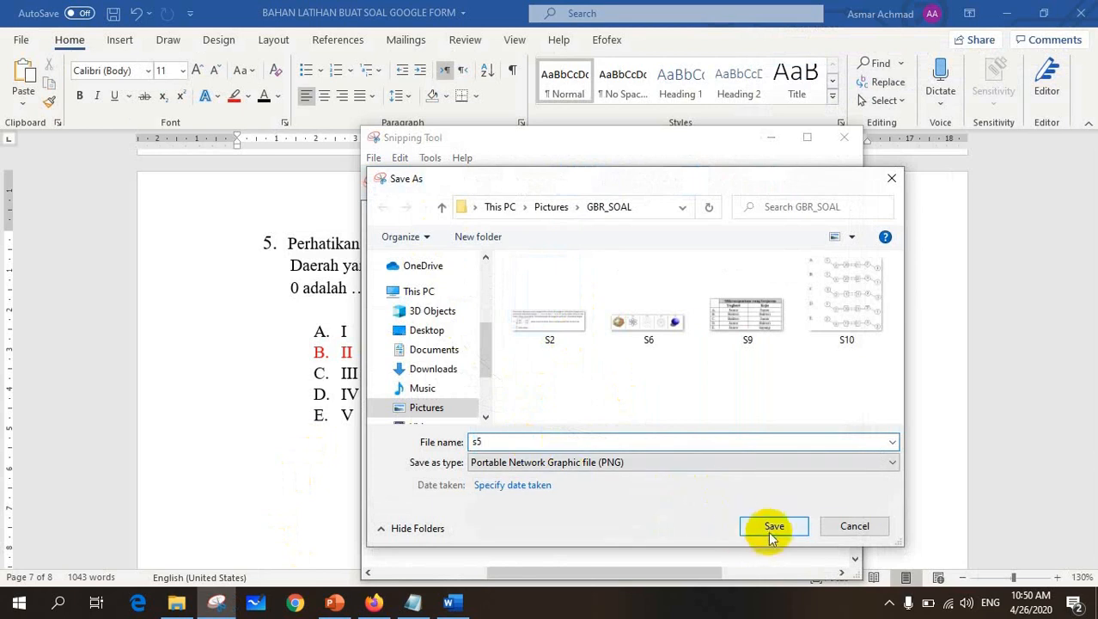
pyautogui.click(771, 525)
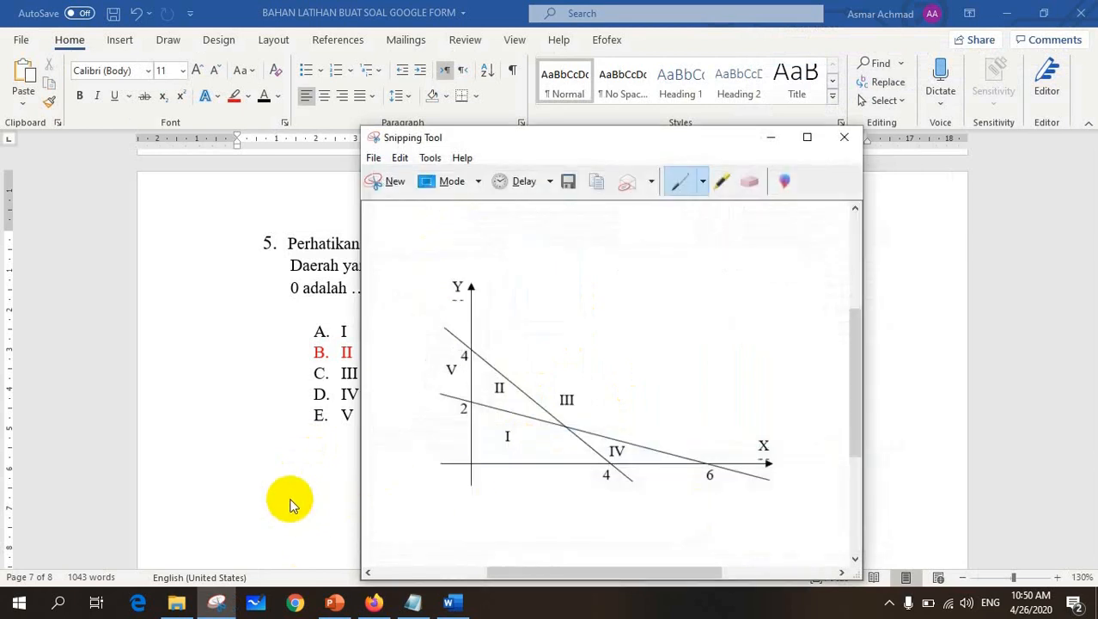
pyautogui.click(296, 507)
# Step: In Microsoft Forms, upload the image s5 from the GBR_SOAL folder as question 7's picture
pyautogui.click(373, 602)
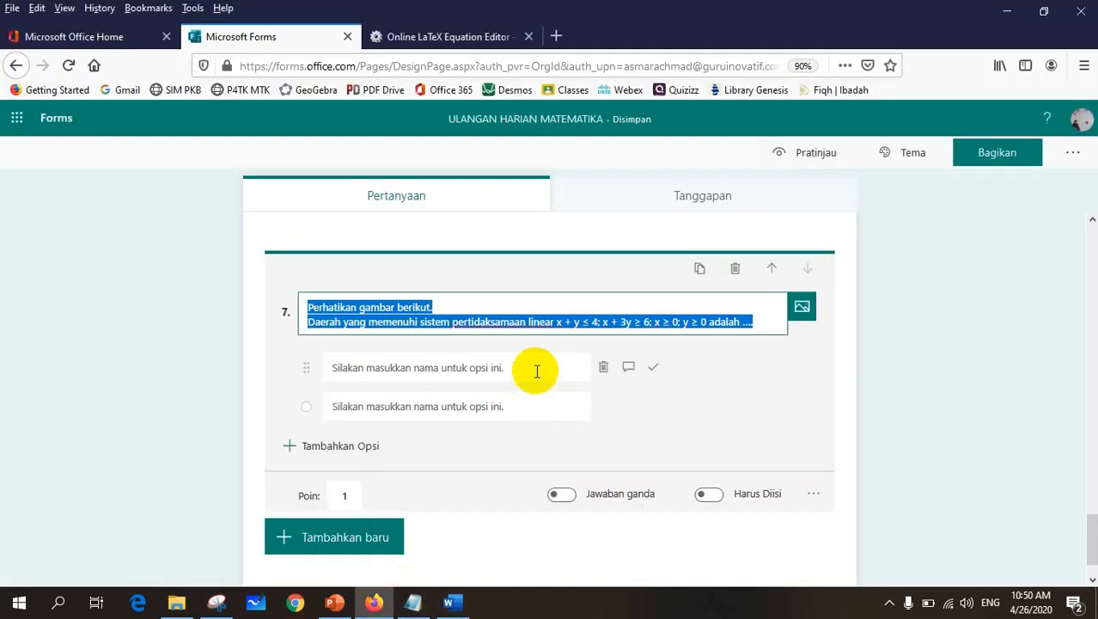
pyautogui.click(802, 310)
pyautogui.click(900, 255)
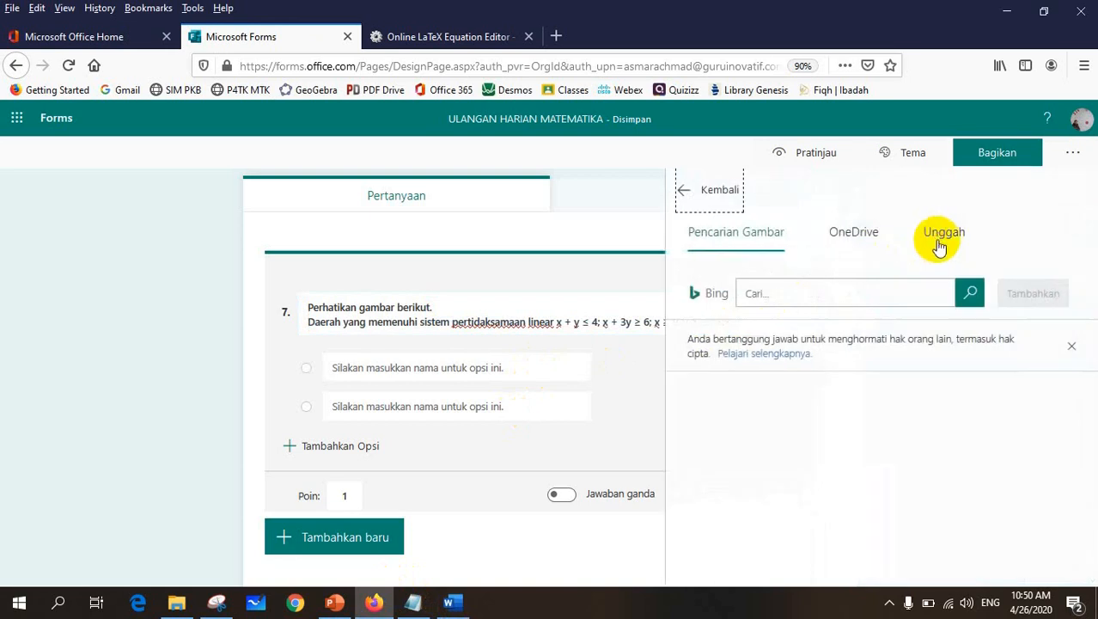
pyautogui.click(940, 241)
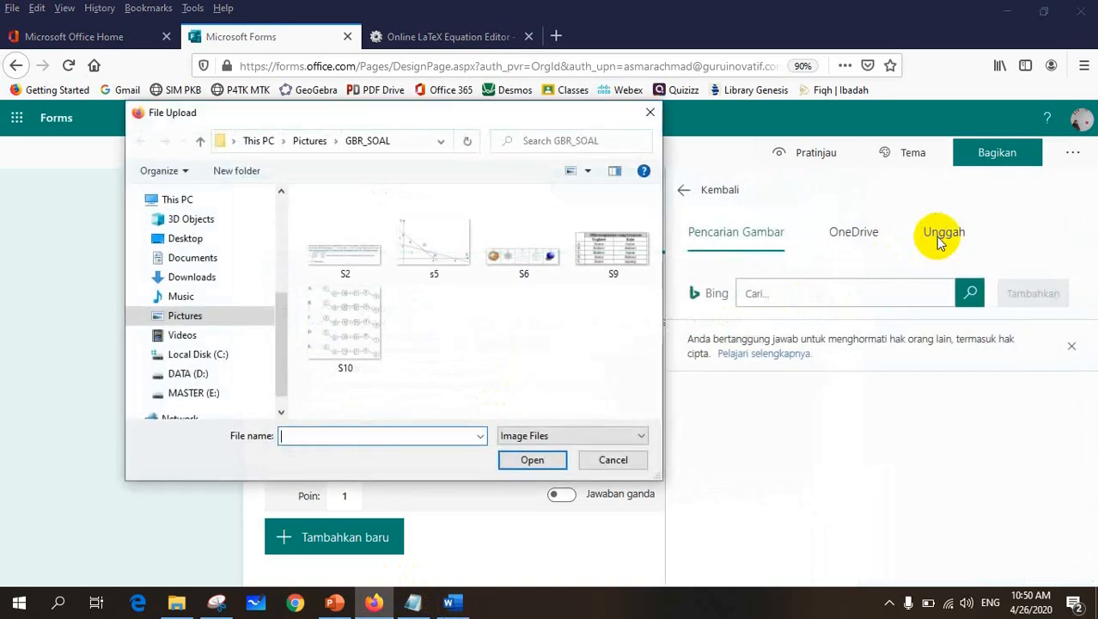
pyautogui.click(429, 258)
pyautogui.click(533, 462)
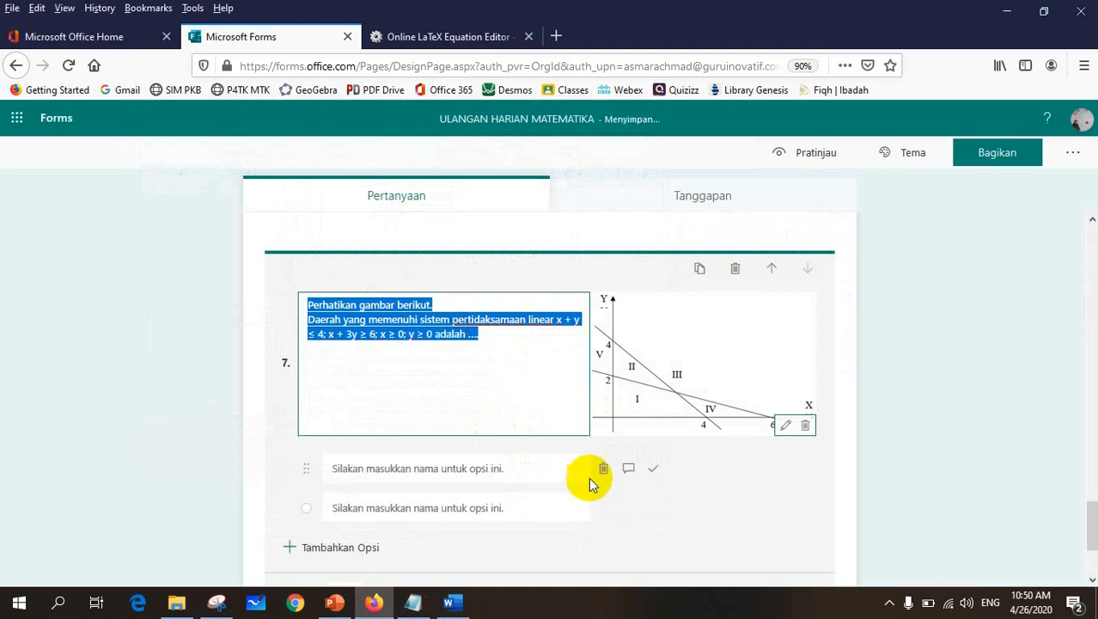
# Step: Copy question 5's answer choices I to V from the Word document without their letter numbering and paste them as question 7's options in Forms
pyautogui.click(449, 604)
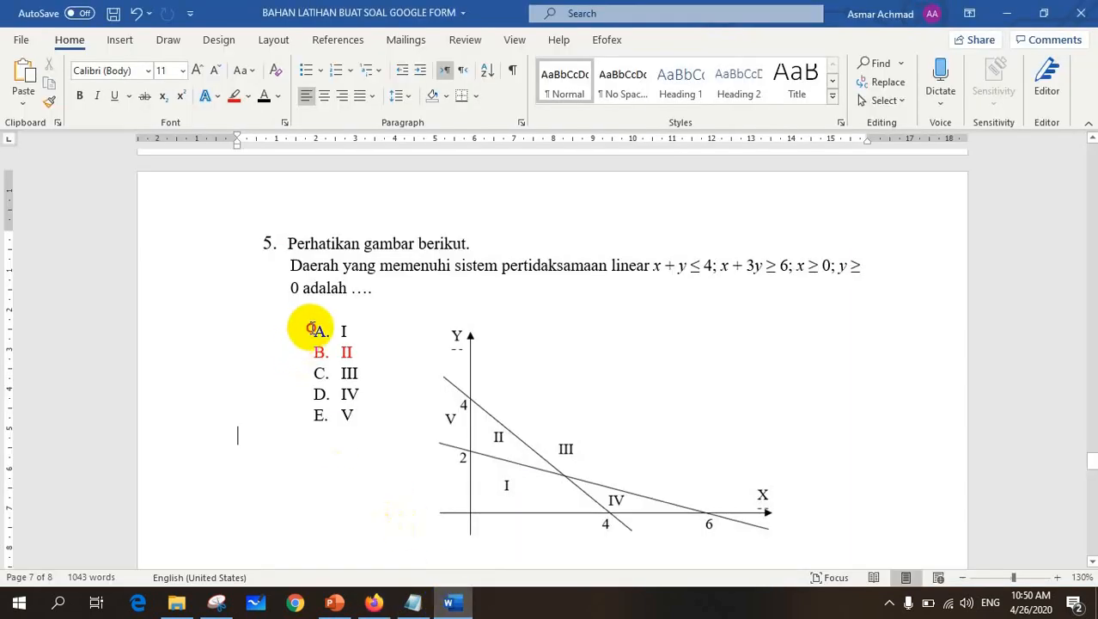
pyautogui.moveTo(312, 328); pyautogui.dragTo(359, 395)
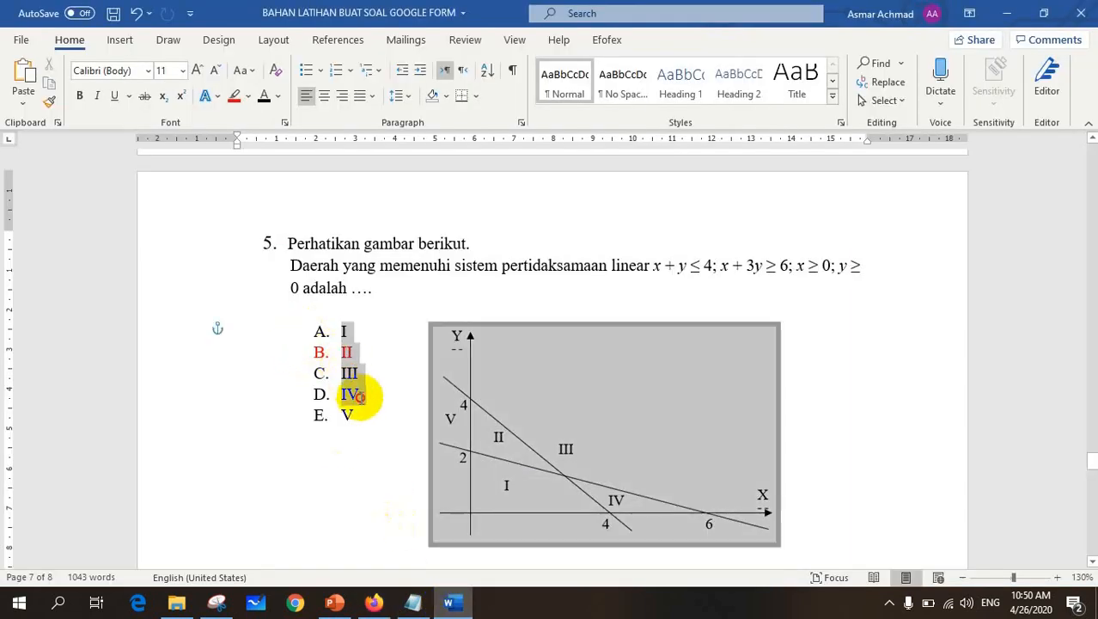
pyautogui.click(336, 70)
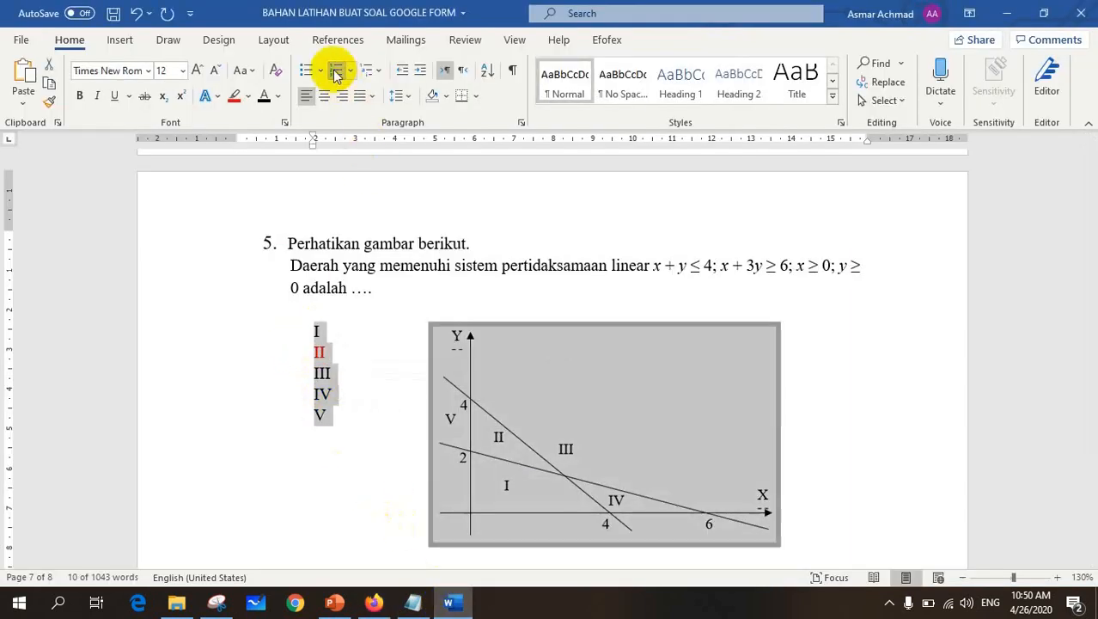
pyautogui.click(136, 17)
pyautogui.click(373, 602)
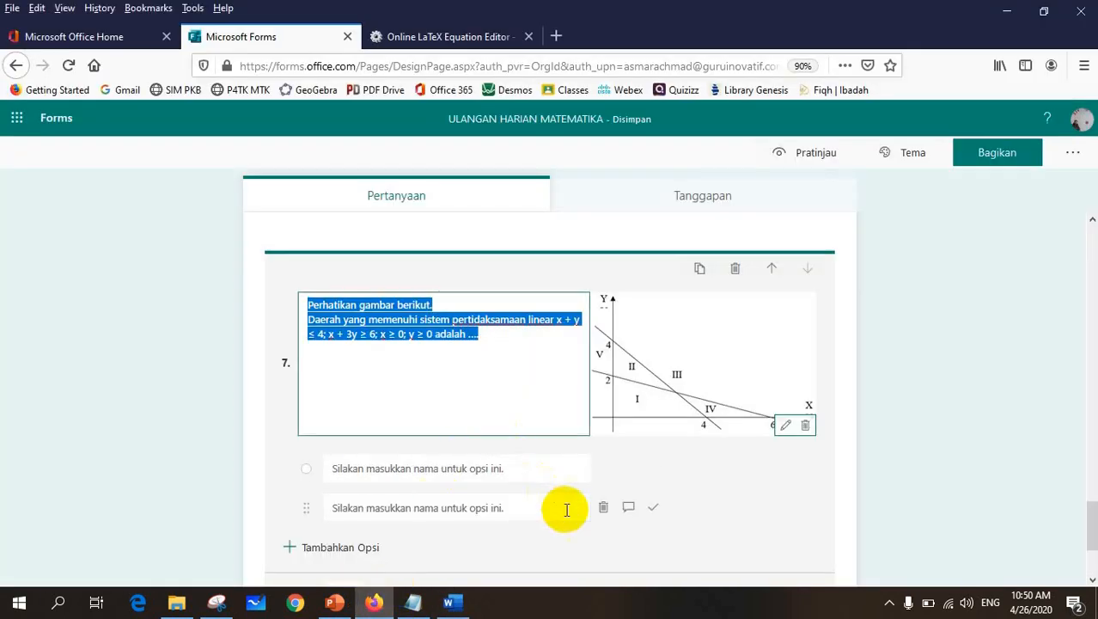
pyautogui.click(602, 506)
pyautogui.write('I II III IV V')
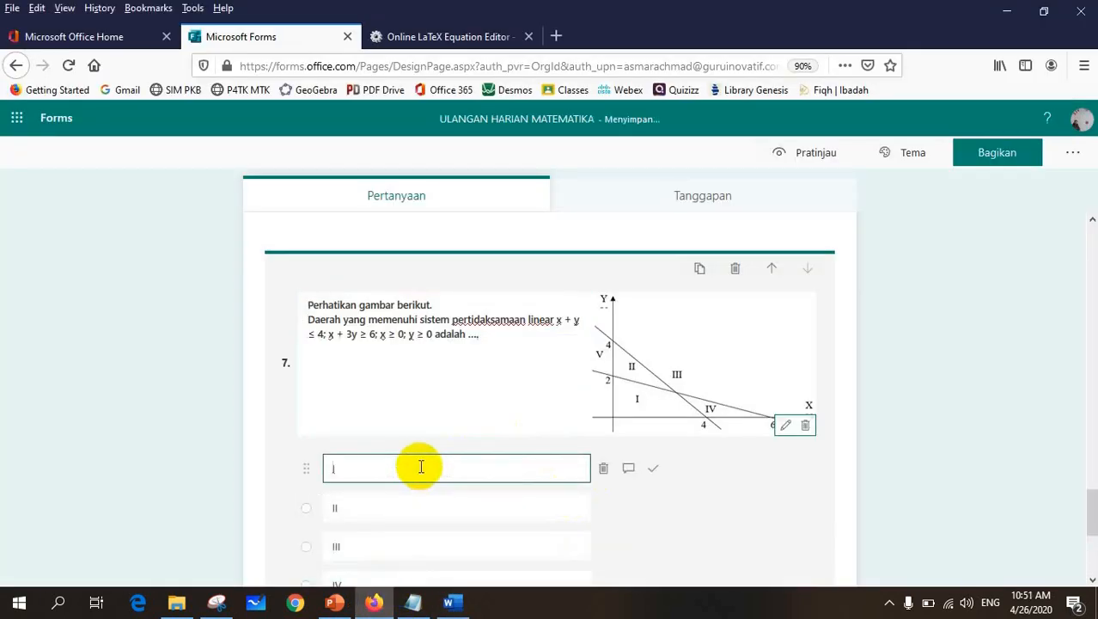
# Step: Check question 5's answer key in the Word document and mark option II as question 7's correct answer in Forms
pyautogui.scroll(-2, 419, 466)
pyautogui.click(451, 605)
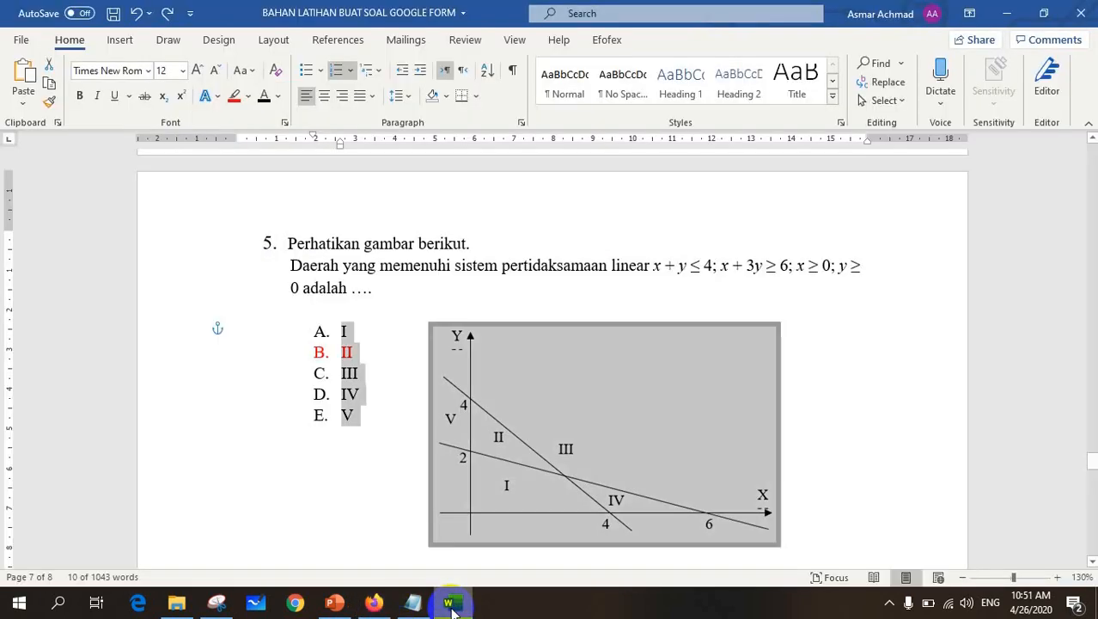
pyautogui.click(378, 605)
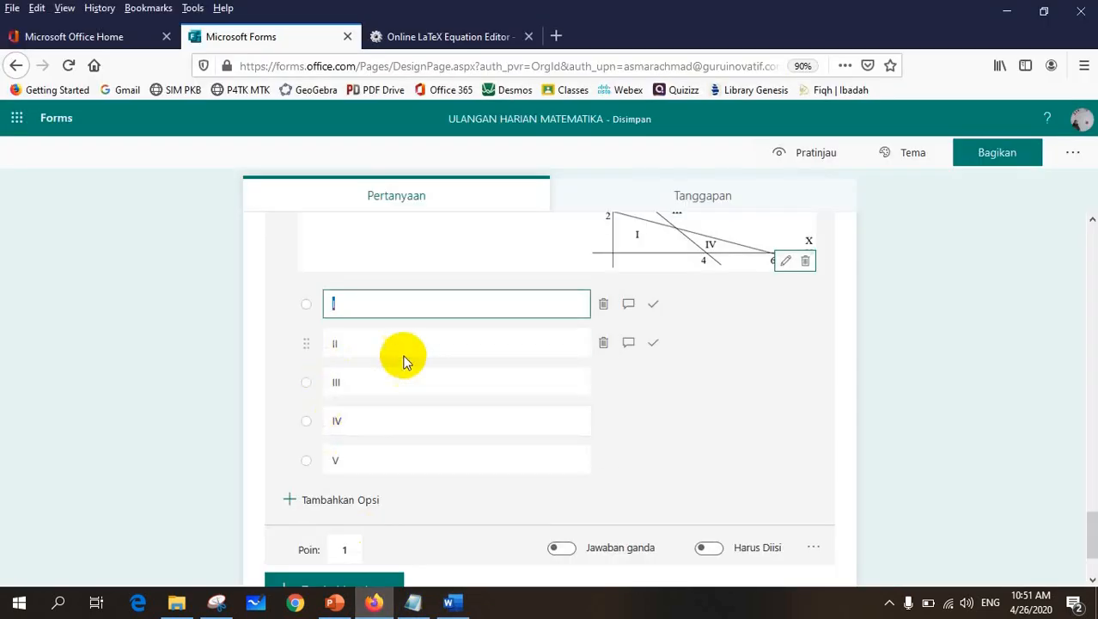
pyautogui.click(654, 345)
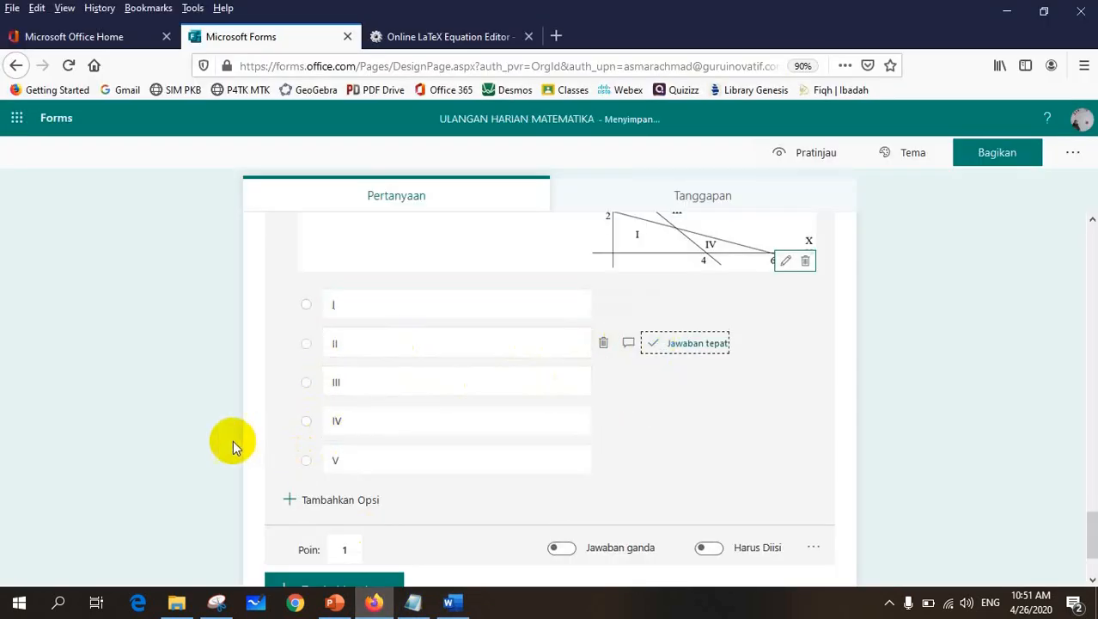
pyautogui.click(203, 445)
pyautogui.scroll(3, 344, 412)
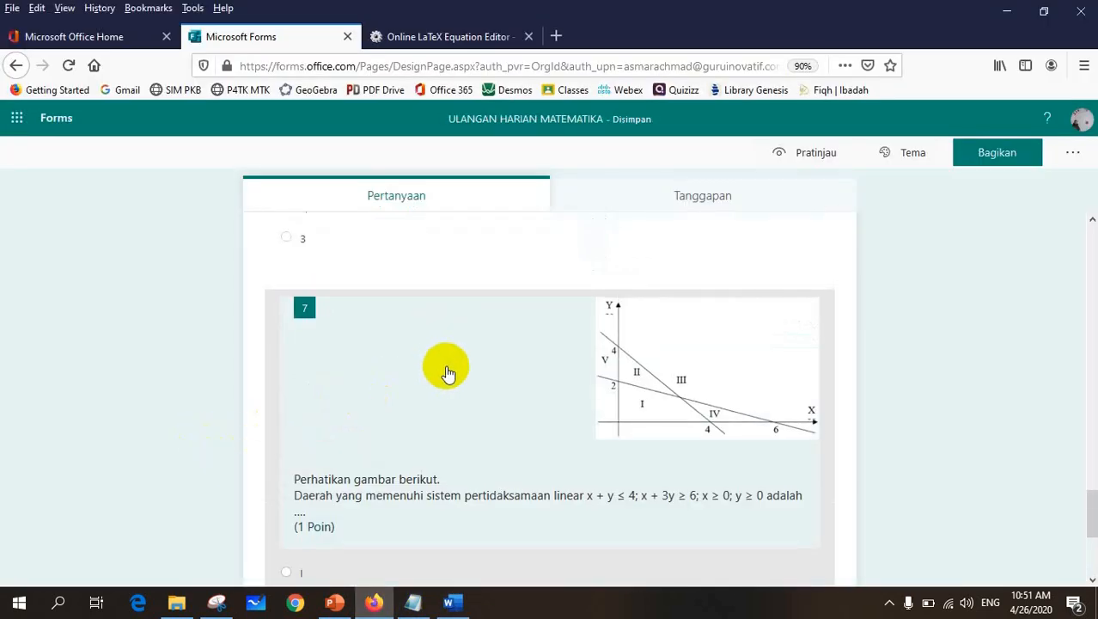
# Step: Add a new choice question as question 8 and bring up question 6 with its answer choices in the Word document
pyautogui.scroll(-3, 453, 362)
pyautogui.click(294, 523)
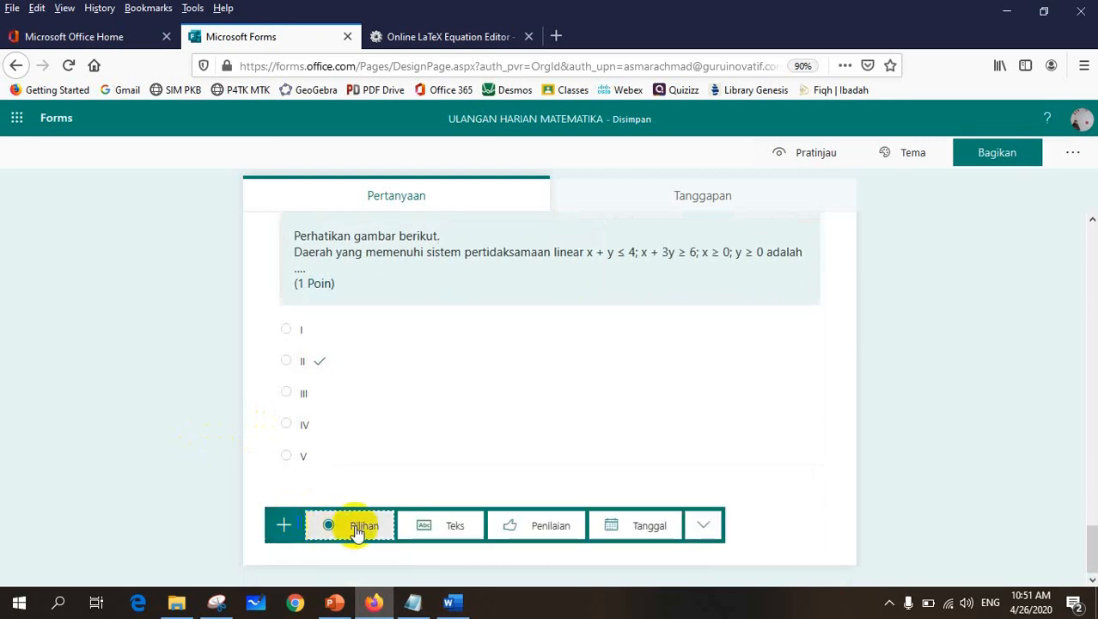
pyautogui.click(360, 529)
pyautogui.click(453, 604)
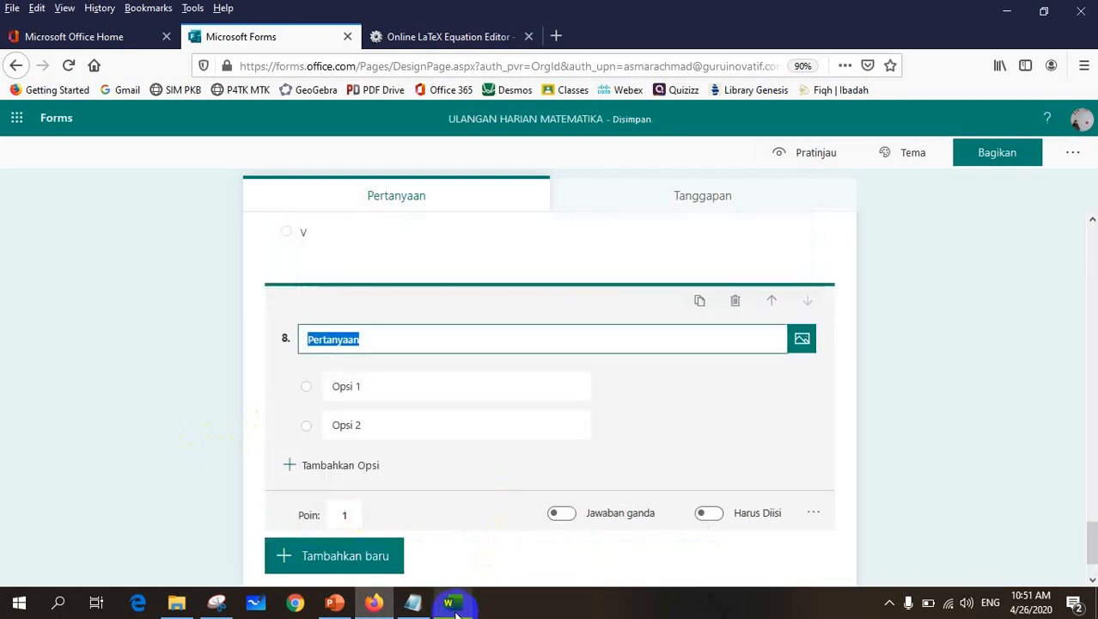
pyautogui.scroll(-8, 661, 392)
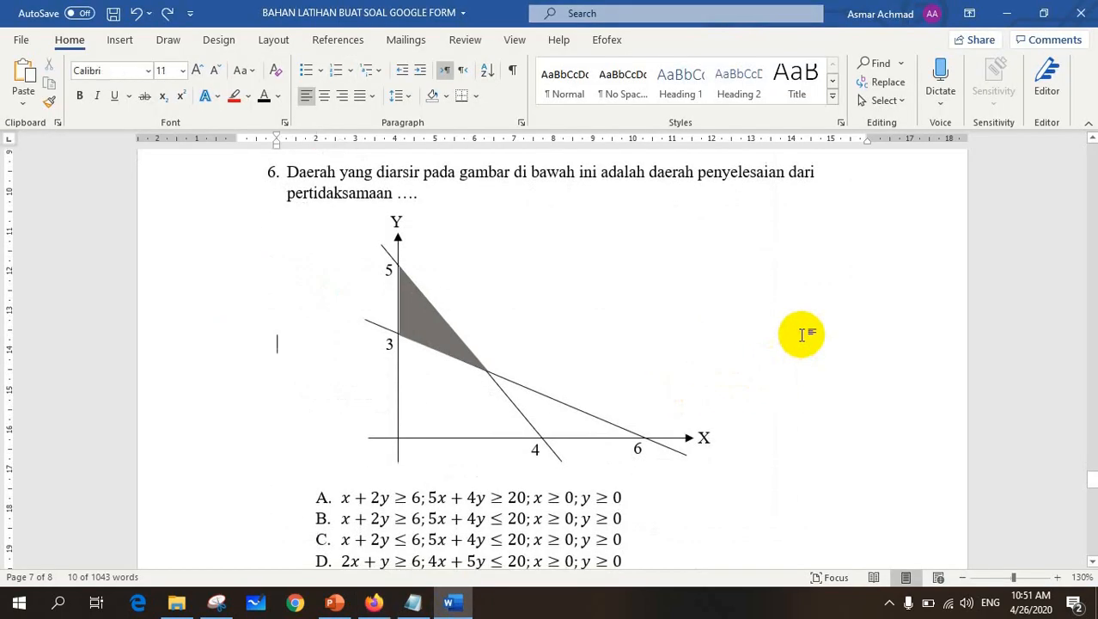
pyautogui.scroll(-3, 649, 201)
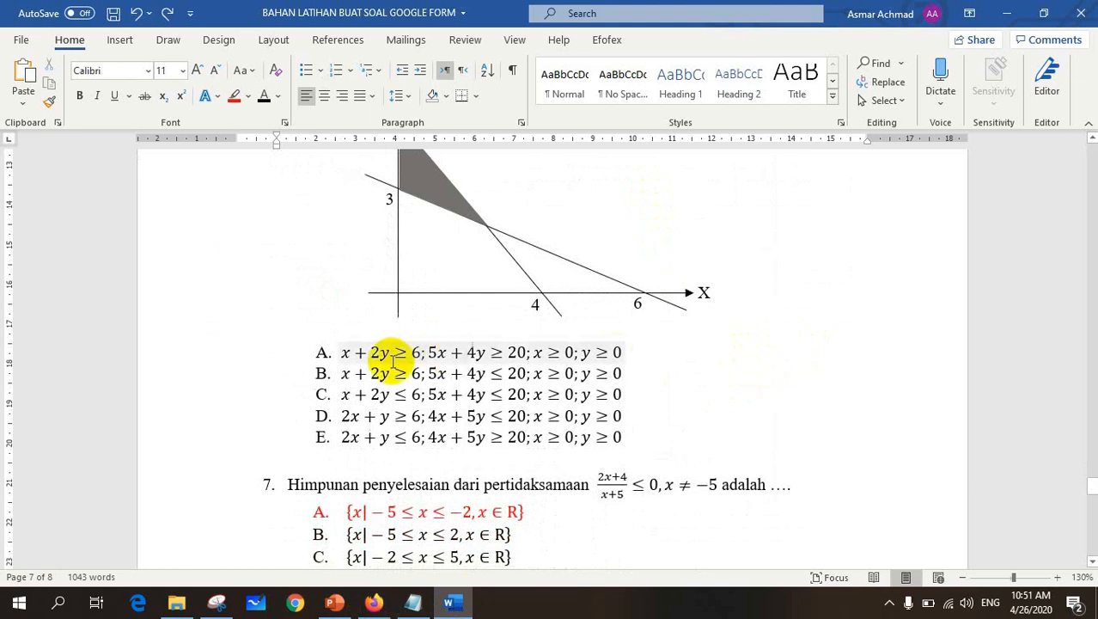
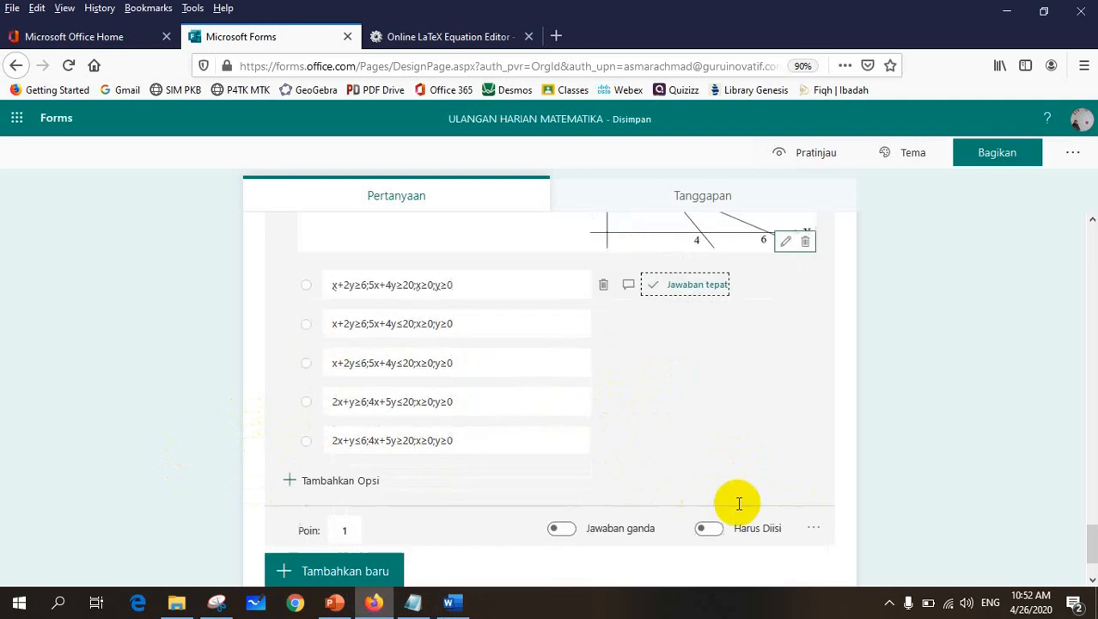
# Step: Turn on the math option for question 8 so its answer choices are formatted as equations
pyautogui.click(816, 446)
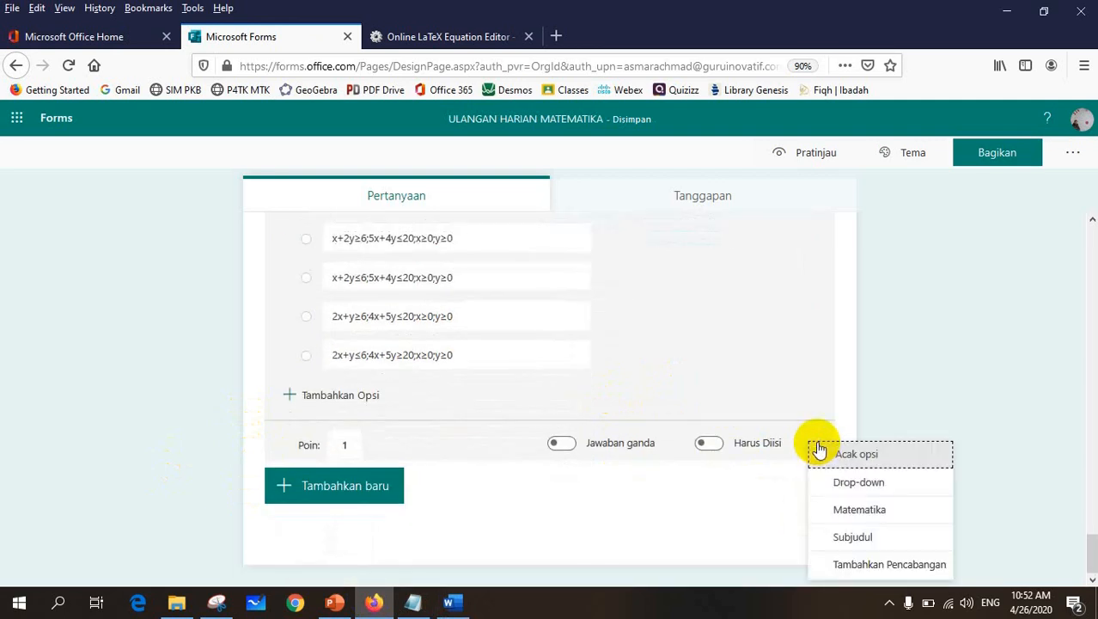
pyautogui.click(866, 512)
pyautogui.scroll(3, 307, 294)
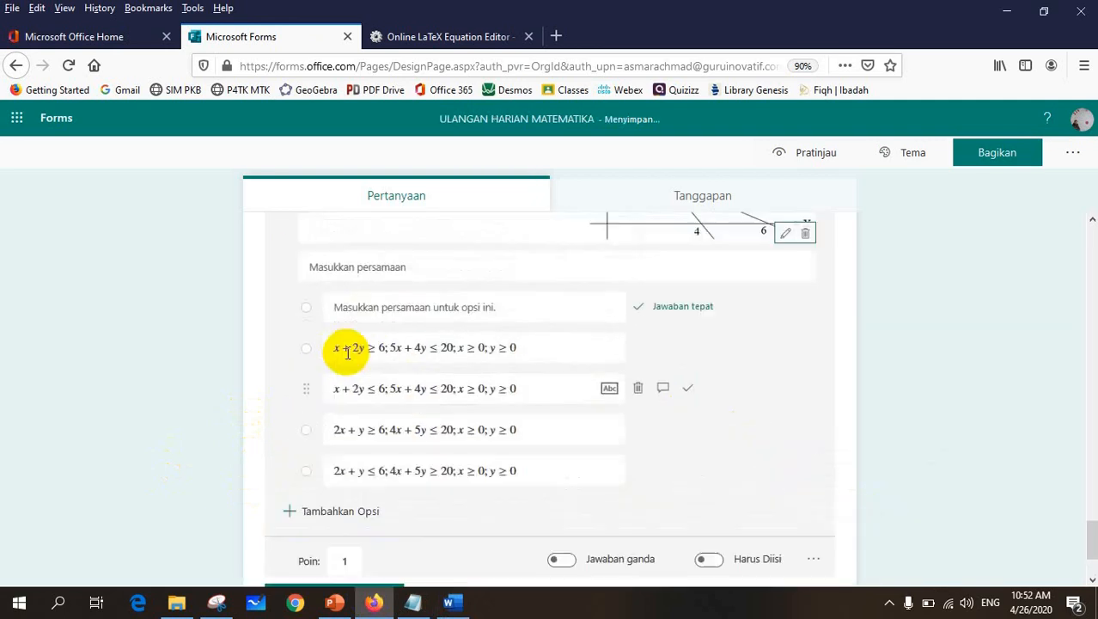
pyautogui.scroll(-3, 713, 481)
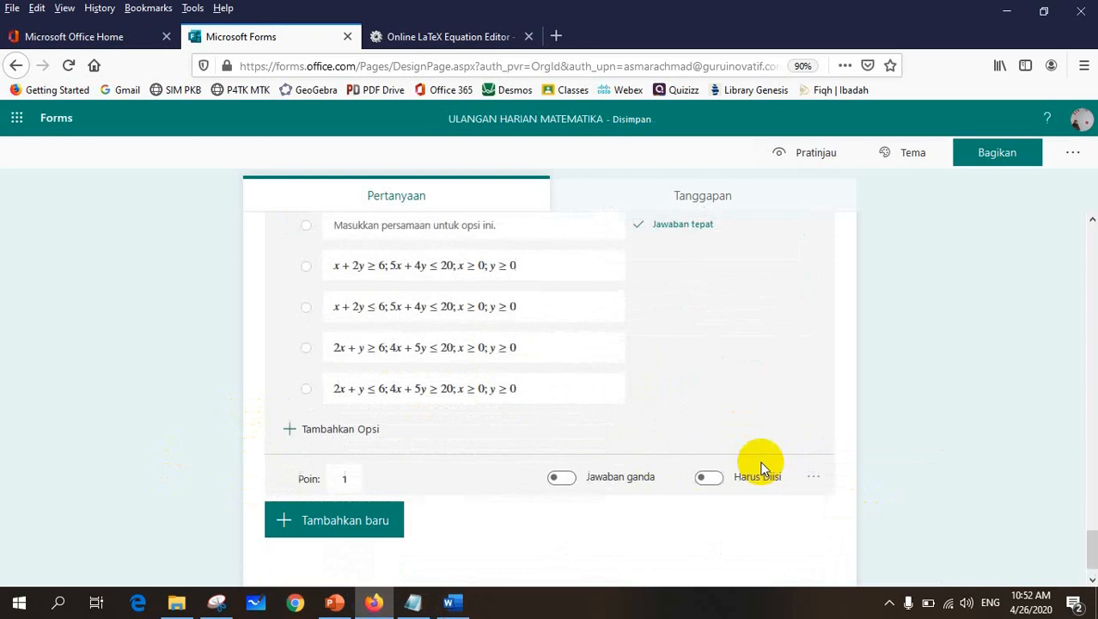
pyautogui.scroll(1, 422, 373)
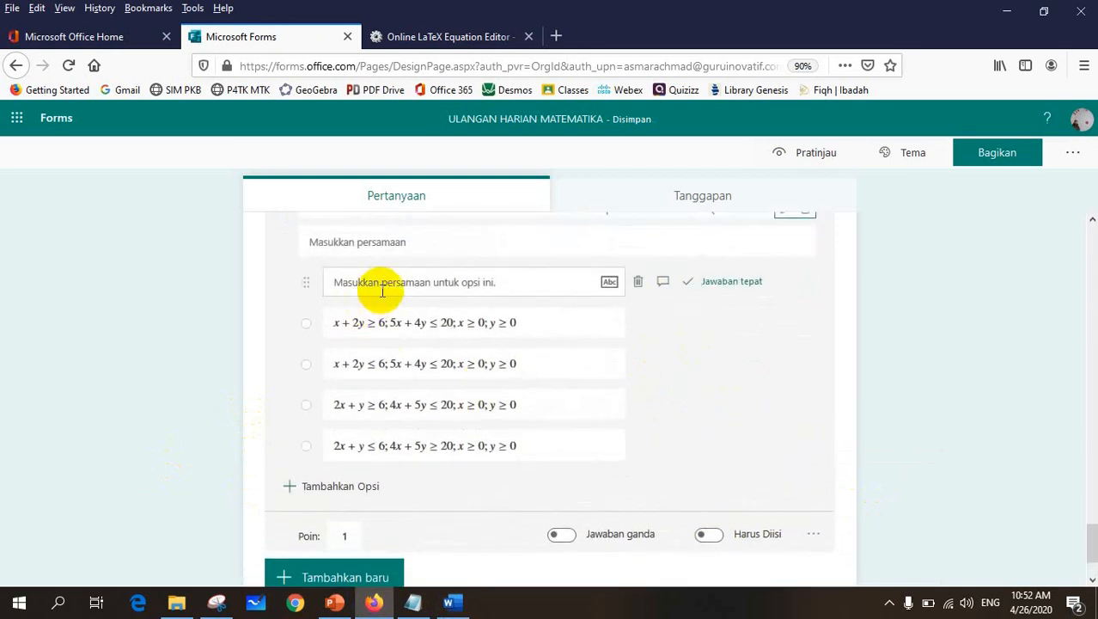
# Step: Copy question 6's choice A from the Word document and paste it as question 8's empty first option, x + 2y ≥ 6; 5x + 4y ≥ 20; x ≥ 0; y ≥ 0
pyautogui.click(453, 601)
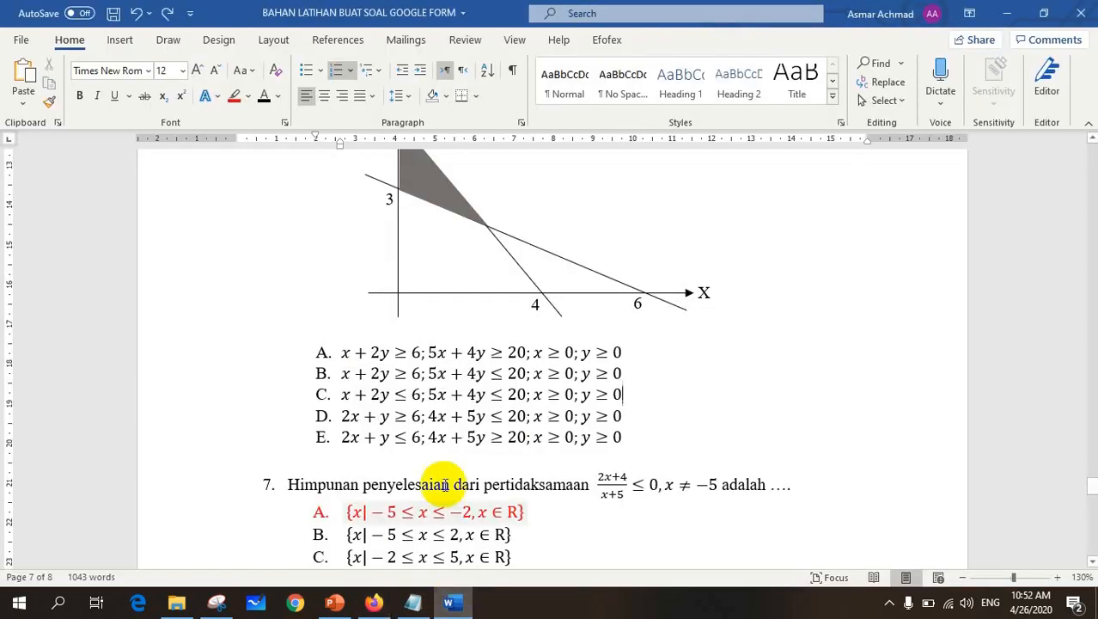
pyautogui.moveTo(342, 352); pyautogui.dragTo(627, 351)
pyautogui.click(374, 602)
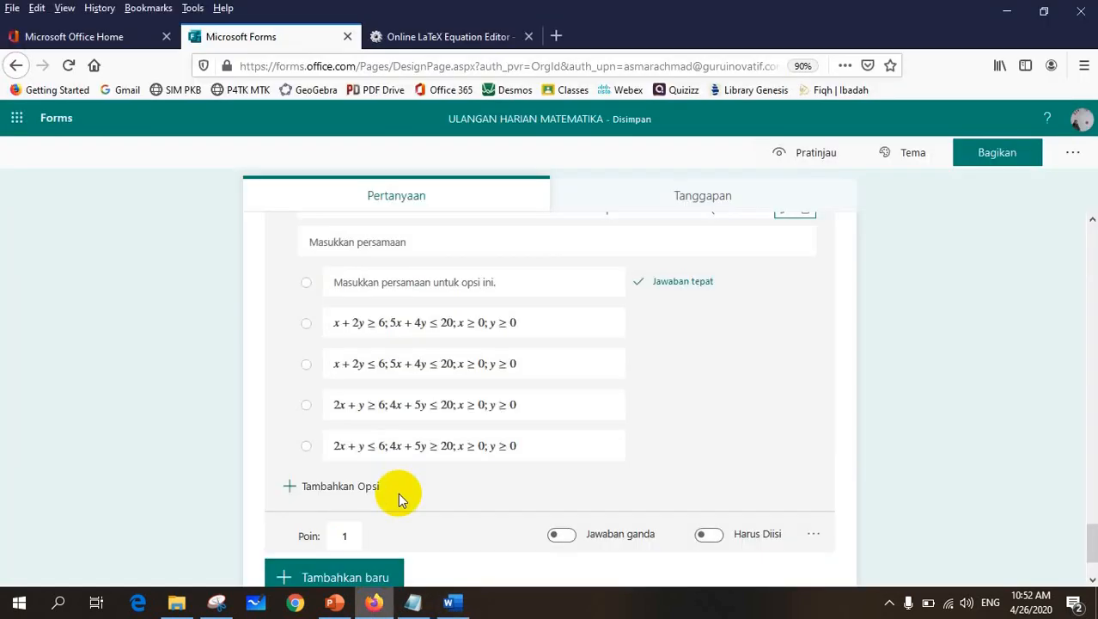
pyautogui.click(370, 284)
pyautogui.write('x + 2y ≥ 6;5x + 4y ≥ 20;x ≥ 0;y ≥ 0')
pyautogui.click(207, 343)
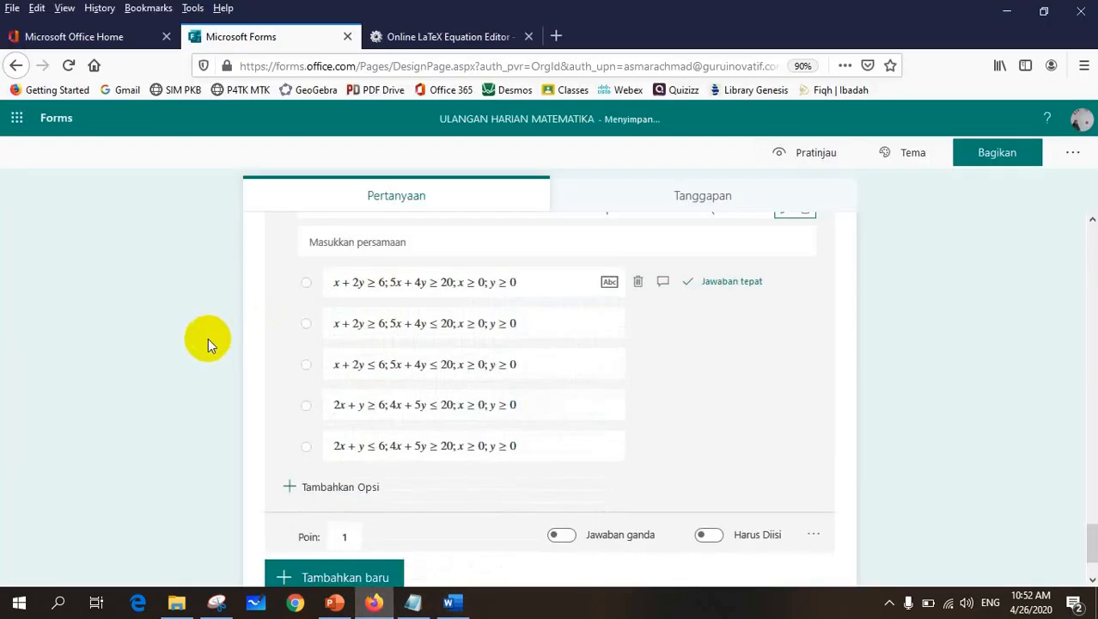
# Step: Add a new choice question as question 9 and bring up question 7 in the Word document
pyautogui.scroll(-2, 208, 342)
pyautogui.click(287, 490)
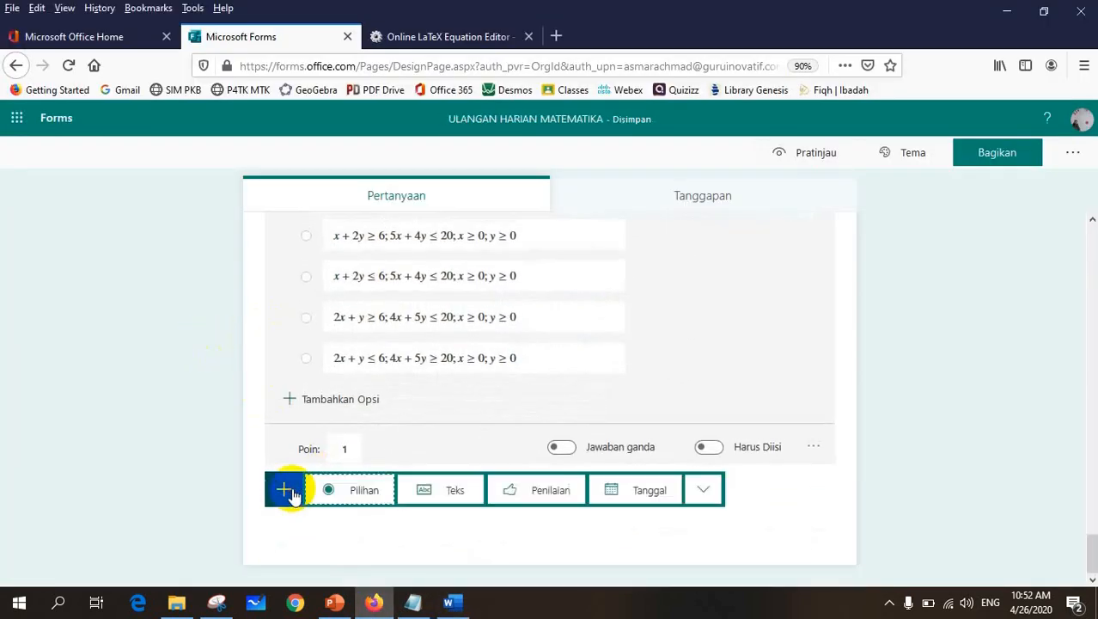
pyautogui.click(335, 492)
pyautogui.click(448, 602)
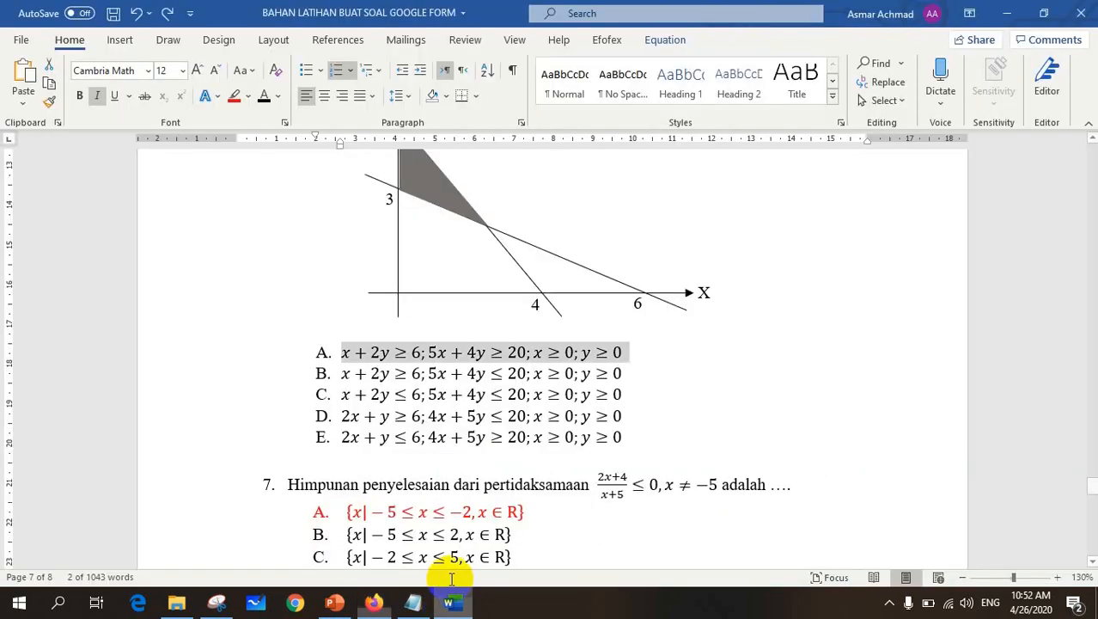
pyautogui.scroll(-3, 535, 411)
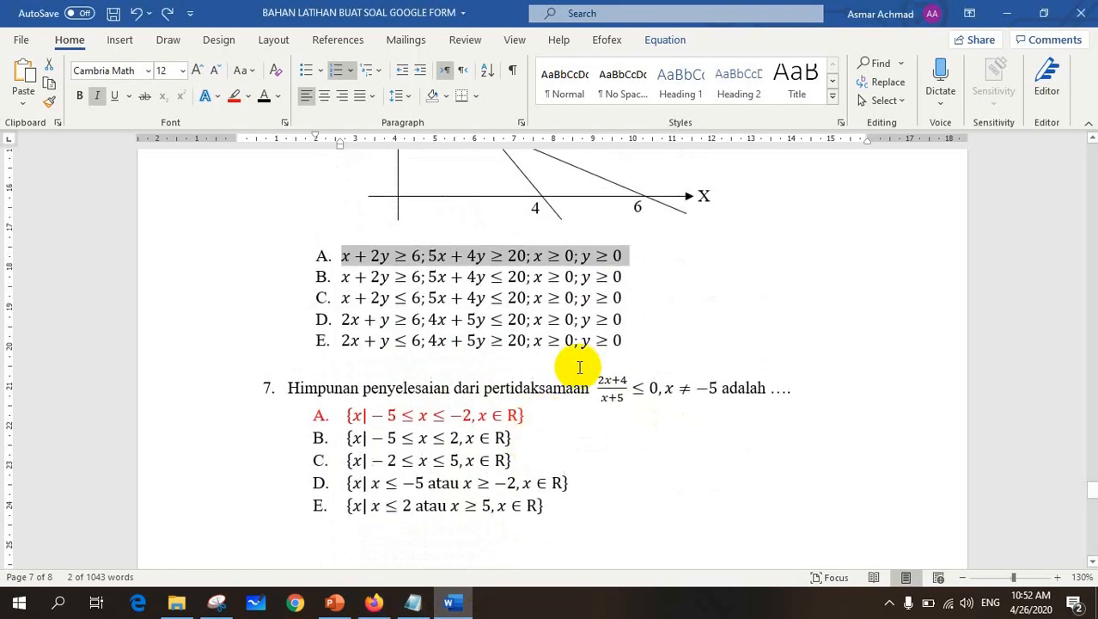
pyautogui.scroll(2, 550, 395)
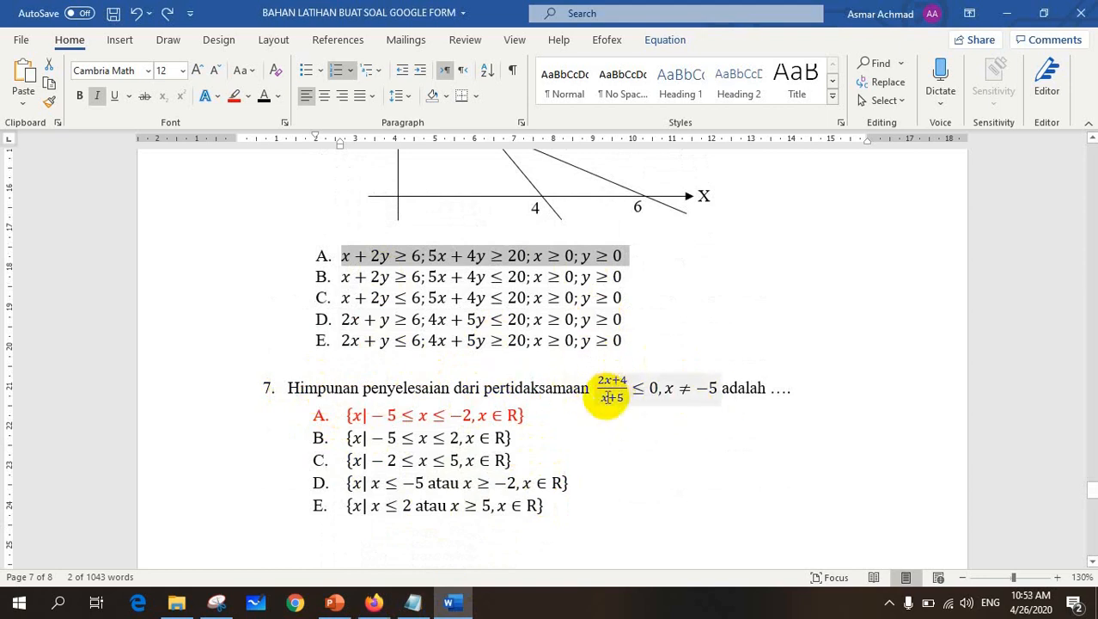
# Step: Move "adalah …." in the Word document's question 7 onto its own unnumbered line below the inequality
pyautogui.click(724, 389)
pyautogui.press('Return')
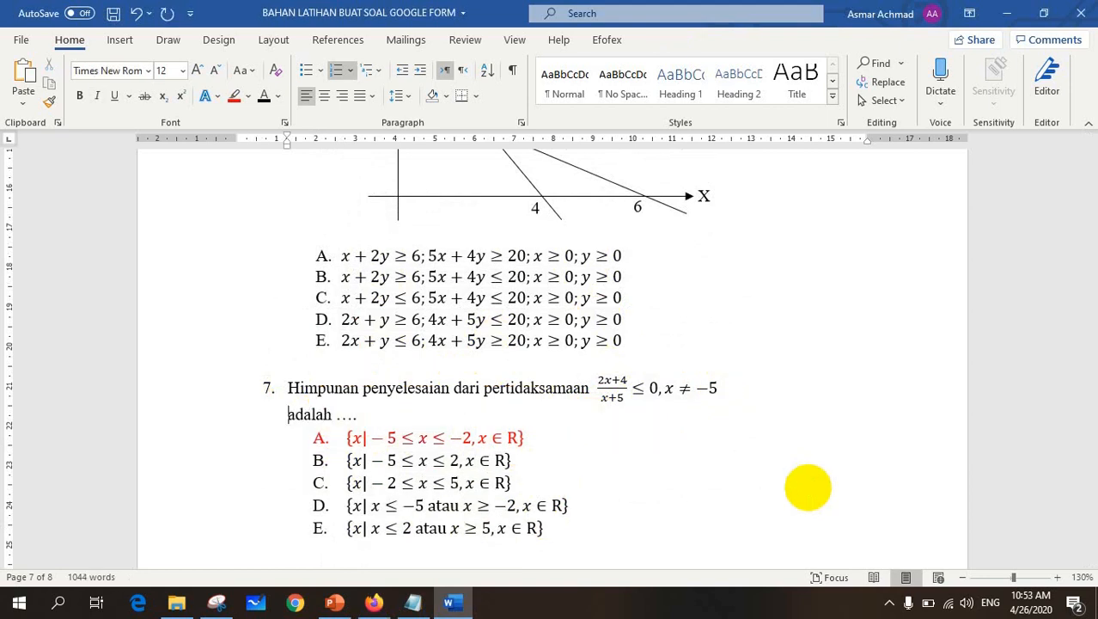
pyautogui.press('BackSpace')
# Step: Capture question 7's text and inequality from the Word document with Snipping Tool and save it as PNG file S7 in the GBR_SOAL folder
pyautogui.scroll(-1, 739, 481)
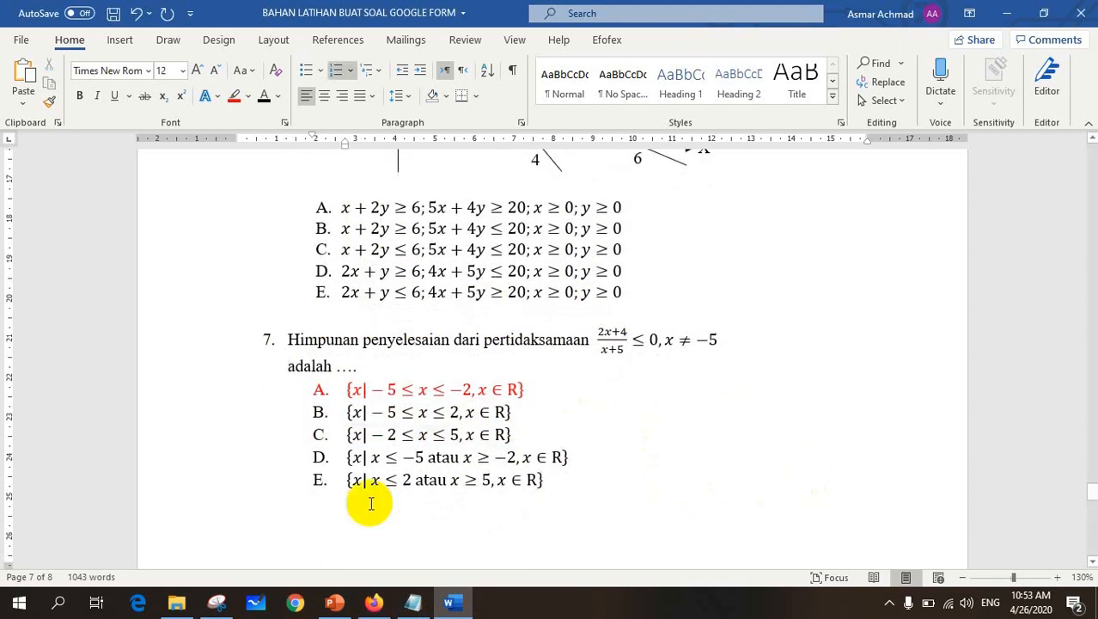
pyautogui.click(216, 601)
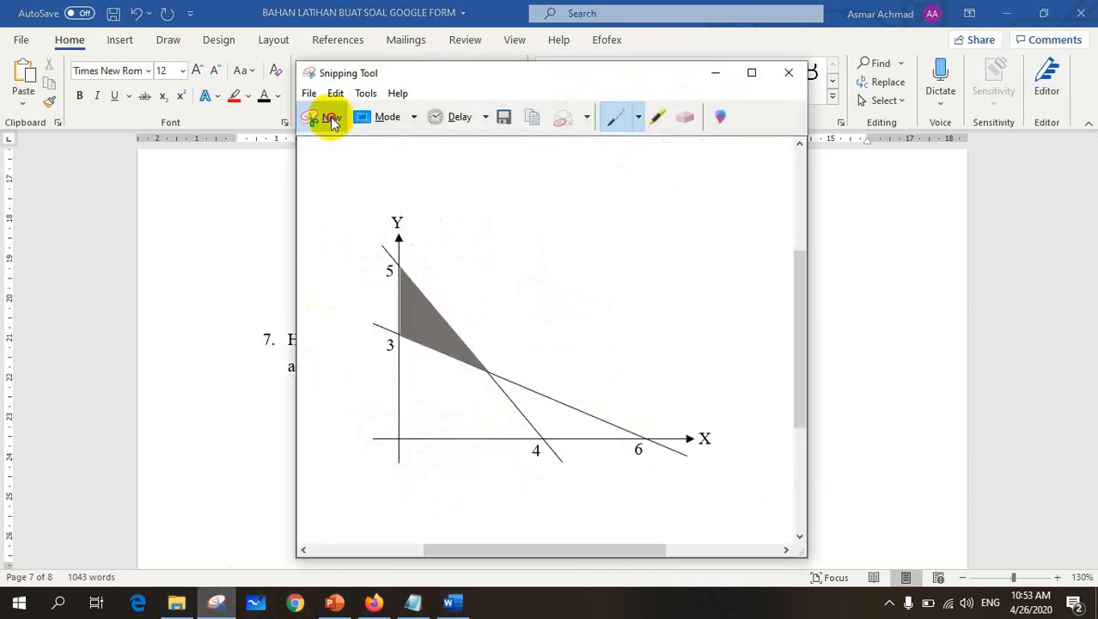
pyautogui.click(331, 118)
pyautogui.moveTo(283, 323); pyautogui.dragTo(725, 375)
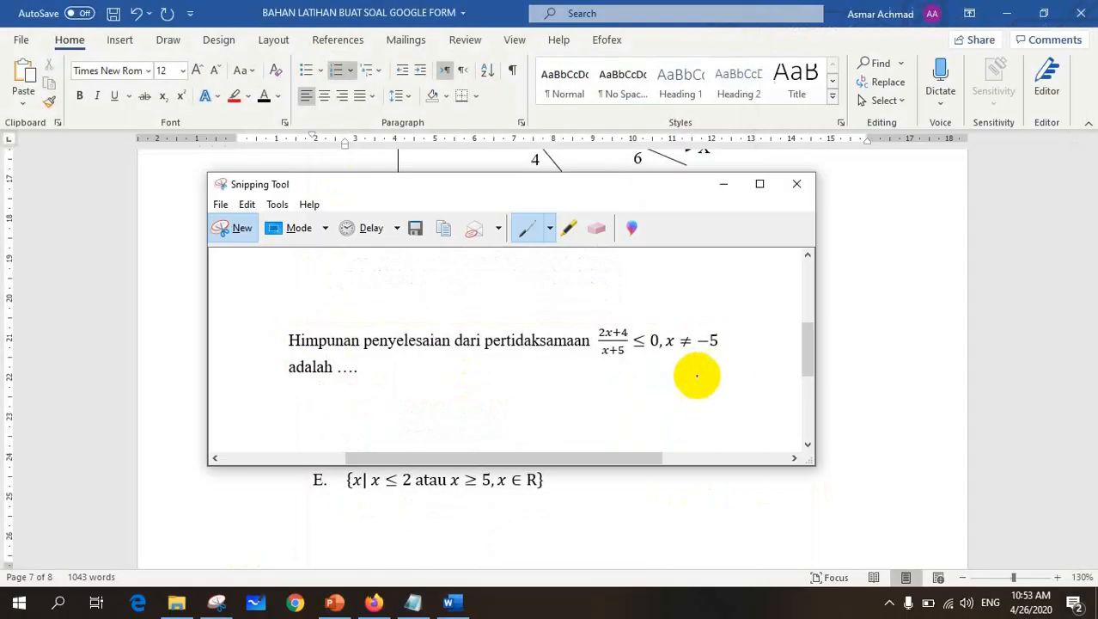
pyautogui.click(416, 230)
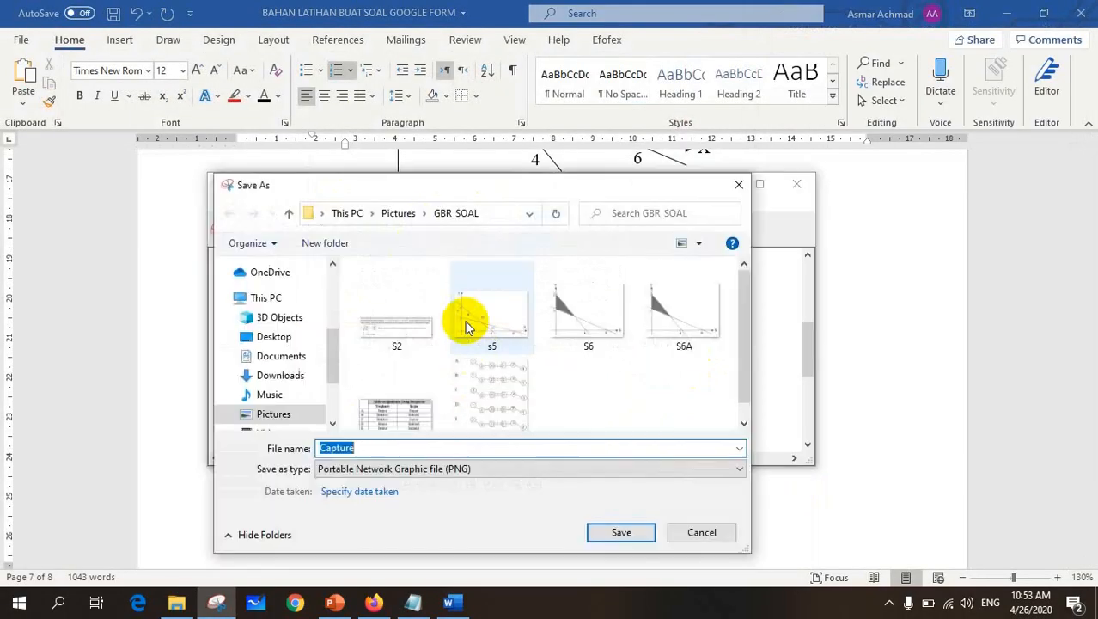
pyautogui.write('S7')
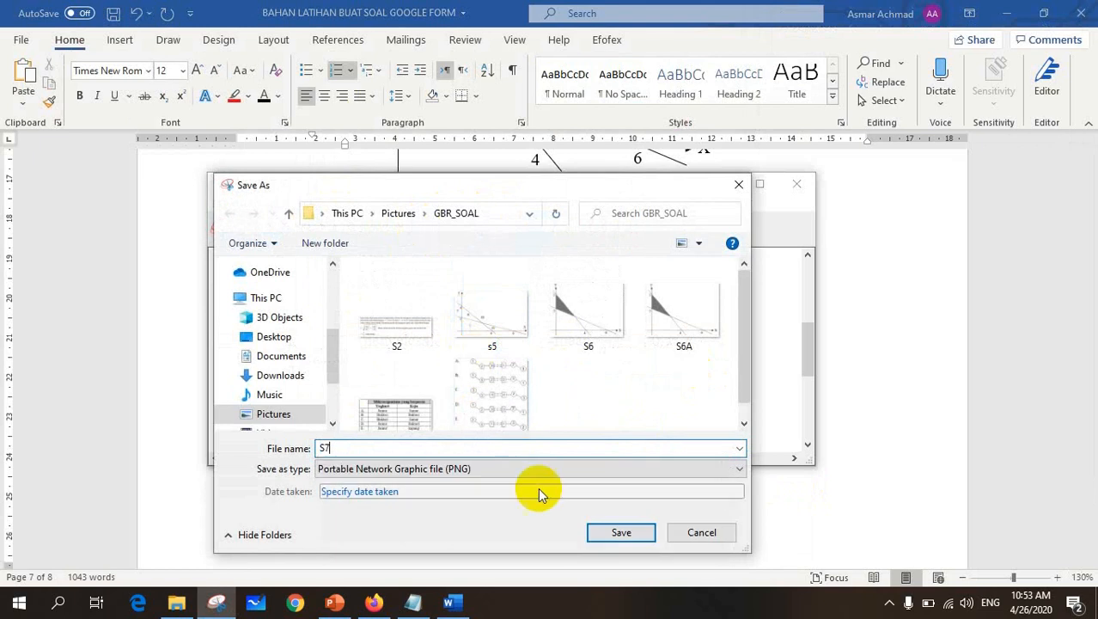
pyautogui.click(620, 532)
# Step: Return to the form in Firefox and turn off the Matematika and Subjudul settings for question 9
pyautogui.click(373, 602)
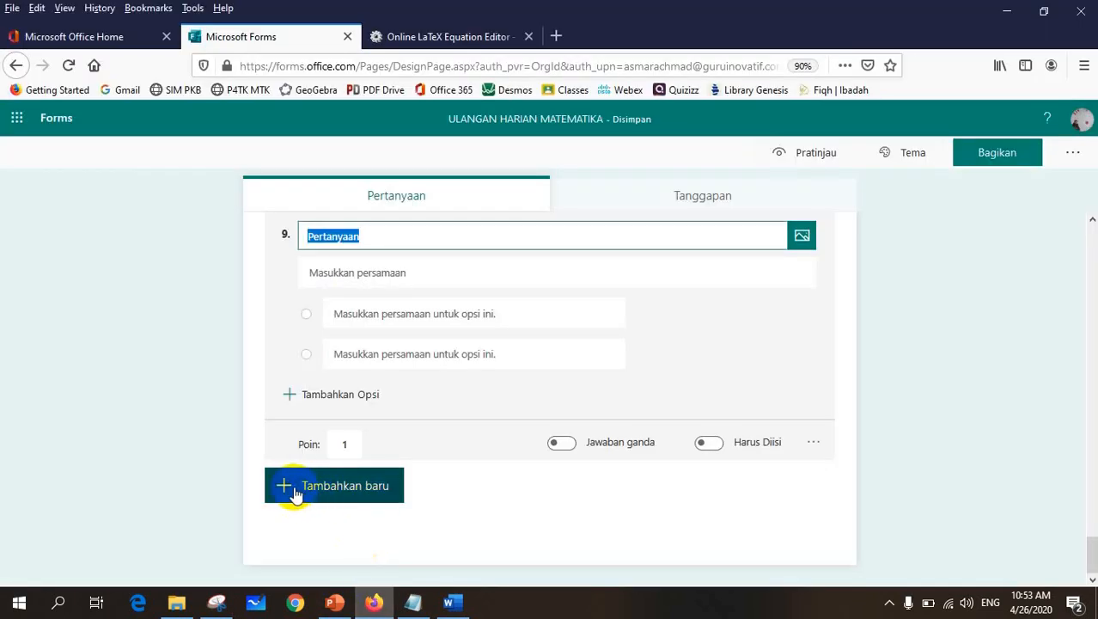
pyautogui.scroll(2, 392, 257)
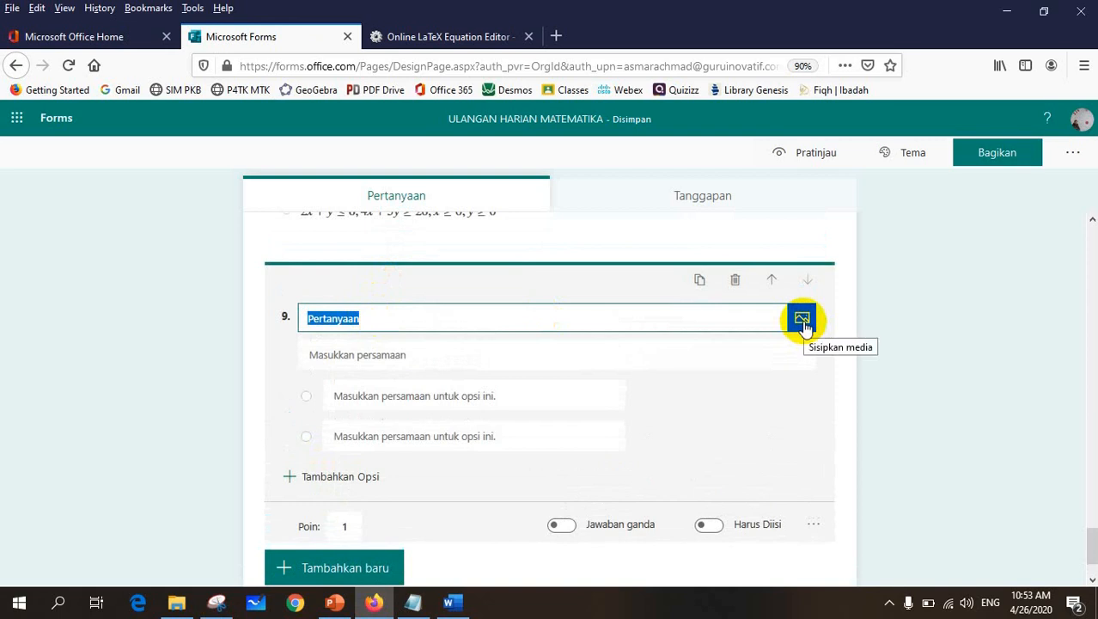
pyautogui.click(814, 528)
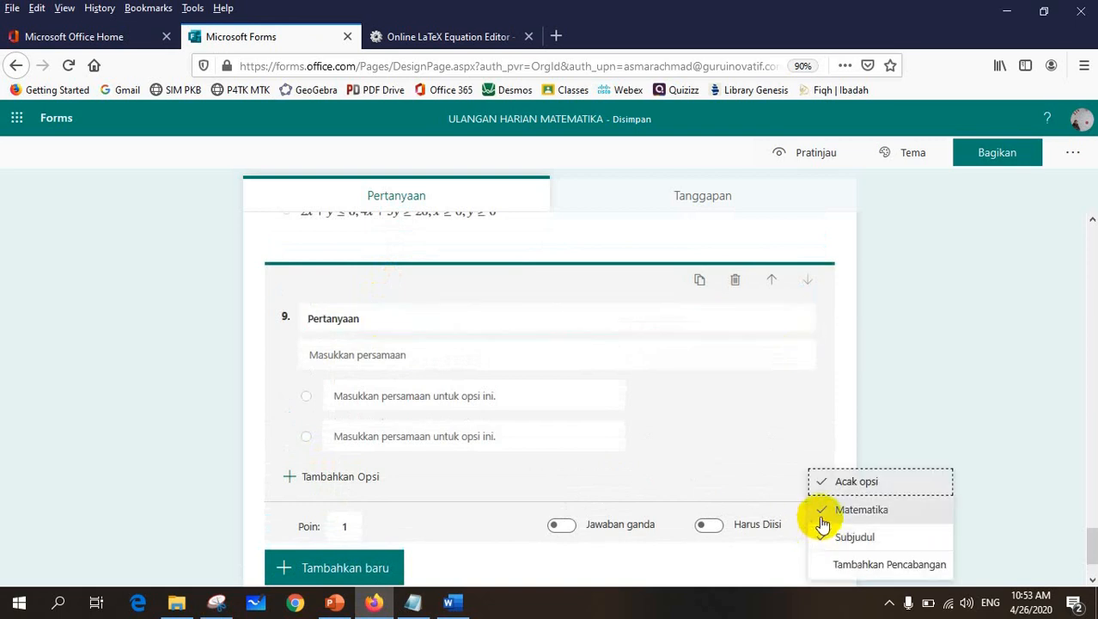
pyautogui.click(819, 515)
pyautogui.click(812, 521)
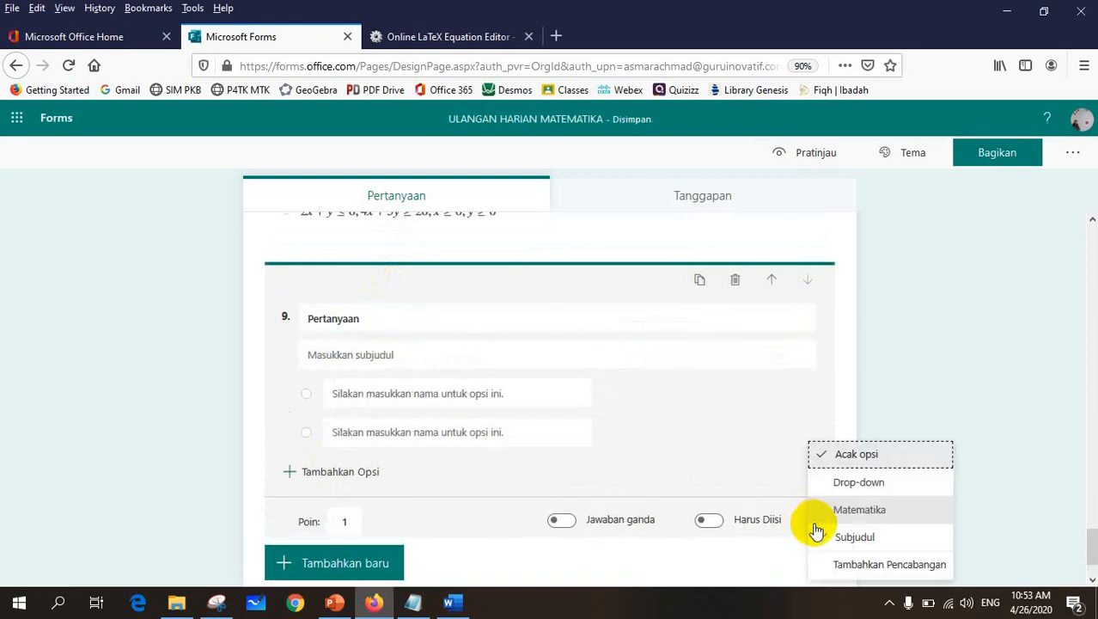
pyautogui.click(845, 532)
# Step: Insert the image S7 from the GBR_SOAL folder as question 9's picture
pyautogui.click(801, 320)
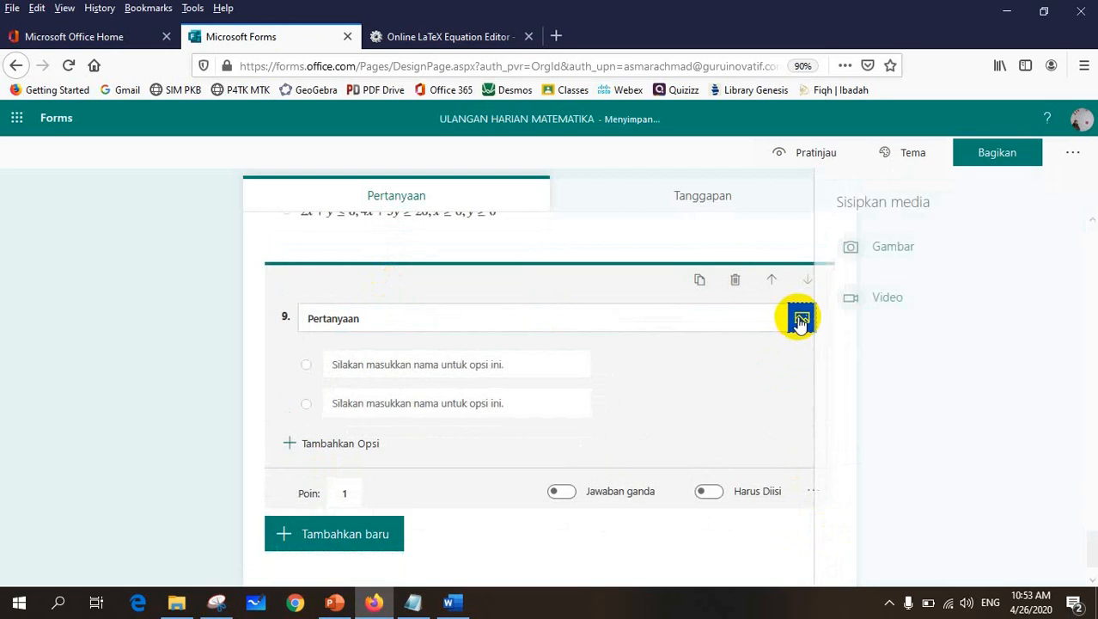
pyautogui.click(882, 244)
pyautogui.click(943, 234)
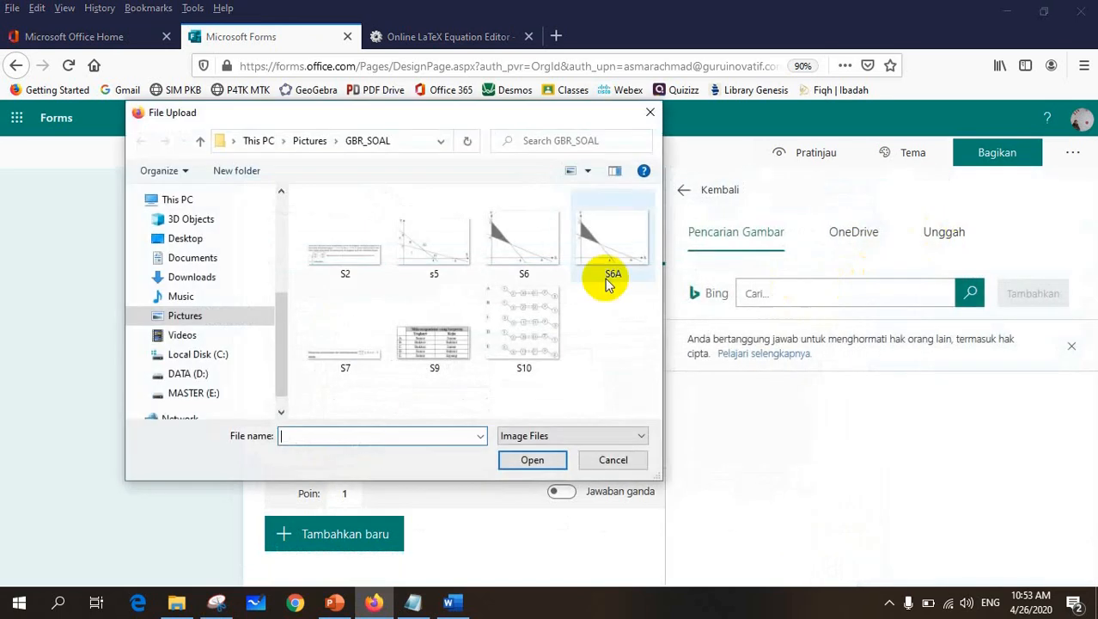
pyautogui.click(343, 365)
pyautogui.click(533, 461)
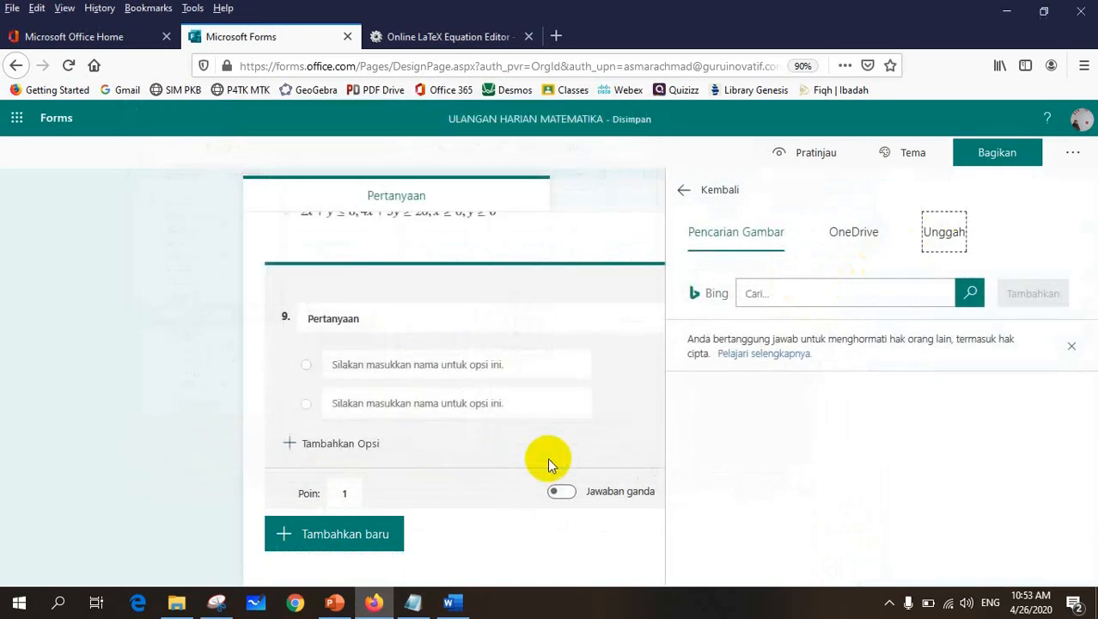
pyautogui.scroll(-3, 515, 499)
# Step: In the Word document, strip the lettering from question 7's five answer choices, copy them, and undo the lettering removal
pyautogui.click(452, 601)
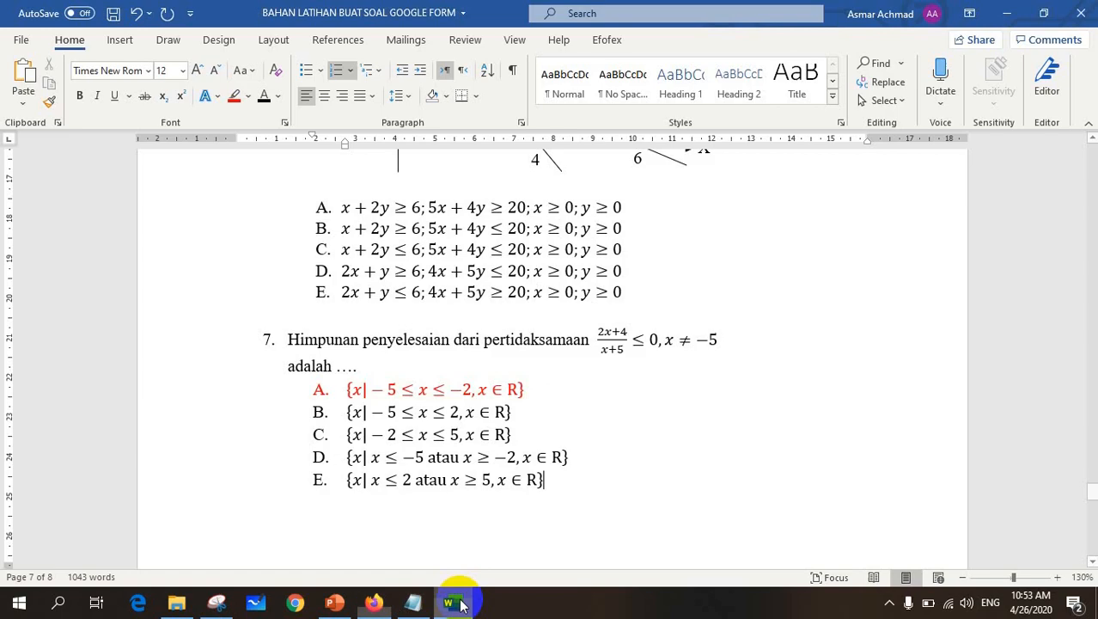
pyautogui.moveTo(299, 390); pyautogui.dragTo(534, 464)
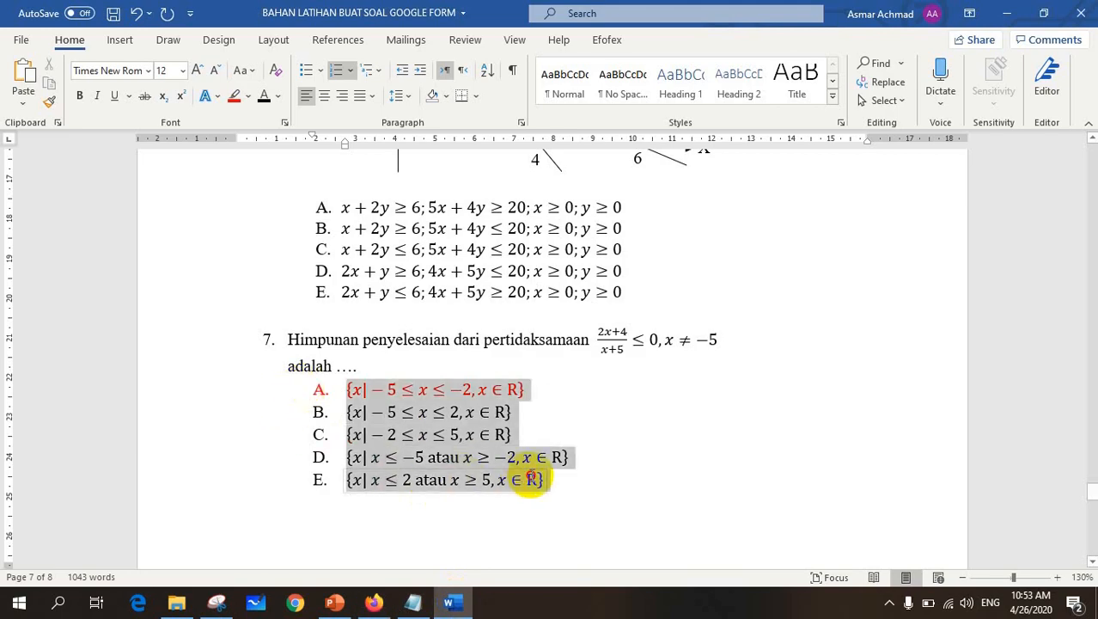
pyautogui.click(336, 72)
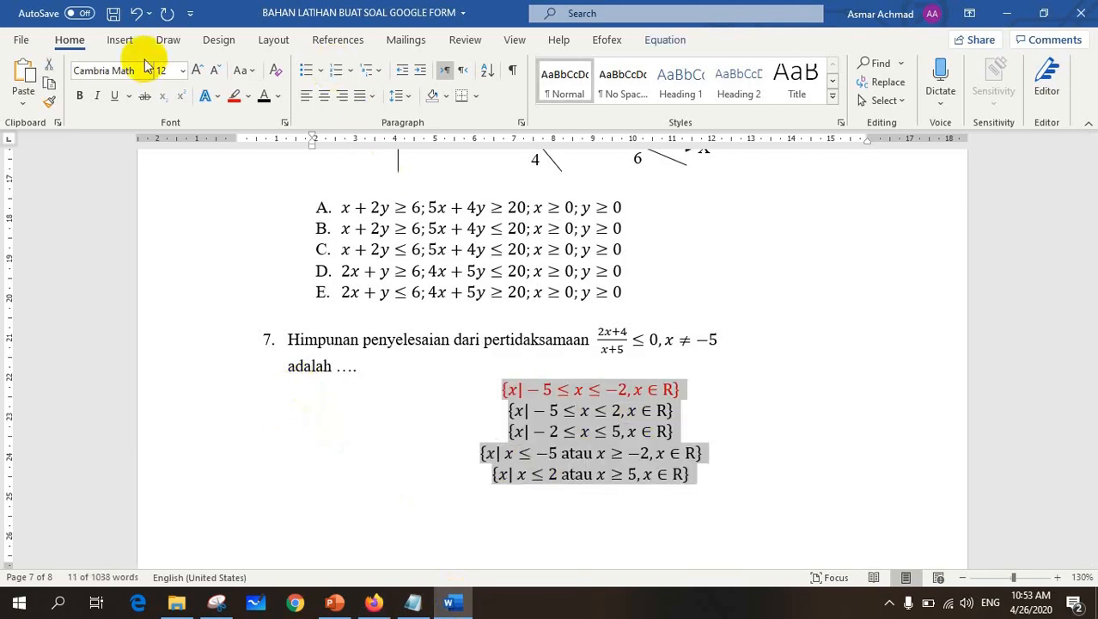
pyautogui.click(136, 14)
# Step: Delete question 9's spare option in the form and paste the five copied choices, starting with {x|-5≤x≤-2,x∈R}, as its options
pyautogui.click(374, 602)
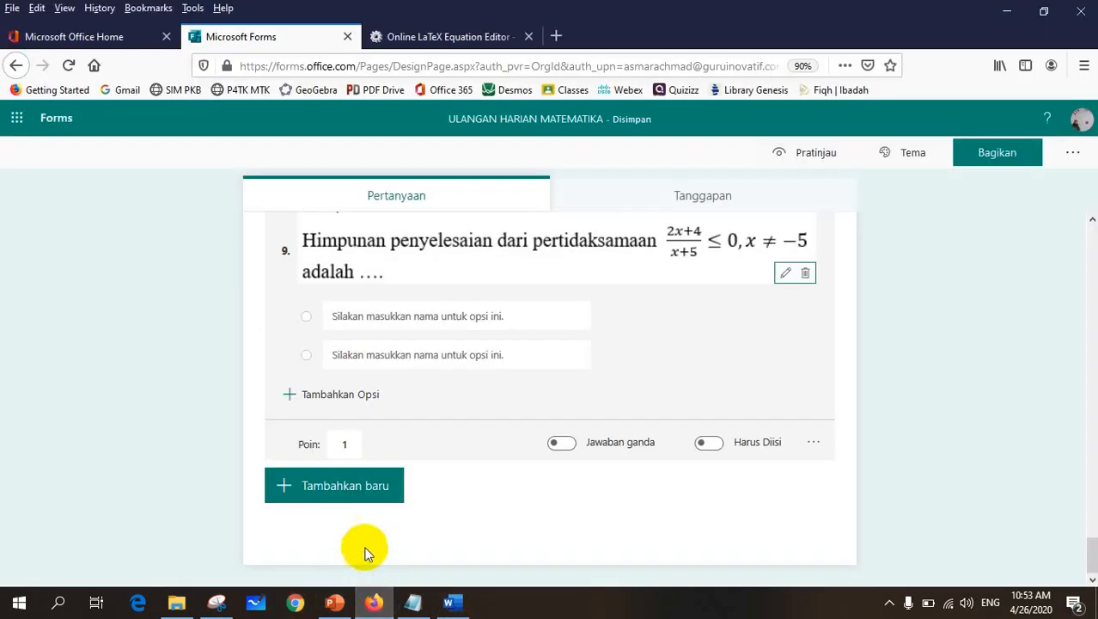
pyautogui.click(604, 355)
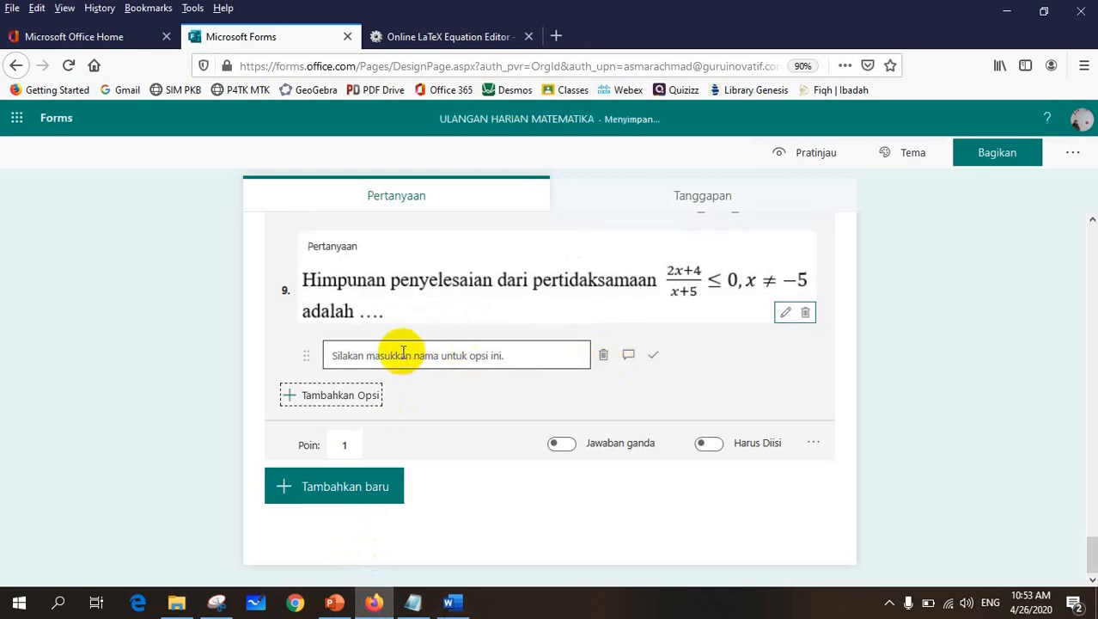
pyautogui.write('{x|-5≤x≤-2,x∈R} {x|-5≤x≤2,x∈R} {x|-2≤x≤5,x∈R} {x| x≤-5 atau x≥-2,x∈R} {x| x≤2 atau x≥5,x∈R}')
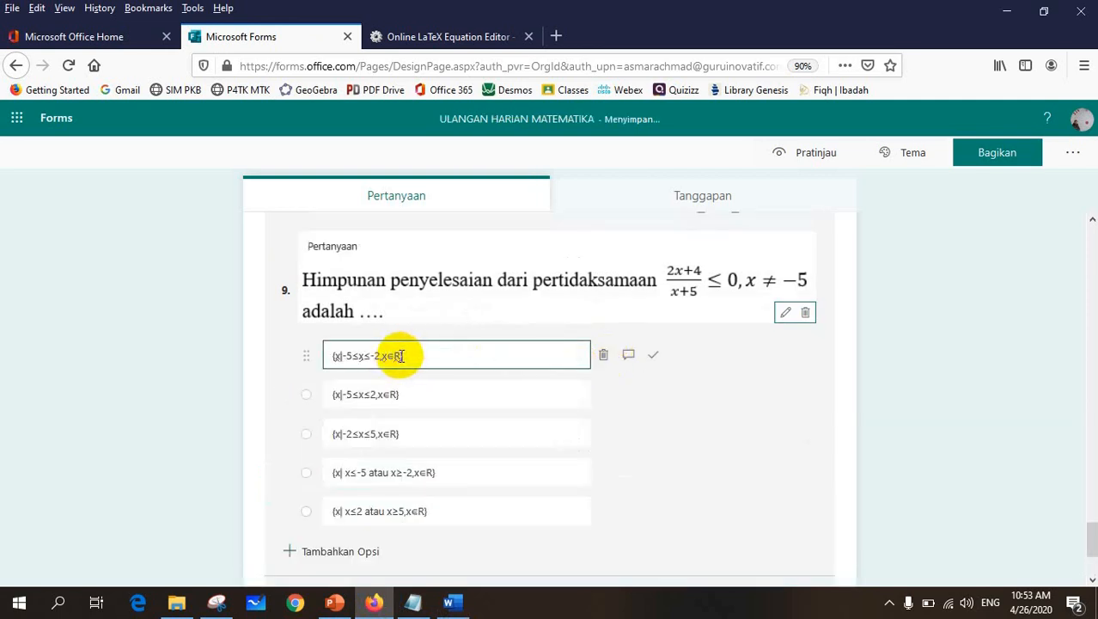
# Step: Check the Word document's answer key and mark {x|-5≤x≤-2,x∈R} as question 9's correct answer, then finish editing the question
pyautogui.click(447, 604)
pyautogui.click(373, 602)
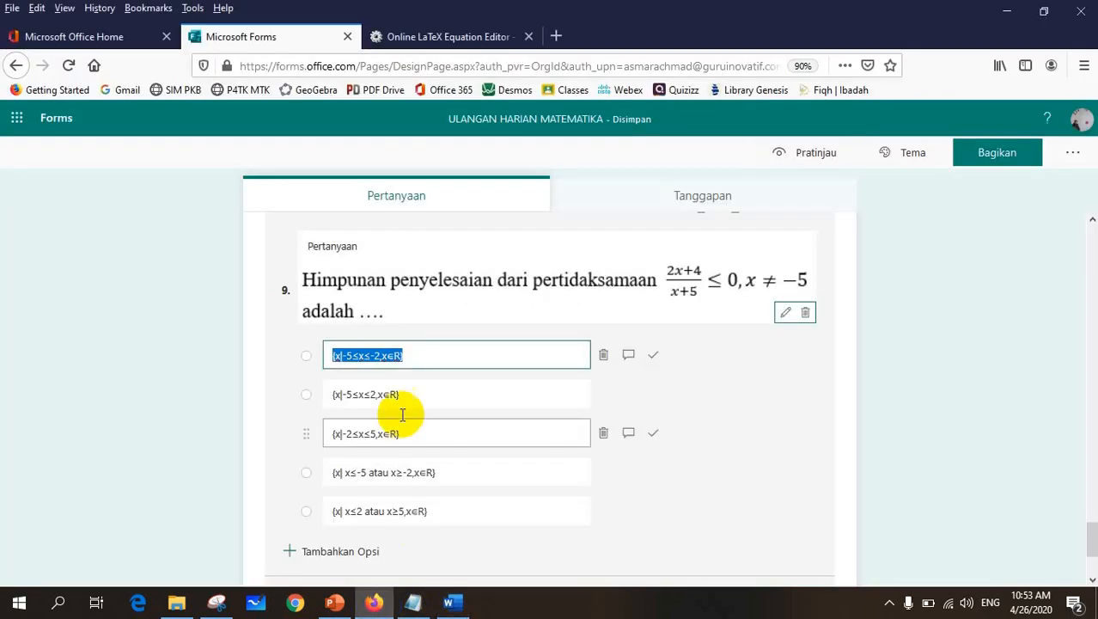
pyautogui.click(655, 356)
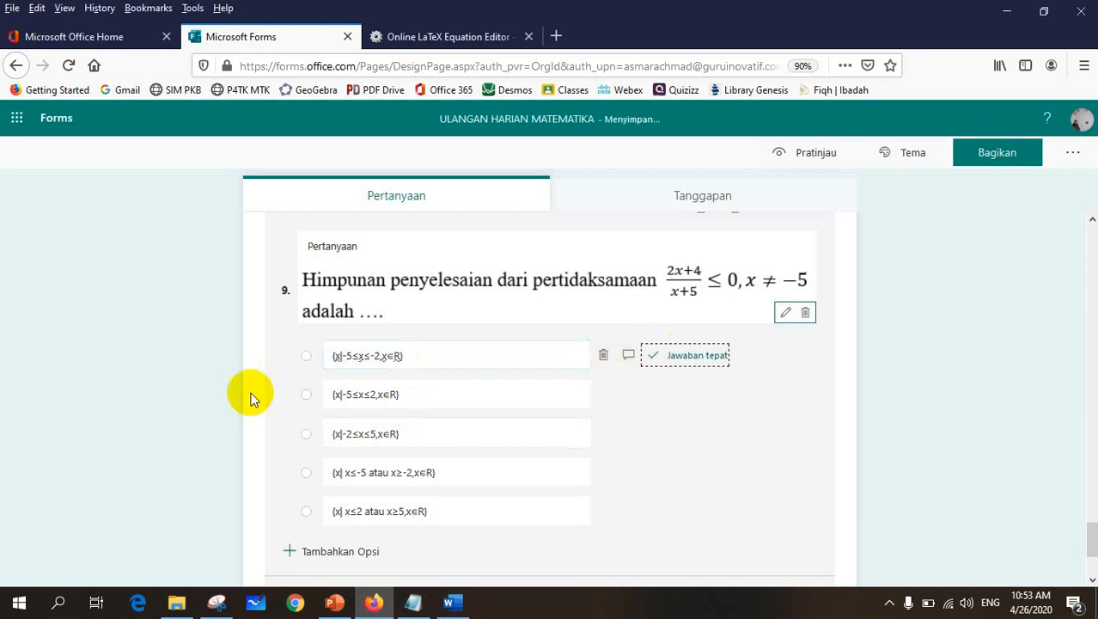
pyautogui.click(197, 401)
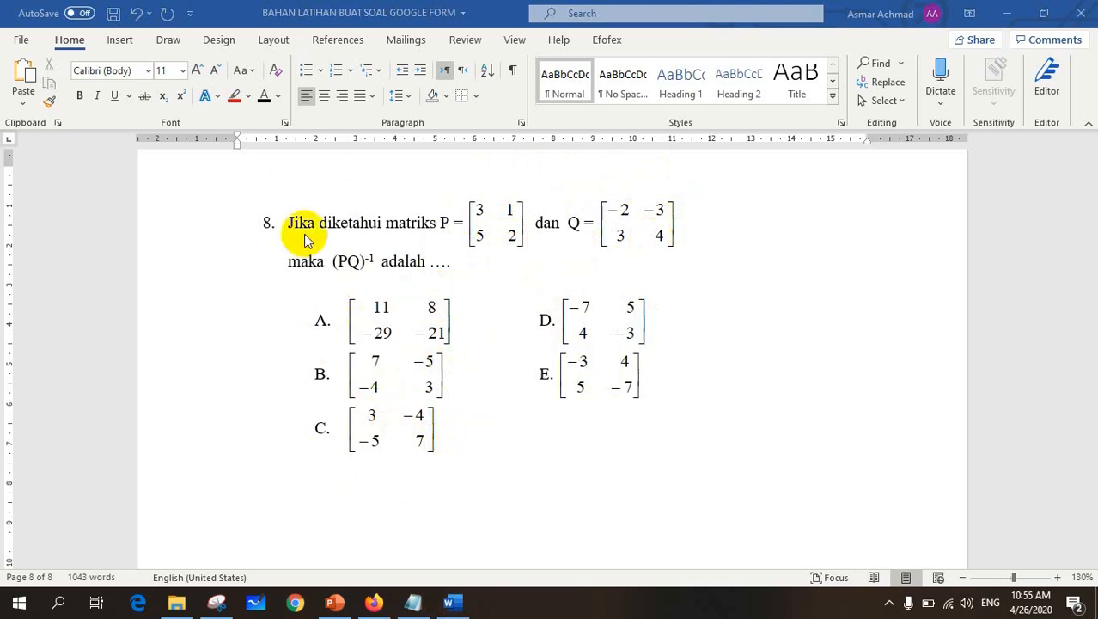
# Step: Capture the Word document's question 8 with its five matrix choices in Snipping Tool and save it as s10 in GBR_SOAL, replacing the existing file
pyautogui.click(216, 603)
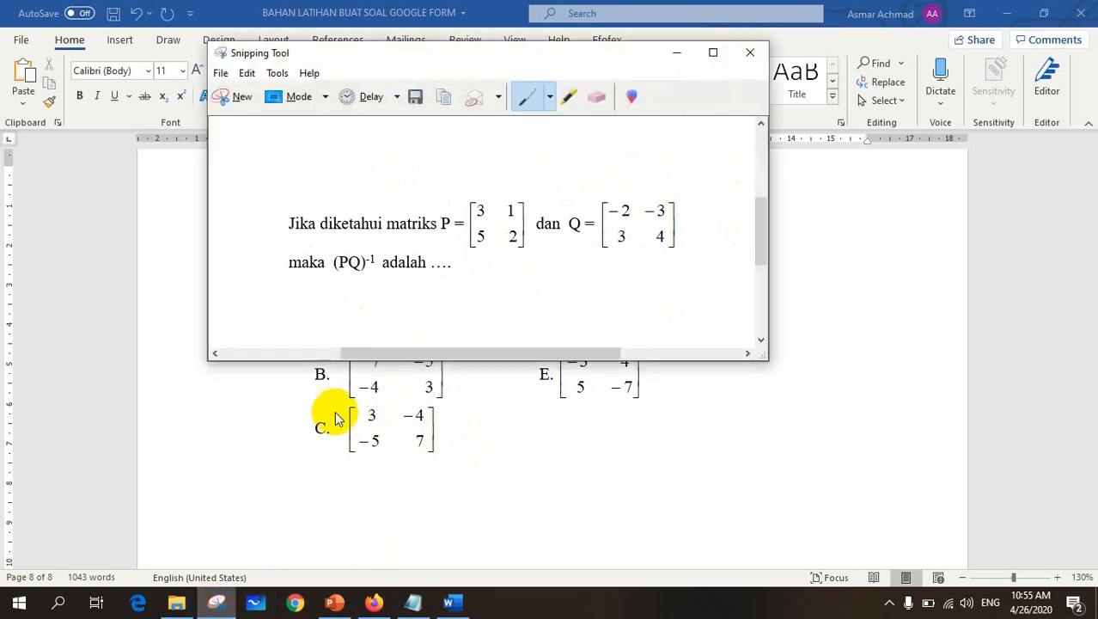
pyautogui.click(254, 126)
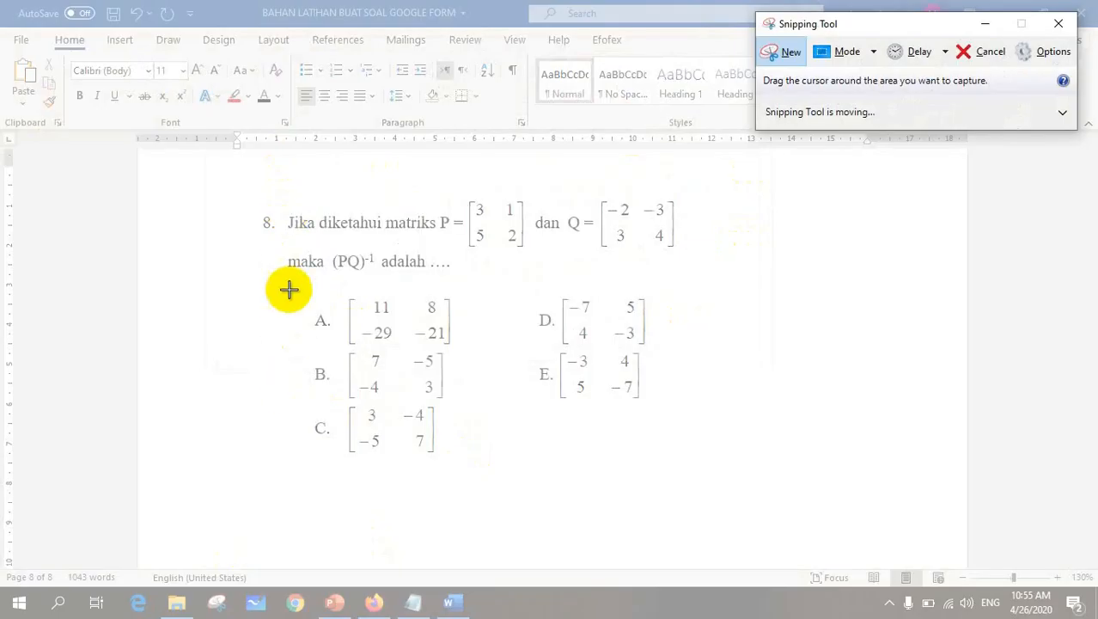
pyautogui.moveTo(286, 187); pyautogui.dragTo(677, 454)
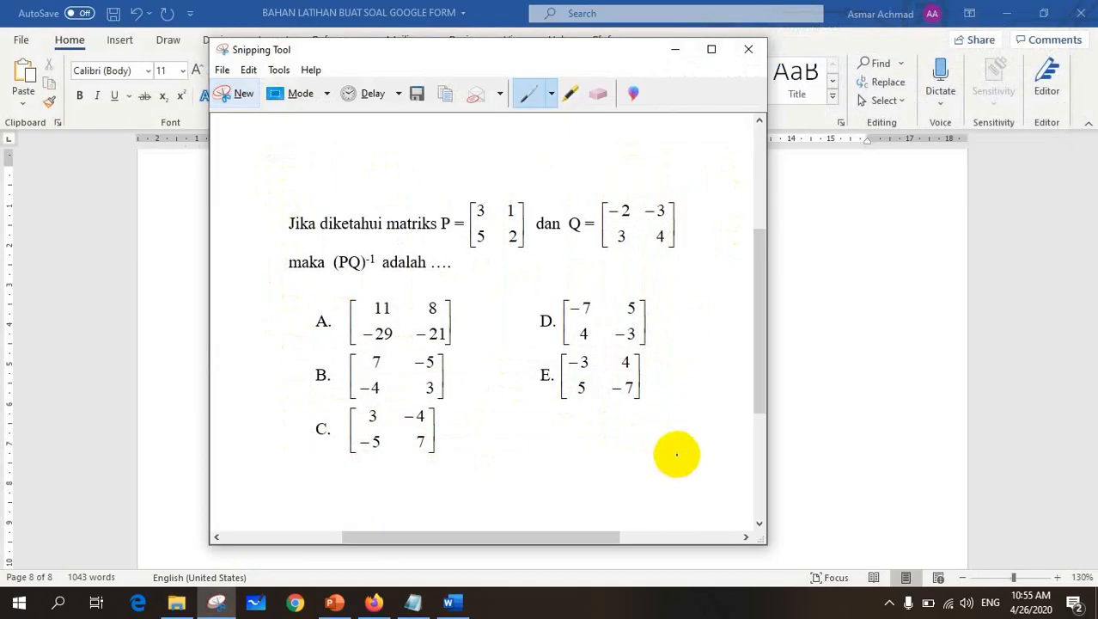
pyautogui.click(415, 93)
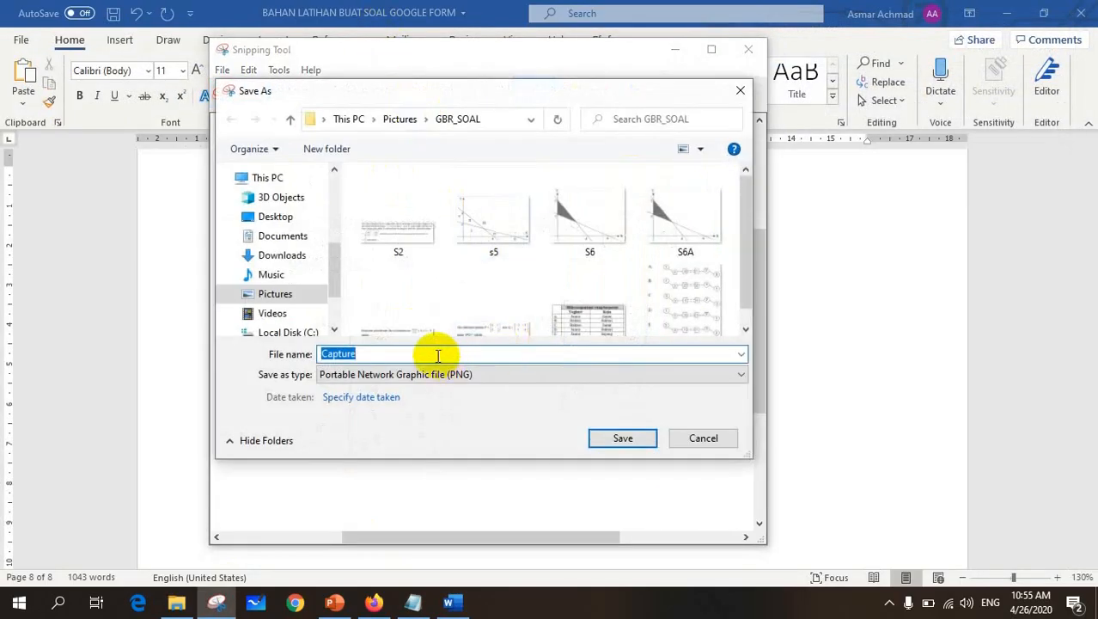
pyautogui.write('s')
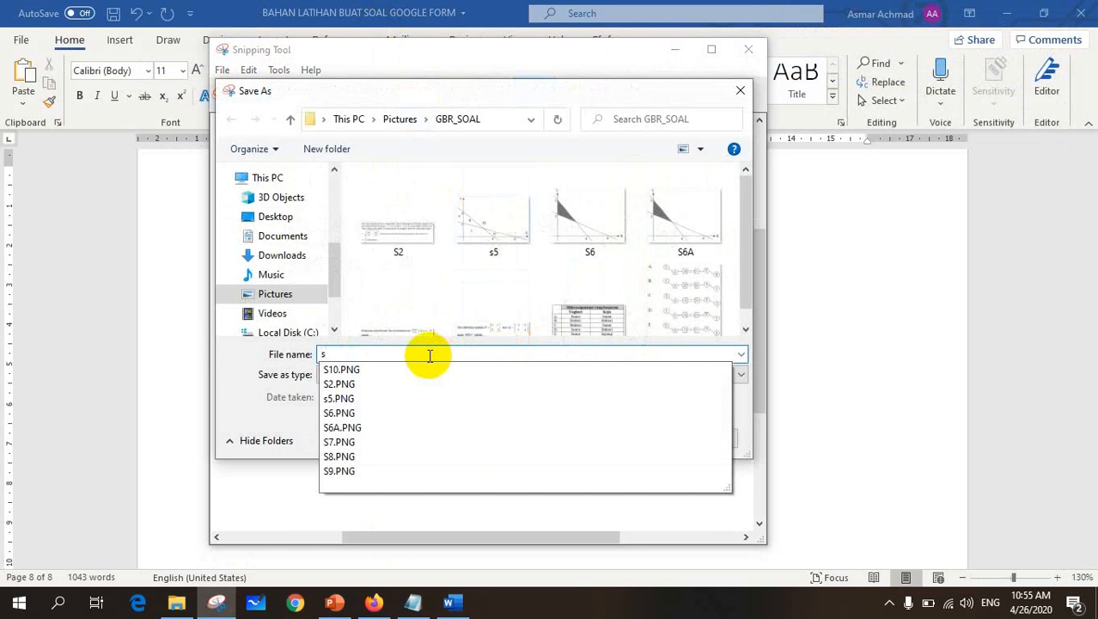
pyautogui.write('10')
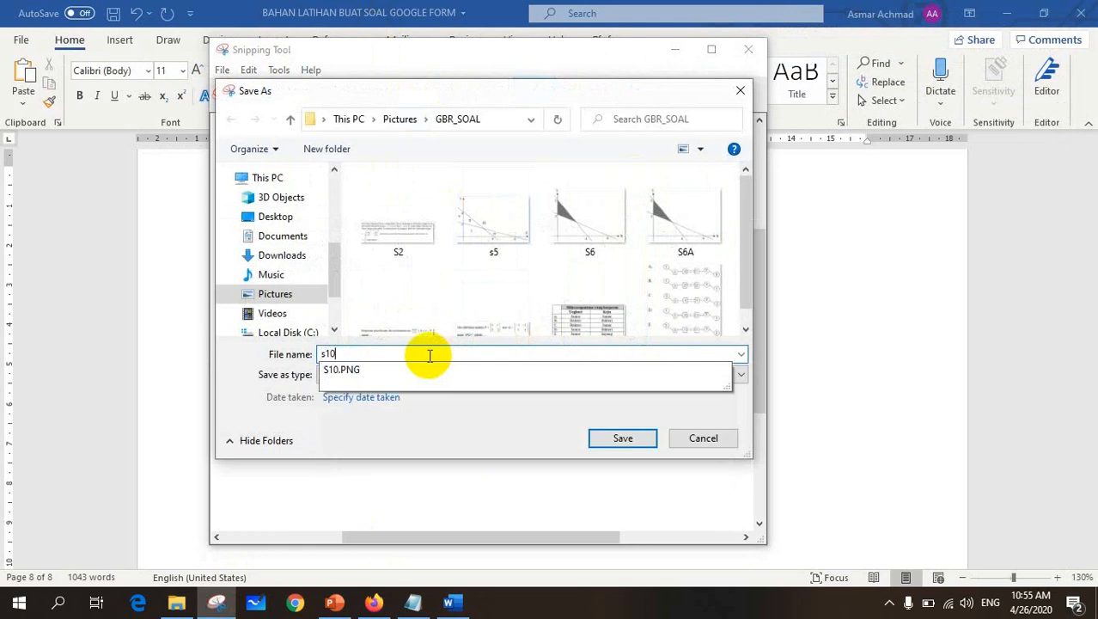
pyautogui.click(622, 438)
pyautogui.click(589, 302)
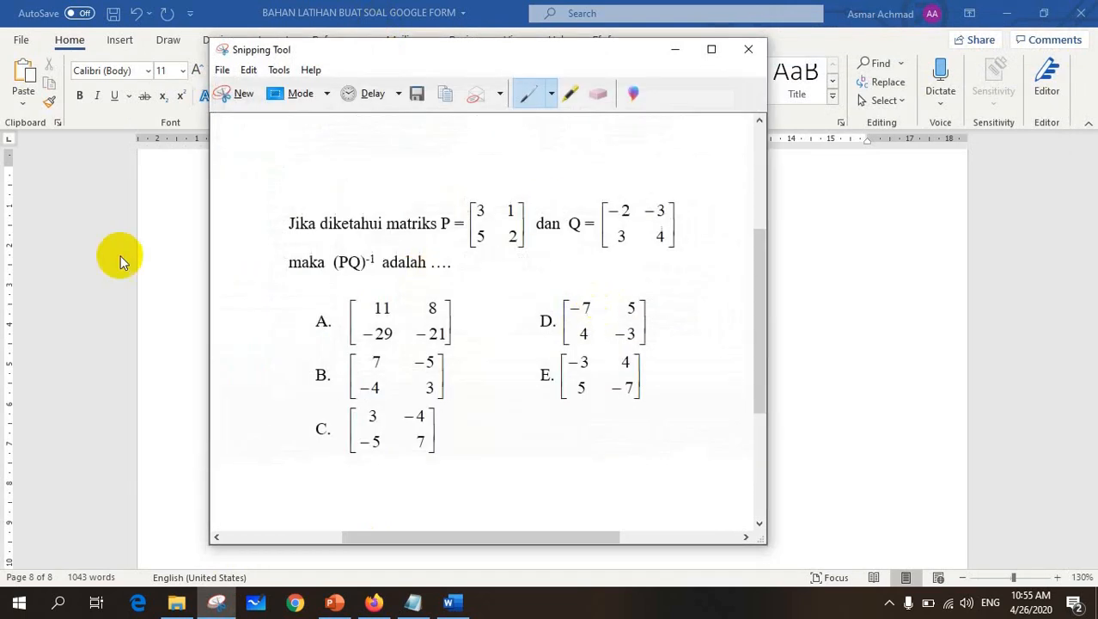
# Step: Switch back to the form in Firefox and add a new choice question as question 10
pyautogui.click(147, 403)
pyautogui.click(373, 602)
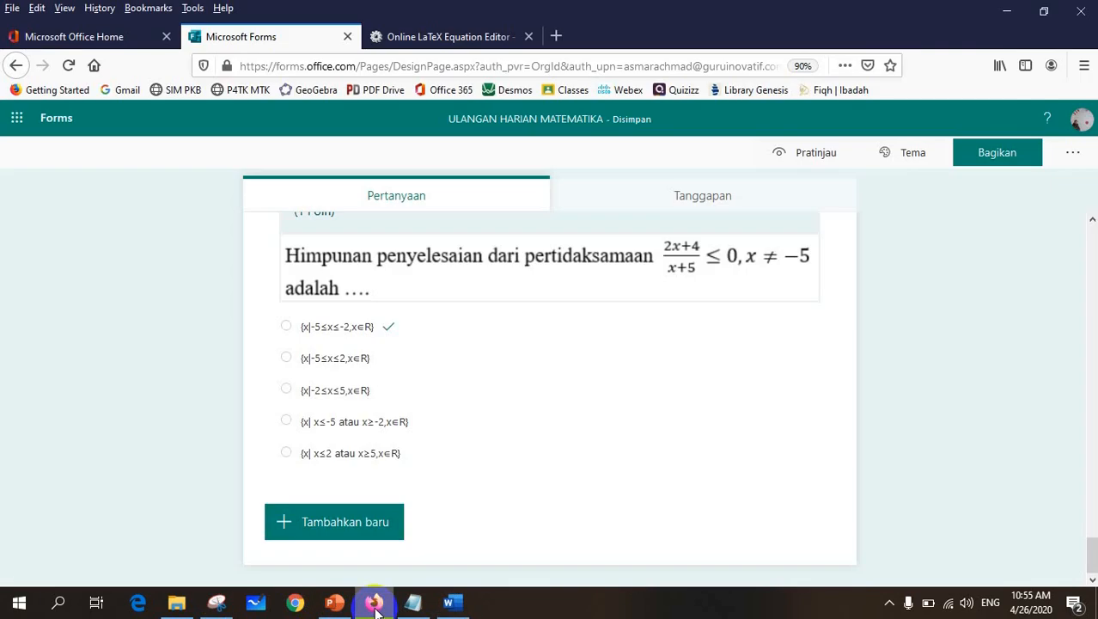
pyautogui.click(284, 521)
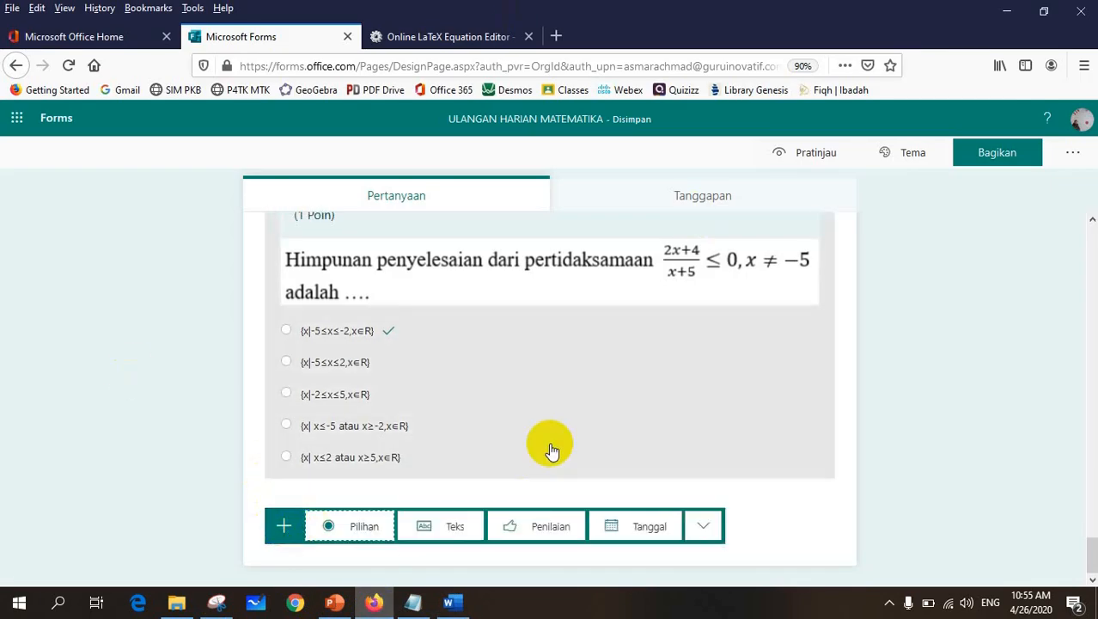
pyautogui.click(366, 529)
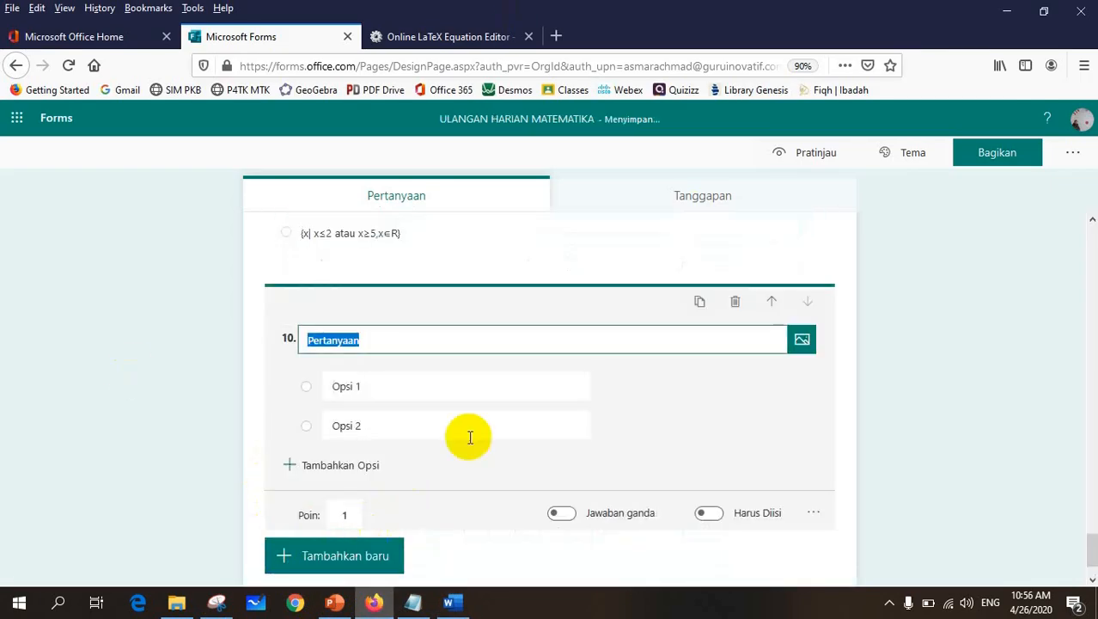
# Step: Upload the image S10 from the GBR_SOAL folder as question 10's picture
pyautogui.click(801, 344)
pyautogui.click(885, 251)
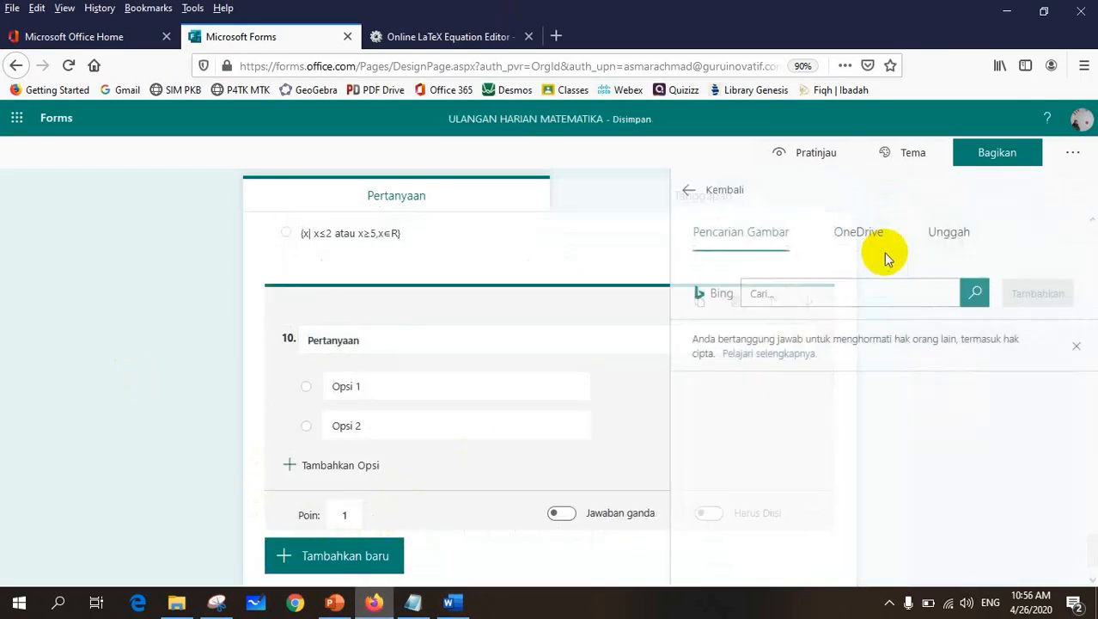
pyautogui.click(952, 240)
pyautogui.click(608, 331)
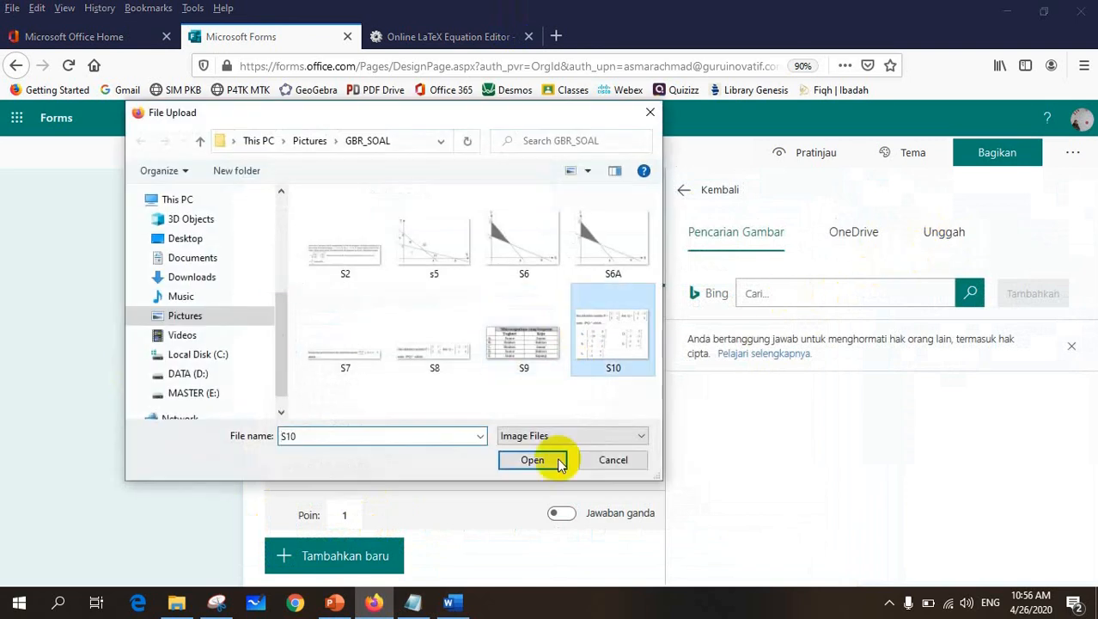
pyautogui.click(532, 459)
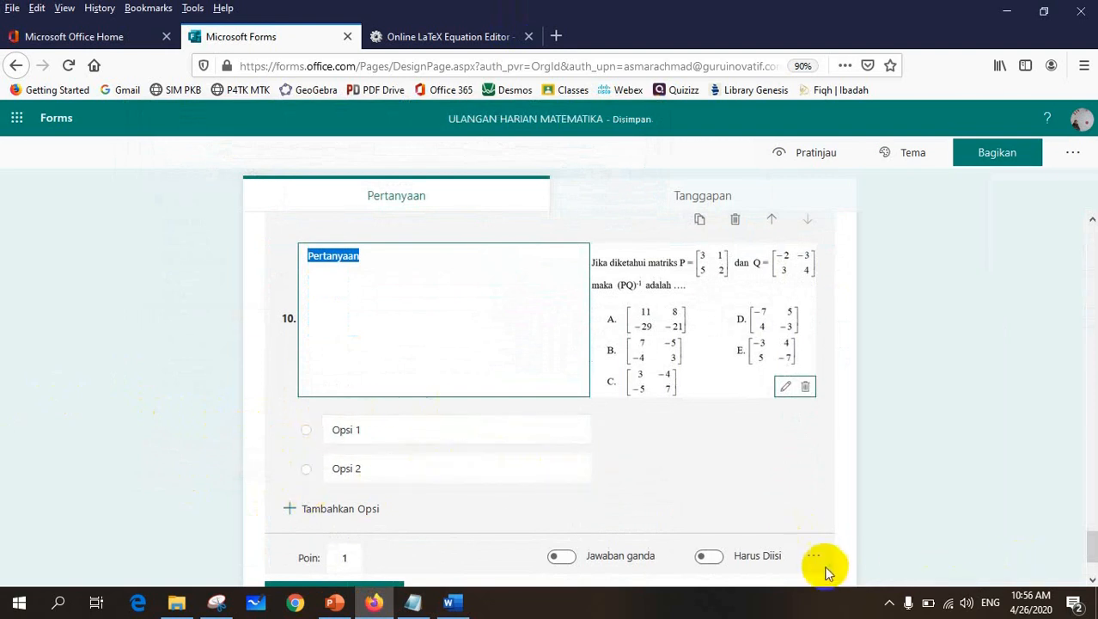
# Step: Change question 10 to a drop-down and enter its five options as A, B, C, D and E
pyautogui.click(815, 557)
pyautogui.click(844, 486)
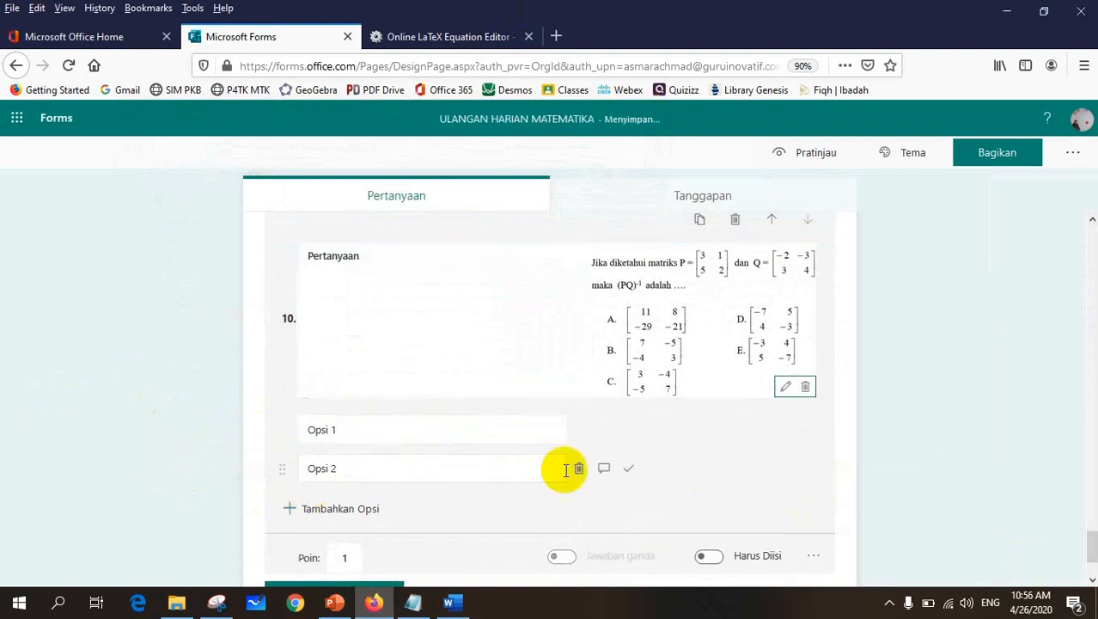
pyautogui.click(403, 433)
pyautogui.write('A')
pyautogui.press('Tab')
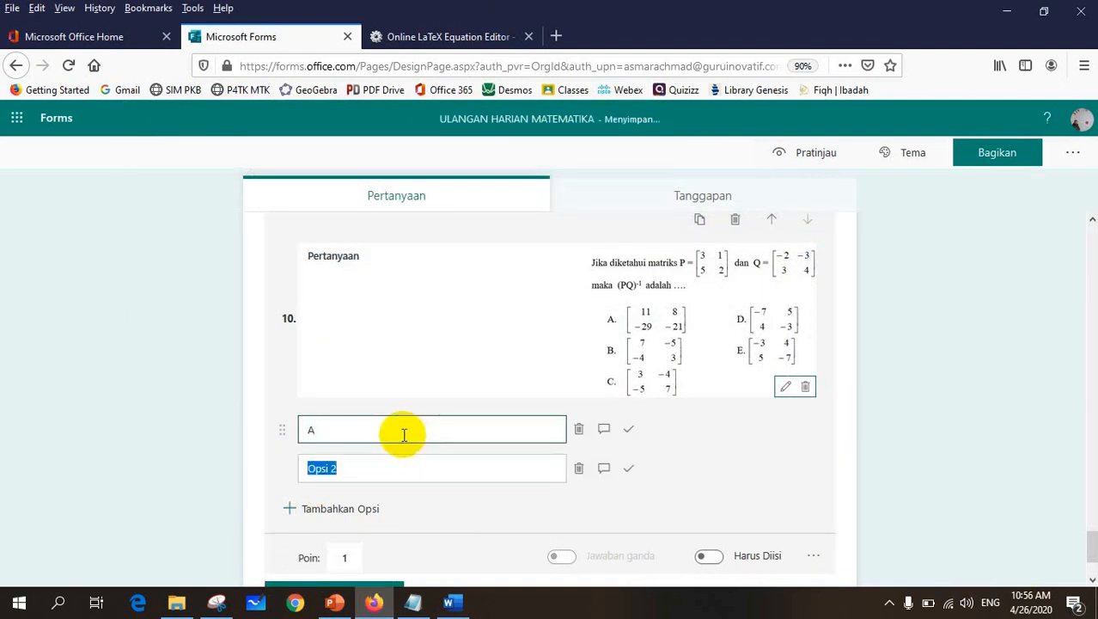
pyautogui.write('B')
pyautogui.press('Return')
pyautogui.write('C')
pyautogui.press('Return')
pyautogui.write('D')
pyautogui.press('Return')
pyautogui.write('E')
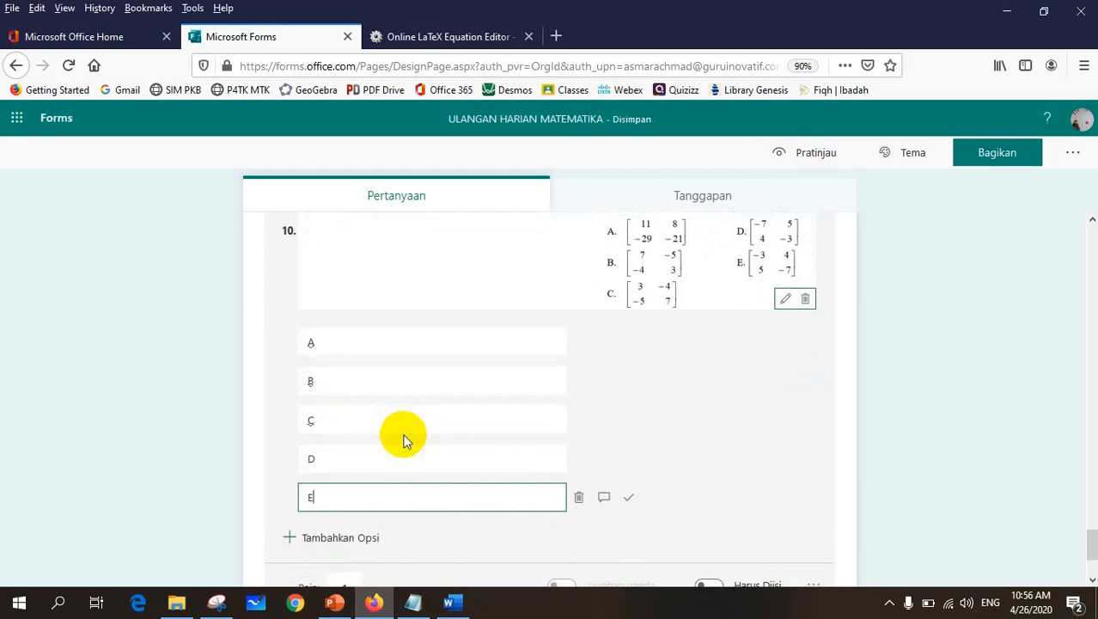
# Step: Mark option C as question 10's correct answer and close the question to view it
pyautogui.click(618, 419)
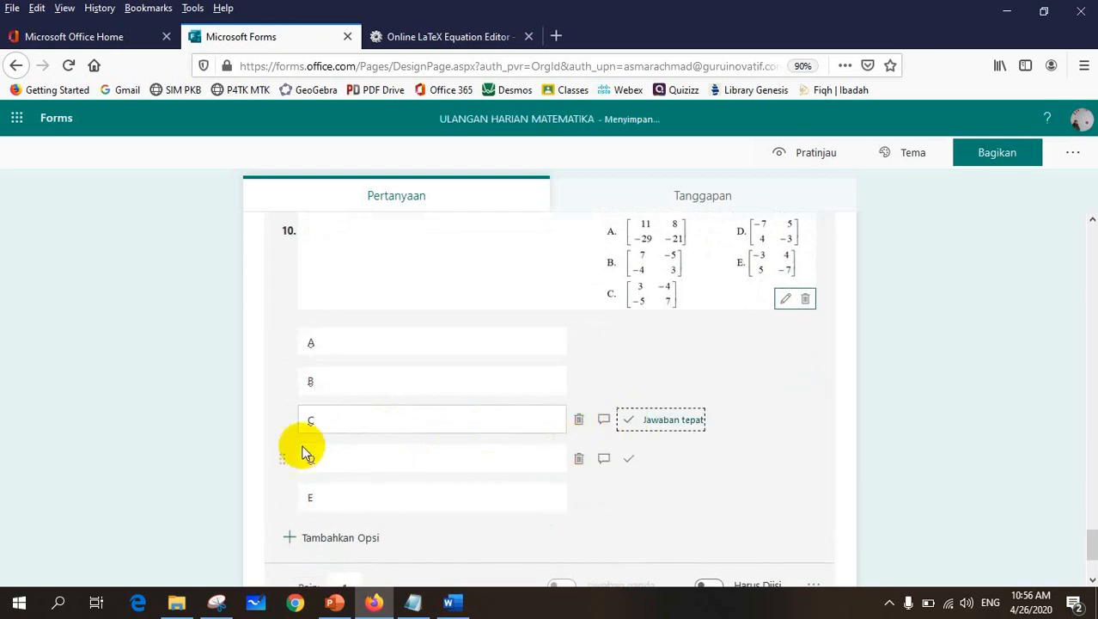
pyautogui.click(204, 471)
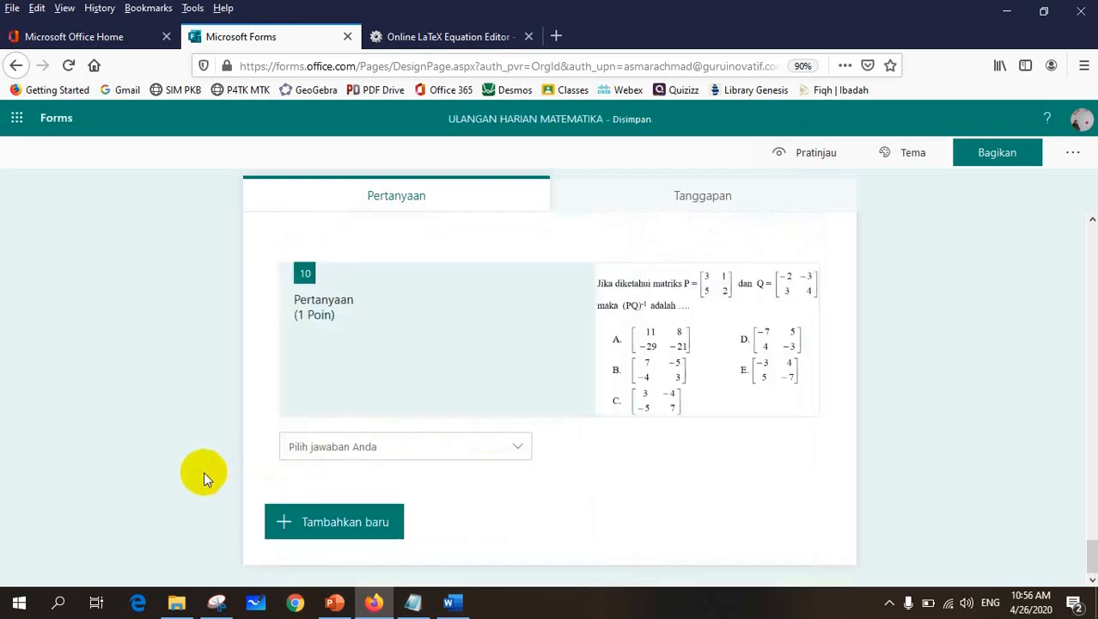
pyautogui.scroll(5, 796, 438)
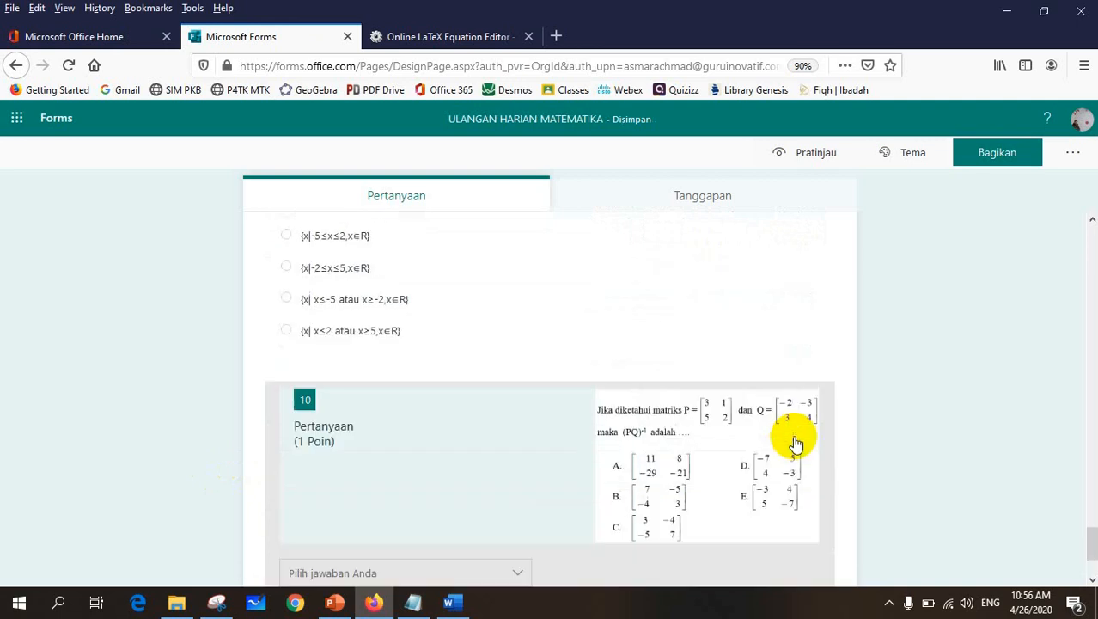
# Step: Preview the quiz in computer view and check how the header, questions, images and answer options appear through question 10
pyautogui.scroll(15, 627, 452)
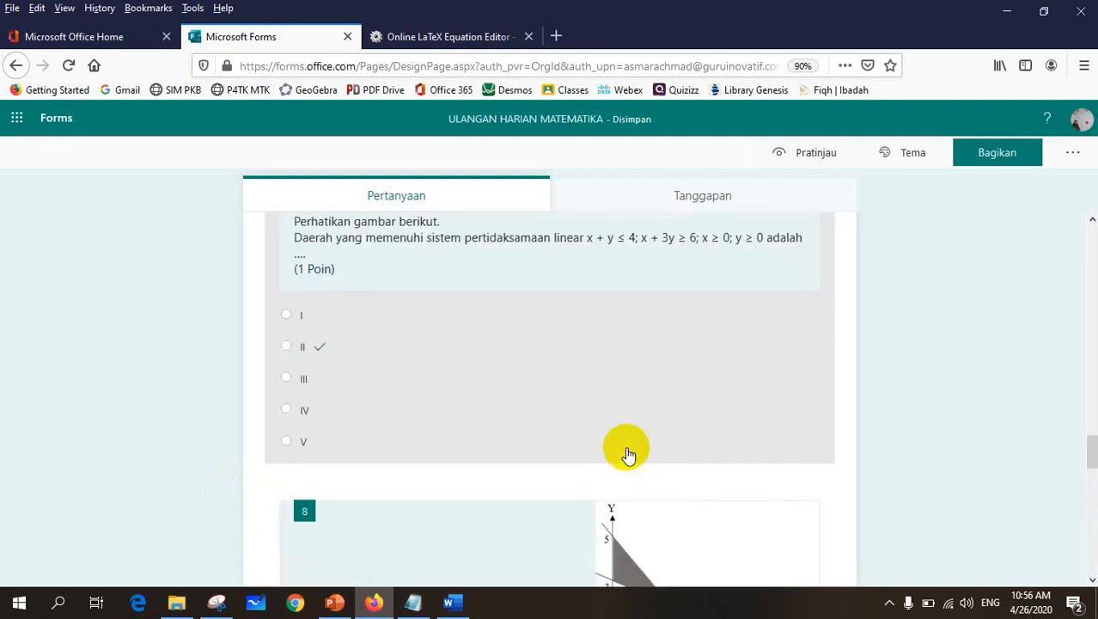
pyautogui.scroll(20, 628, 455)
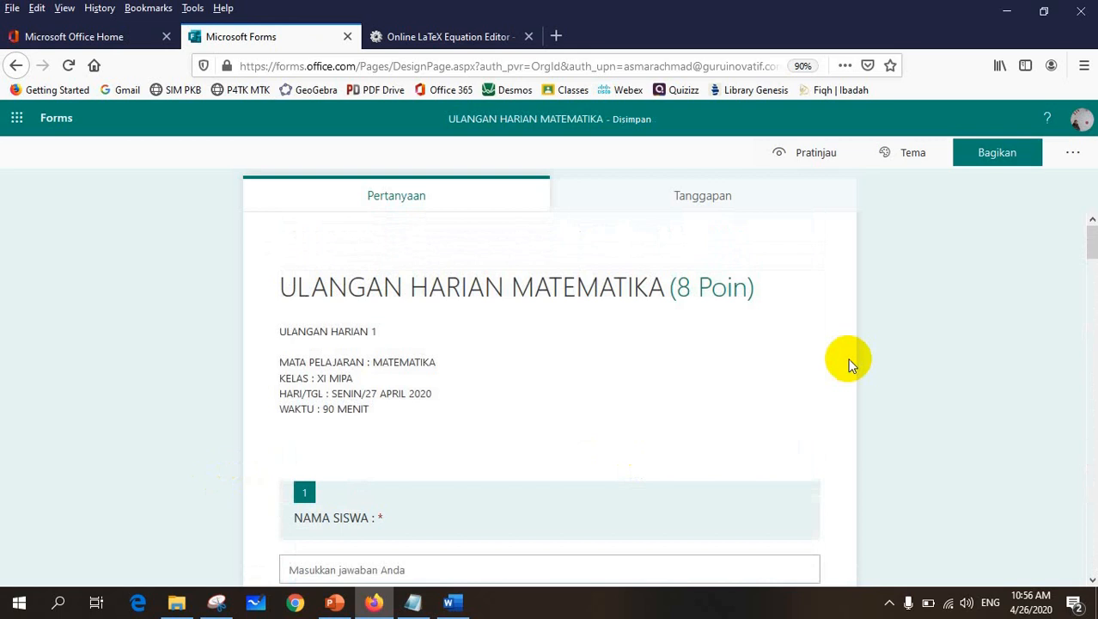
pyautogui.click(817, 155)
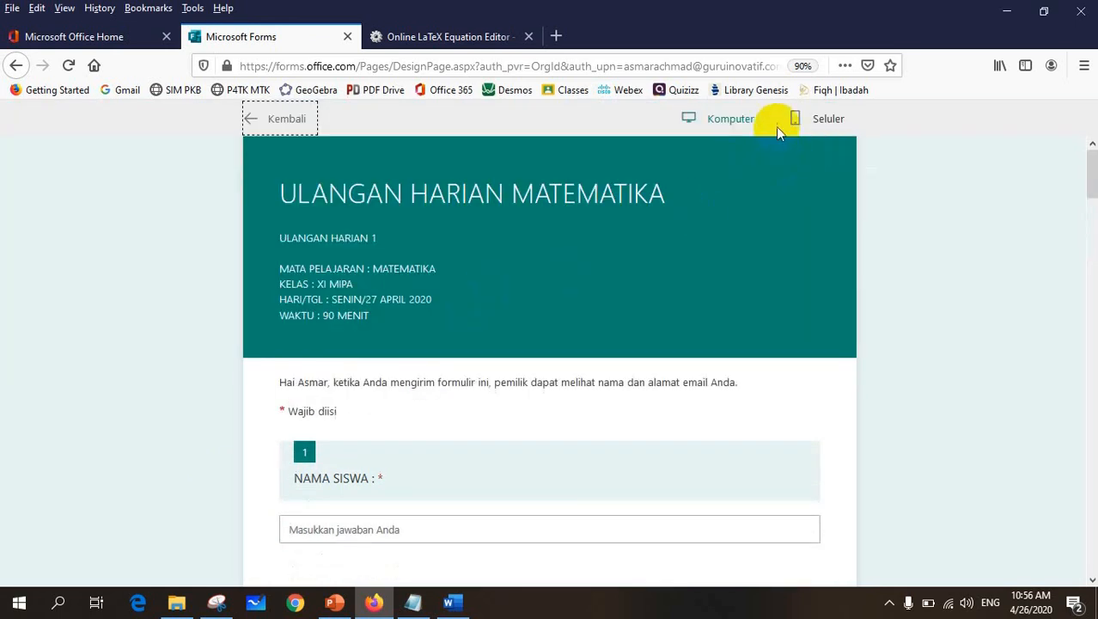
pyautogui.scroll(-7, 527, 281)
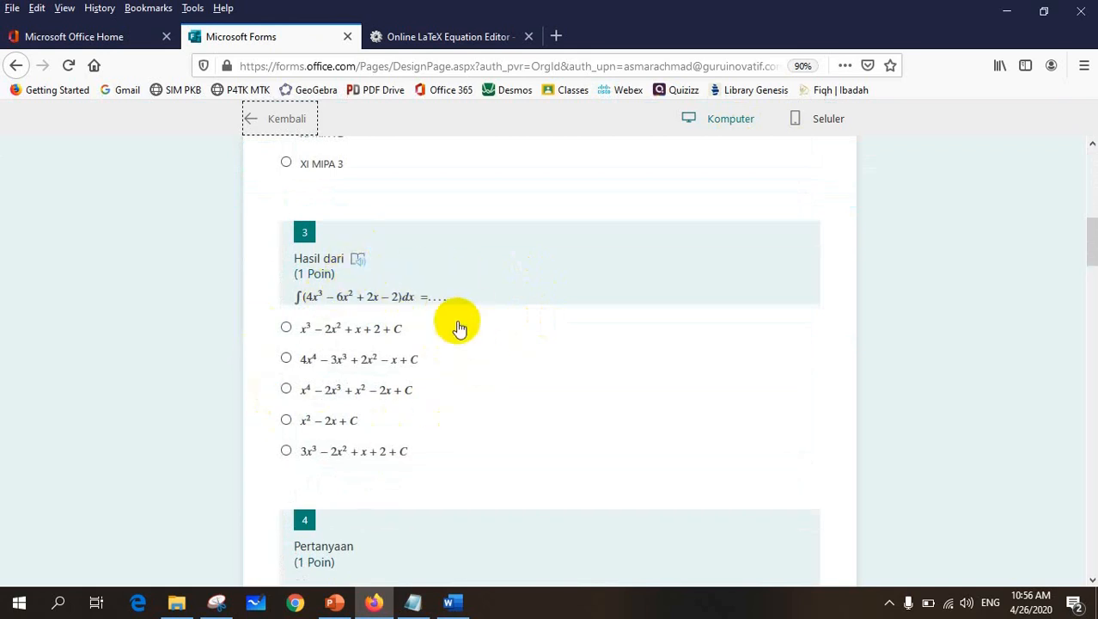
pyautogui.scroll(-2, 456, 324)
pyautogui.scroll(-2, 591, 296)
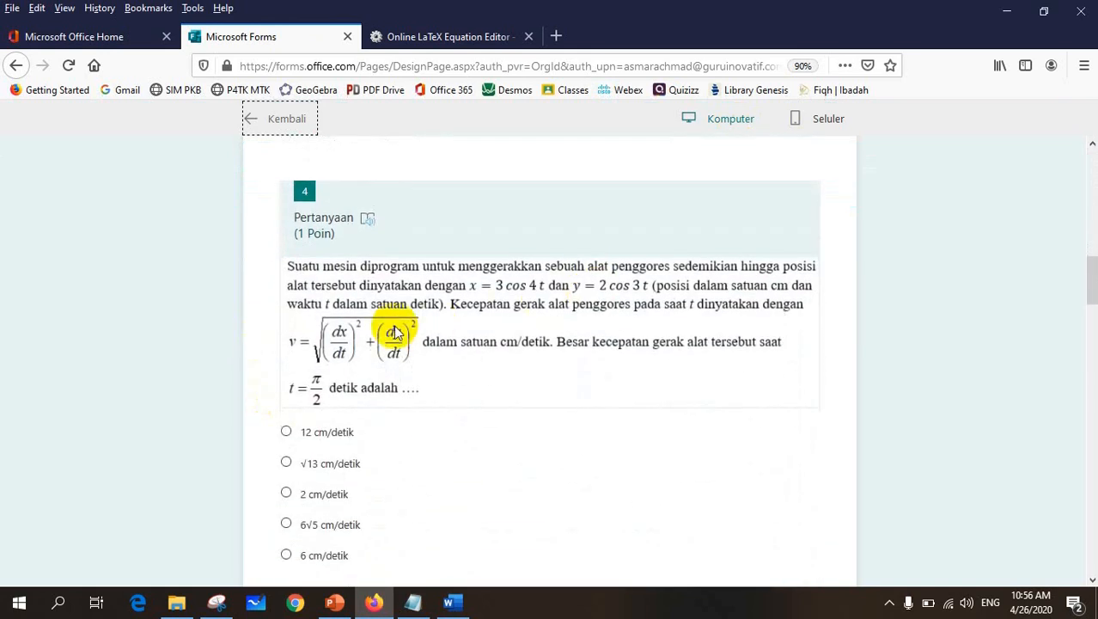
pyautogui.scroll(-2, 404, 309)
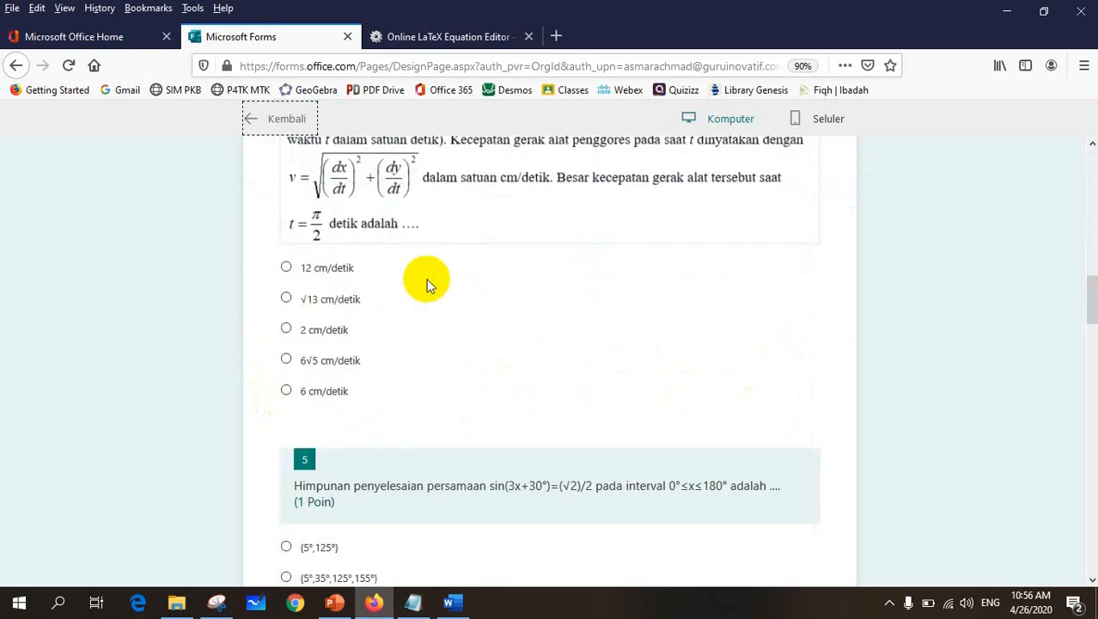
pyautogui.scroll(-2, 372, 363)
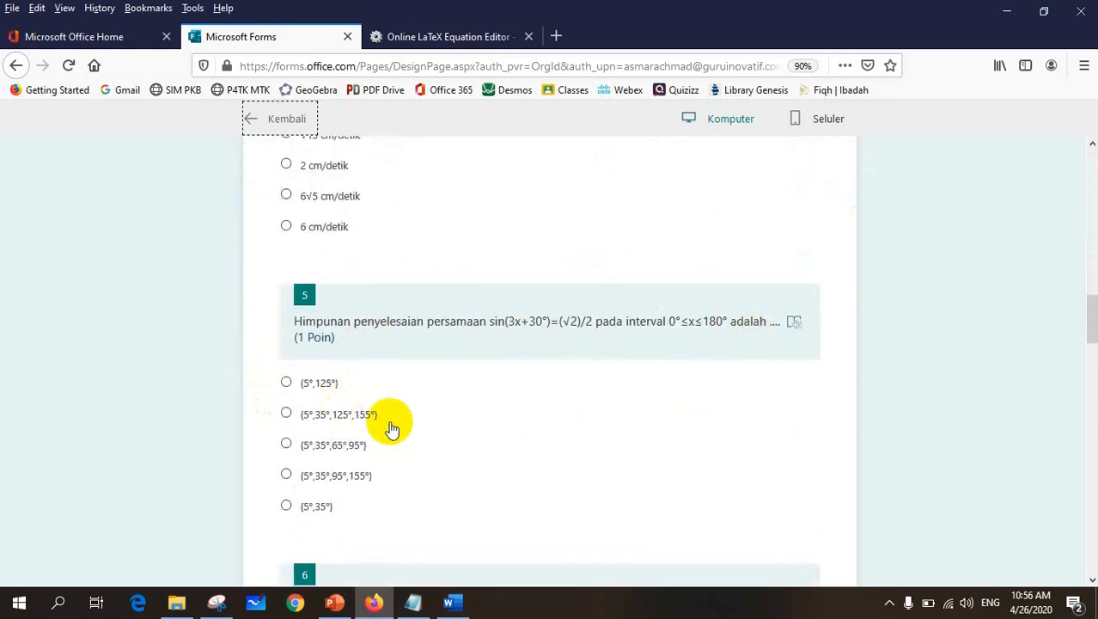
pyautogui.scroll(-1, 432, 369)
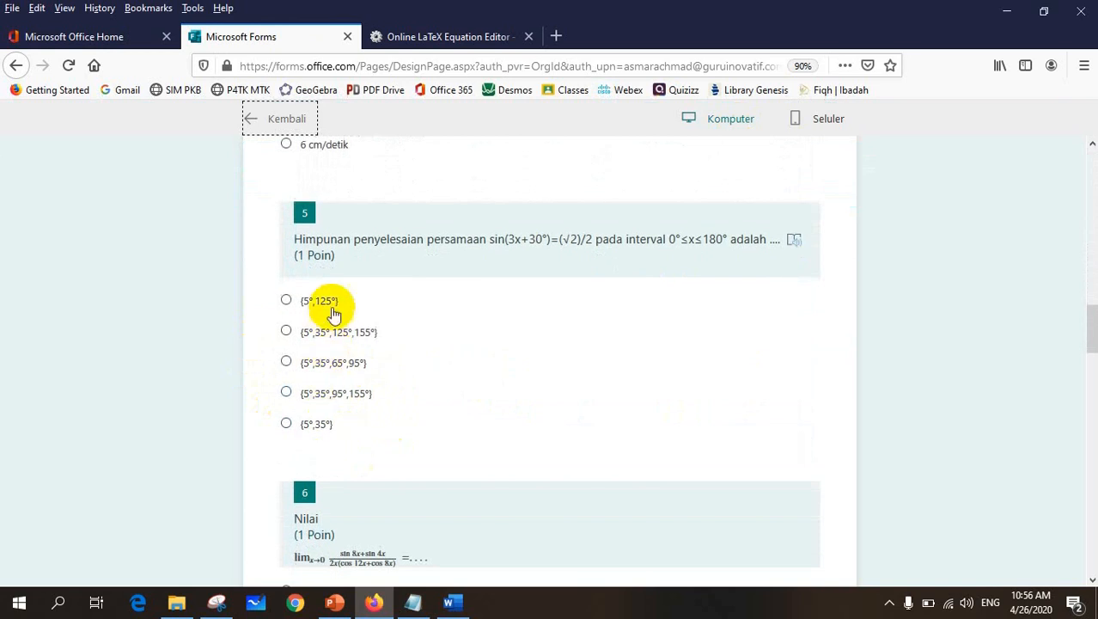
pyautogui.scroll(-4, 679, 357)
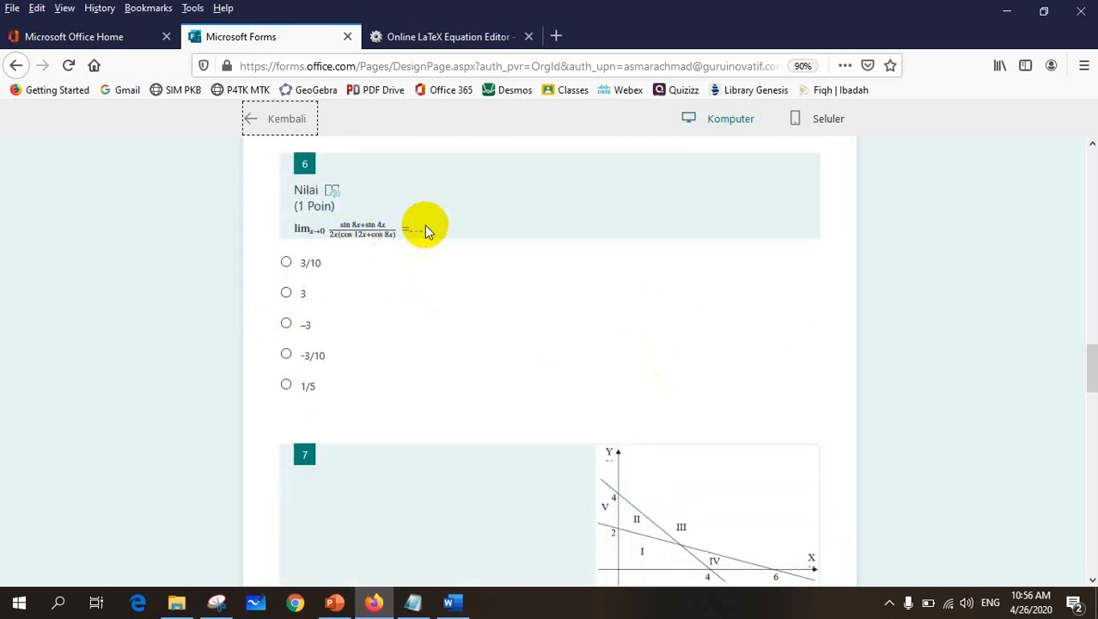
pyautogui.scroll(-2, 350, 379)
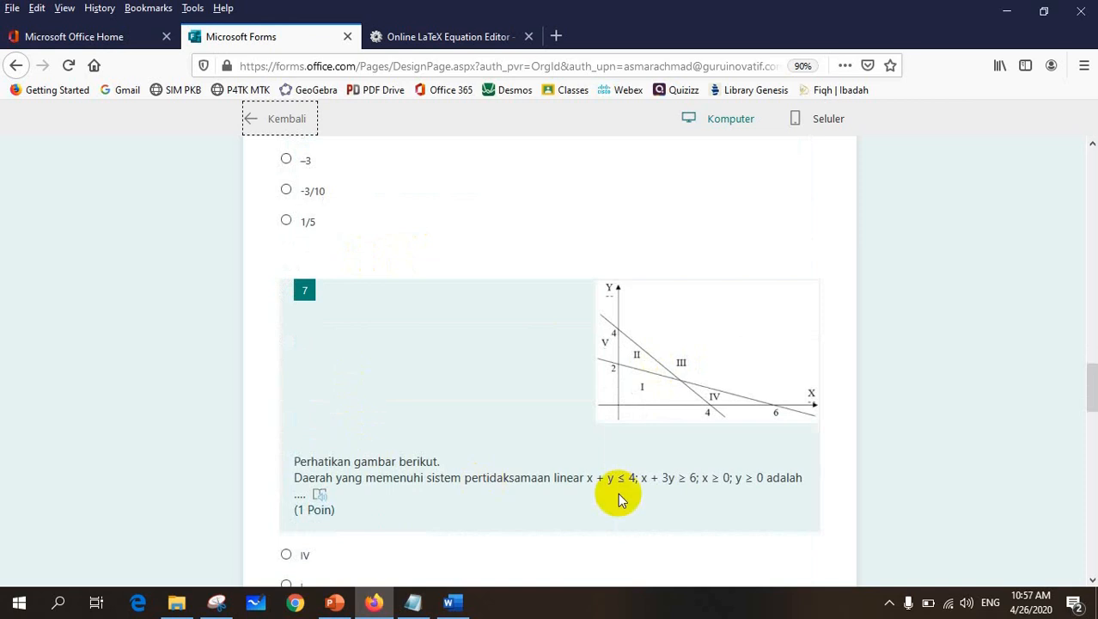
pyautogui.scroll(-4, 465, 445)
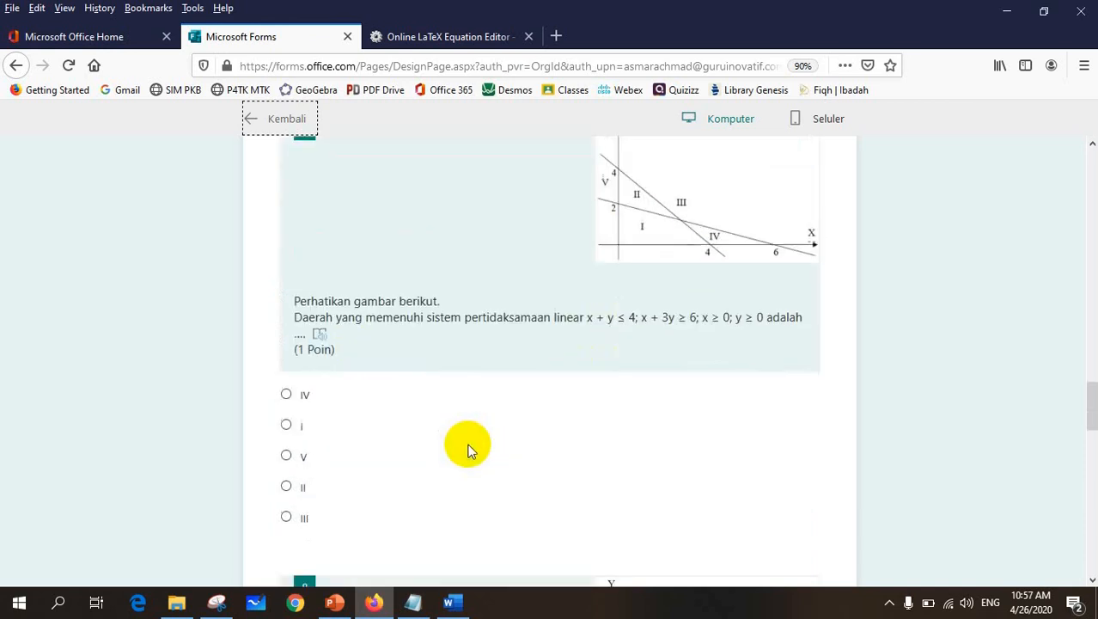
pyautogui.scroll(-5, 405, 358)
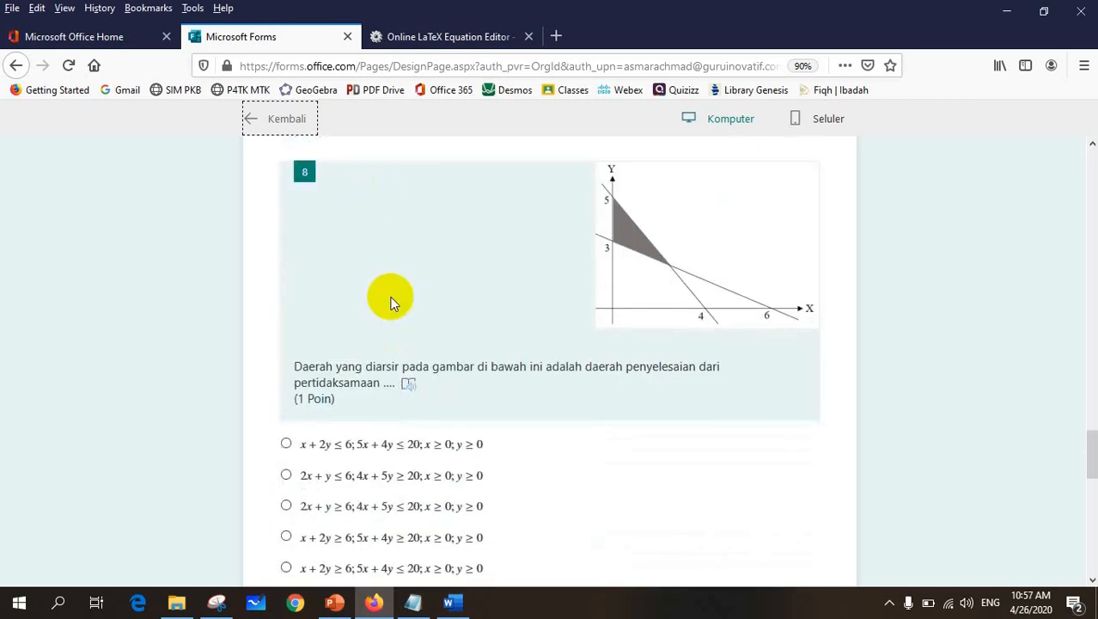
pyautogui.scroll(-4, 703, 234)
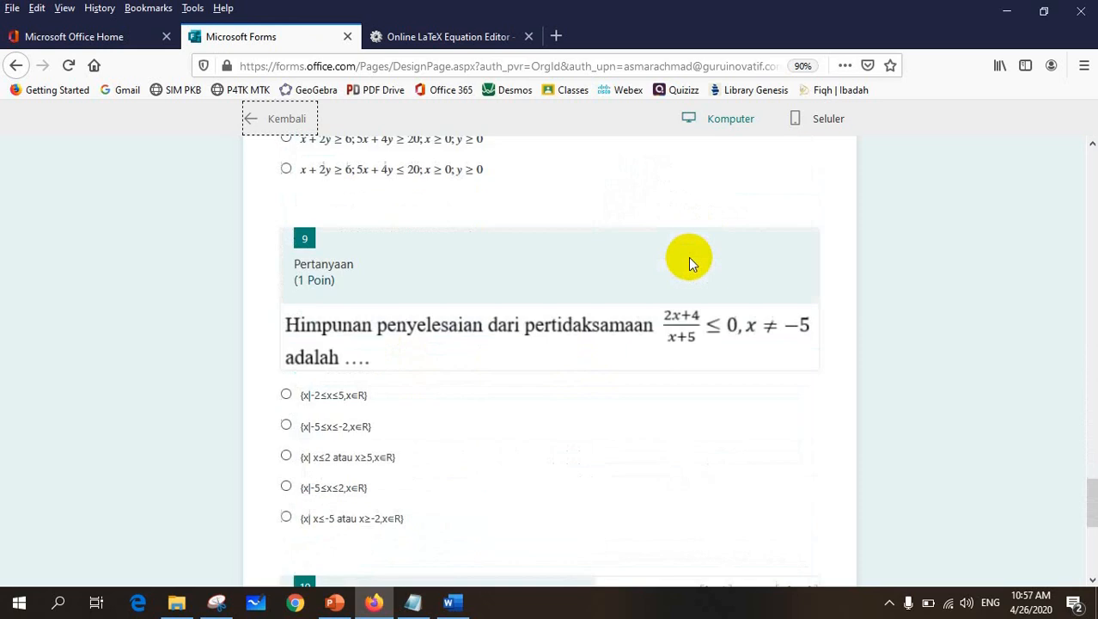
pyautogui.scroll(-2, 619, 342)
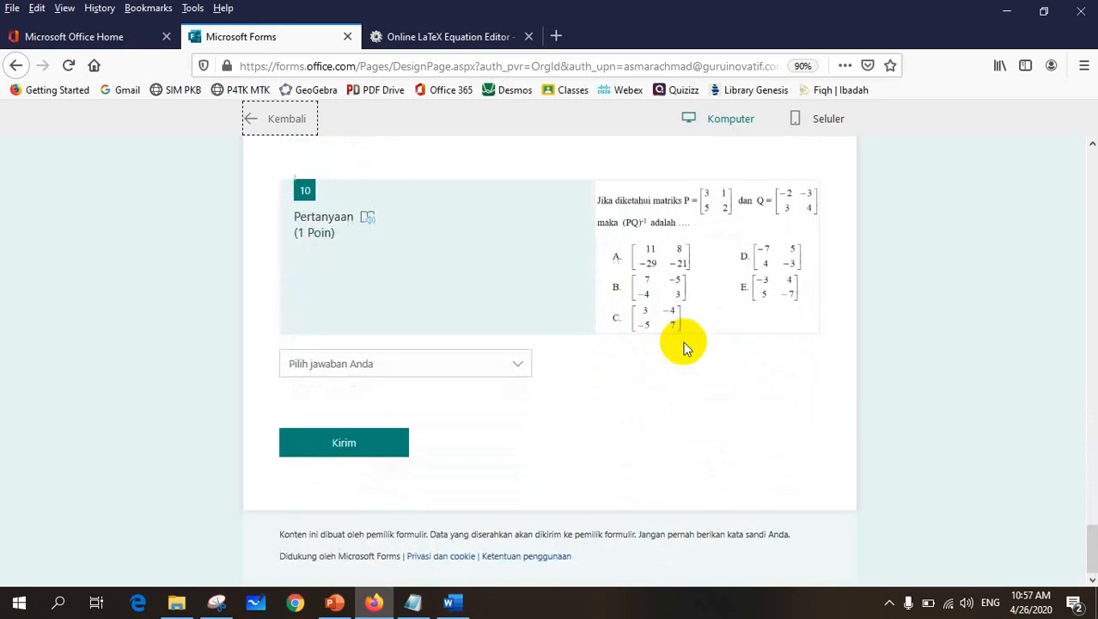
# Step: Switch the preview to mobile view and examine the quiz from its header through the graph questions to question 9
pyautogui.scroll(5, 693, 325)
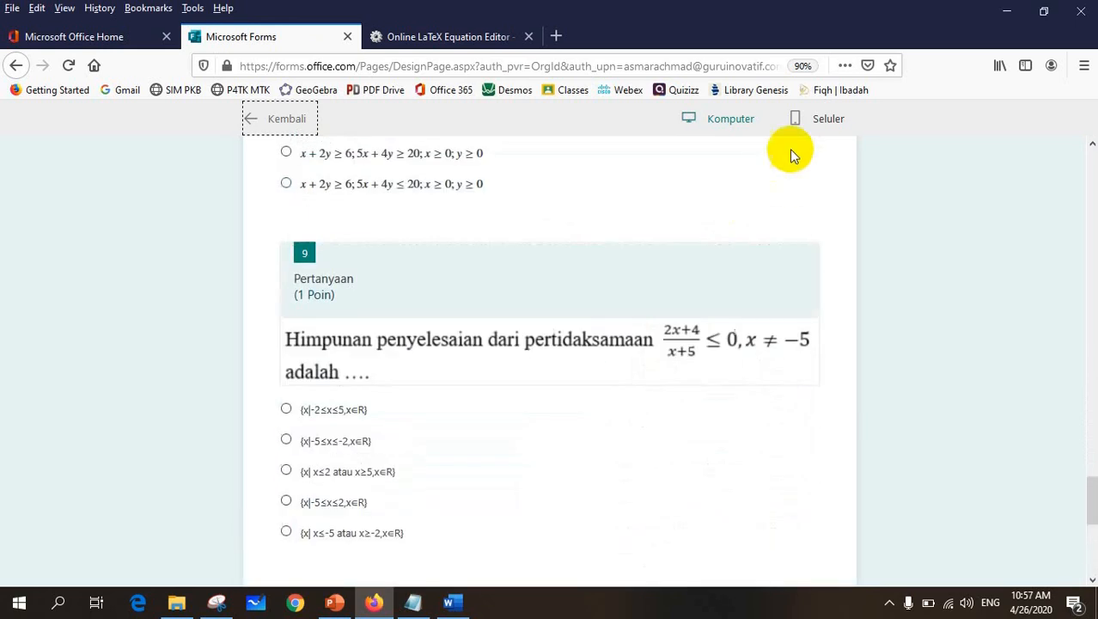
pyautogui.click(826, 119)
pyautogui.scroll(3, 601, 327)
pyautogui.scroll(10, 538, 342)
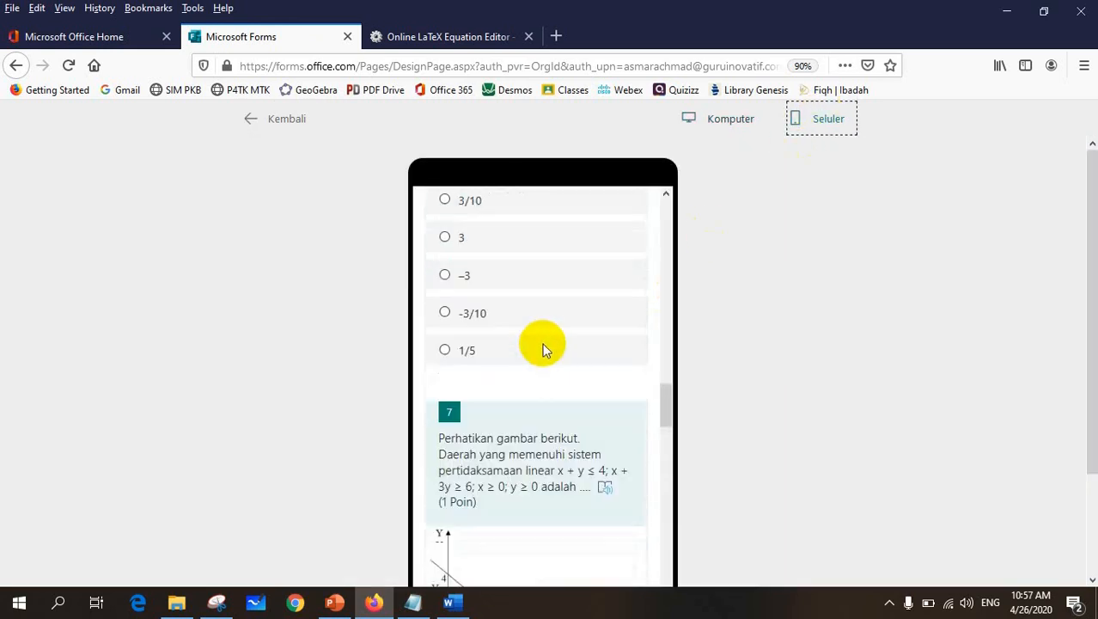
pyautogui.moveTo(667, 310); pyautogui.dragTo(665, 210)
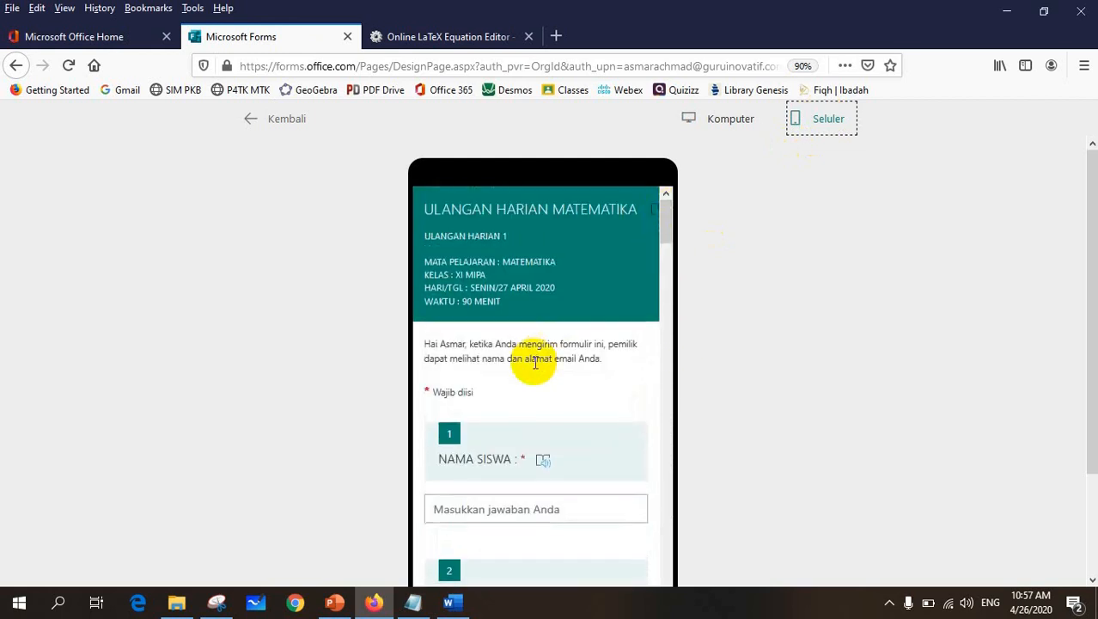
pyautogui.scroll(-10, 549, 347)
pyautogui.scroll(-5, 549, 350)
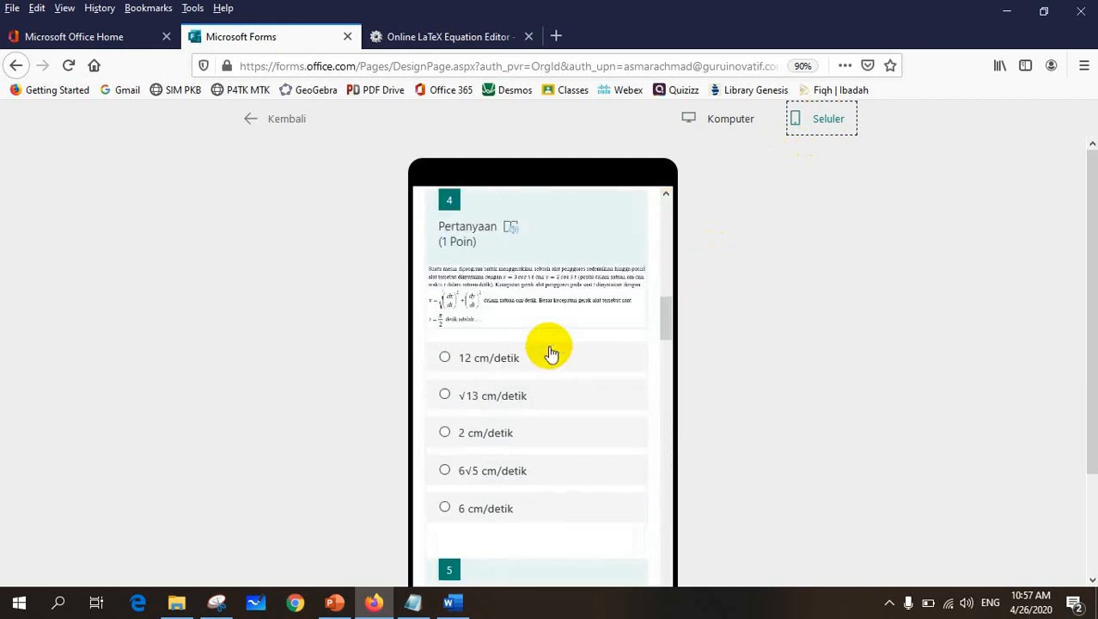
pyautogui.scroll(-6, 550, 351)
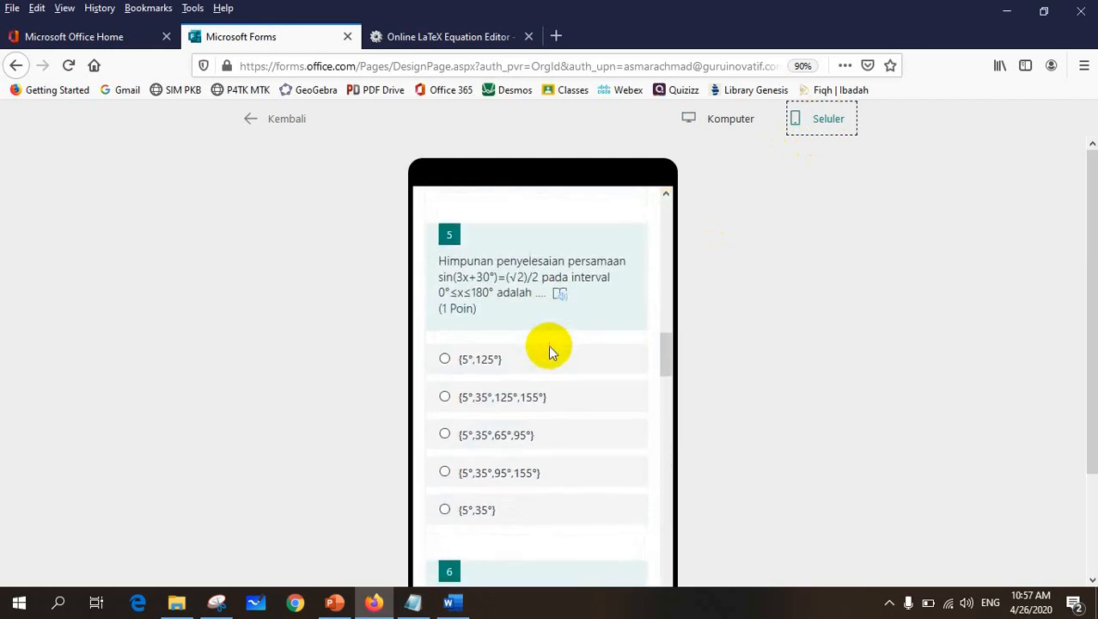
pyautogui.scroll(-7, 553, 352)
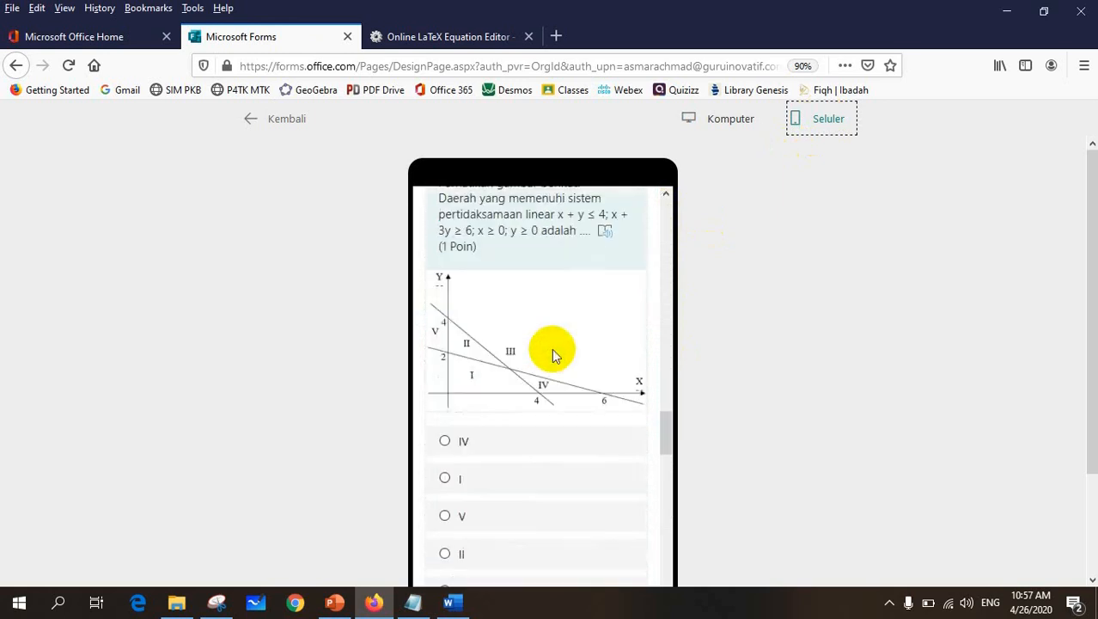
pyautogui.scroll(-5, 554, 349)
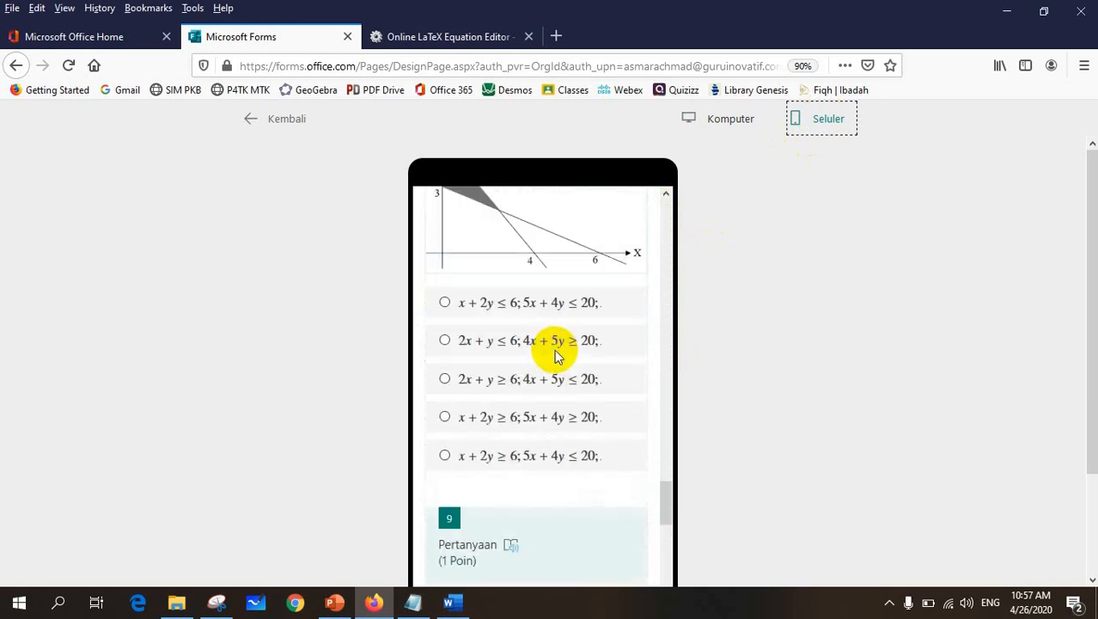
# Step: Return from the preview to the form editor and review the options and marked answers of questions 3 to 5
pyautogui.click(704, 118)
pyautogui.click(252, 121)
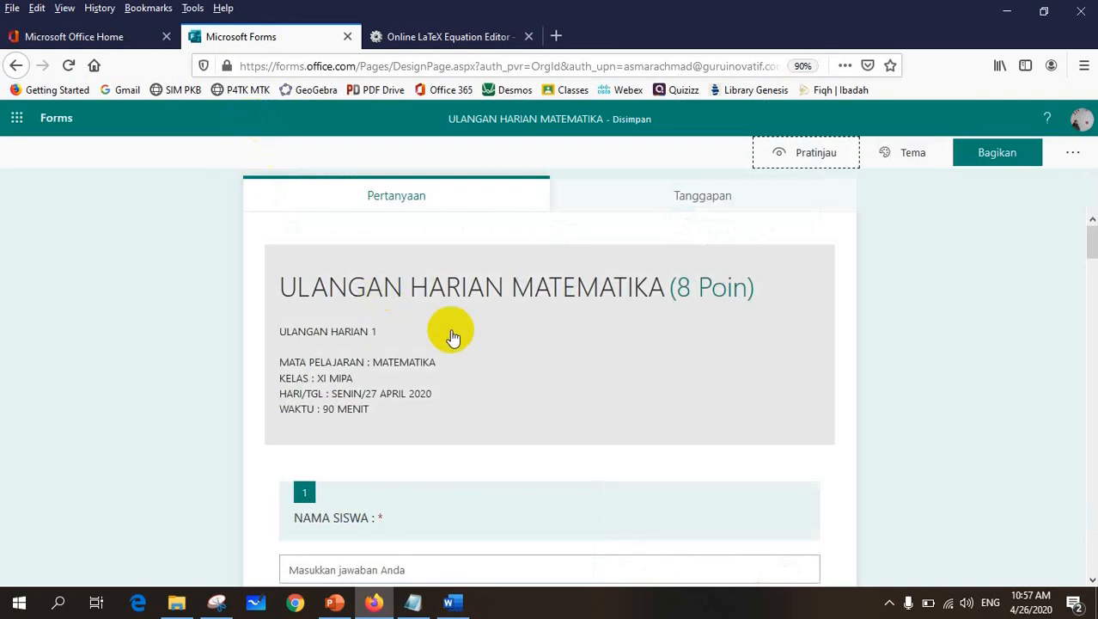
pyautogui.scroll(-5, 458, 344)
pyautogui.scroll(-10, 694, 354)
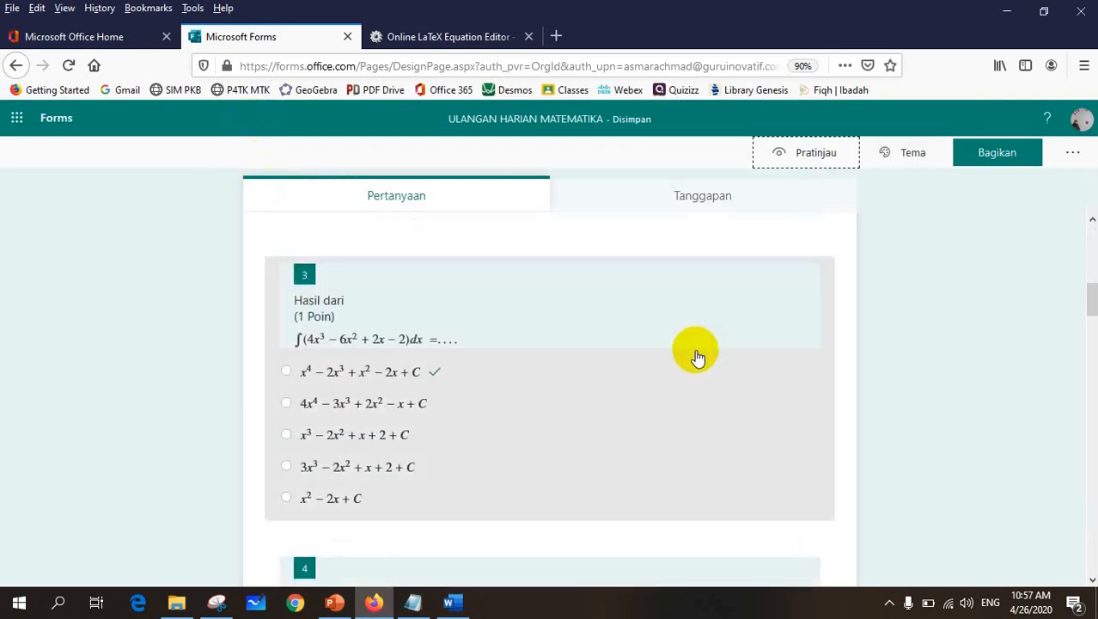
pyautogui.scroll(-4, 724, 368)
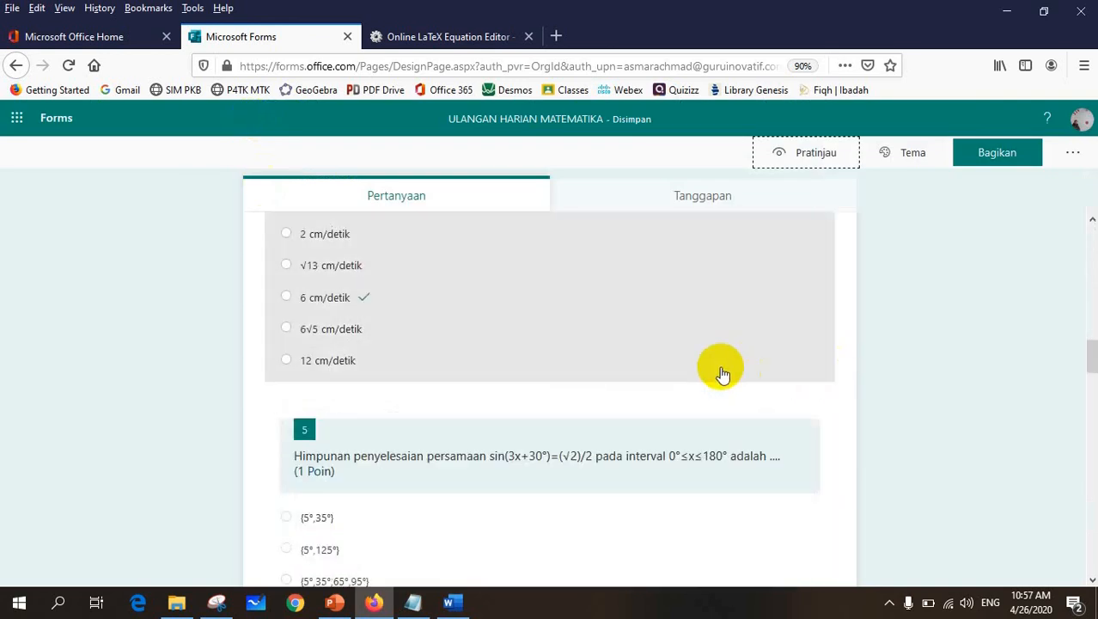
pyautogui.scroll(5, 355, 425)
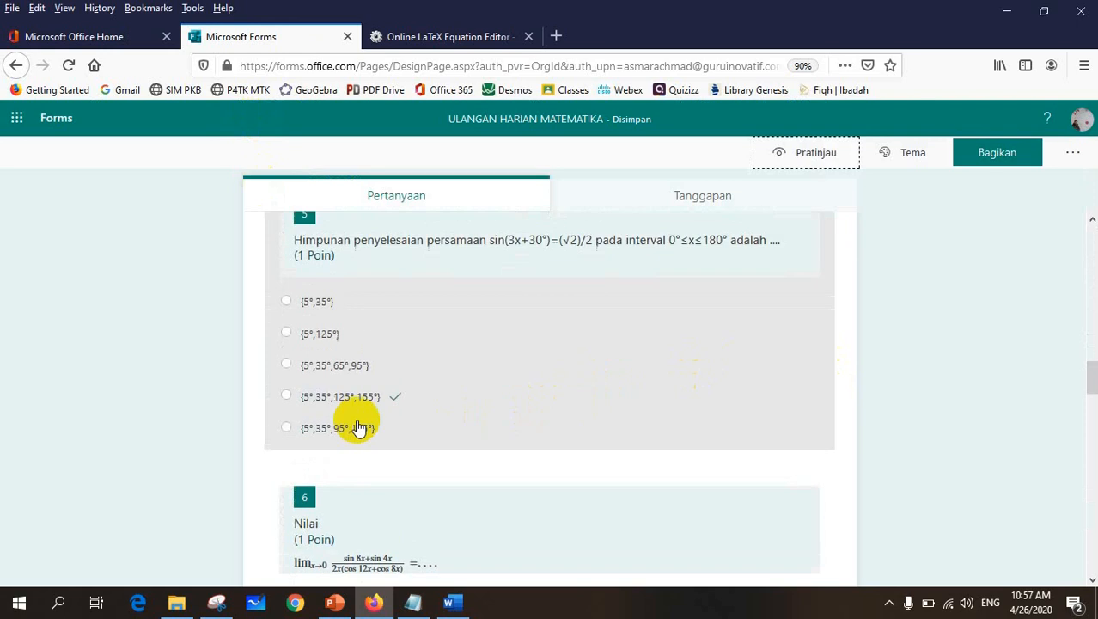